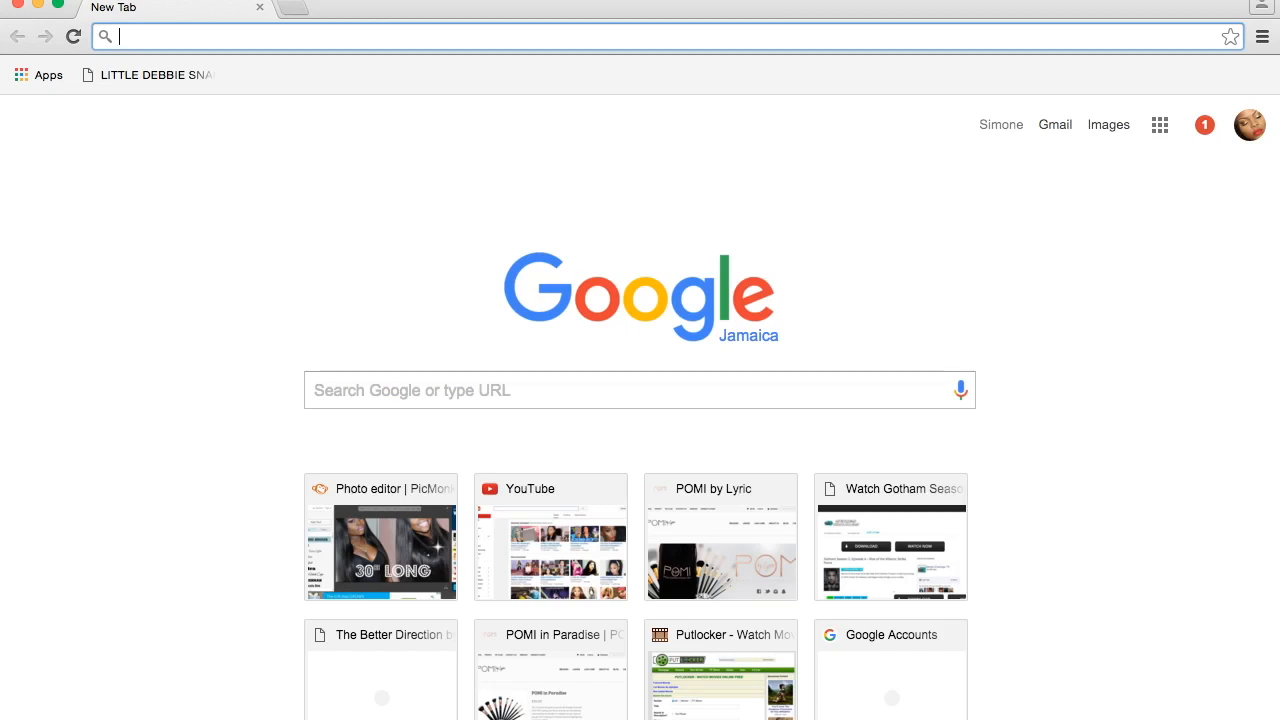
- Open PicMonkey and create a custom design canvas of 1280 × 720 pixels
left_click(375, 533)
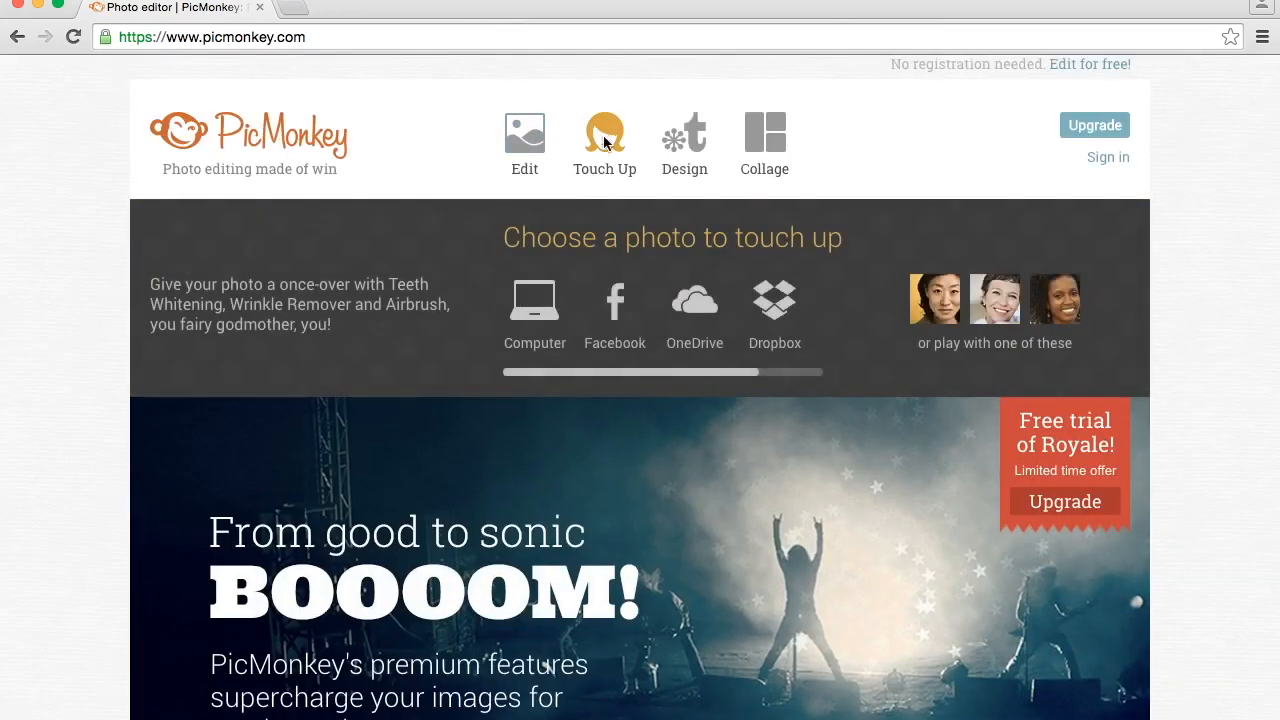
mouse_move(693, 138)
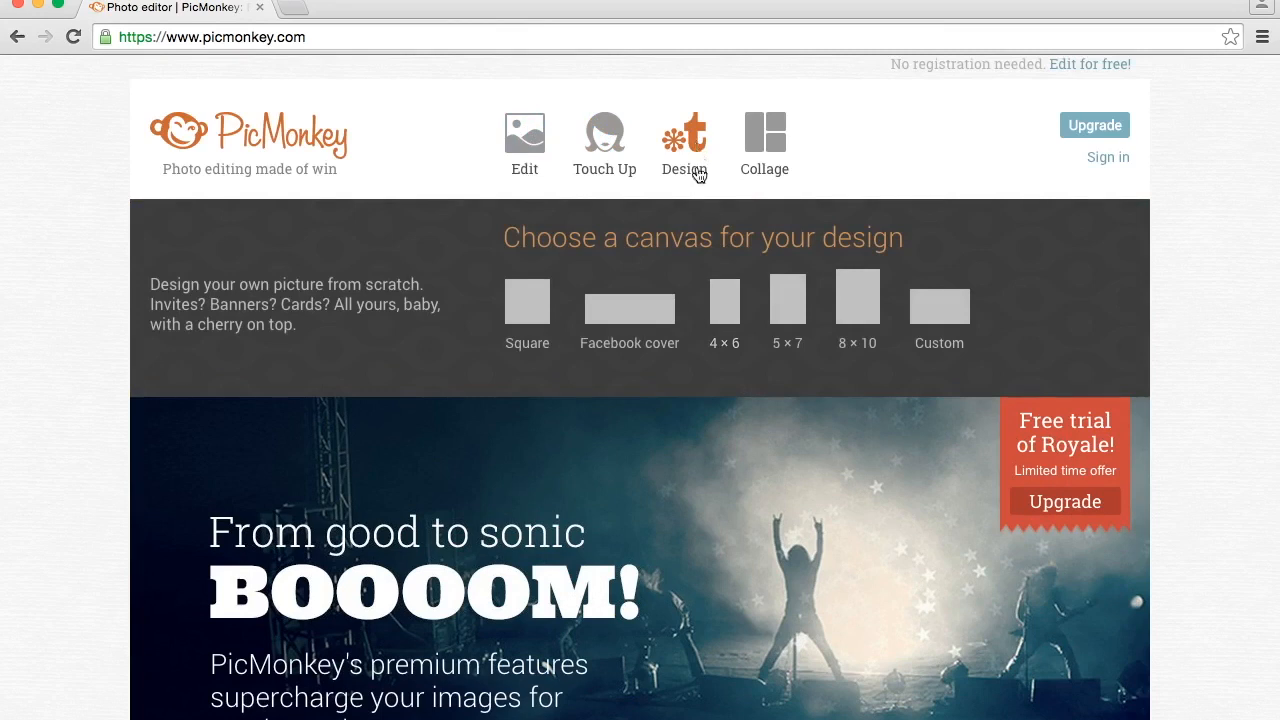
left_click(929, 315)
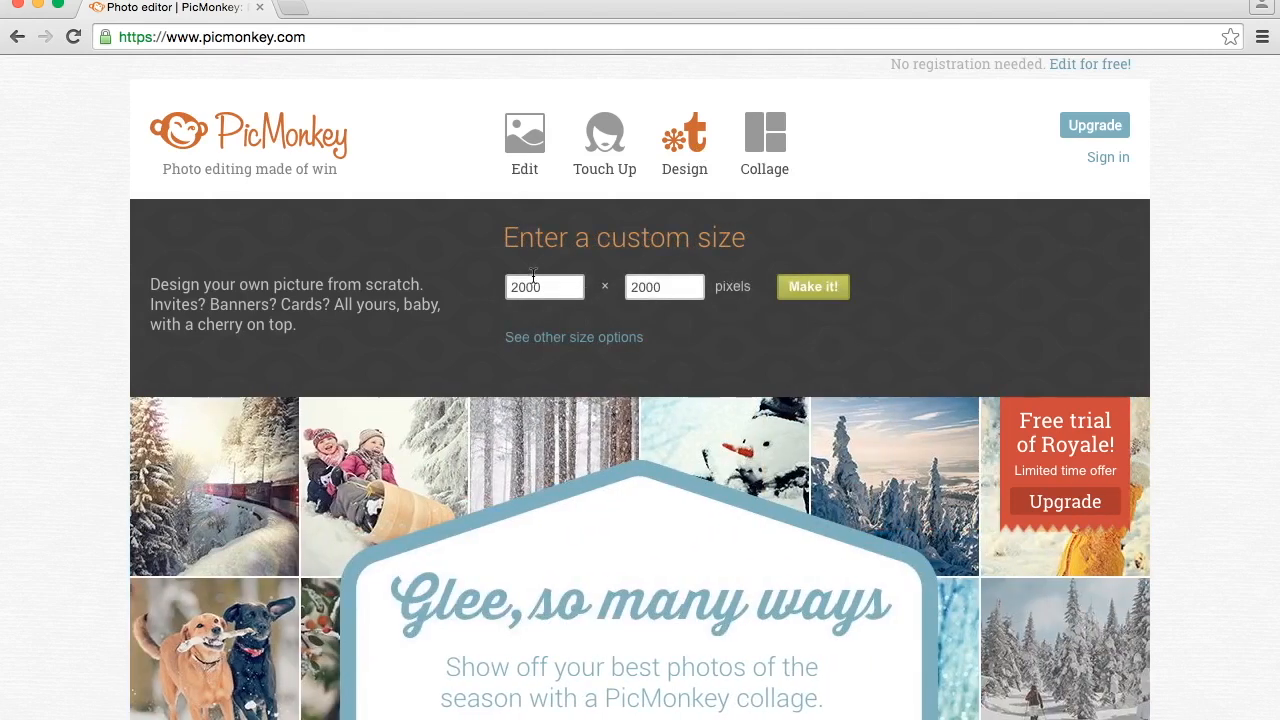
double_click(539, 288)
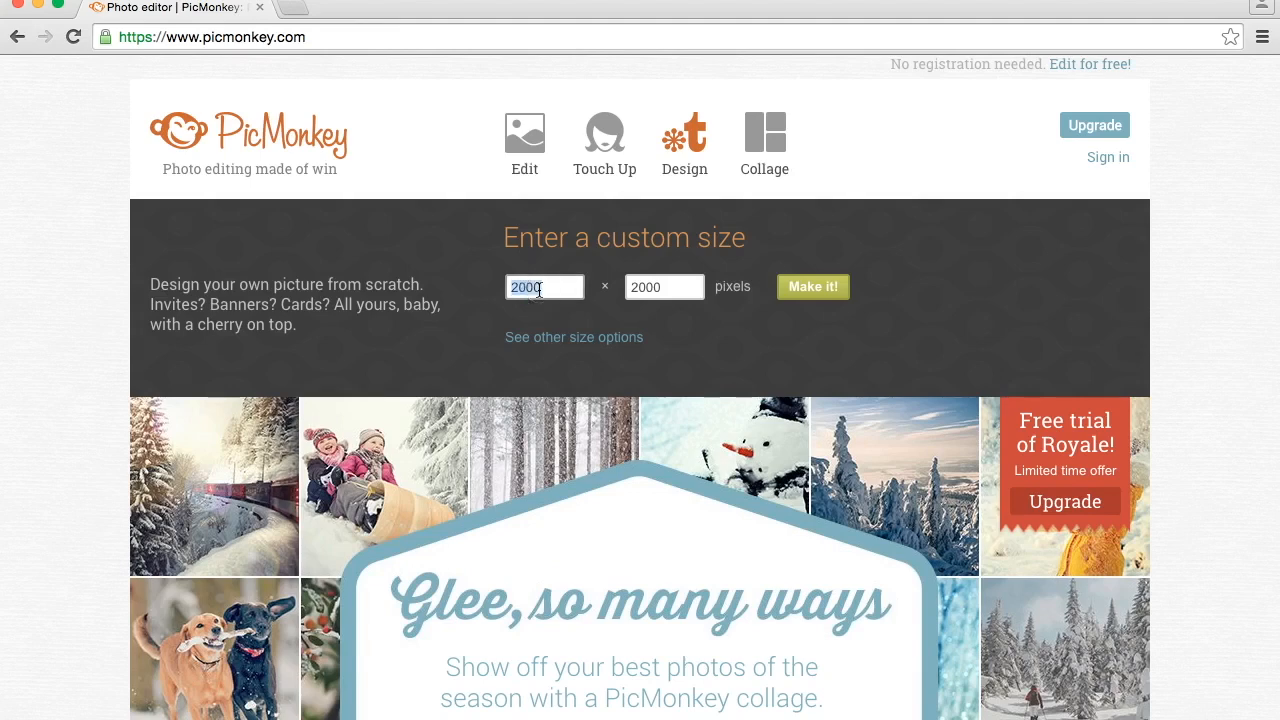
type("1280")
key("Tab")
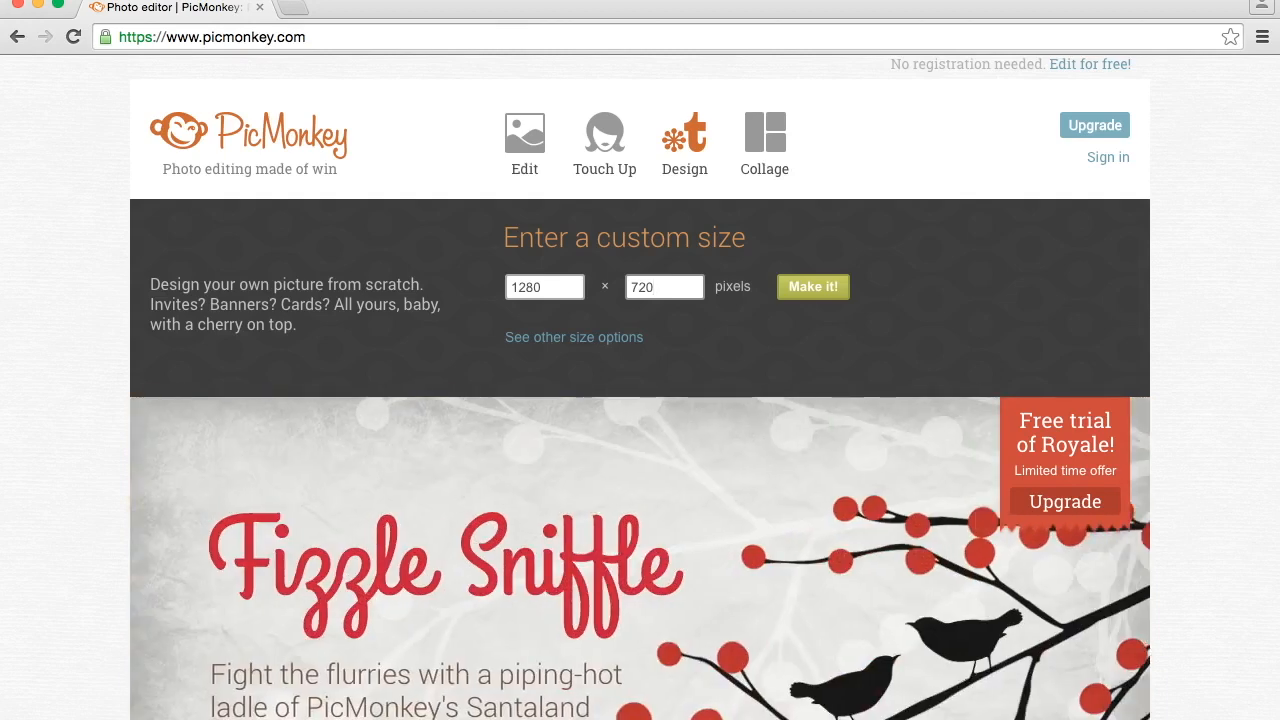
left_click(799, 292)
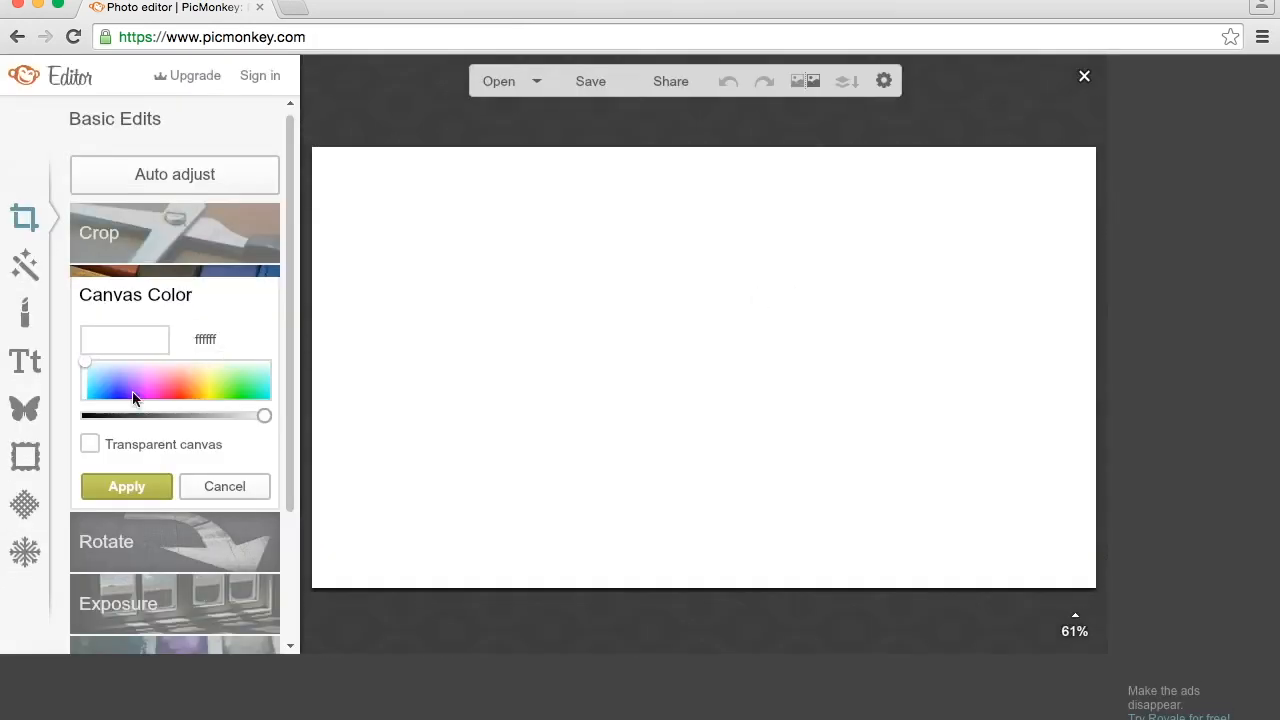
- Apply the white canvas color ffffff with the transparent canvas option turned off
left_click(90, 444)
left_click(92, 444)
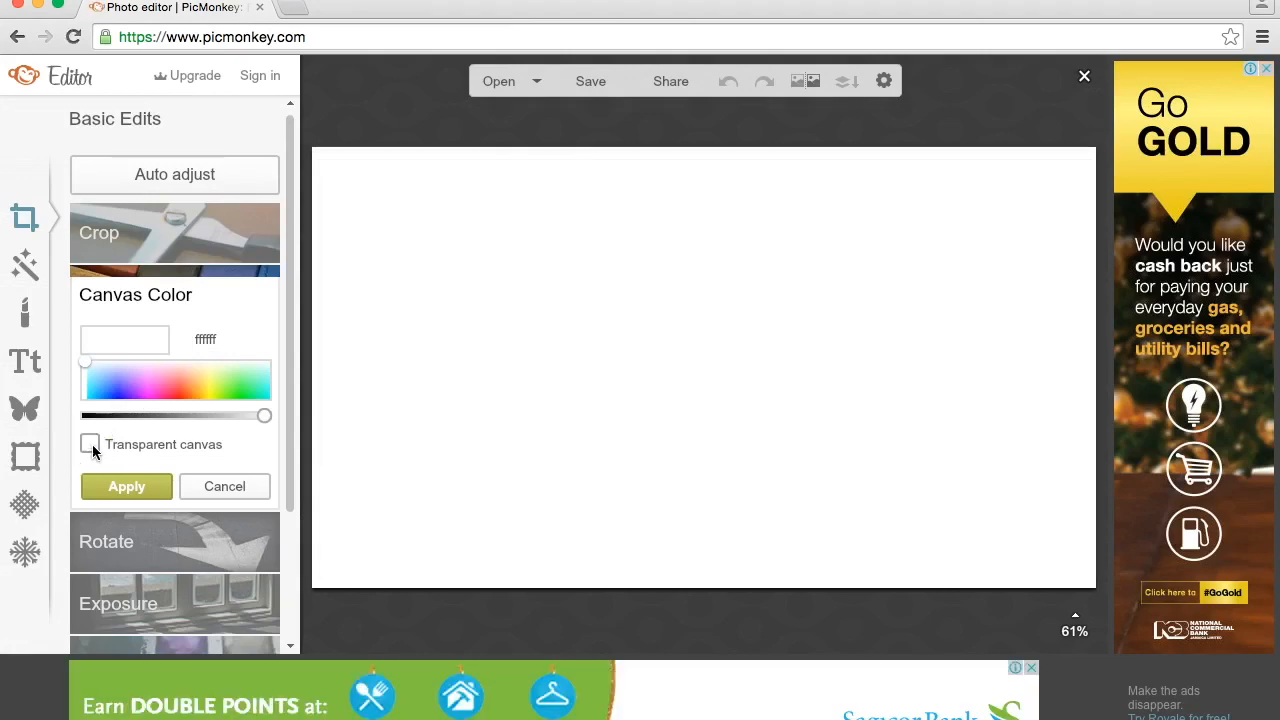
left_click(135, 489)
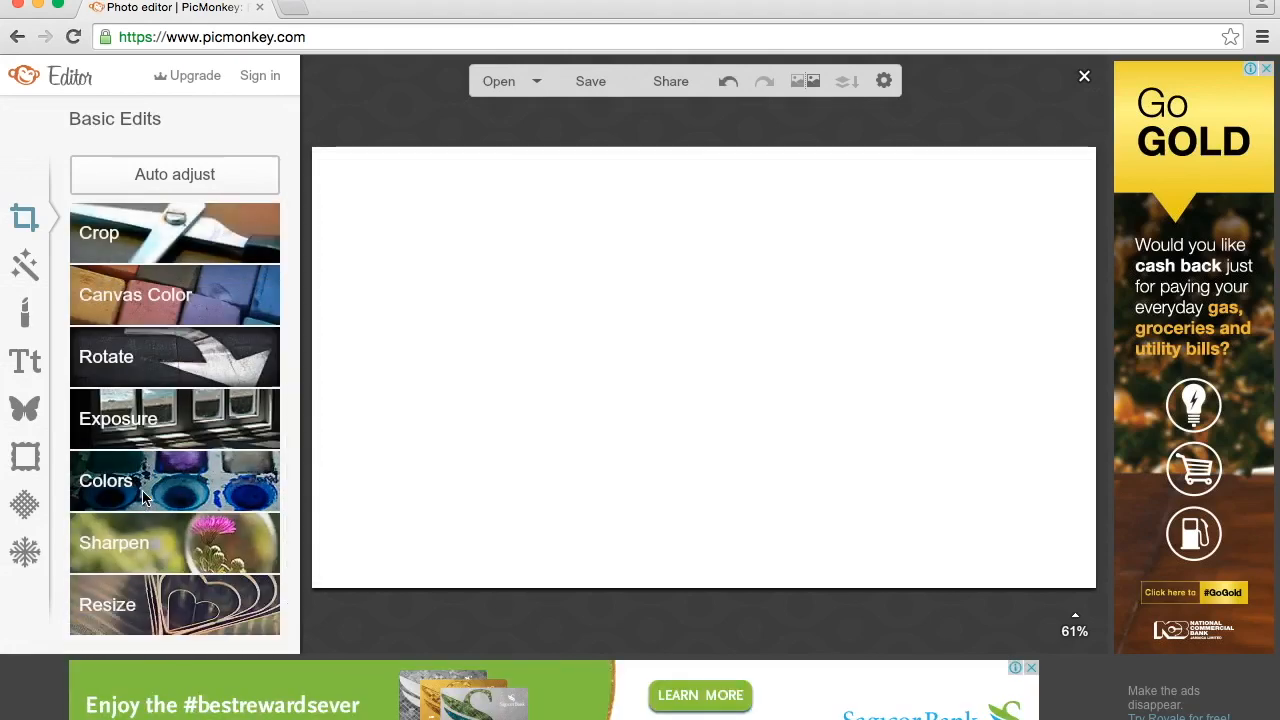
- Add IMac.PNG from the Downloads folder as a custom overlay and move it to the upper-left area of the canvas
left_click(33, 418)
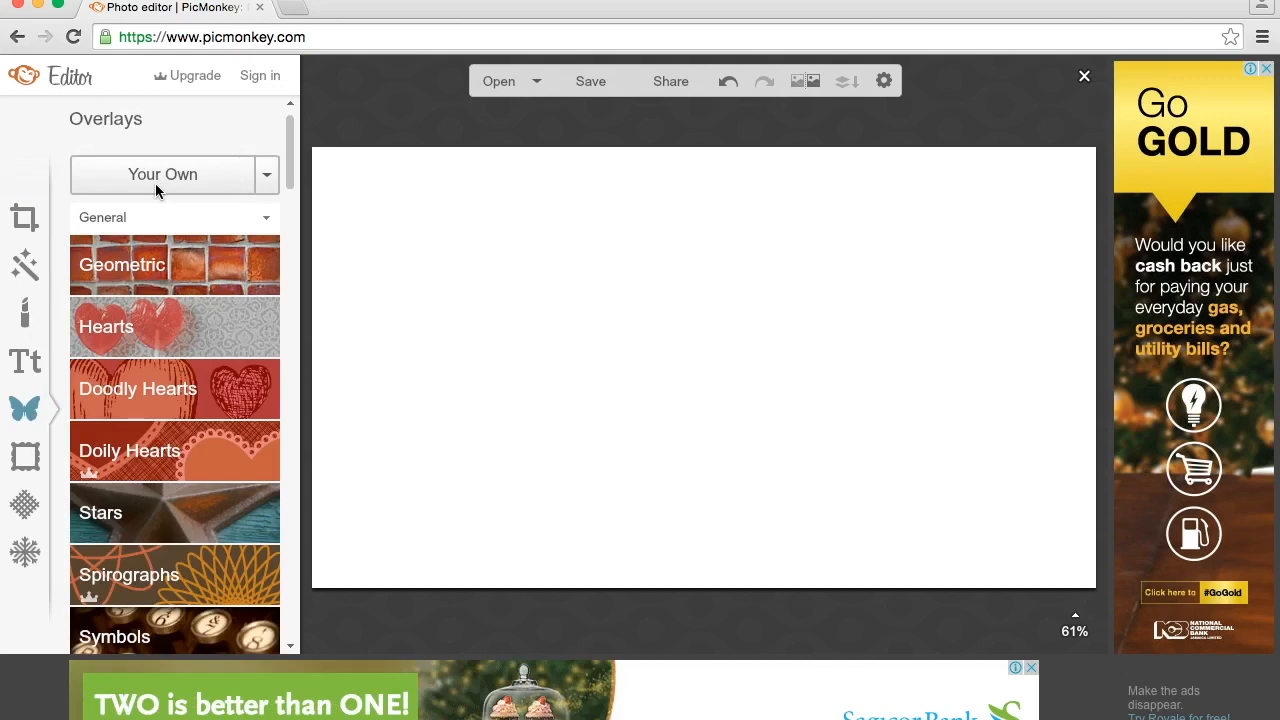
left_click(156, 180)
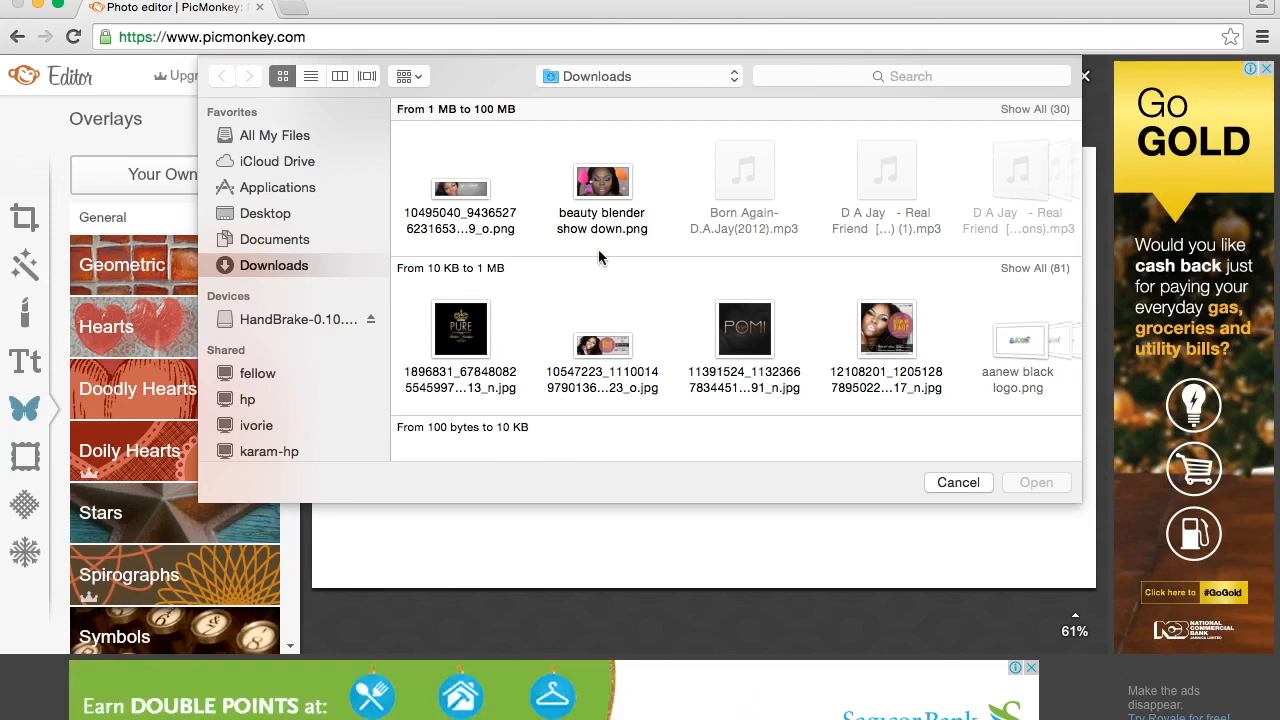
scroll(653, 287, "down", 1)
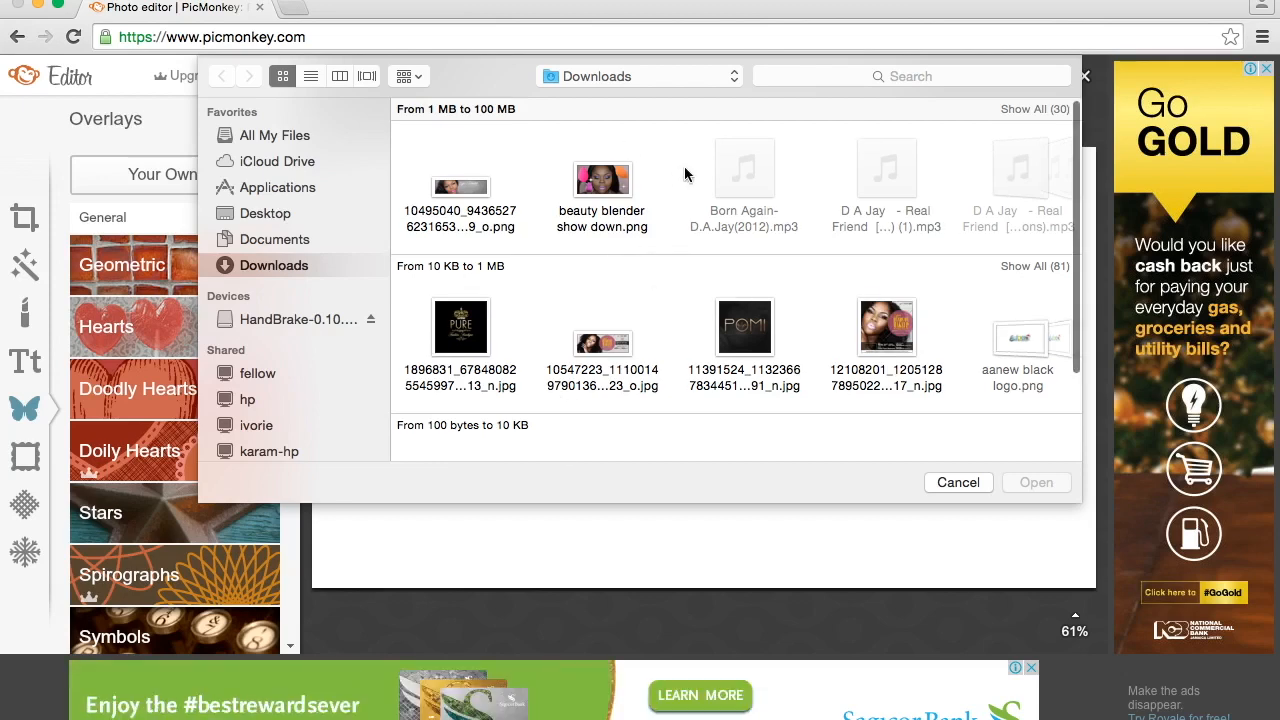
scroll(684, 170, "right", 10)
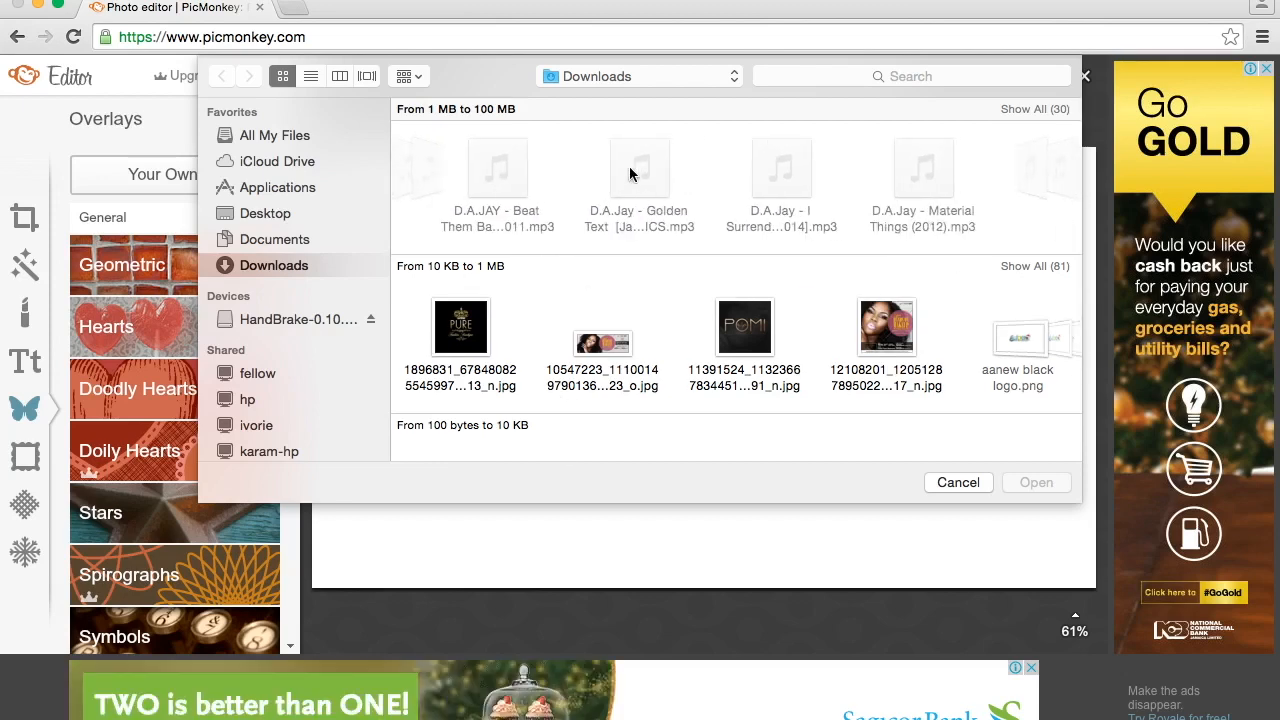
scroll(640, 178, "right", 10)
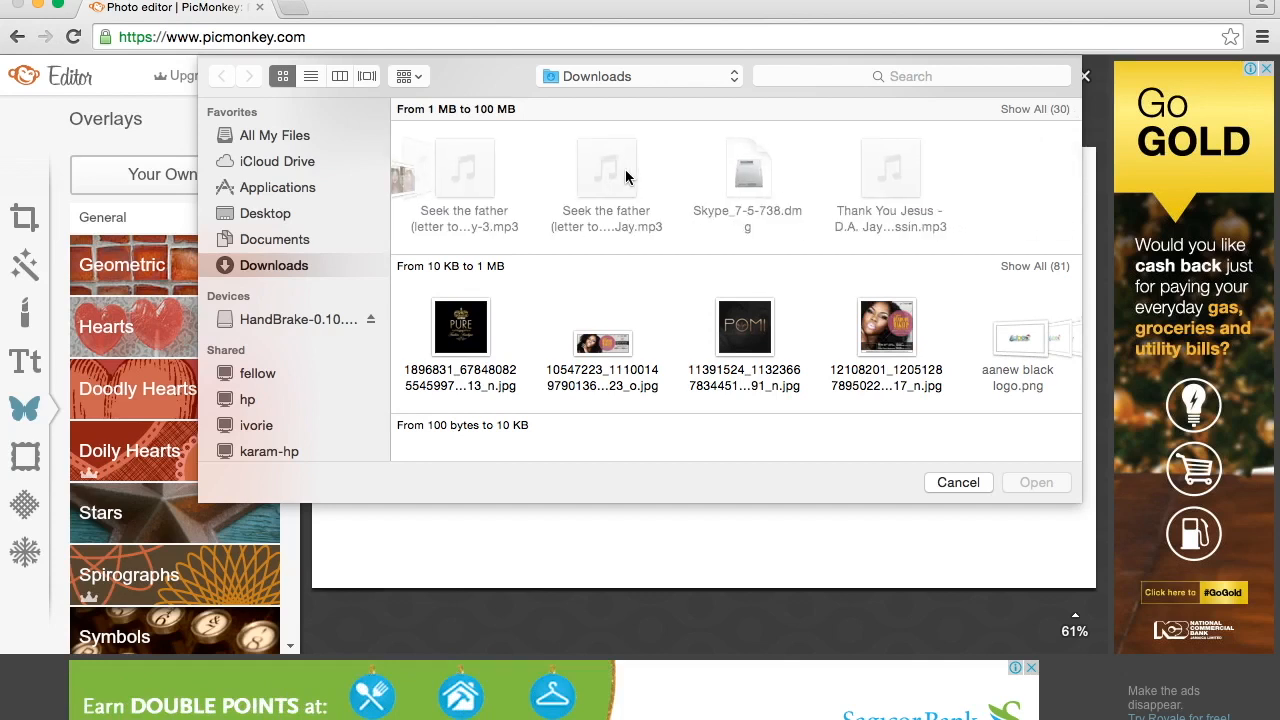
scroll(663, 182, "right", 10)
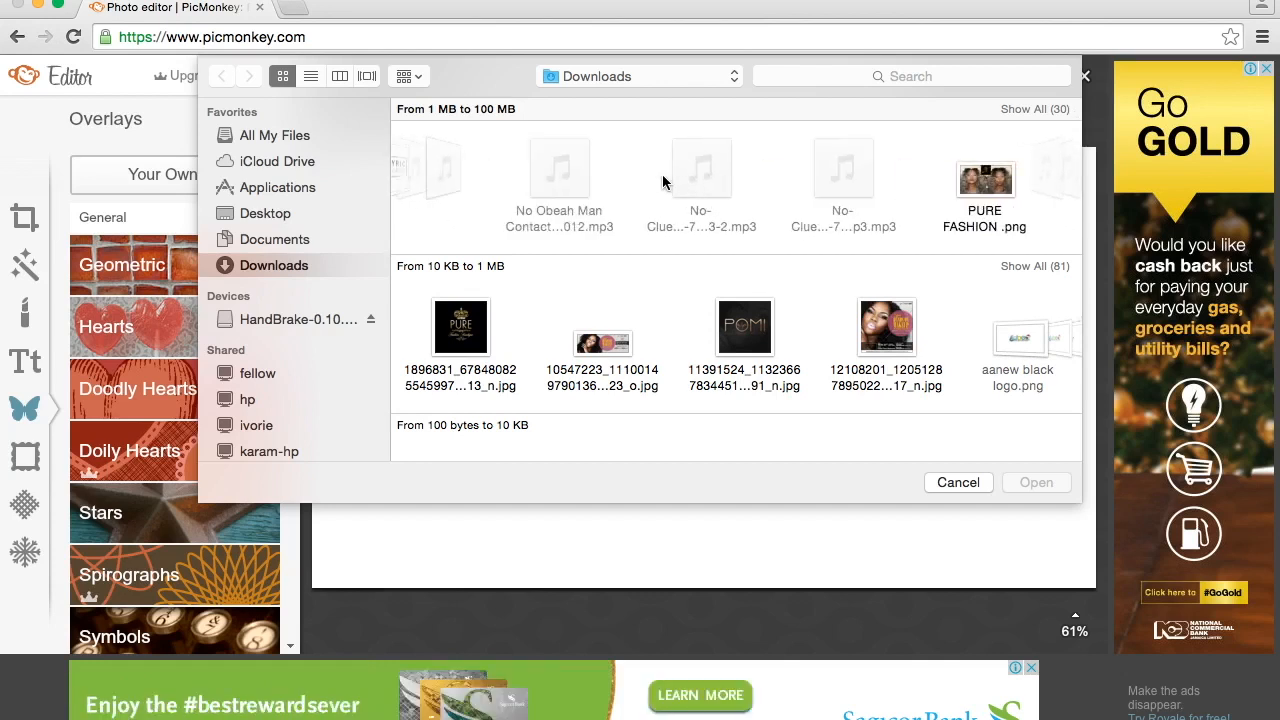
scroll(662, 182, "right", 10)
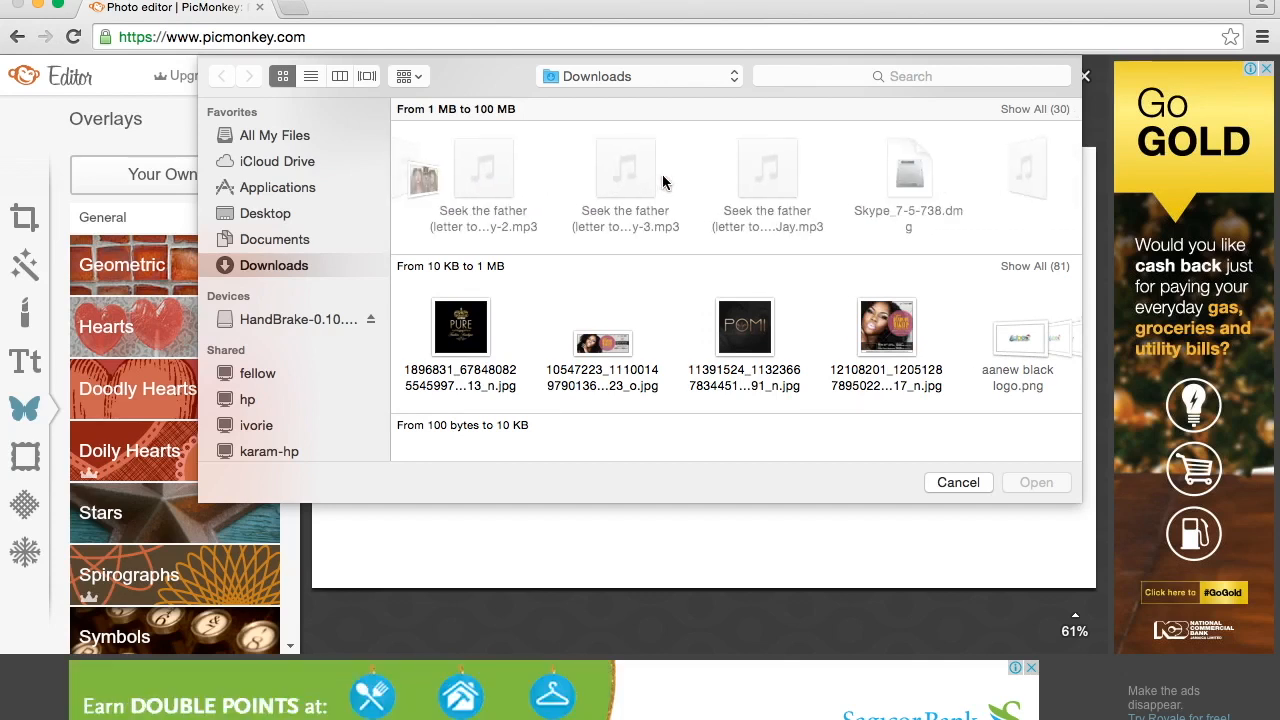
scroll(662, 182, "left", 1)
scroll(805, 363, "right", 10)
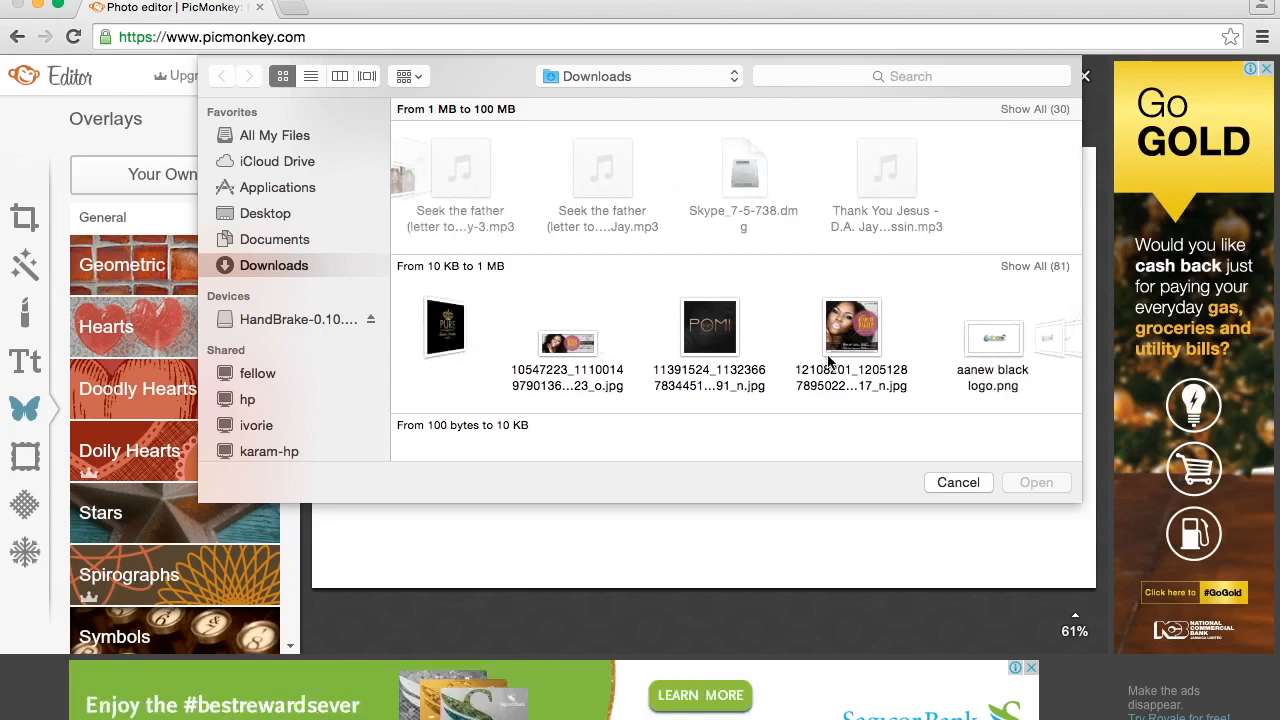
scroll(828, 362, "right", 10)
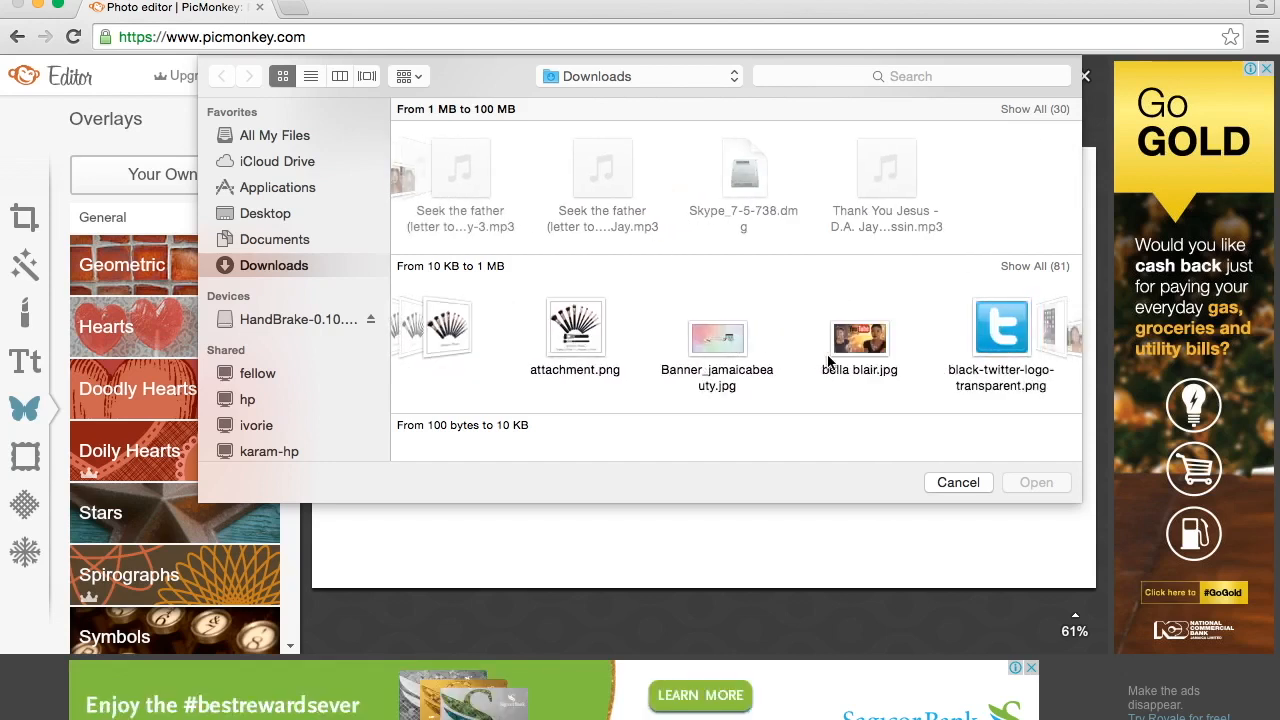
scroll(828, 362, "right", 10)
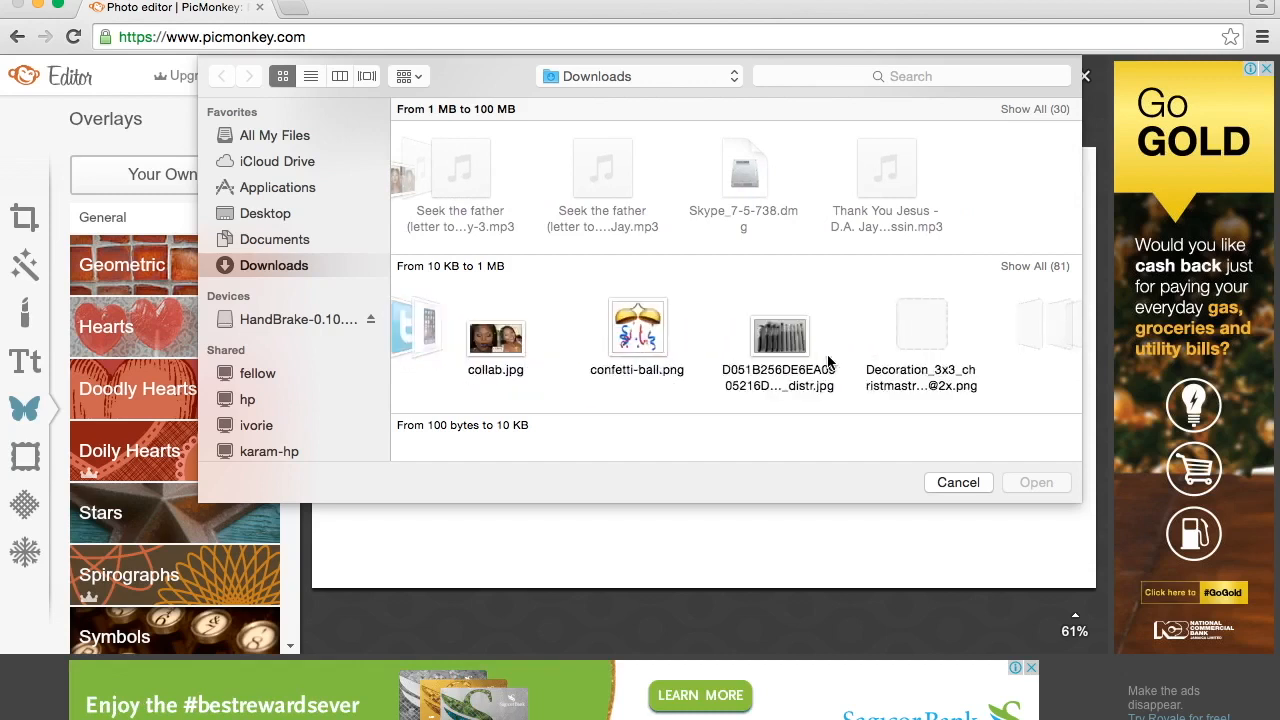
scroll(828, 362, "right", 10)
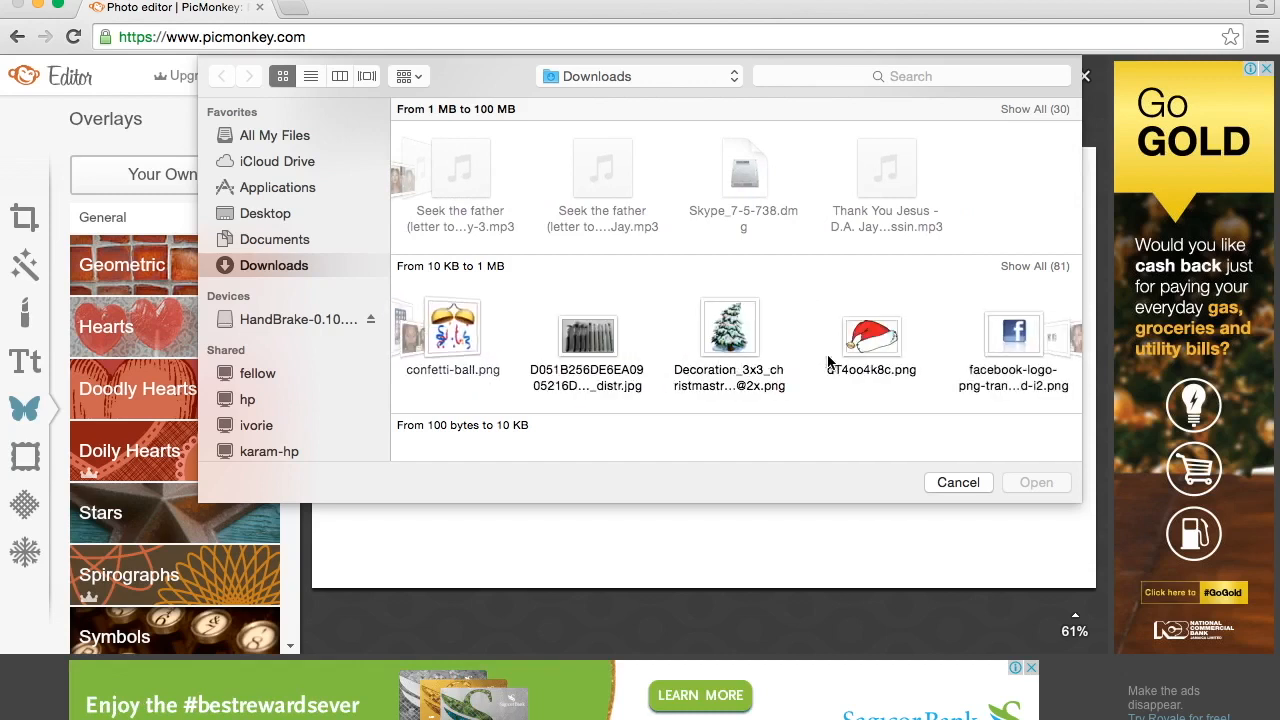
scroll(828, 362, "right", 10)
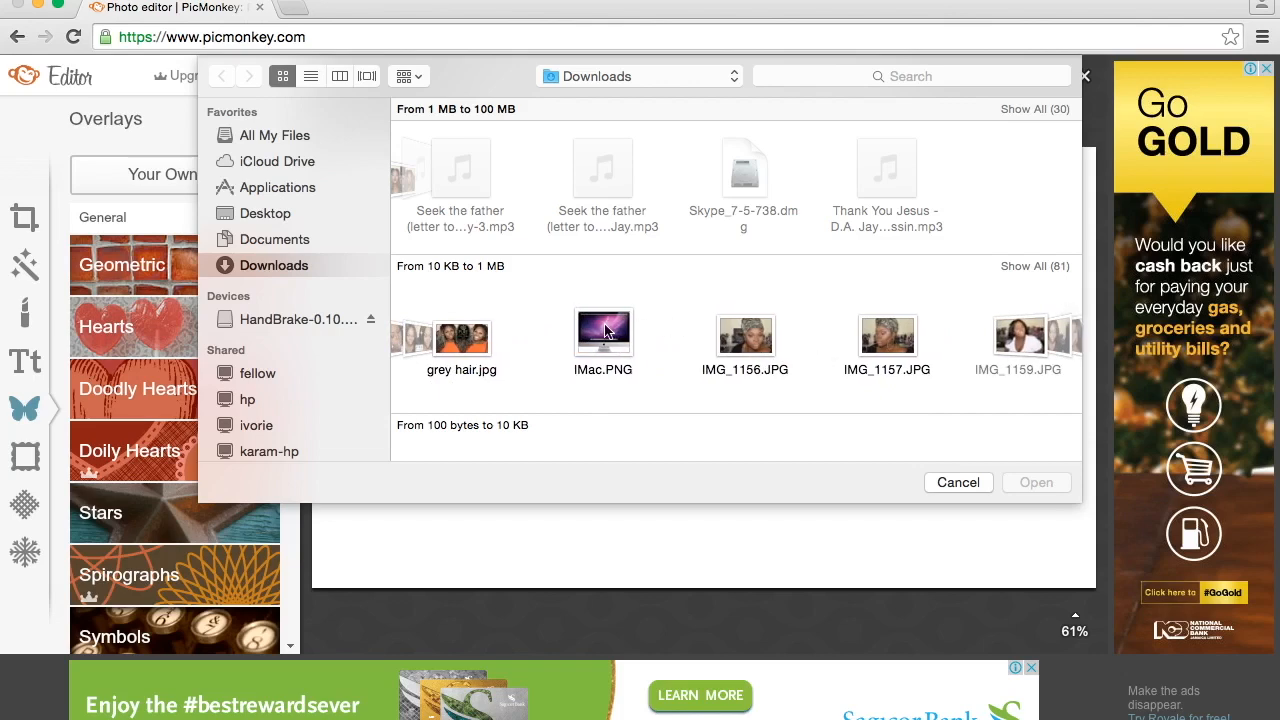
left_click(607, 330)
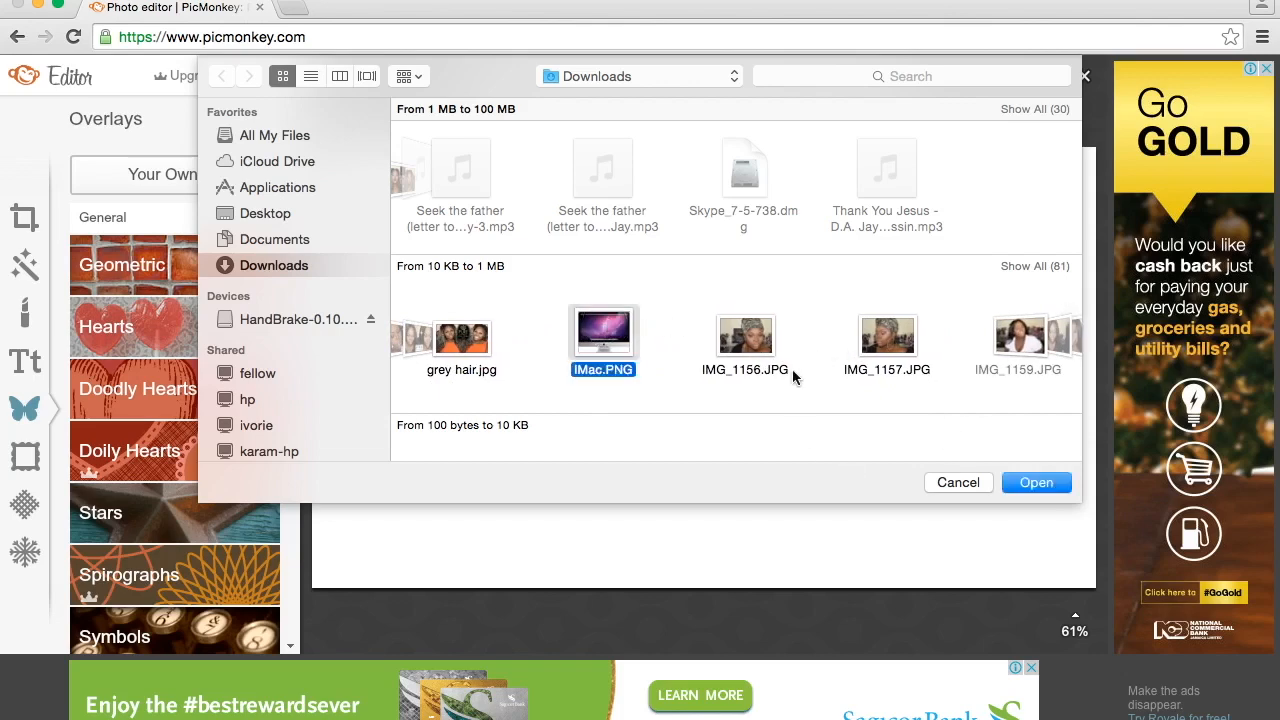
left_click(1037, 484)
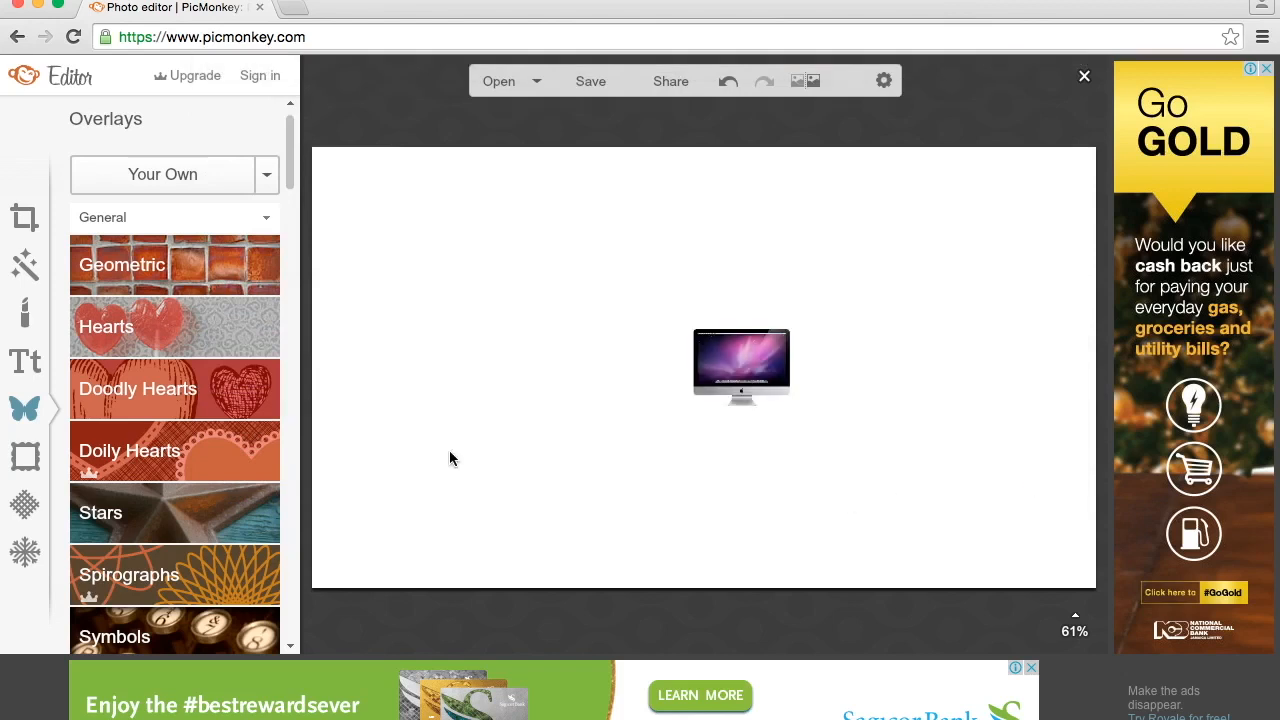
left_click_drag(731, 357, 484, 305)
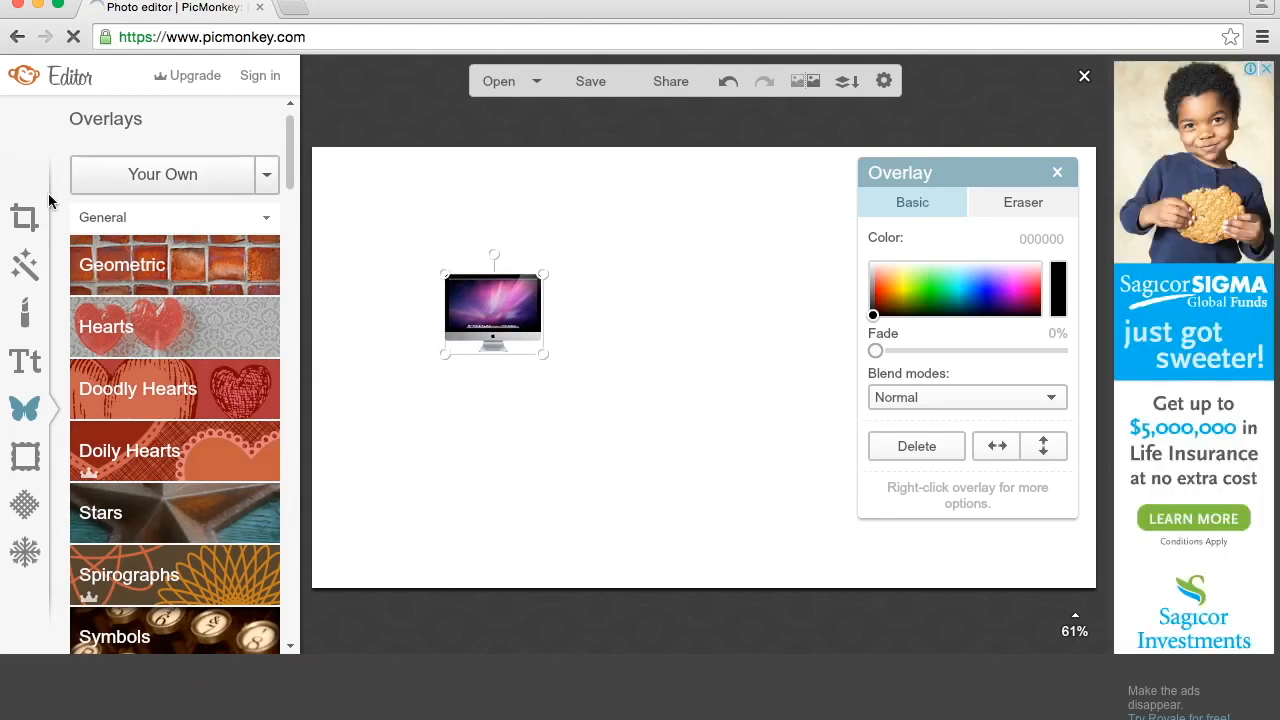
- Change the canvas color to a transparent canvas and apply it
left_click(26, 216)
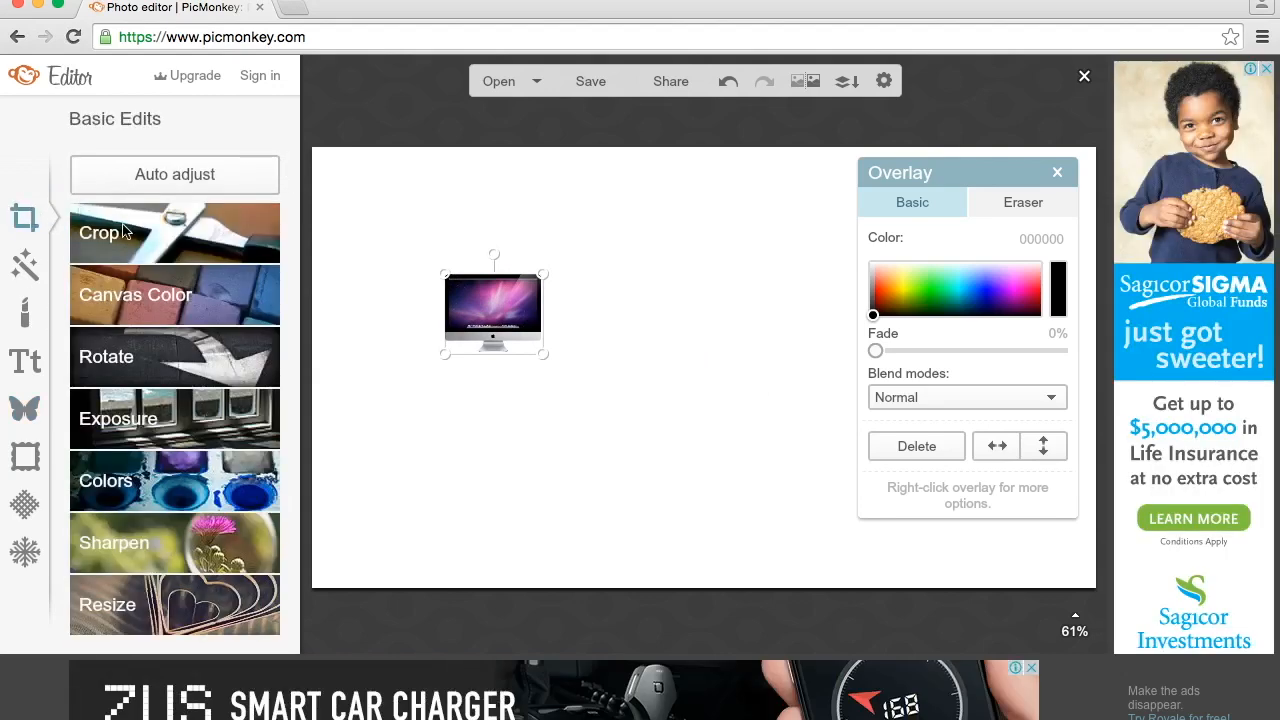
left_click(160, 294)
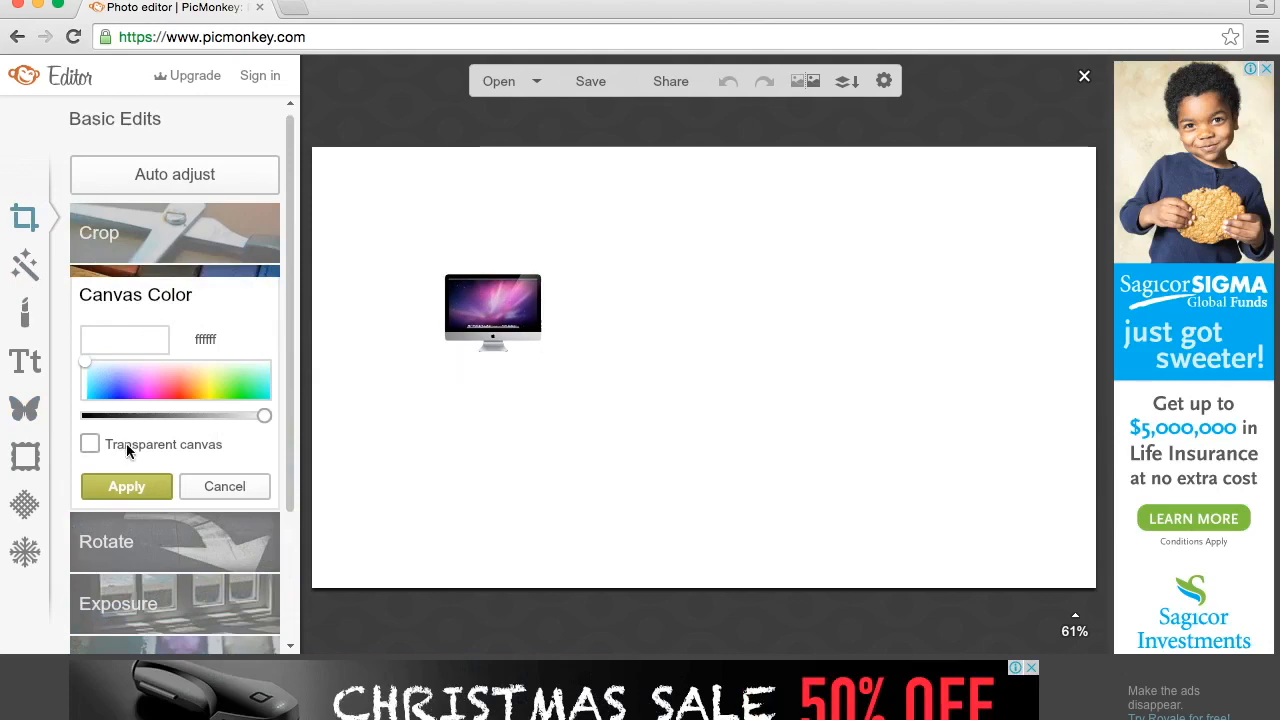
left_click(90, 445)
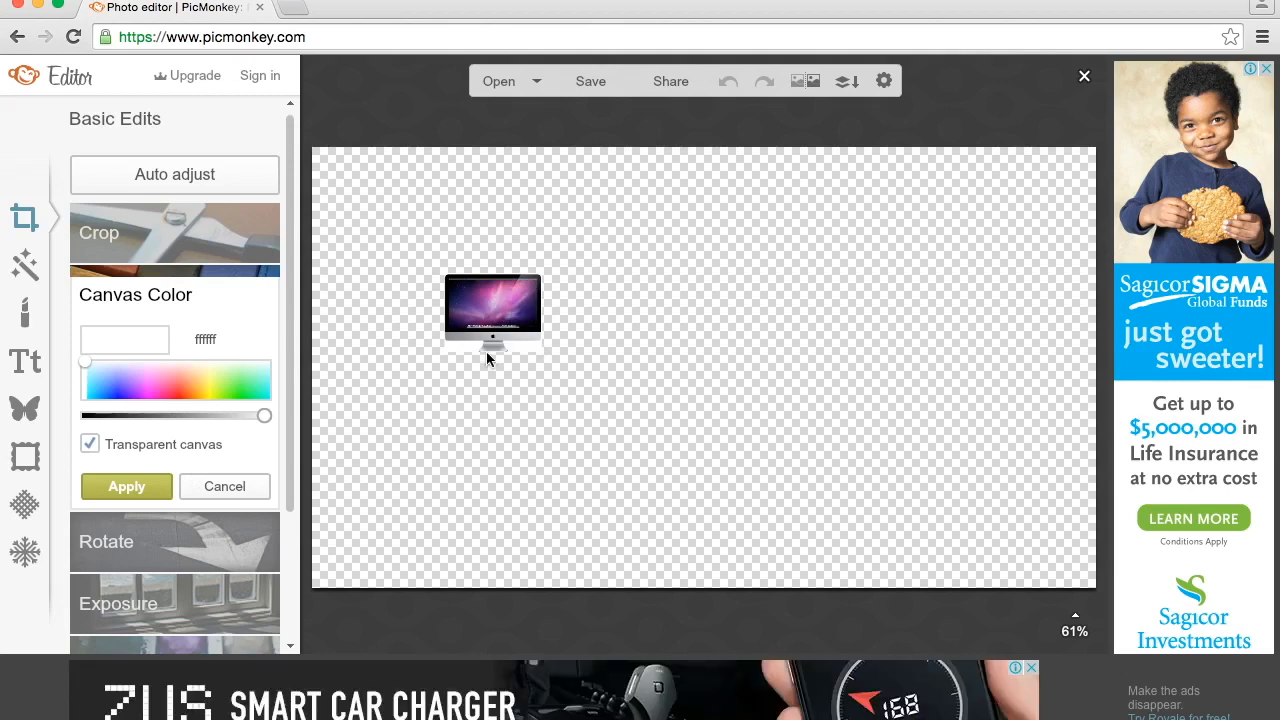
left_click(140, 487)
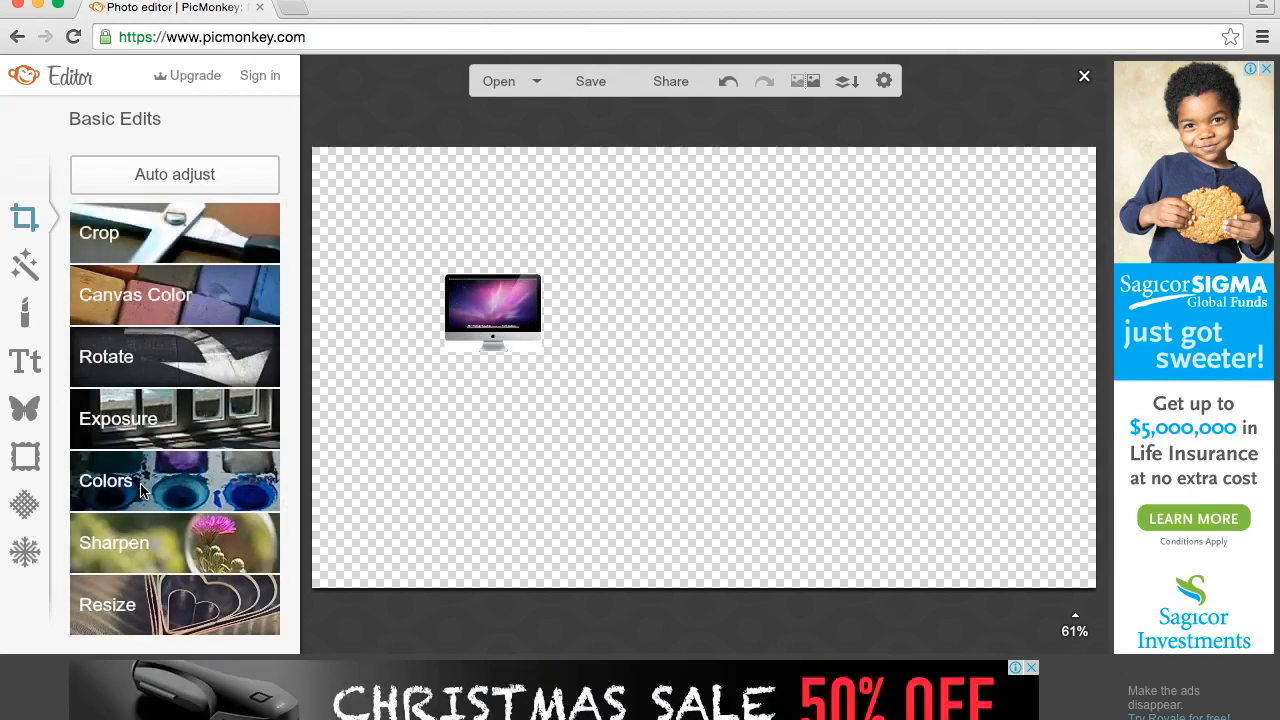
- Enlarge the iMac overlay and reposition it so it spans nearly the full canvas height on the left side
left_click(500, 295)
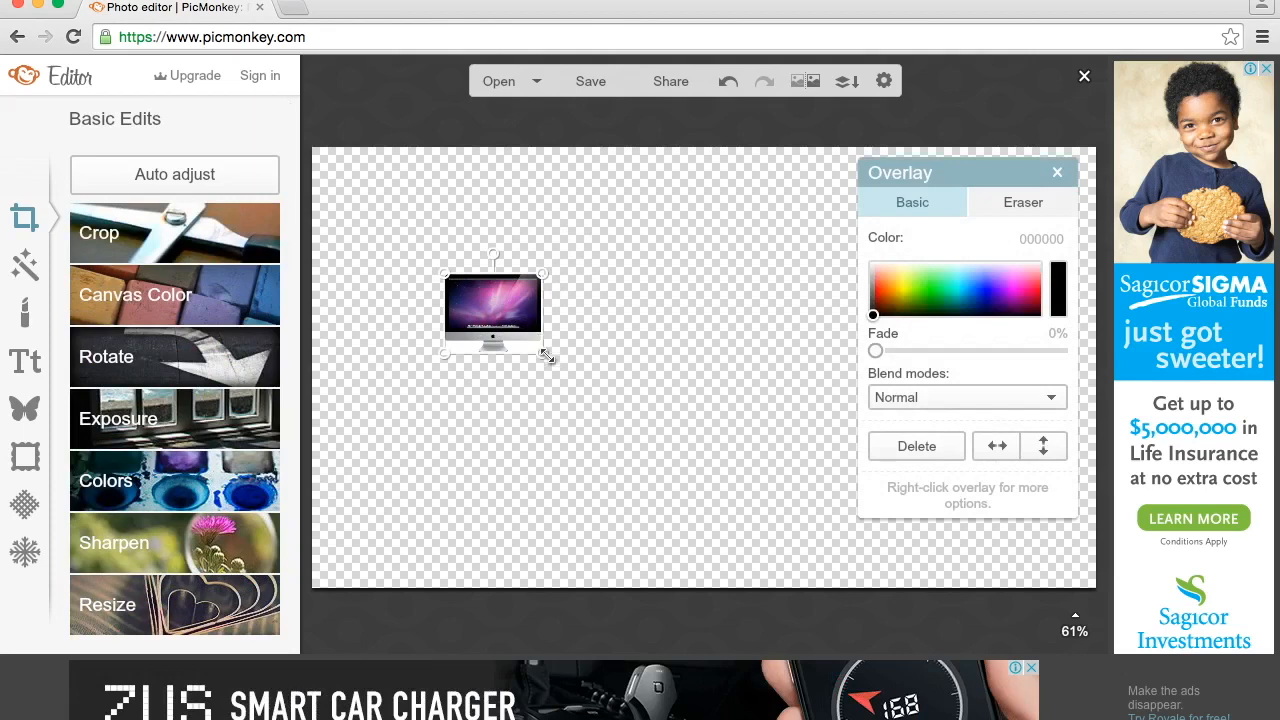
left_click_drag(545, 357, 1009, 571)
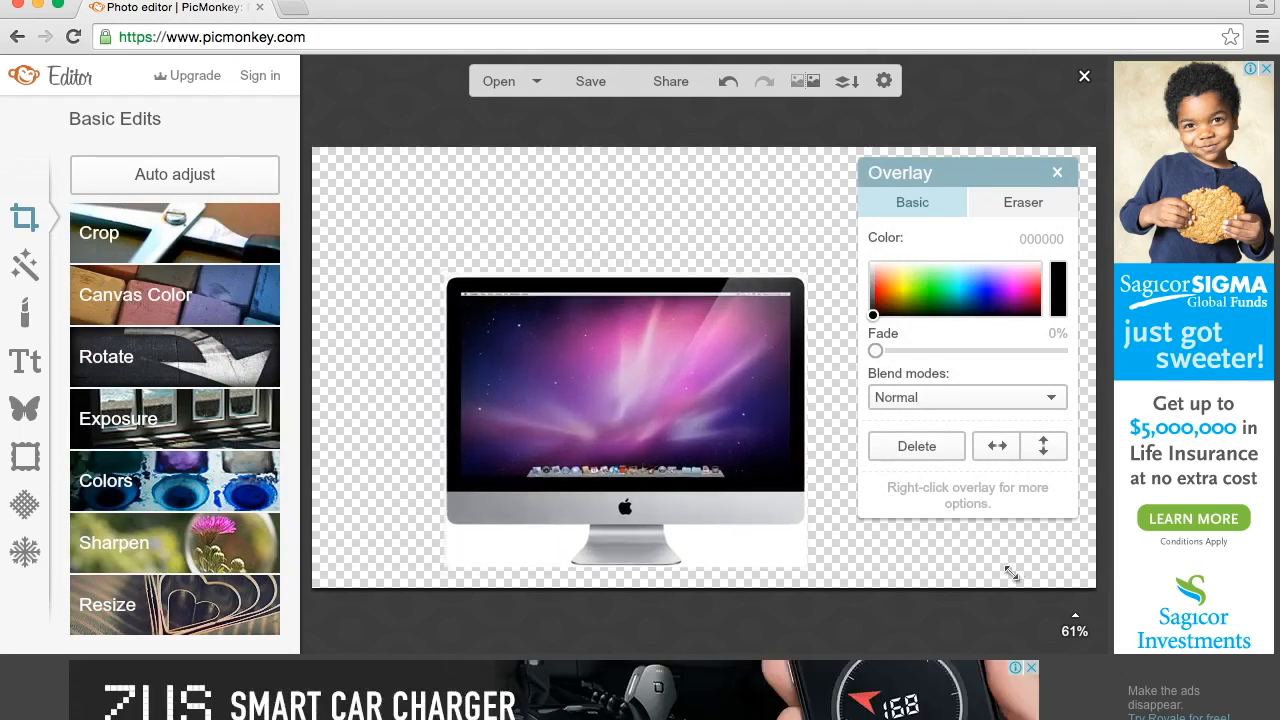
left_click_drag(718, 448, 620, 340)
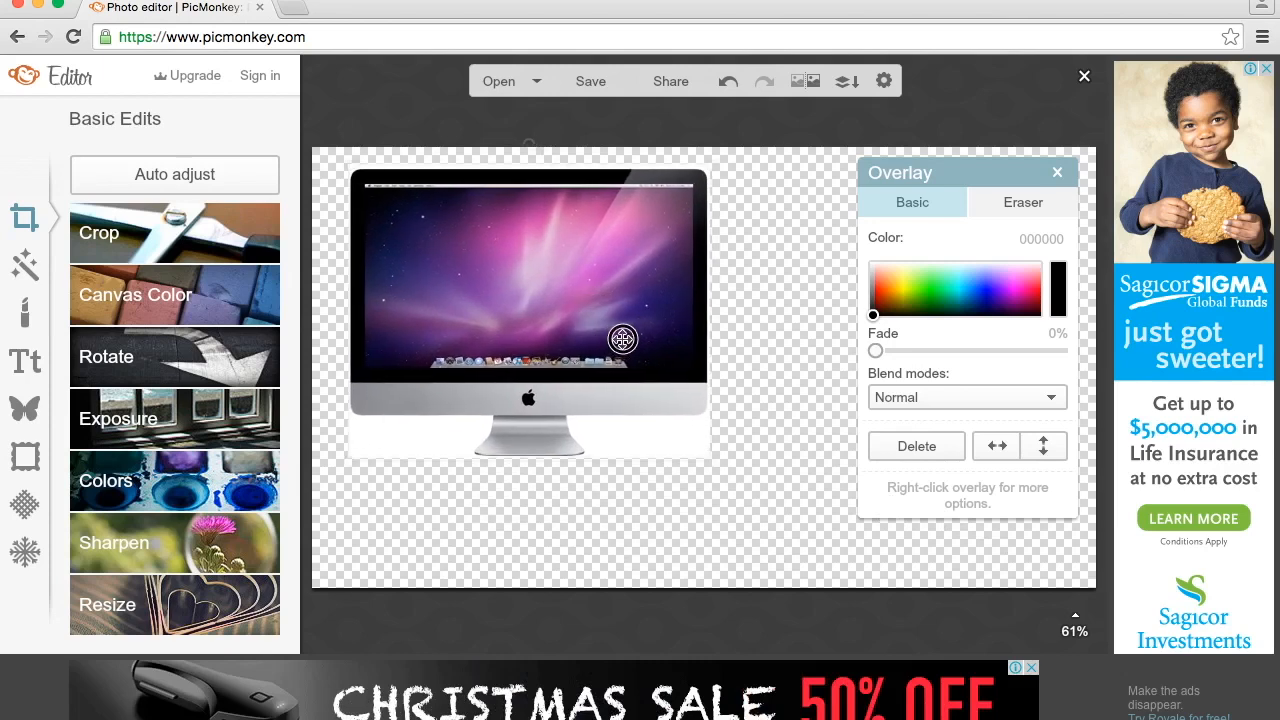
left_click_drag(710, 172, 733, 148)
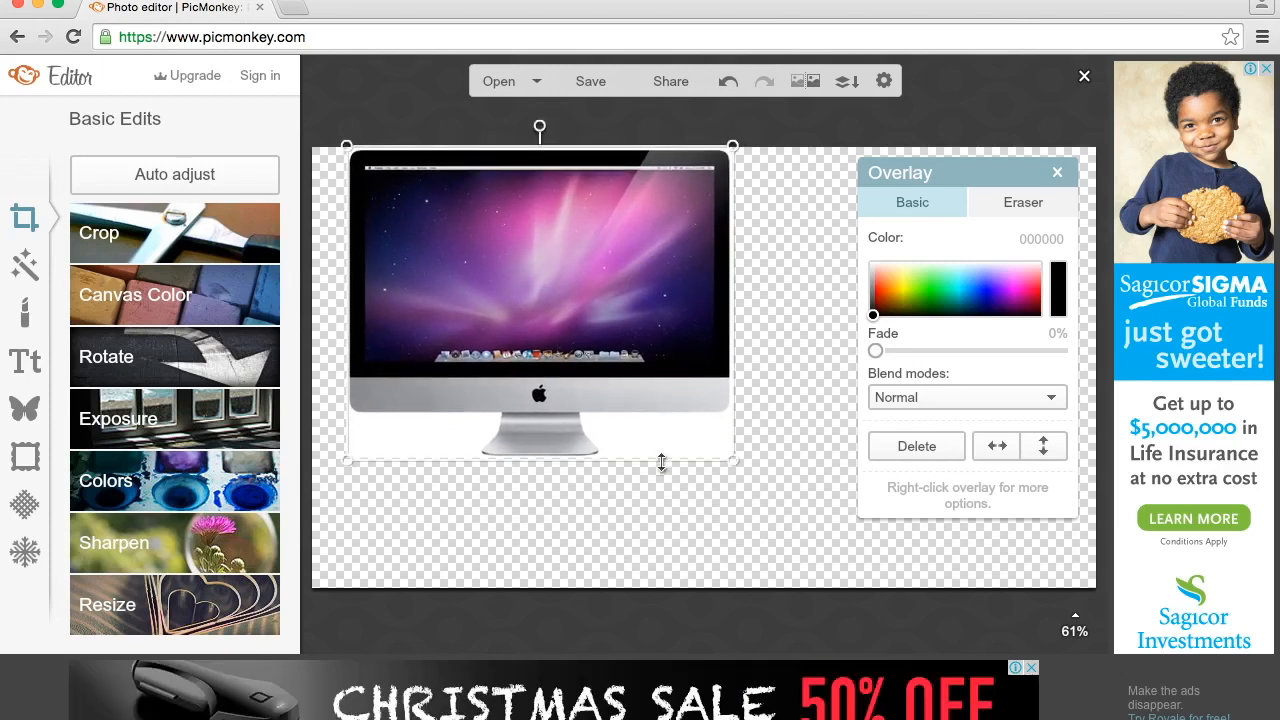
left_click_drag(733, 462, 857, 541)
- Set the overlay eraser to hardness 0 and size 58, and erase a soft-edged patch on the right of the iMac screen
left_click(1014, 201)
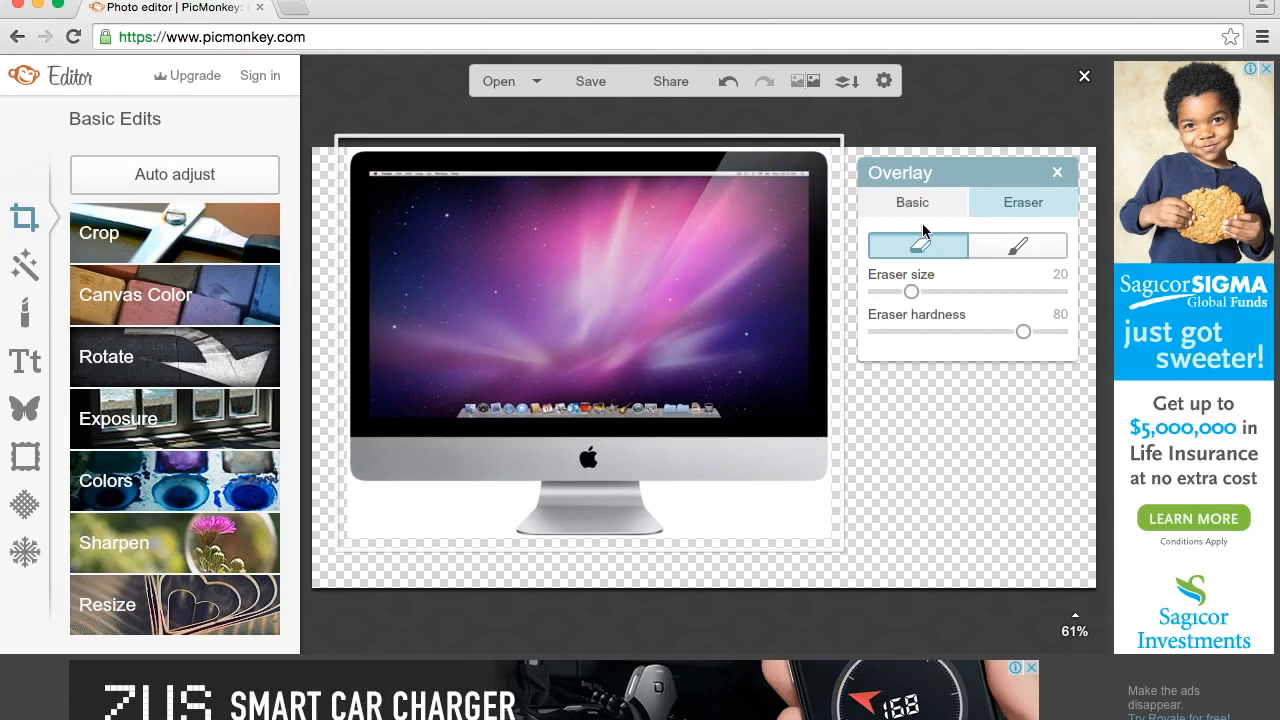
left_click_drag(1021, 335, 855, 337)
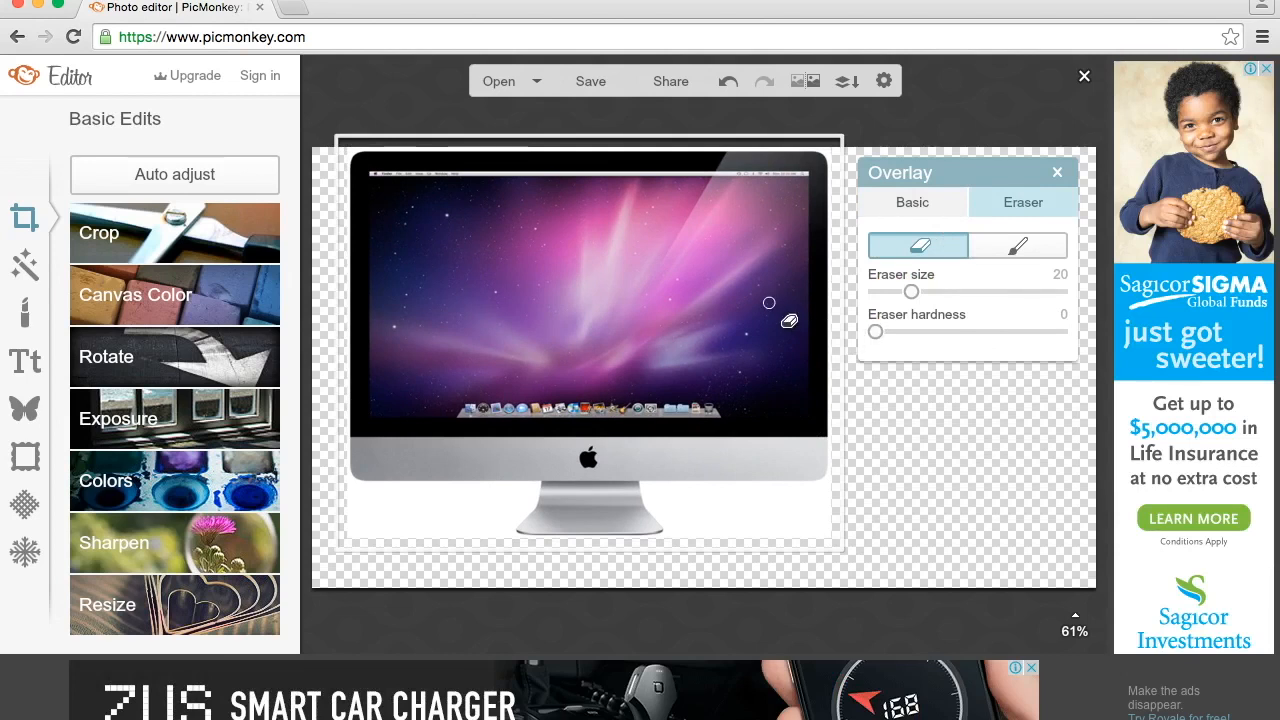
left_click_drag(910, 292, 980, 299)
mouse_move(790, 293)
left_mouse_down()
mouse_move(674, 306)
mouse_move(755, 285)
left_mouse_up()
- Set the eraser hardness to 100 and erase a hard-edged patch on the left half of the iMac screen
mouse_move(875, 331)
left_mouse_down()
mouse_move(1033, 340)
mouse_move(1090, 325)
left_mouse_up()
left_click(531, 260)
mouse_move(569, 296)
left_mouse_down()
mouse_move(532, 356)
mouse_move(599, 264)
left_mouse_up()
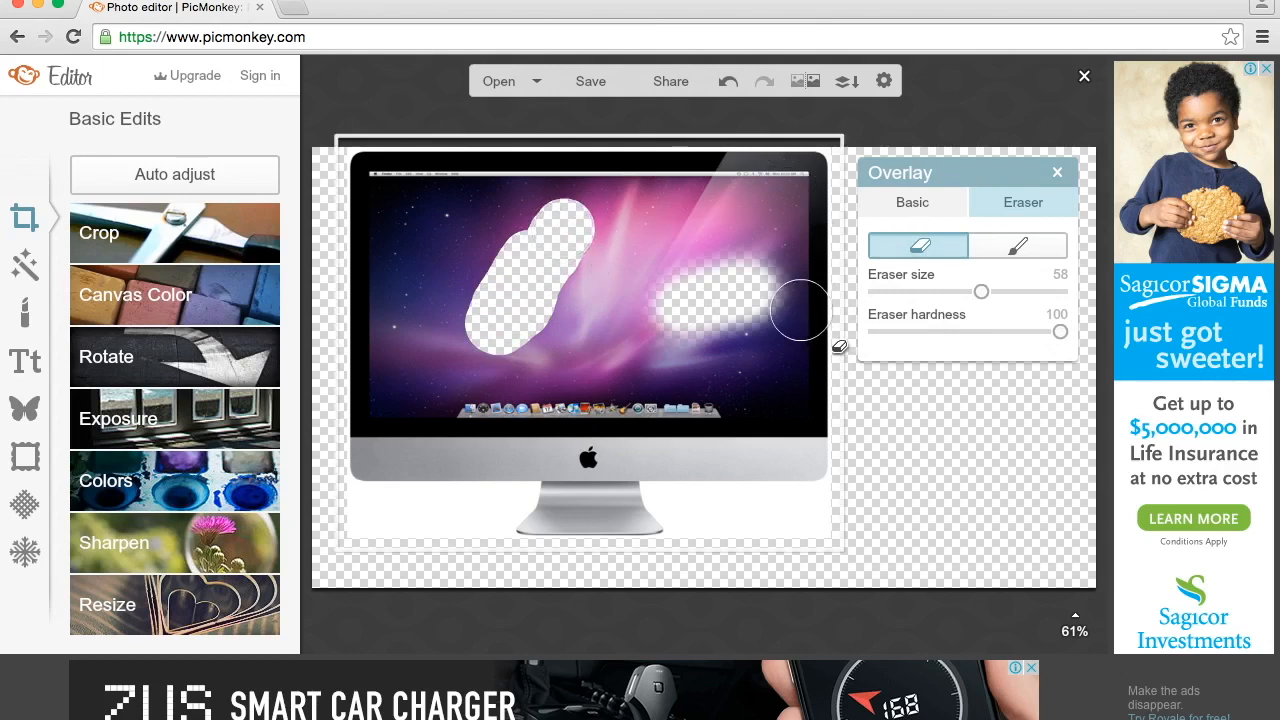
- Undo both the soft and the hard eraser strokes on the iMac overlay
key("super+z")
key("super+z")
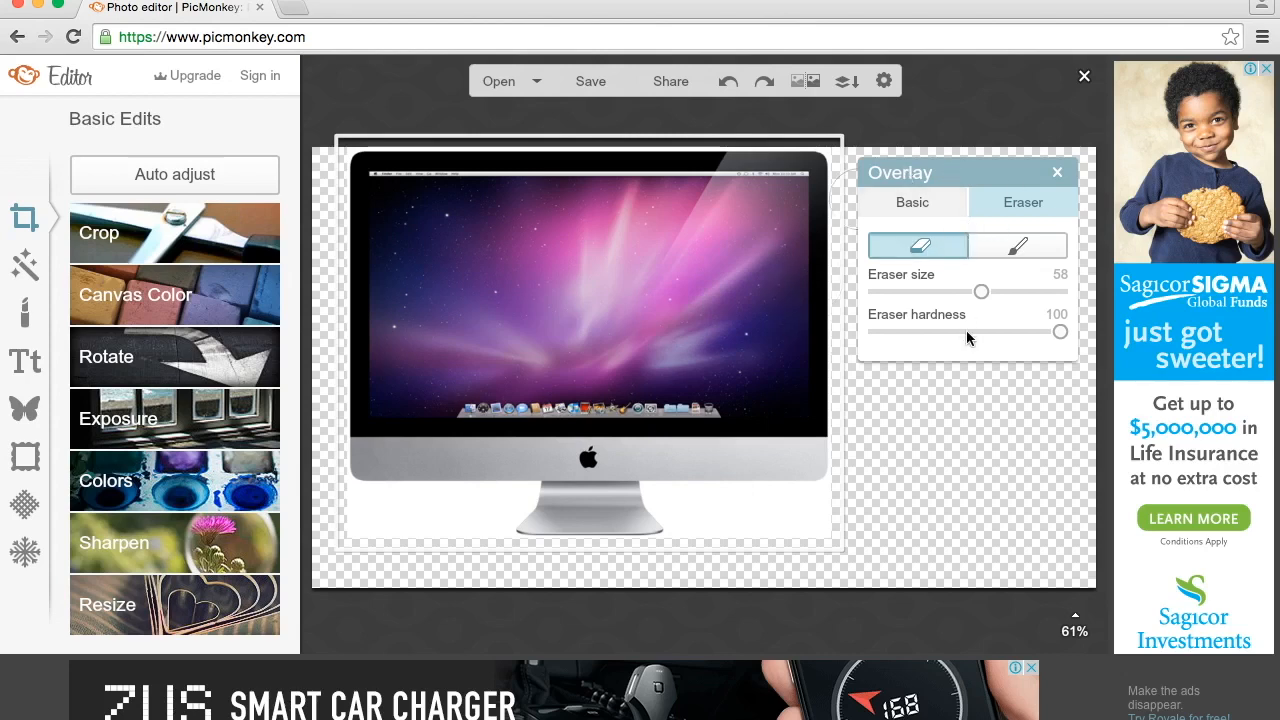
- Set the overlay eraser to hardness 0 and size 34, and erase the white background below the iMac on both sides of its stand
left_click_drag(1063, 334, 771, 354)
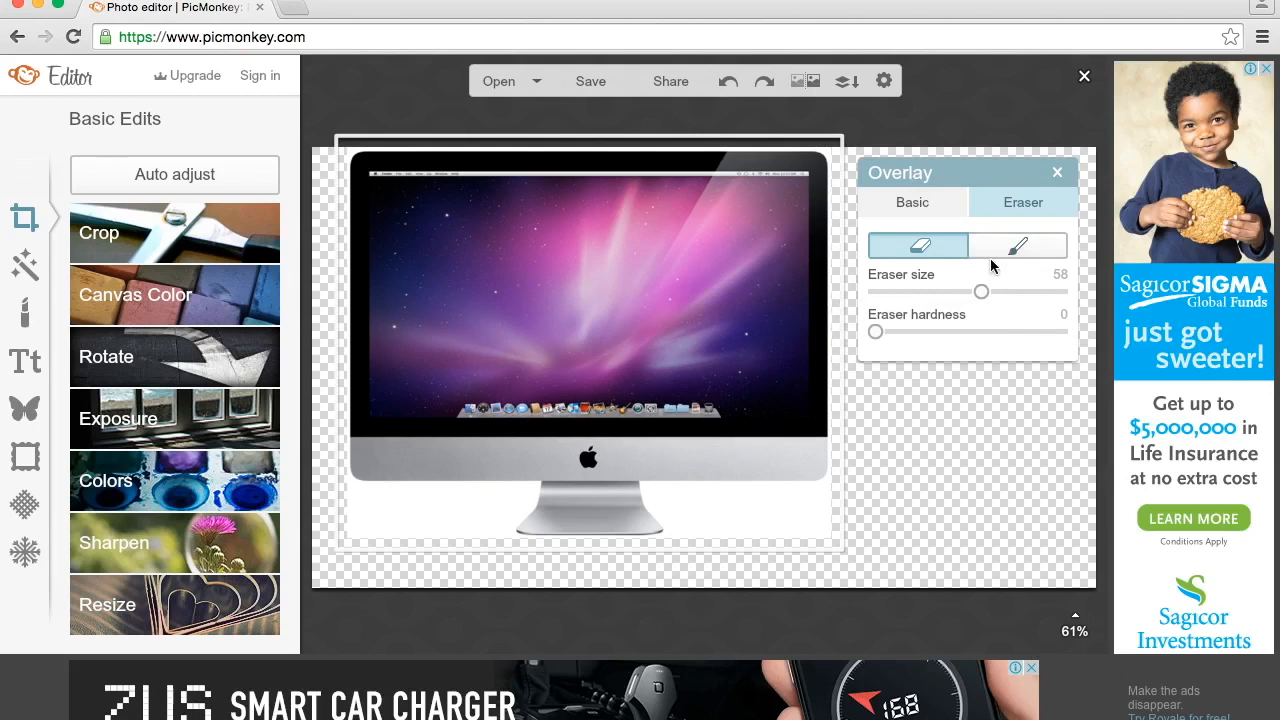
left_click_drag(981, 292, 935, 291)
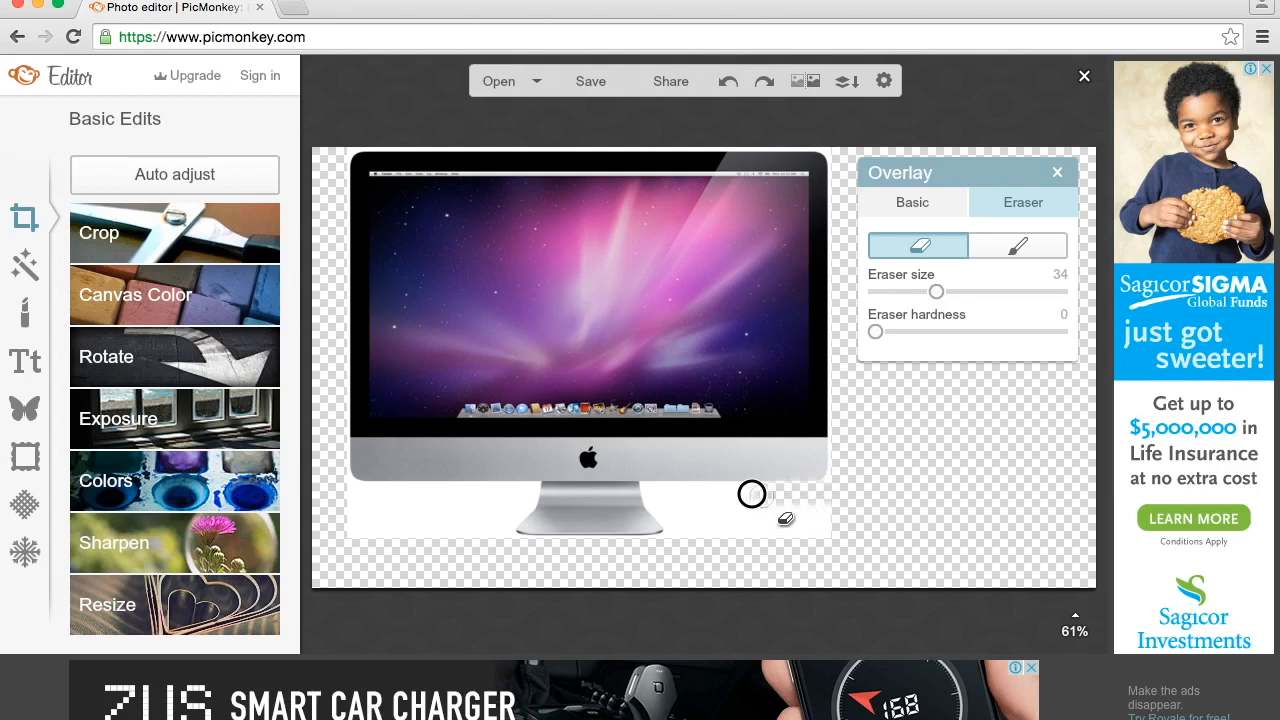
mouse_move(714, 494)
left_mouse_down()
mouse_move(651, 489)
mouse_move(671, 511)
mouse_move(837, 512)
mouse_move(823, 529)
mouse_move(760, 517)
mouse_move(674, 528)
mouse_move(834, 531)
mouse_move(831, 506)
mouse_move(766, 514)
mouse_move(710, 496)
left_mouse_up()
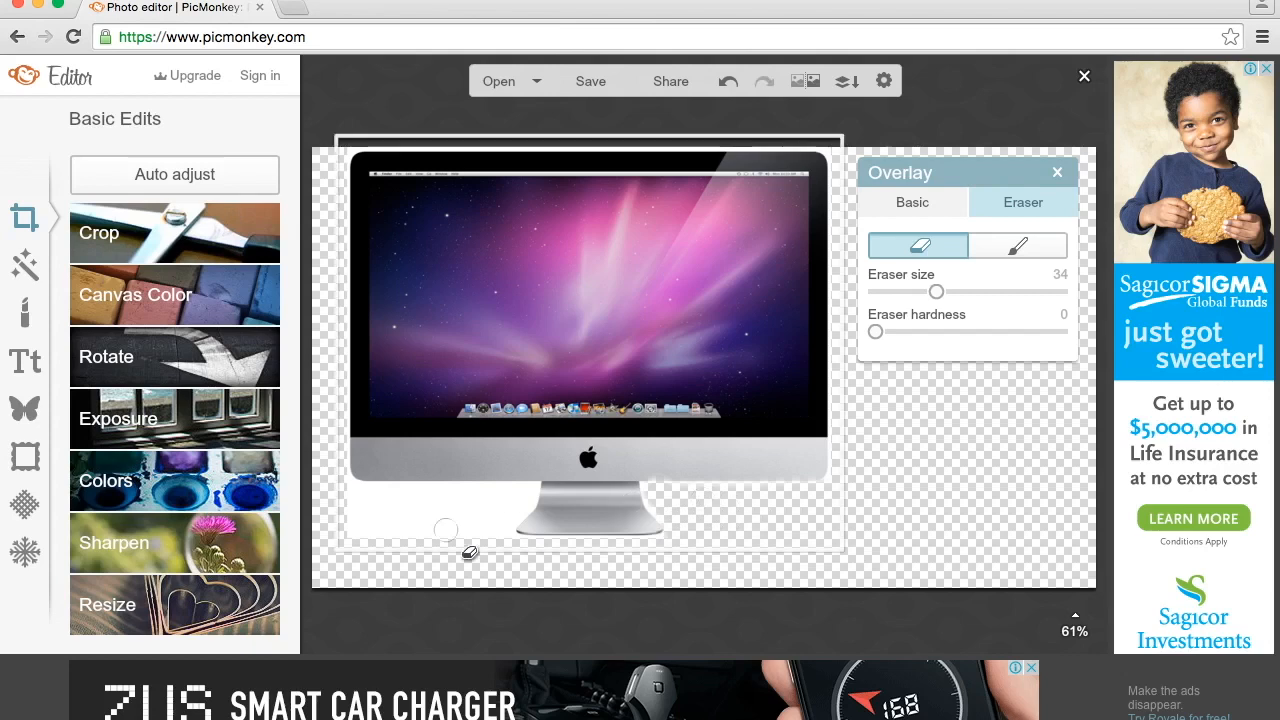
mouse_move(338, 481)
left_mouse_down()
mouse_move(363, 500)
mouse_move(455, 499)
left_mouse_up()
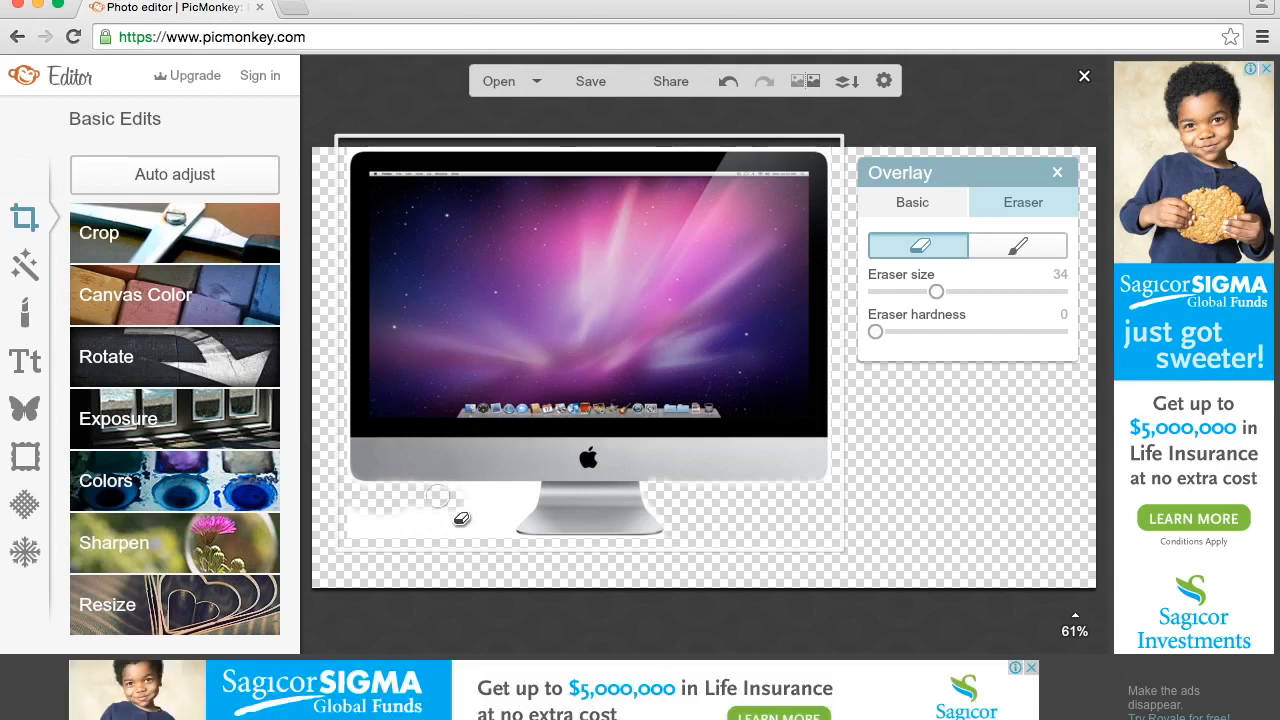
mouse_move(446, 497)
left_mouse_down()
mouse_move(532, 494)
mouse_move(506, 509)
mouse_move(376, 509)
left_mouse_up()
mouse_move(340, 511)
left_mouse_down()
mouse_move(329, 511)
mouse_move(340, 531)
mouse_move(490, 533)
mouse_move(505, 513)
left_mouse_up()
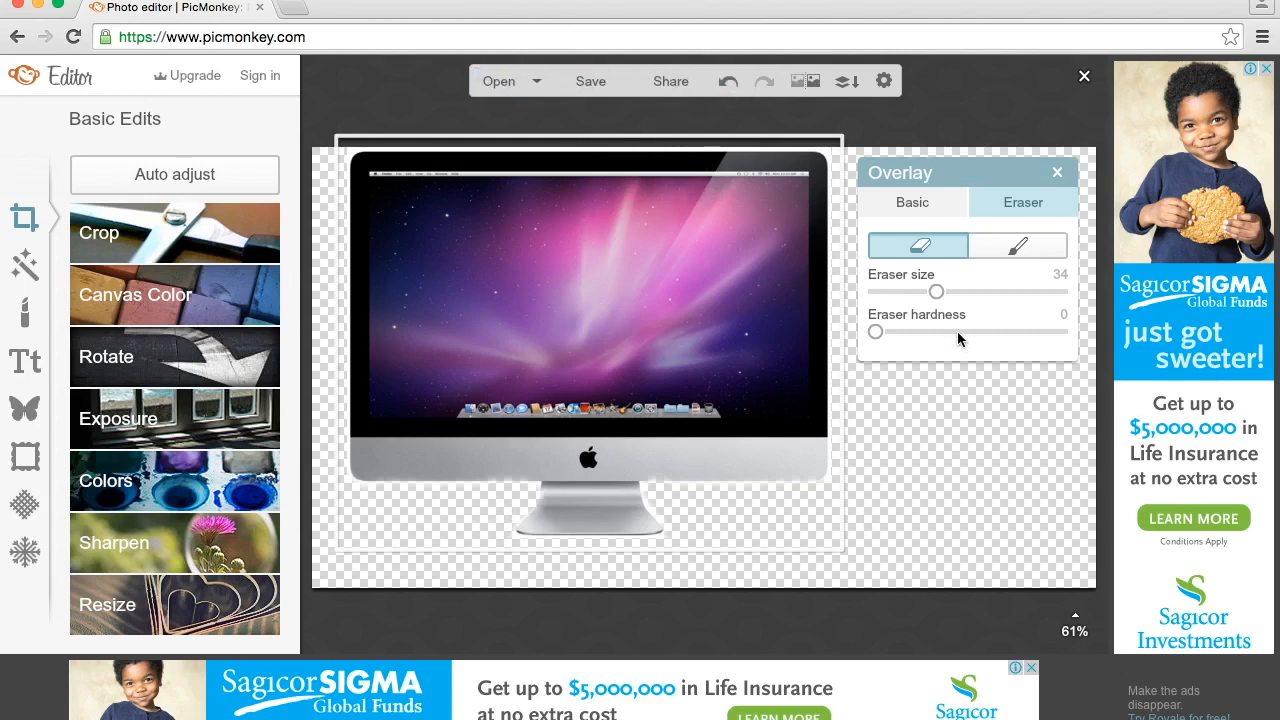
- Apply the pink canvas color ff6389 behind the iMac overlay
left_click(119, 302)
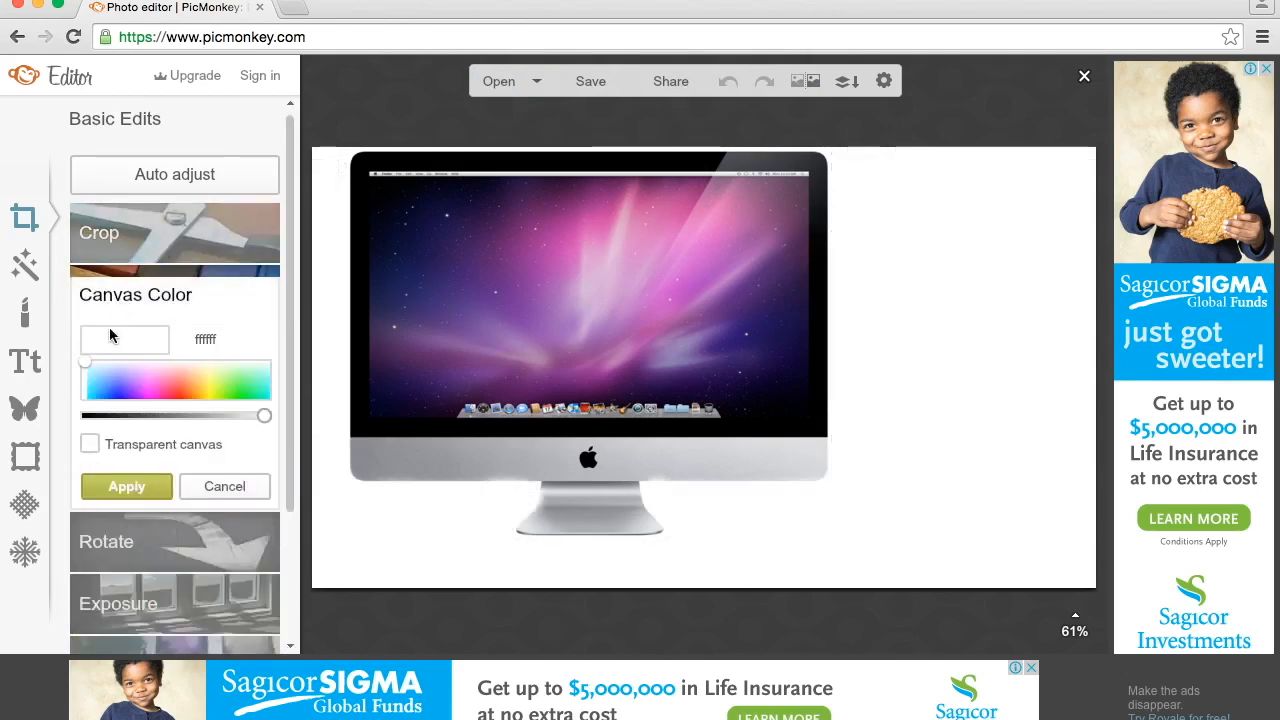
left_click(171, 387)
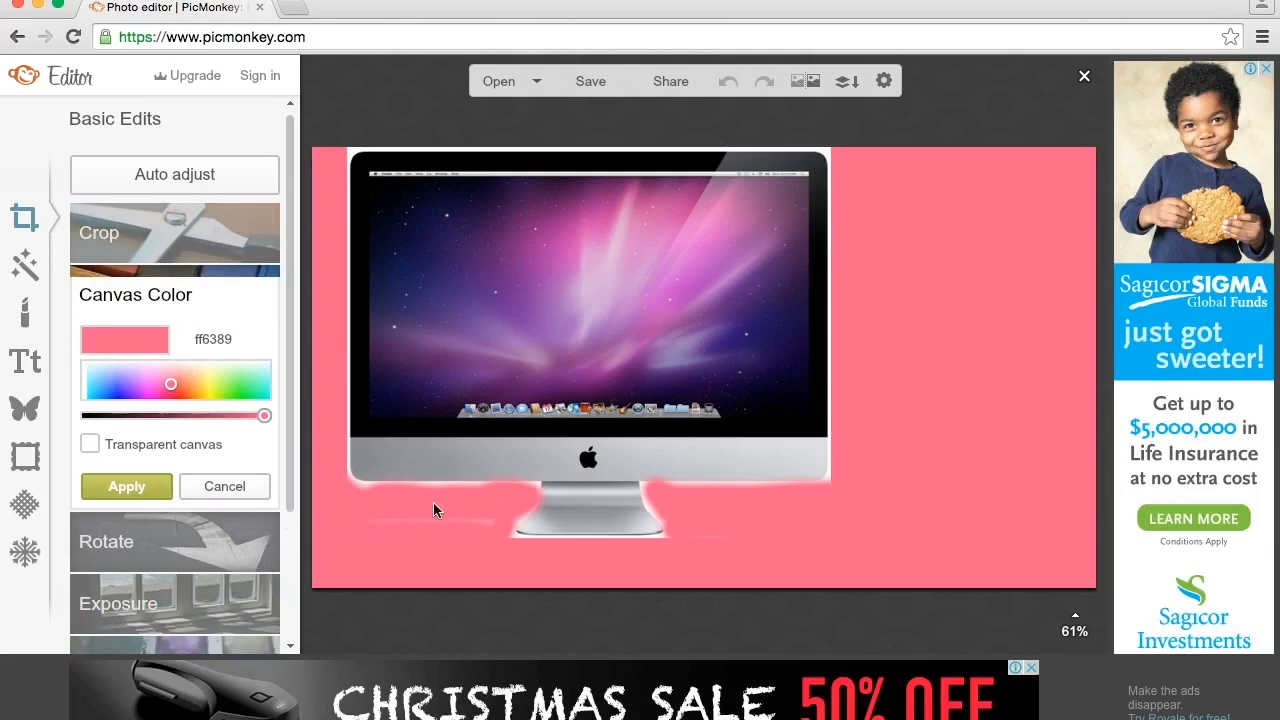
left_click(137, 486)
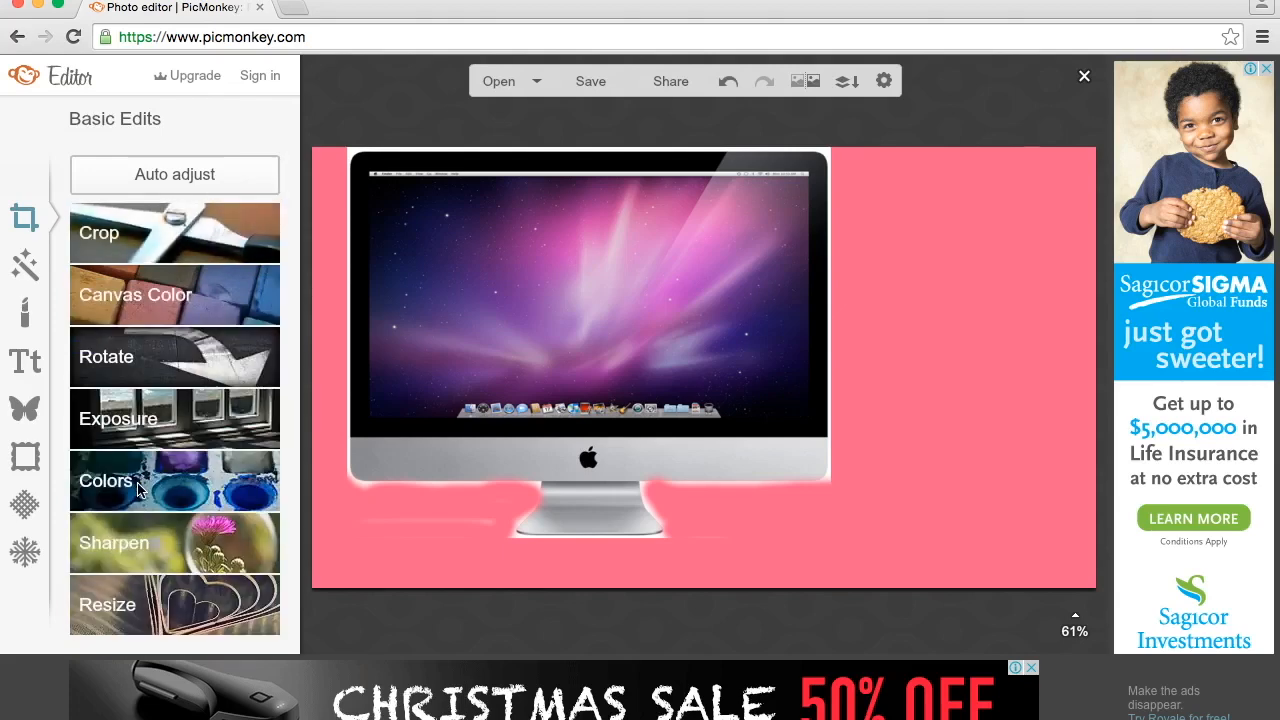
- Erase the leftover white traces beneath the iMac screen and around its stand with the size 34 soft overlay eraser
left_click(492, 433)
left_click(1016, 205)
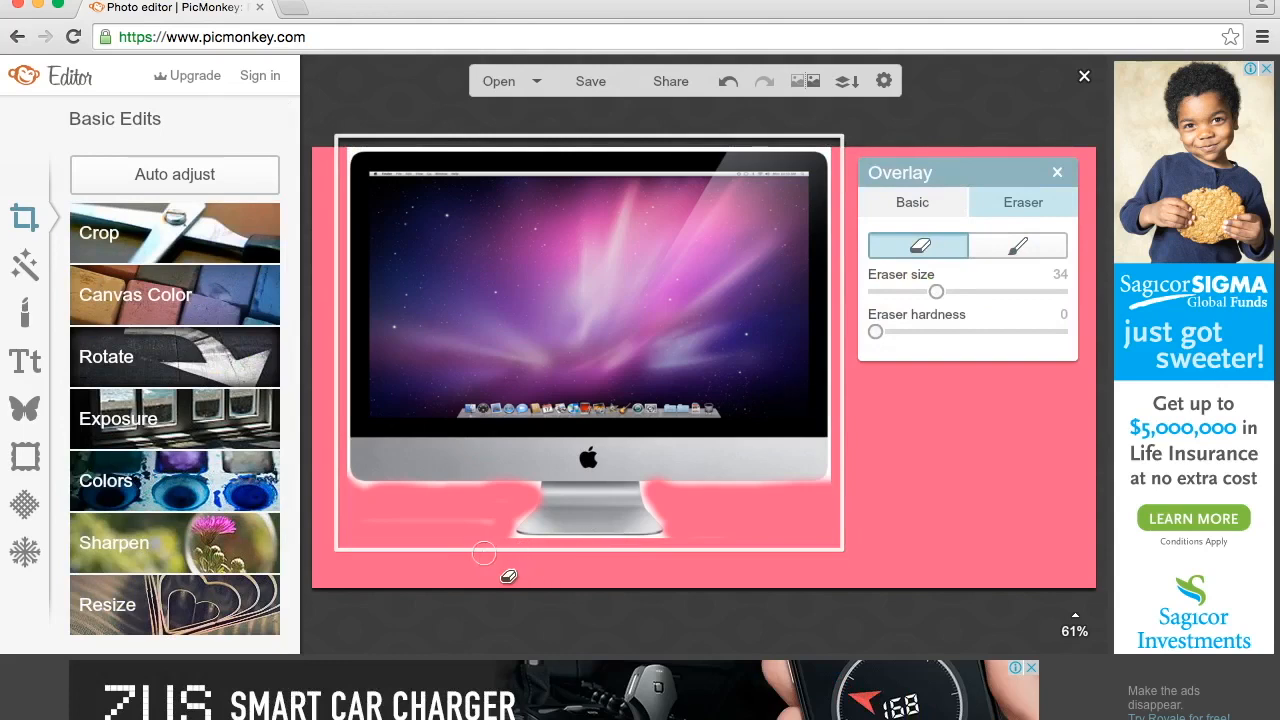
mouse_move(489, 529)
left_mouse_down()
mouse_move(344, 523)
mouse_move(543, 577)
mouse_move(731, 555)
mouse_move(703, 541)
mouse_move(791, 520)
mouse_move(843, 491)
mouse_move(836, 480)
left_mouse_up()
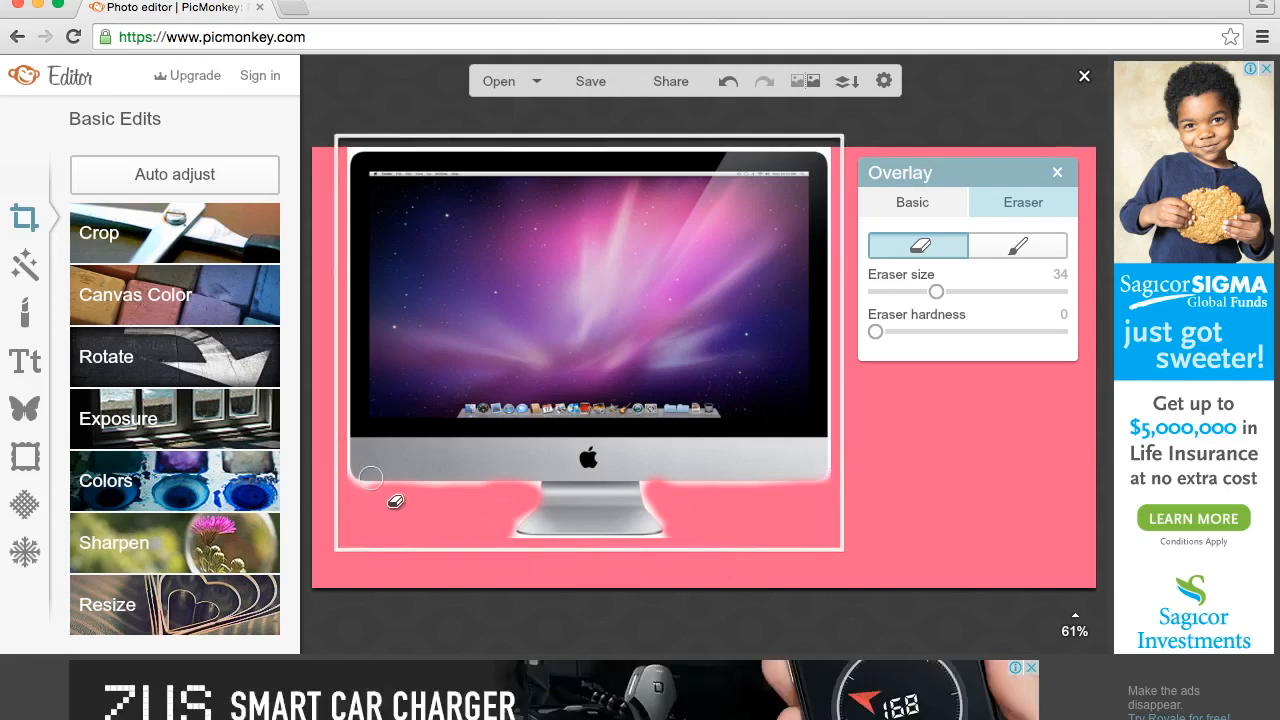
mouse_move(367, 500)
left_mouse_down()
mouse_move(346, 489)
mouse_move(363, 502)
left_mouse_up()
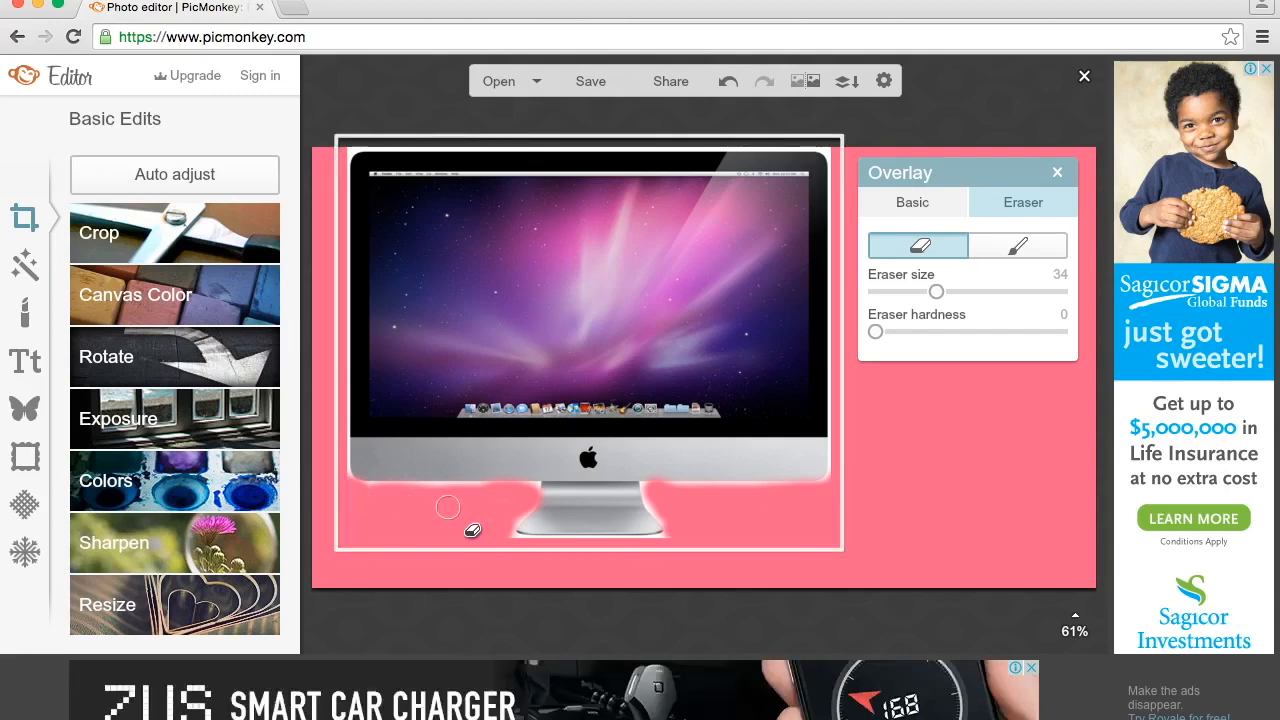
left_click_drag(500, 497, 363, 493)
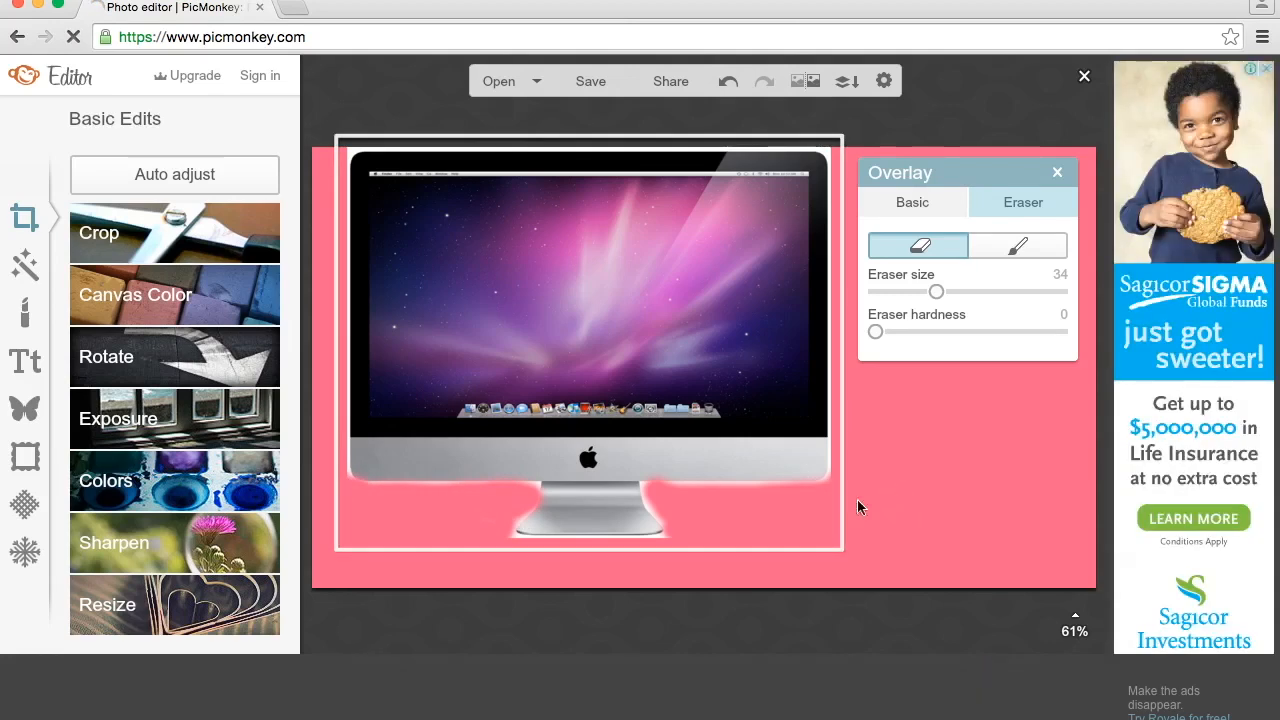
mouse_move(770, 497)
left_mouse_down()
mouse_move(664, 493)
mouse_move(669, 537)
mouse_move(624, 546)
left_mouse_up()
left_click_drag(503, 525, 504, 543)
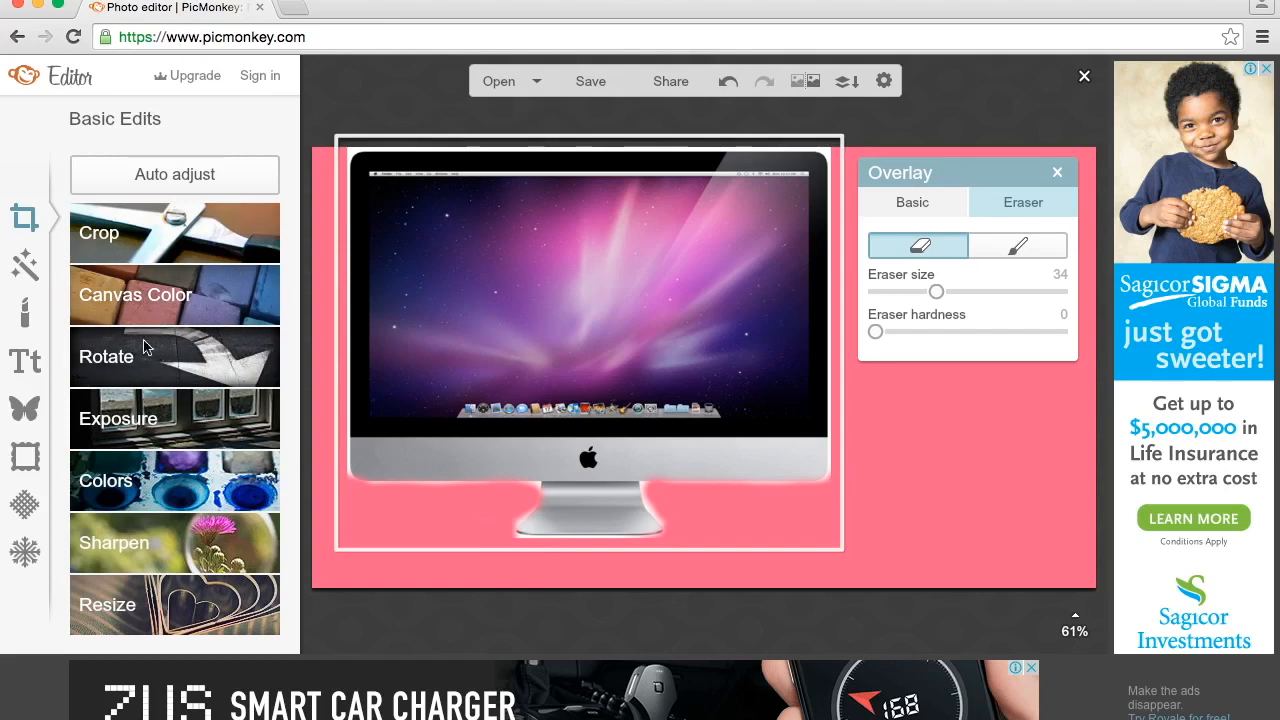
- Make the canvas transparent and apply the change
left_click(137, 298)
left_click(91, 443)
left_click(147, 486)
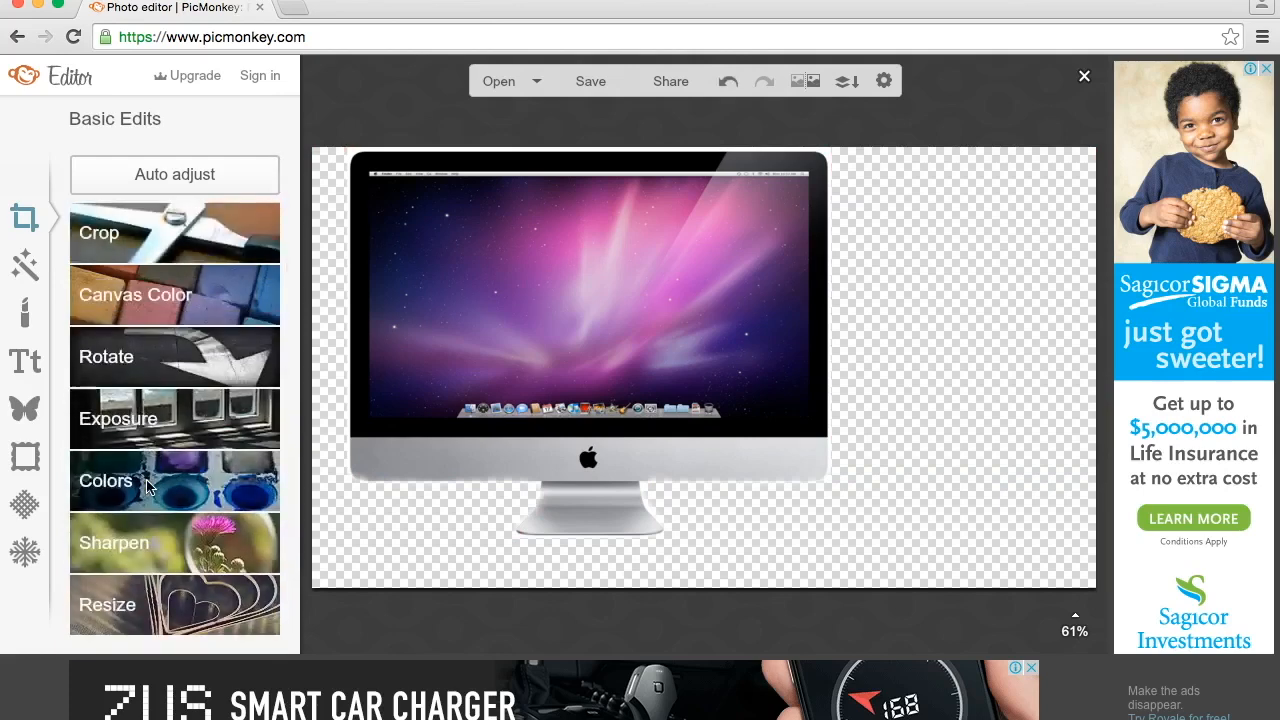
- Enlarge the iMac overlay to fill the full canvas height and move it against the canvas's left edge
left_click(436, 295)
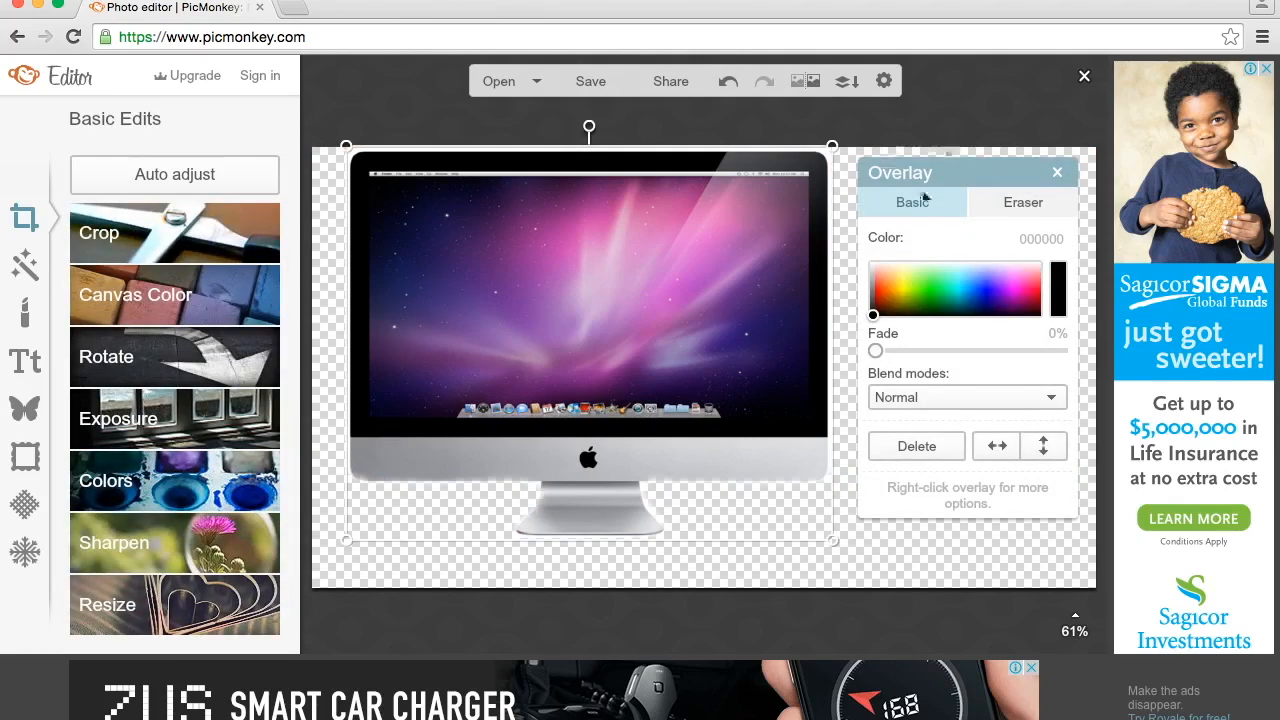
left_click_drag(834, 538, 941, 594)
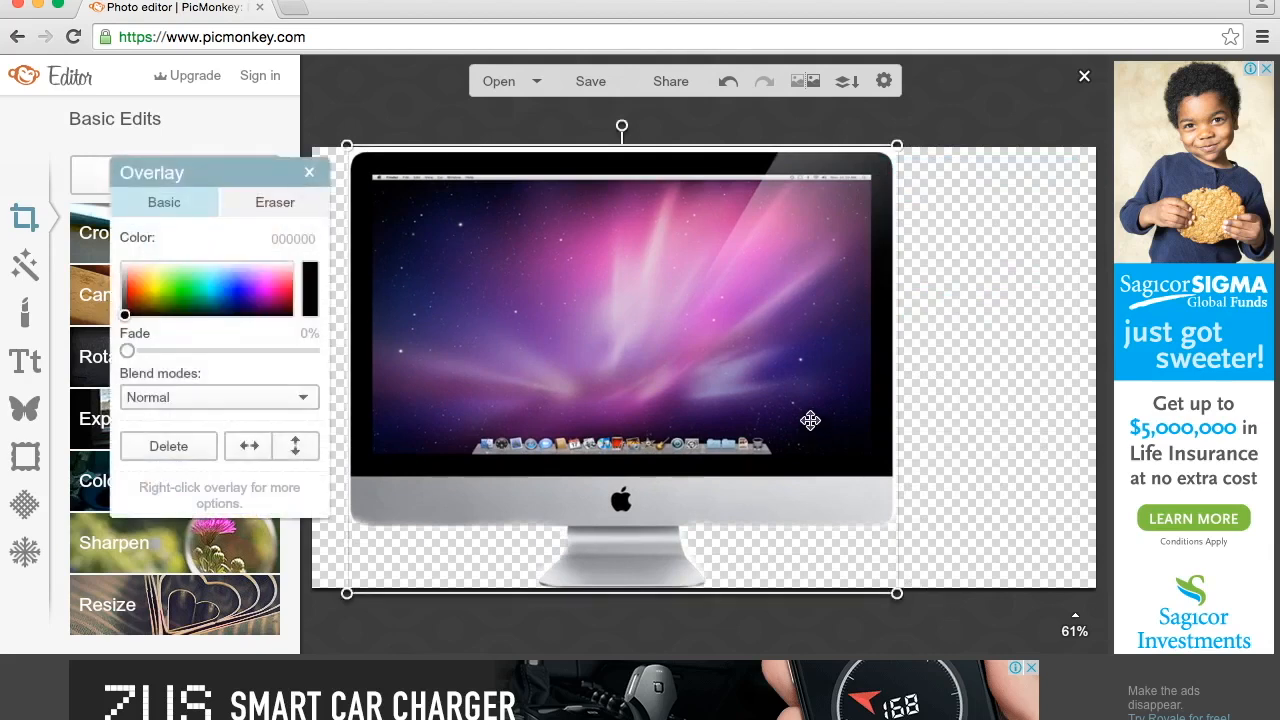
left_click_drag(798, 393, 764, 392)
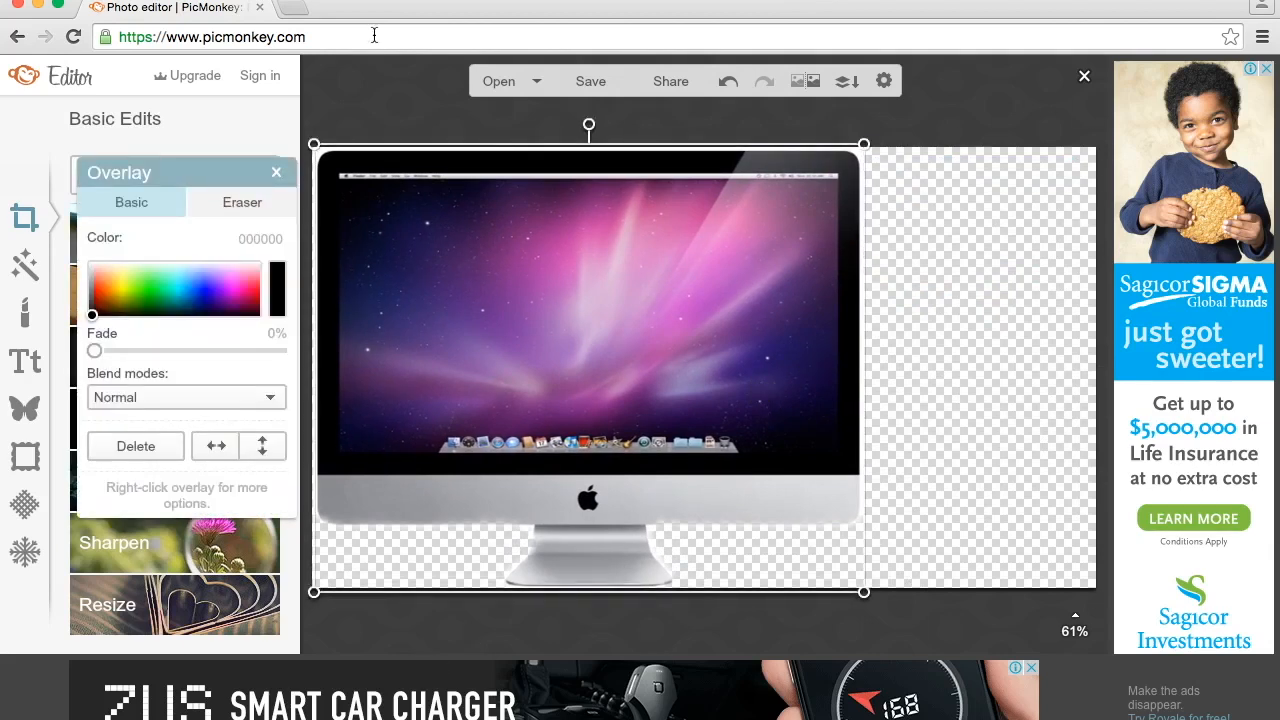
- Open a new browser tab and search Google for "SUBSCRIBE BUTTON PNG"
left_click(289, 7)
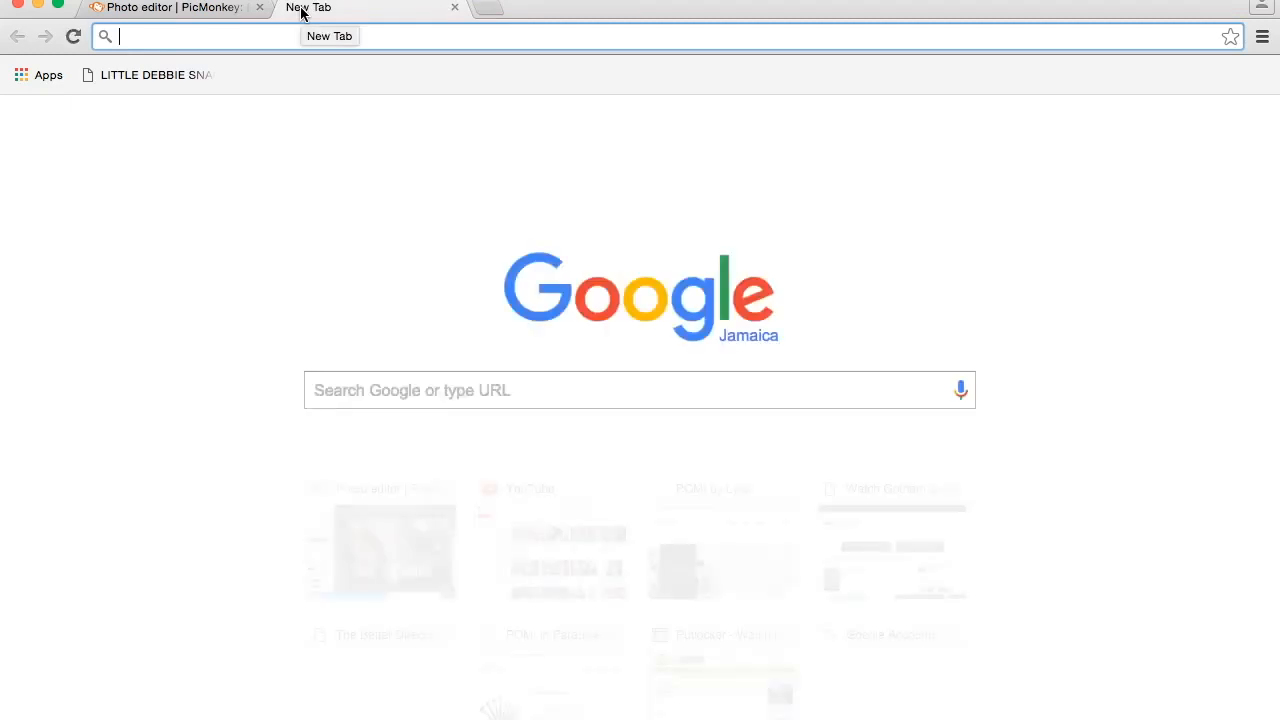
left_click(399, 394)
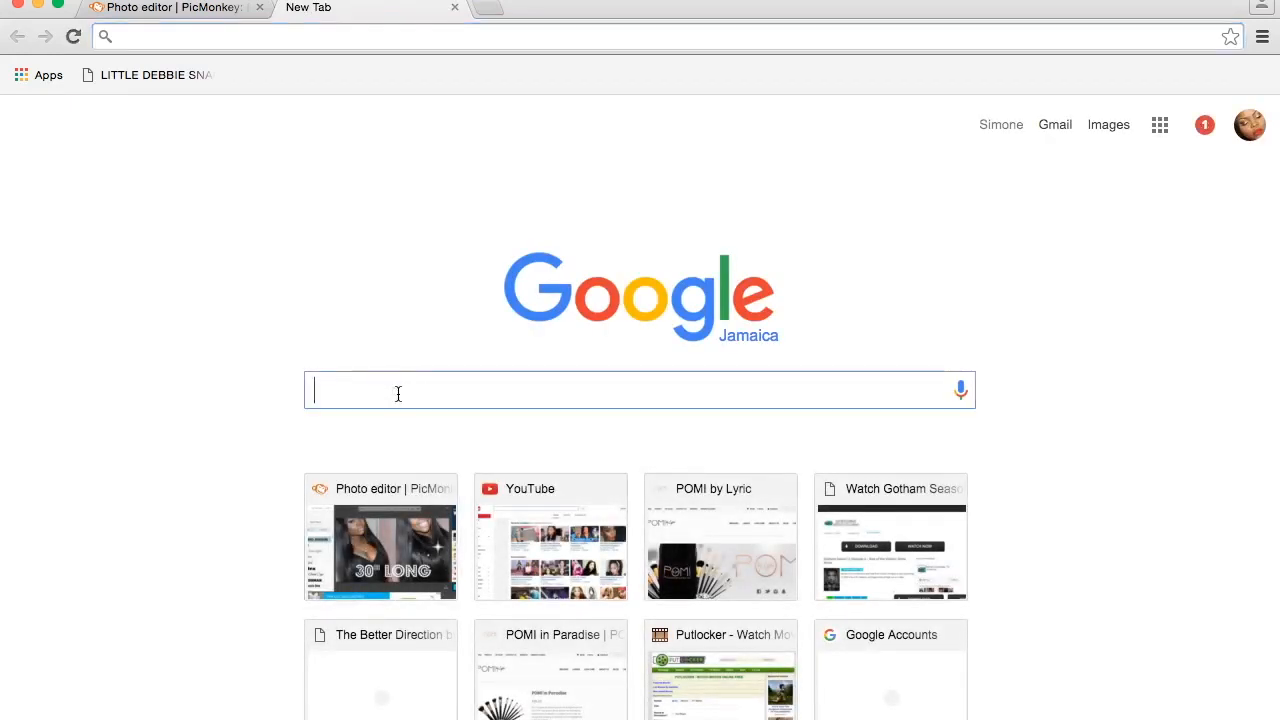
type("SUB")
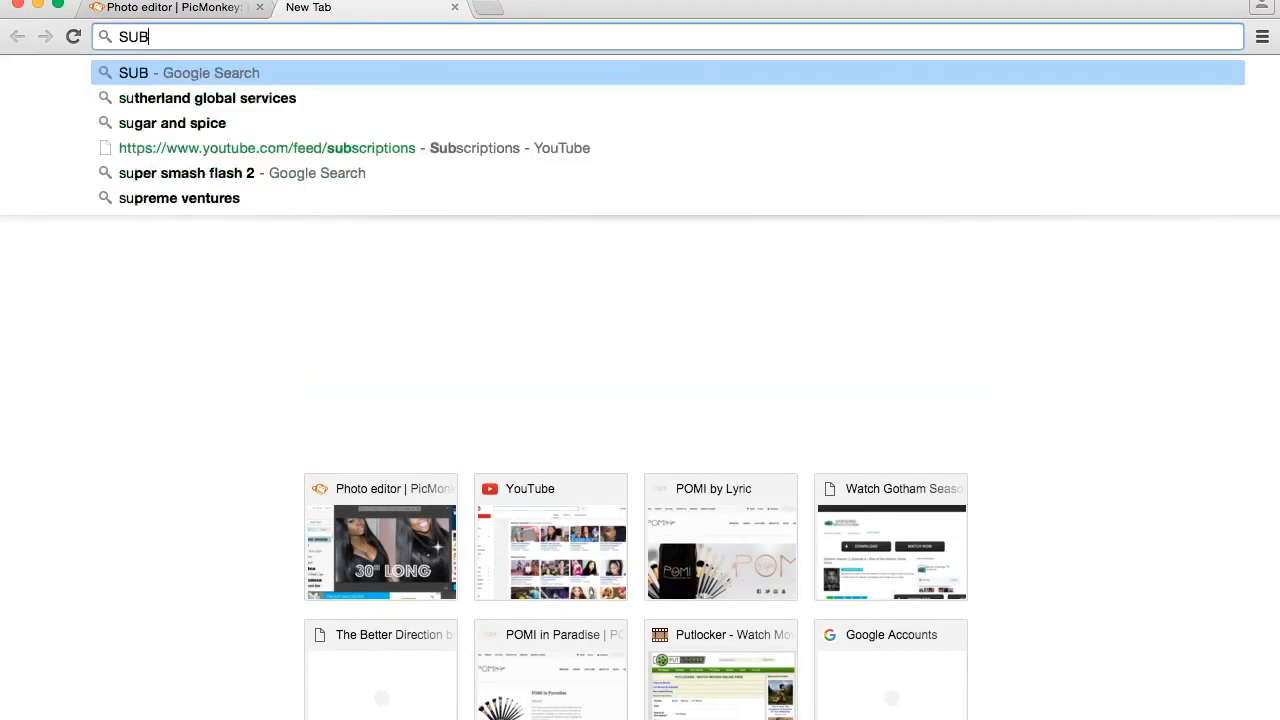
type("SCRIBE BUTTON PNG")
key("Return")
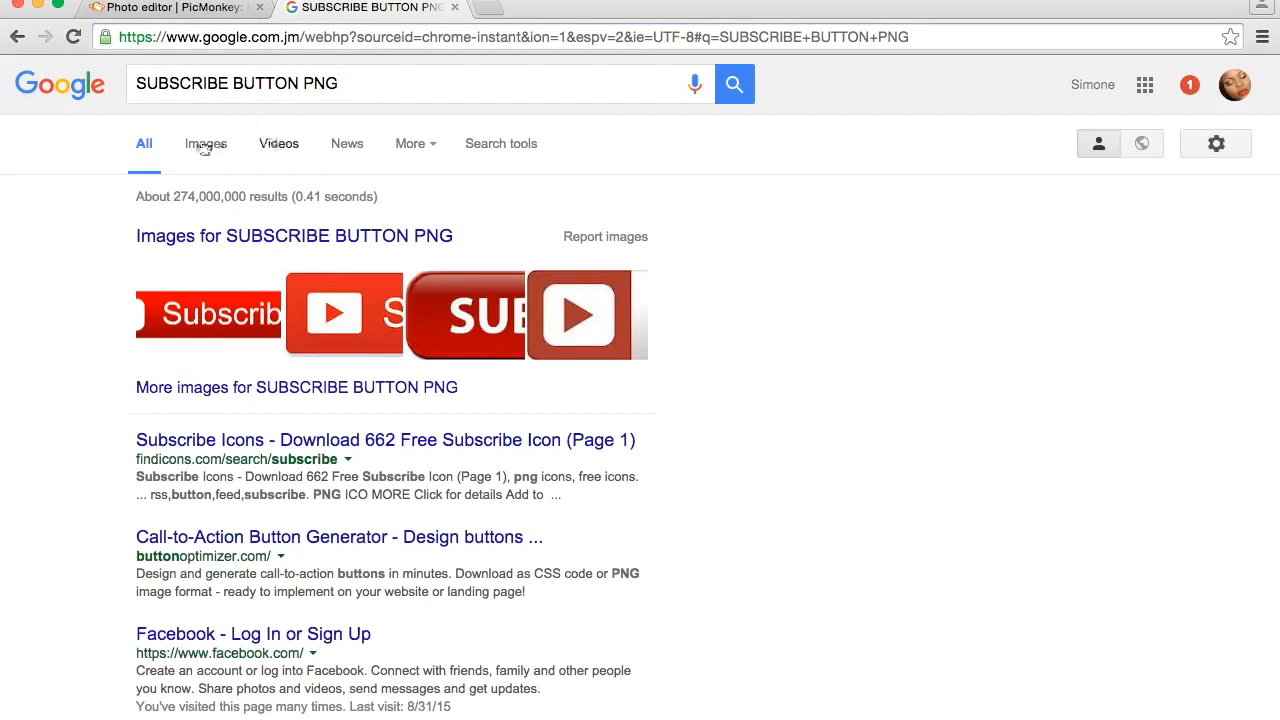
- Show the image results and refine the search to "pink SUBSCRIBE BUTTON PNG"
left_click(203, 146)
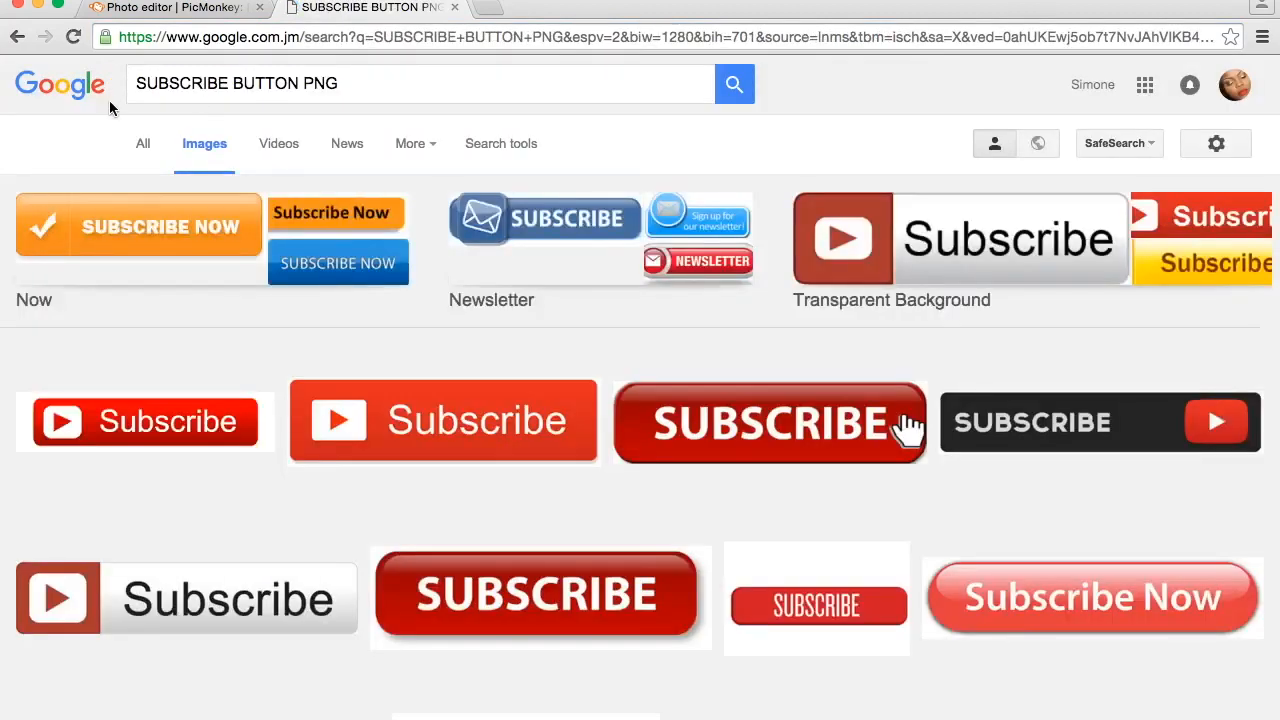
left_click(133, 84)
type("pink SUBSCRIBE BUTTON PNG")
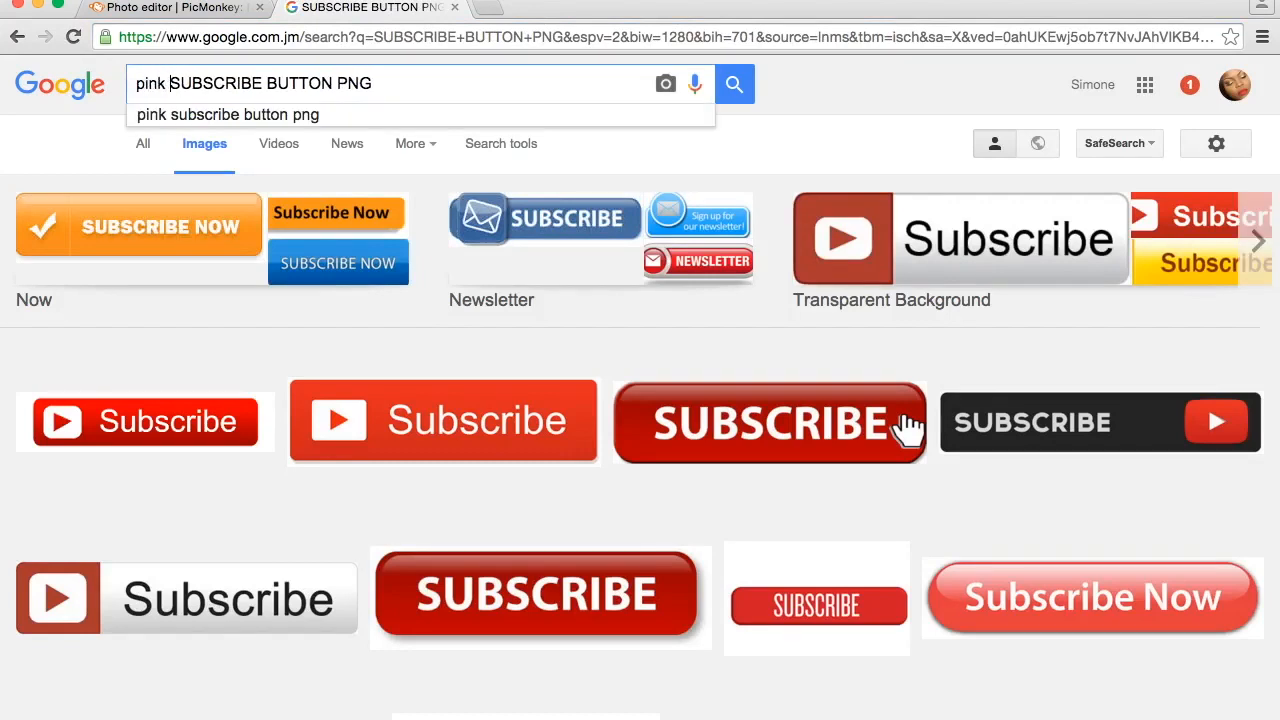
key("Return")
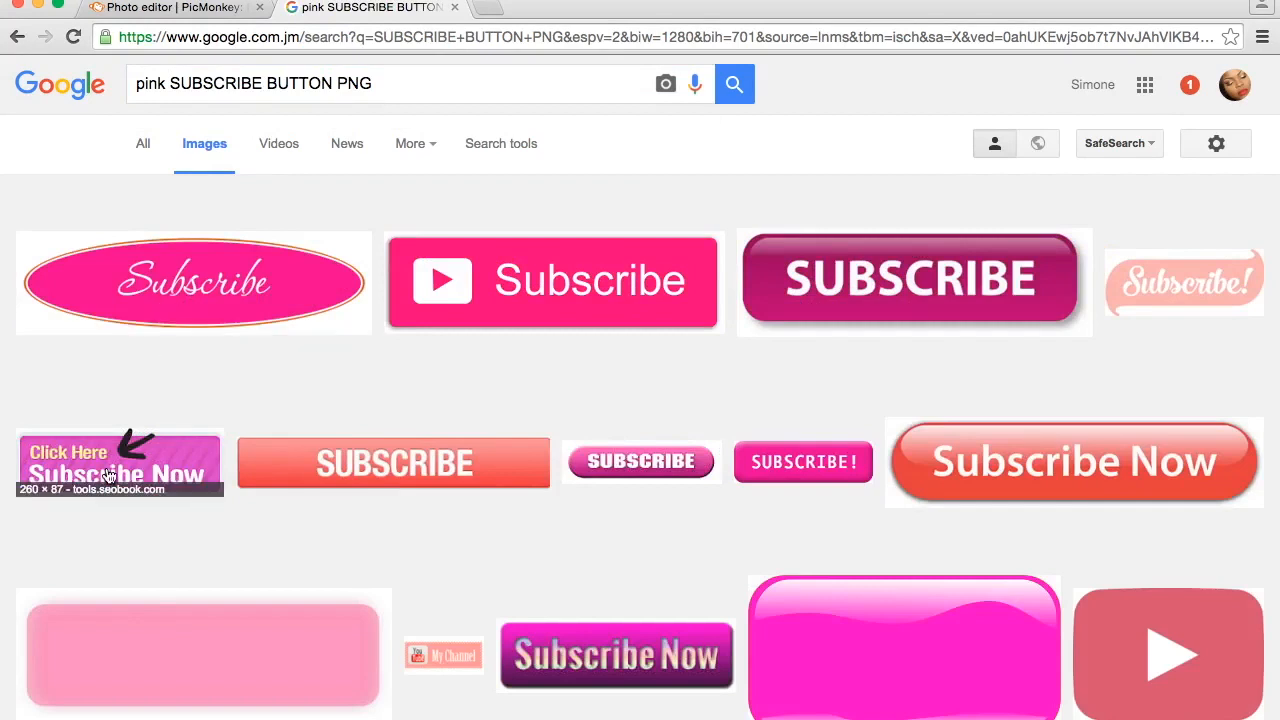
- Look through the image results for a suitable pink subscribe button, and return to the first results
scroll(440, 345, "down", 1)
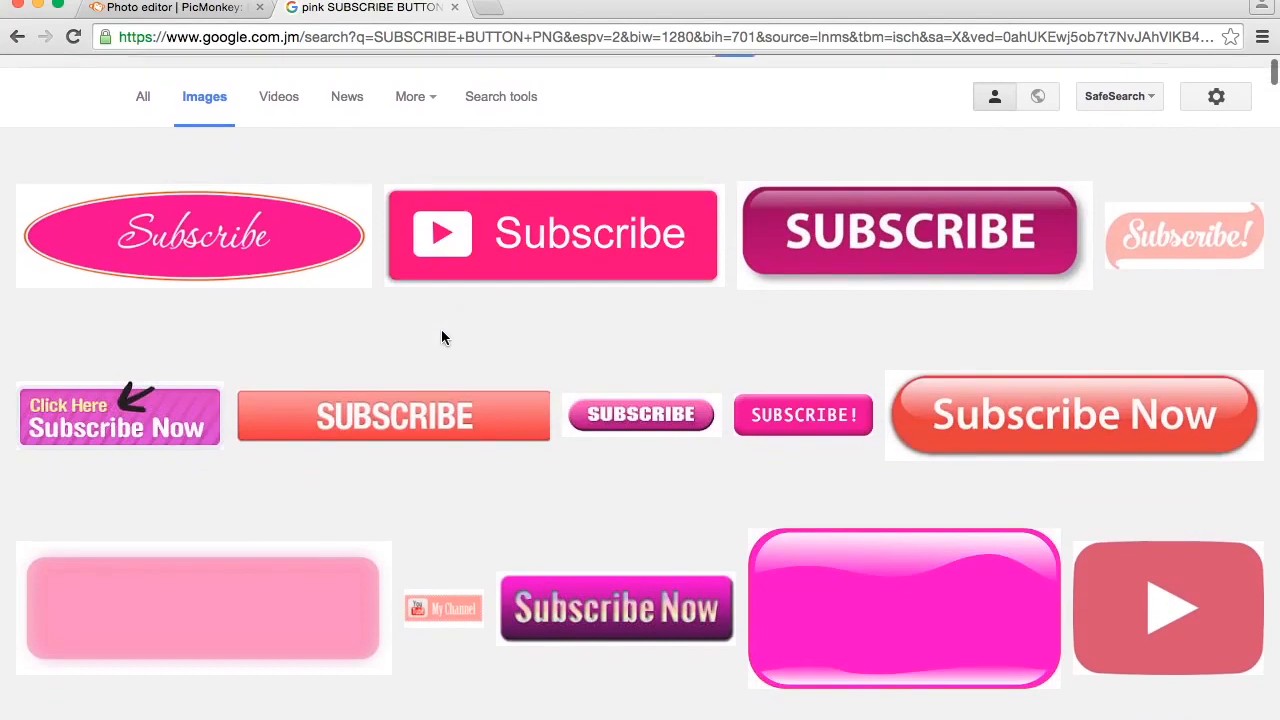
scroll(441, 338, "down", 4)
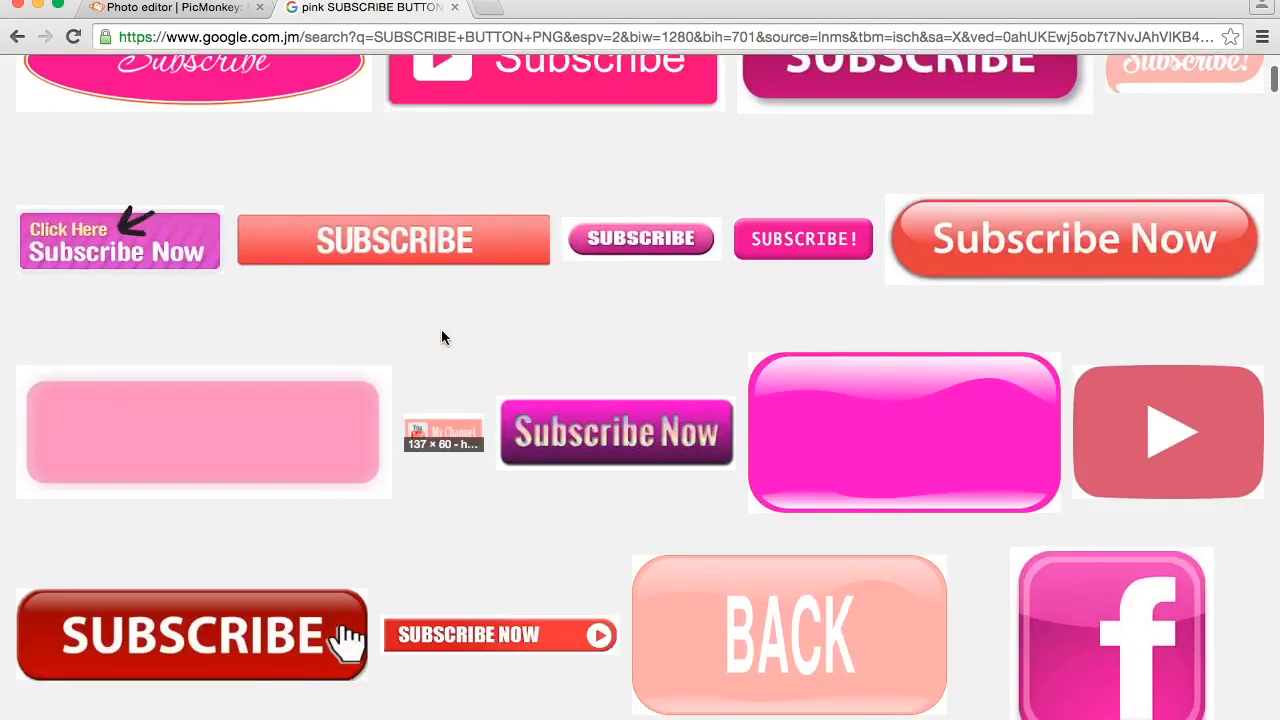
scroll(441, 336, "down", 9)
scroll(446, 312, "down", 1)
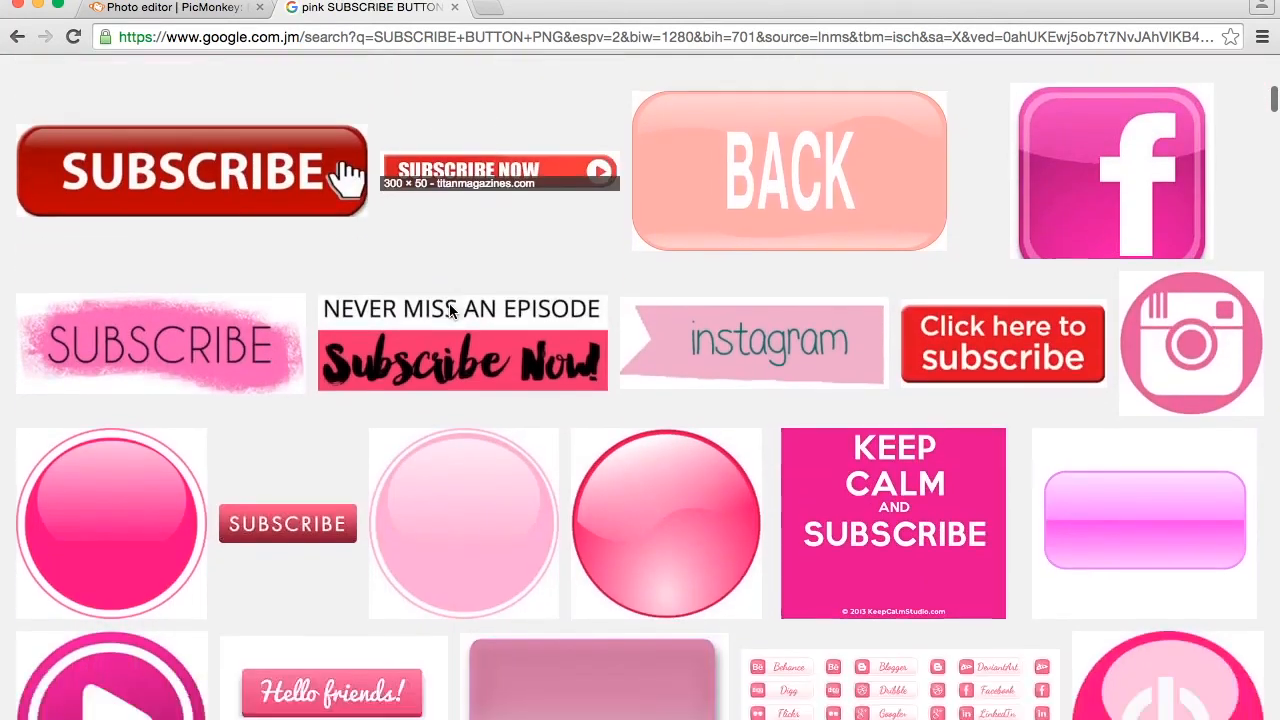
scroll(449, 310, "down", 5)
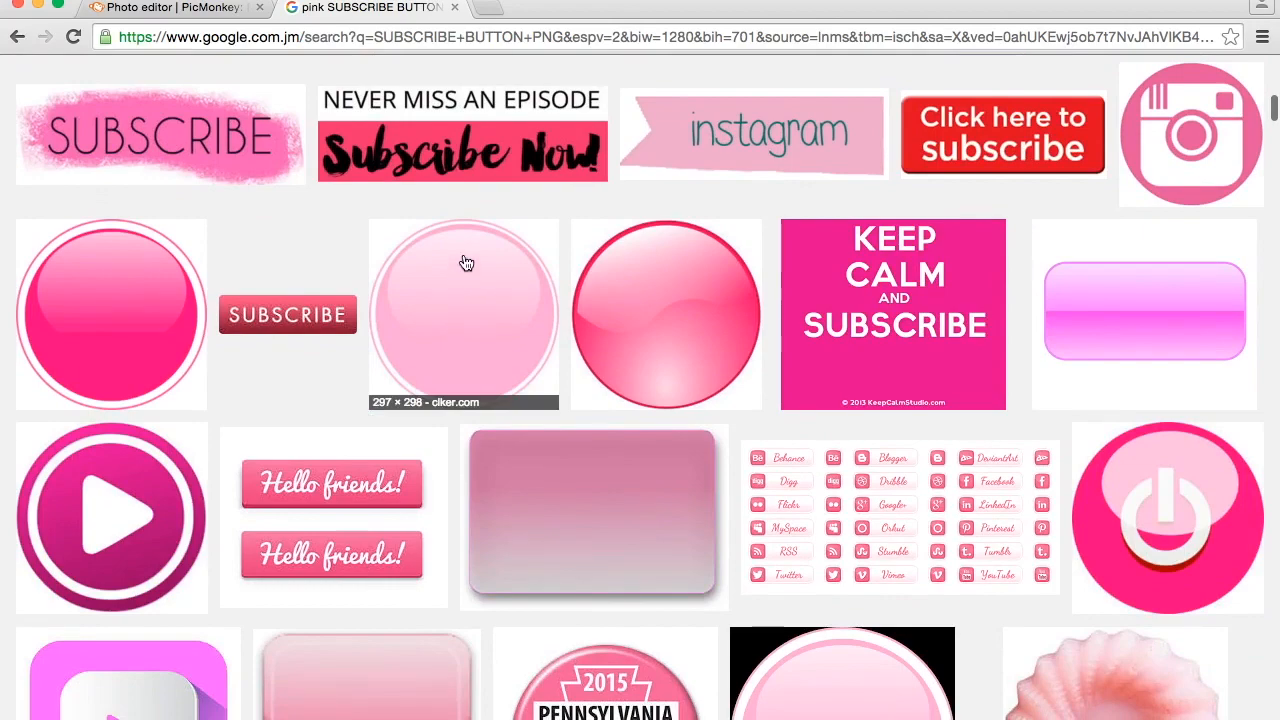
scroll(468, 252, "down", 7)
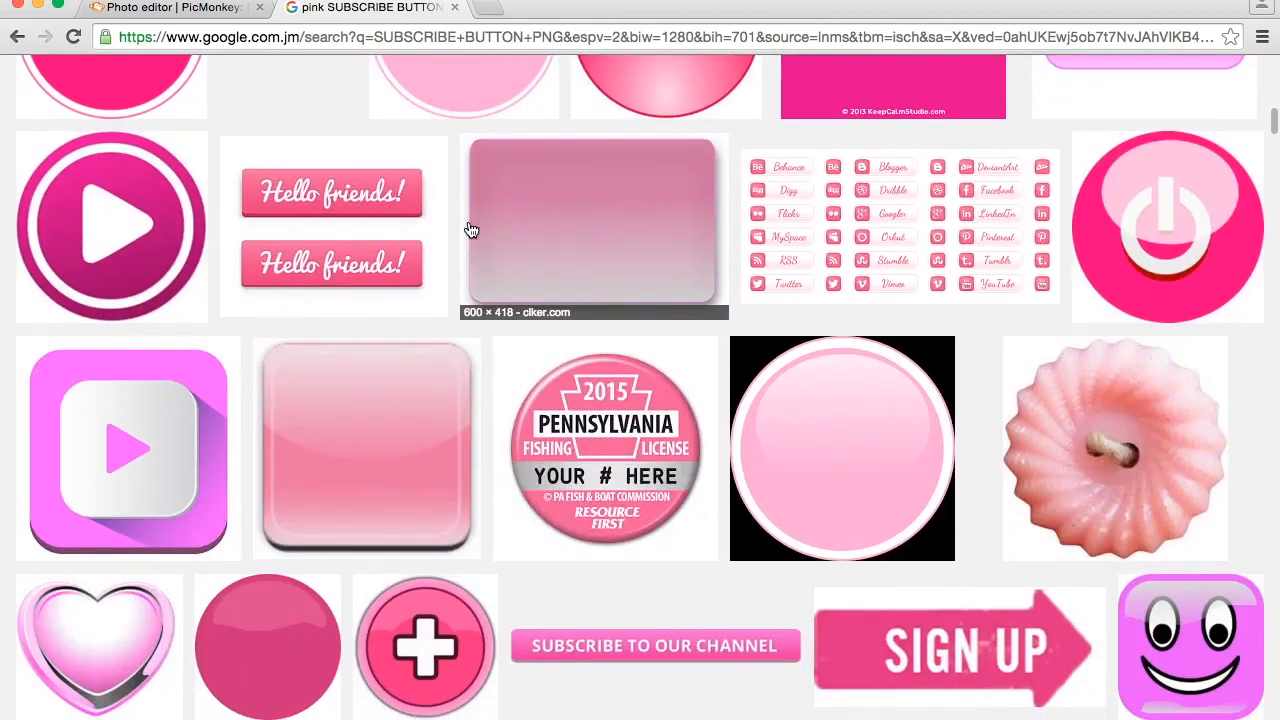
scroll(471, 230, "up", 4)
scroll(466, 437, "up", 10)
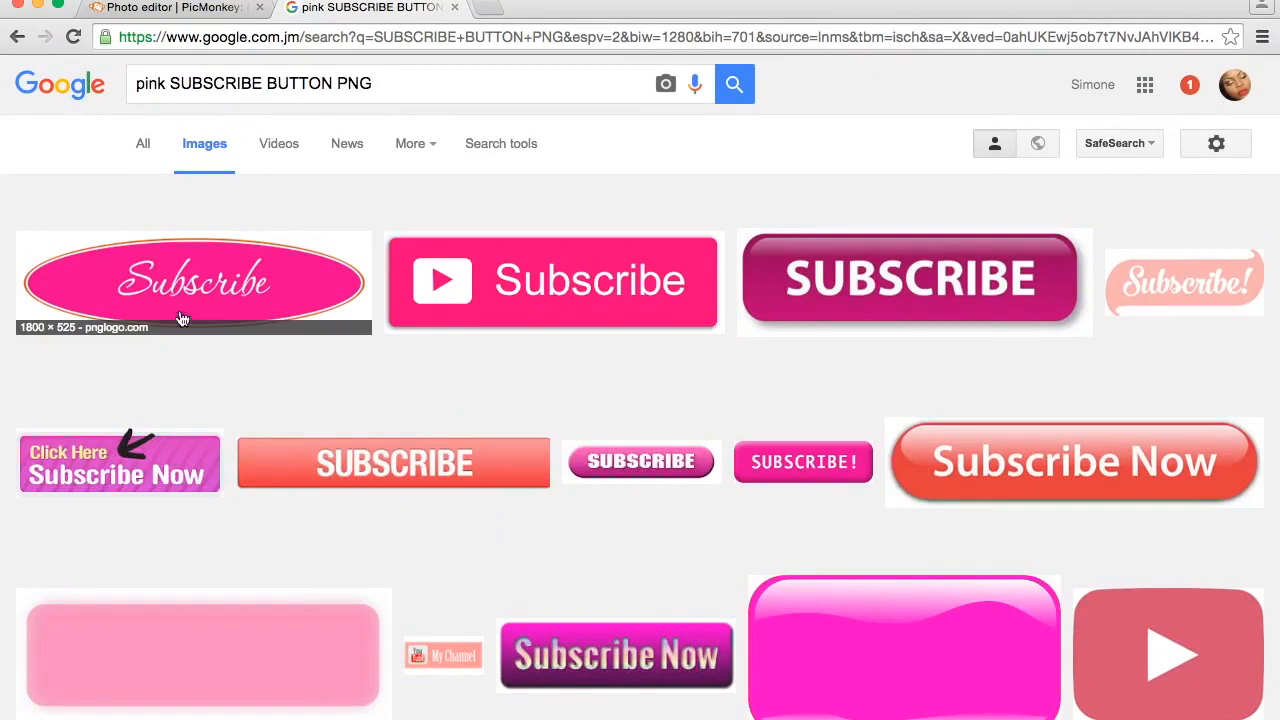
- Preview the pink oval Subscribe image from pnglogo.com, try to view it at full size, and return to its preview in the results
left_click(256, 291)
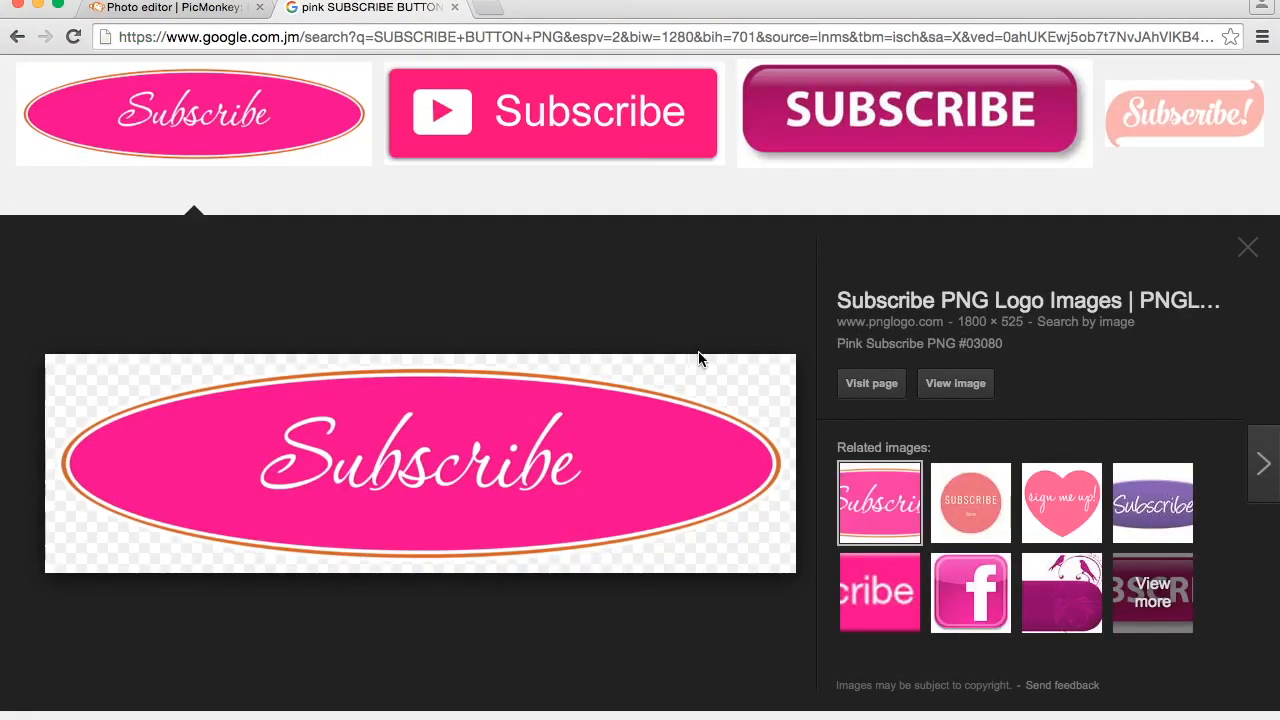
left_click(953, 391)
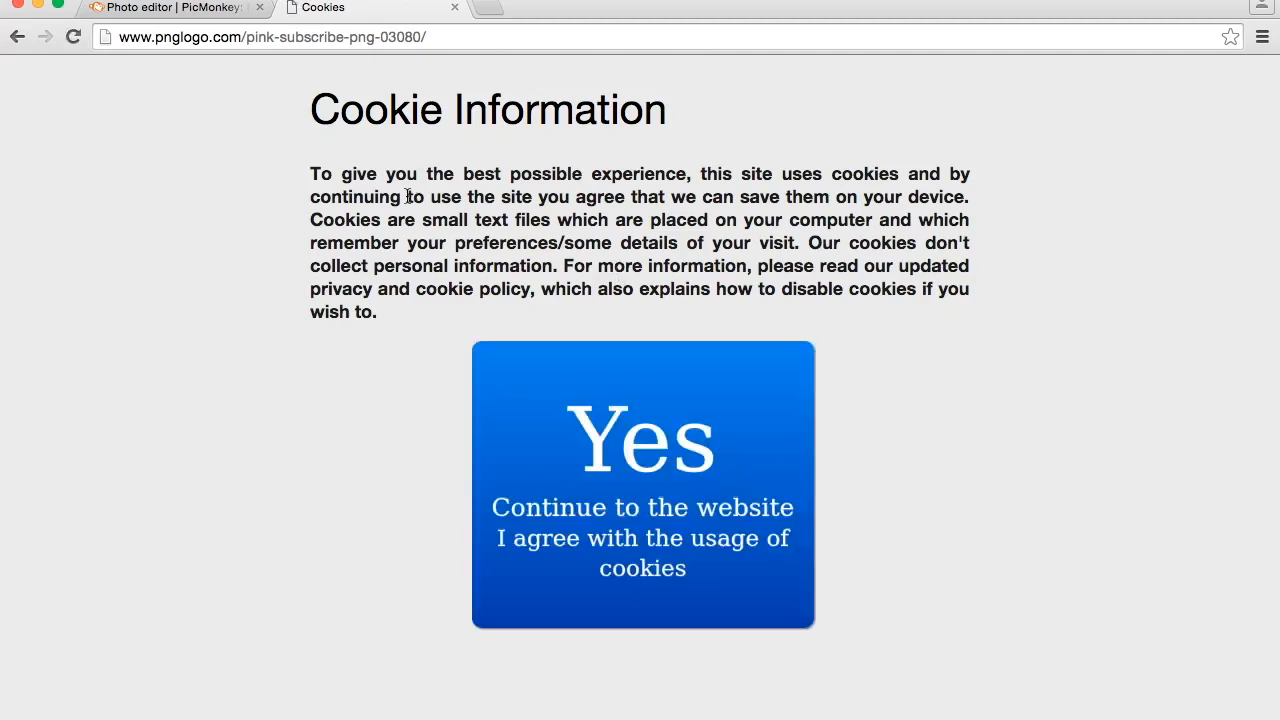
left_click(14, 38)
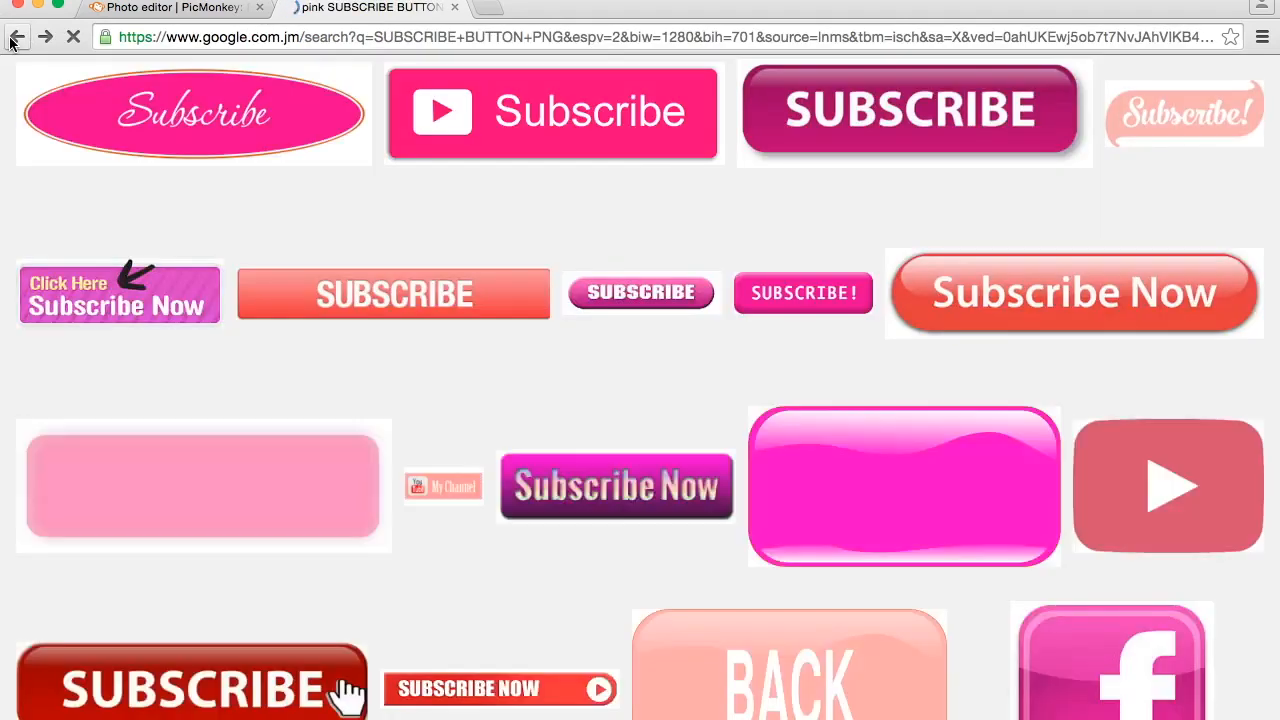
left_click(253, 128)
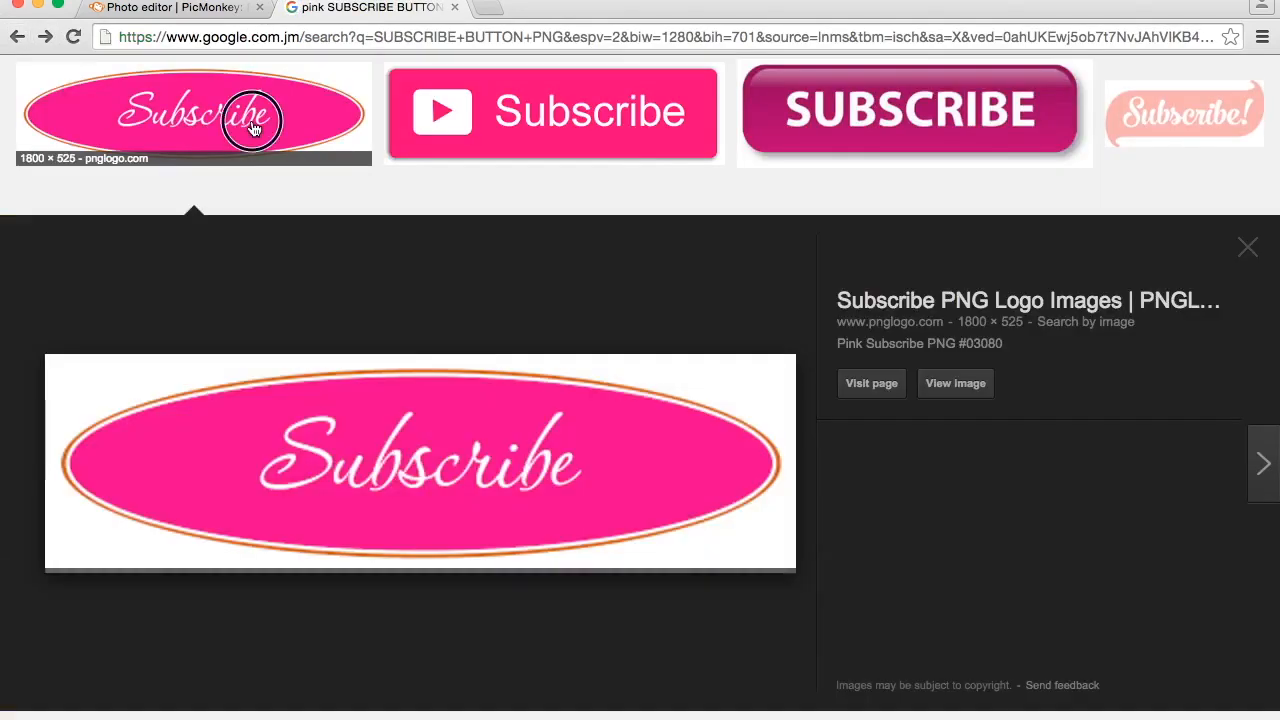
left_click(253, 128)
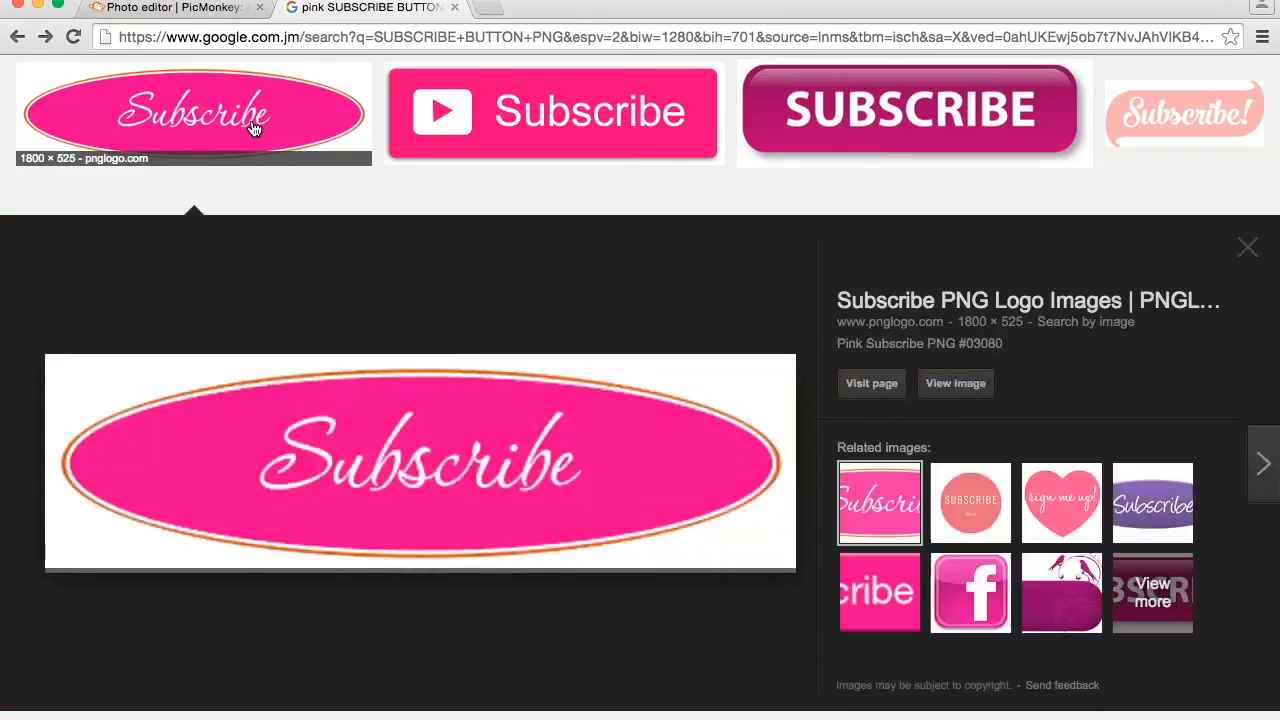
- Save the previewed pink oval Subscribe image to Downloads as Pink-Subscribe-PNG-03080
right_click(536, 476)
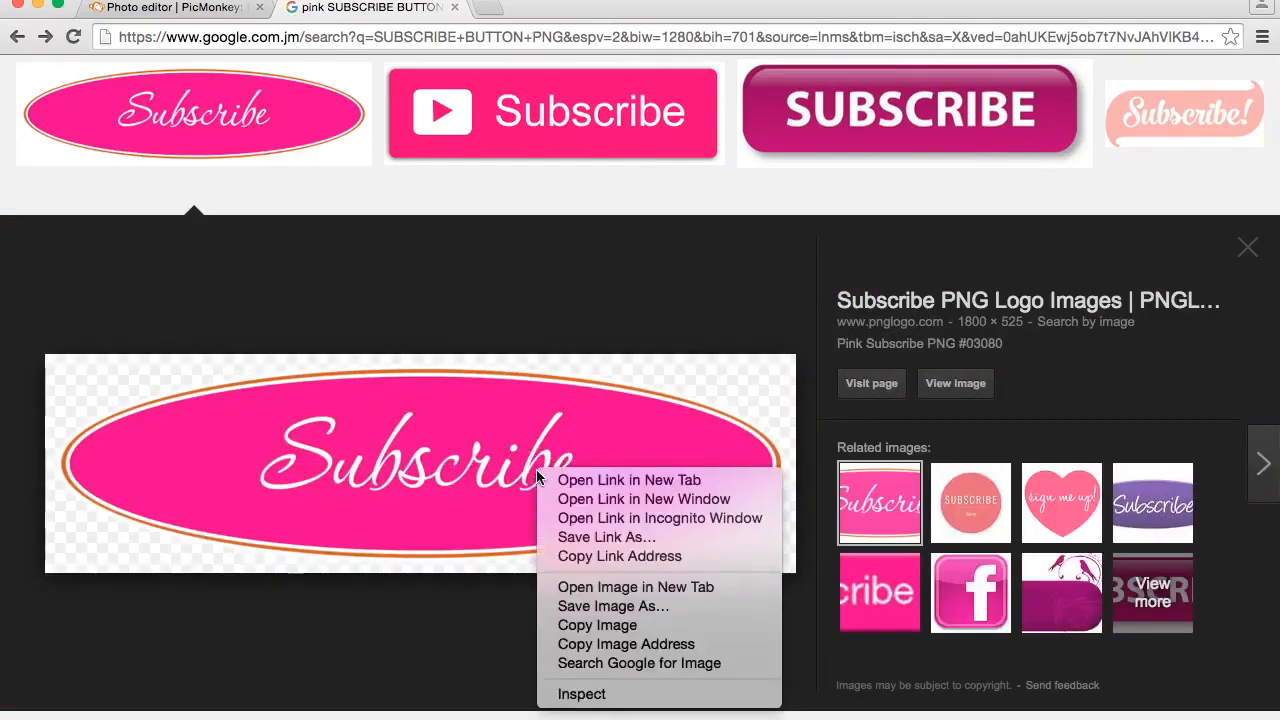
left_click(631, 606)
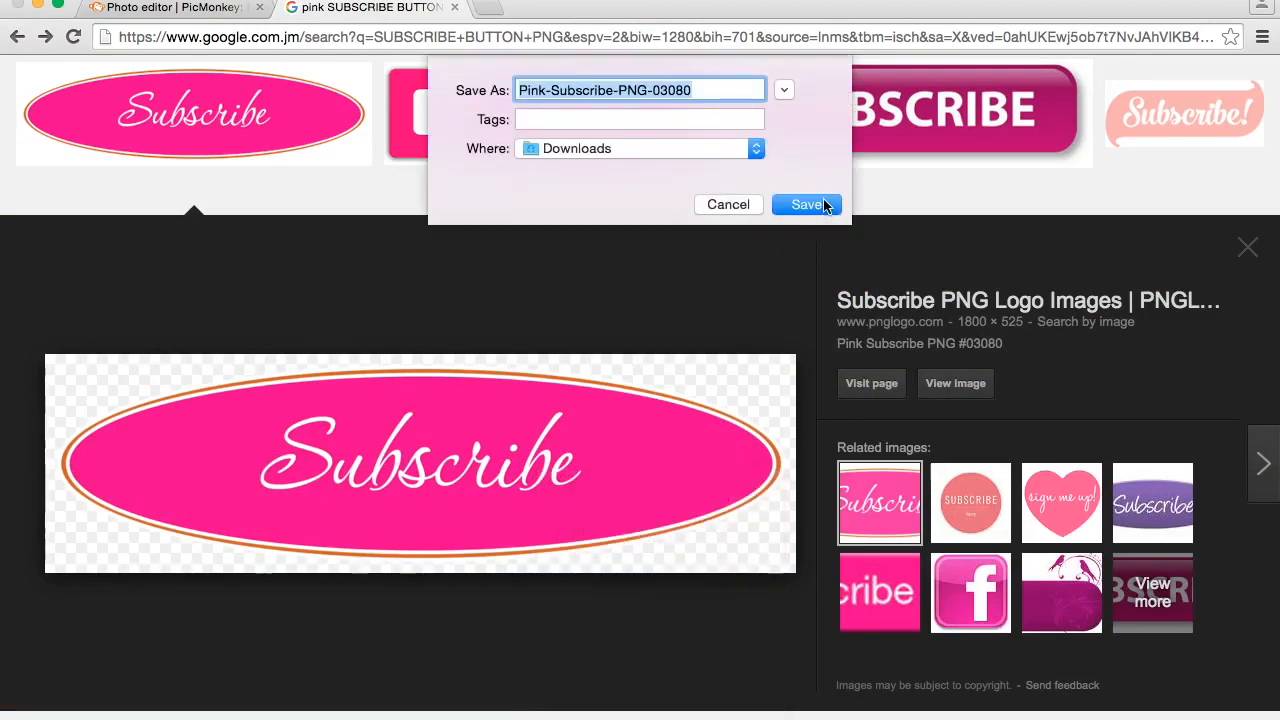
left_click(807, 204)
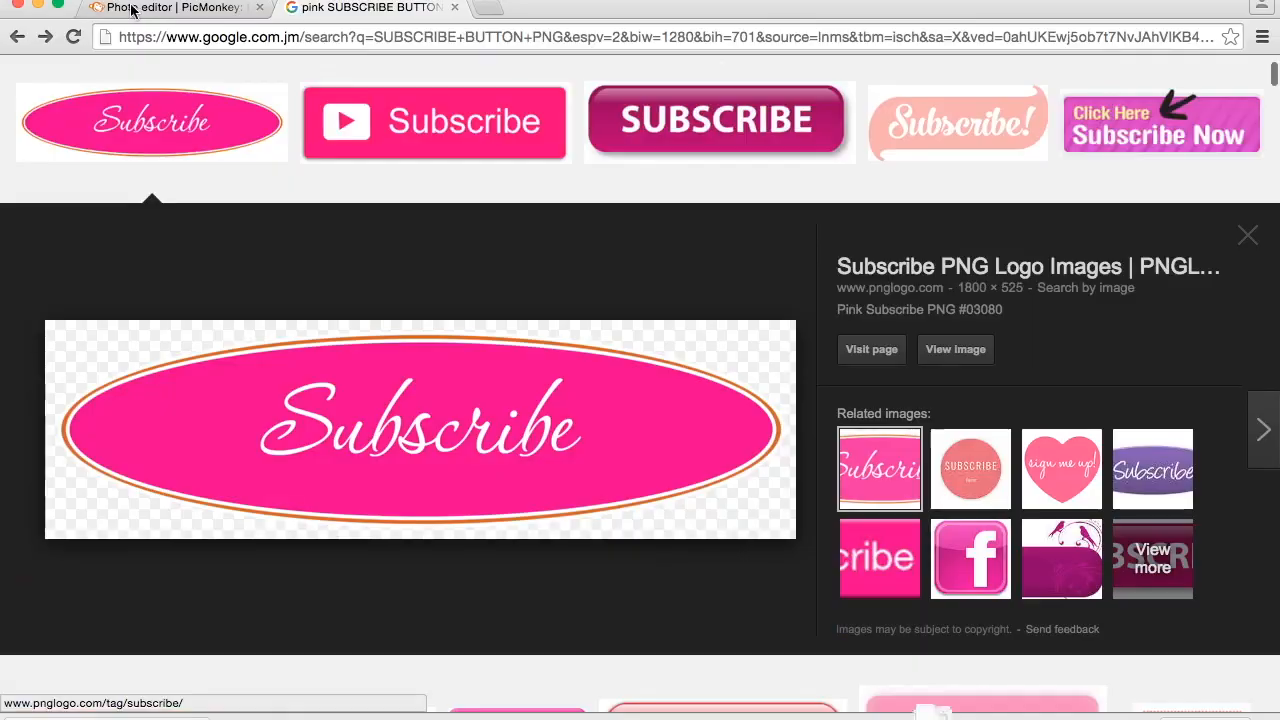
- Switch back to the PicMonkey editor and add Pink-Subscribe-PNG-03080.png from Downloads as a custom overlay
left_click(131, 8)
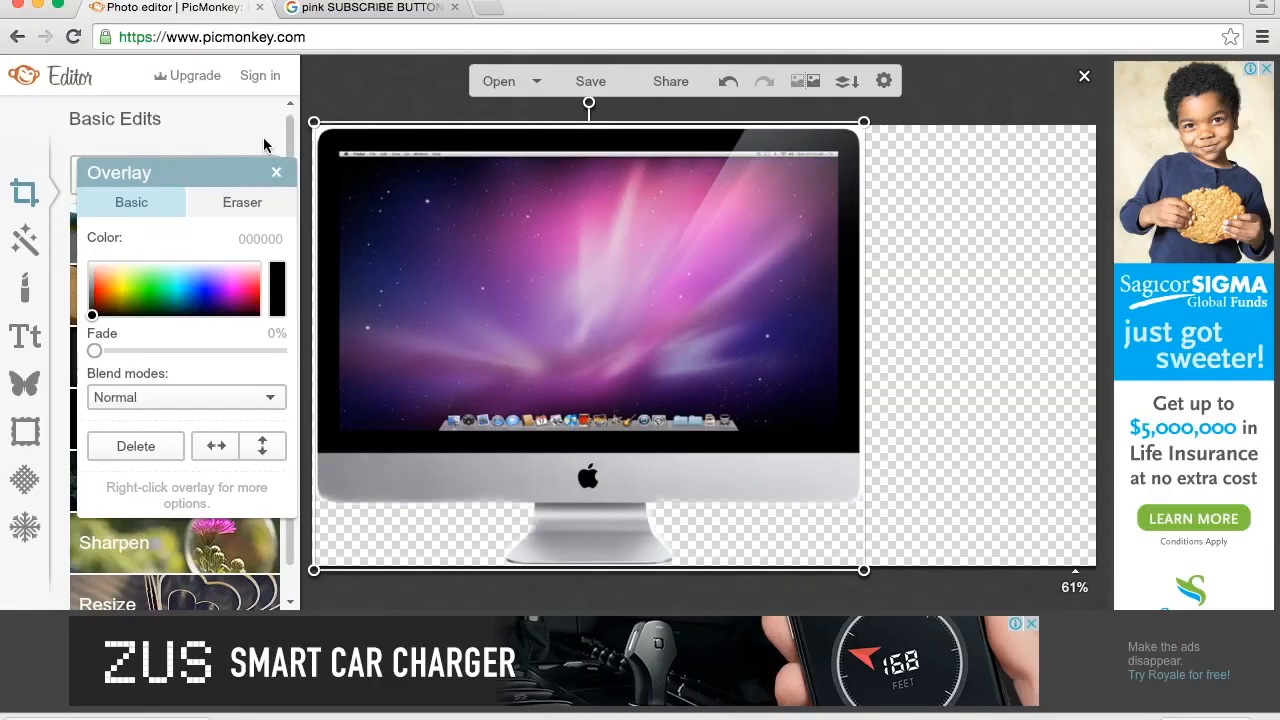
left_click(276, 175)
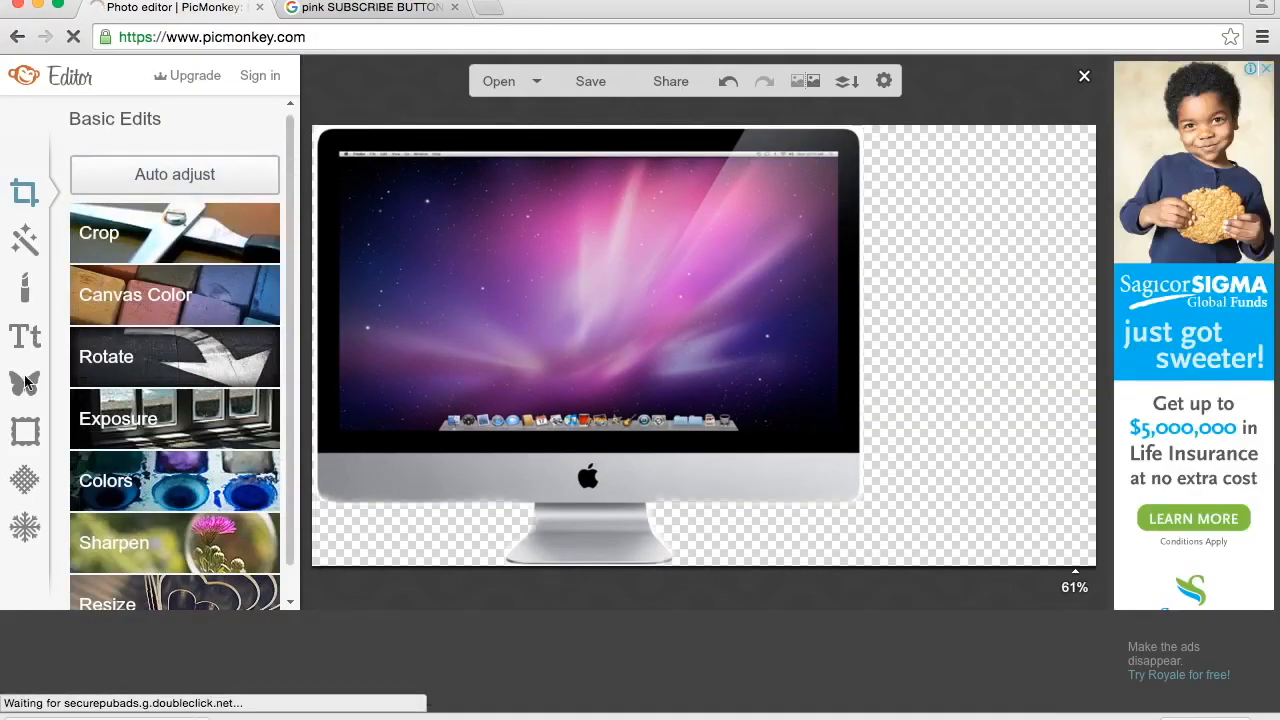
left_click(25, 383)
left_click(138, 189)
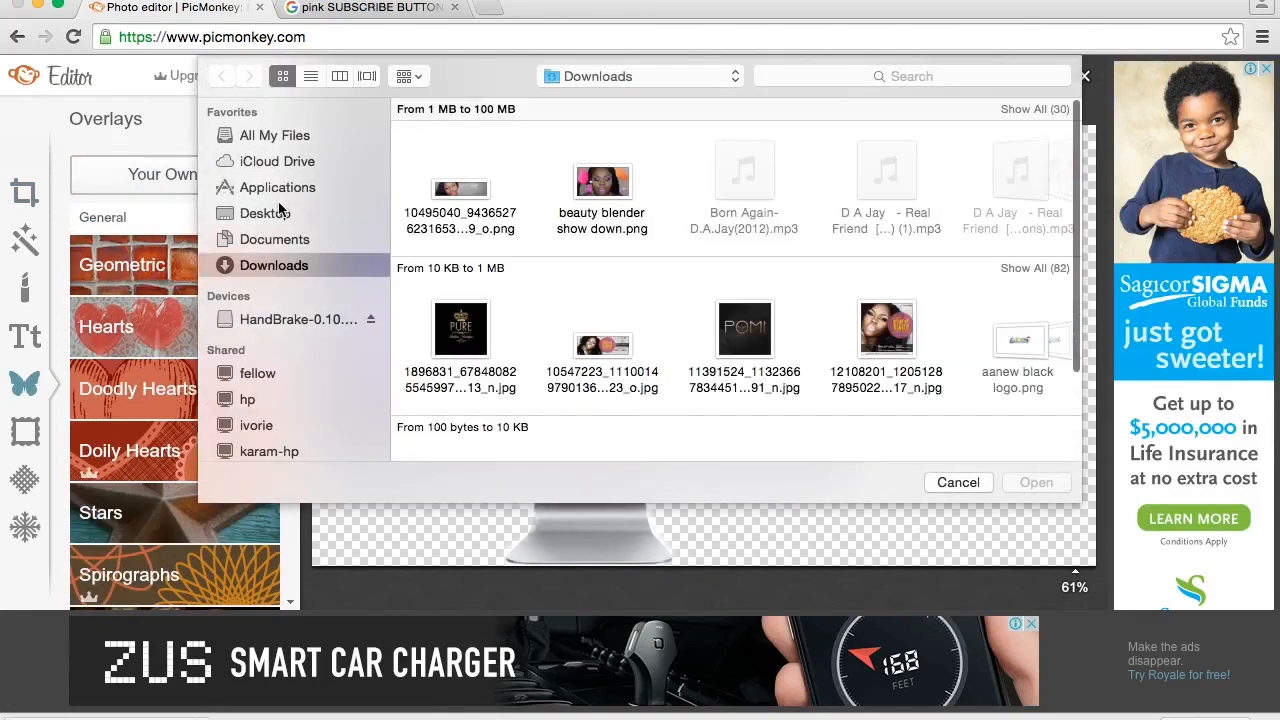
scroll(601, 230, "right", 10)
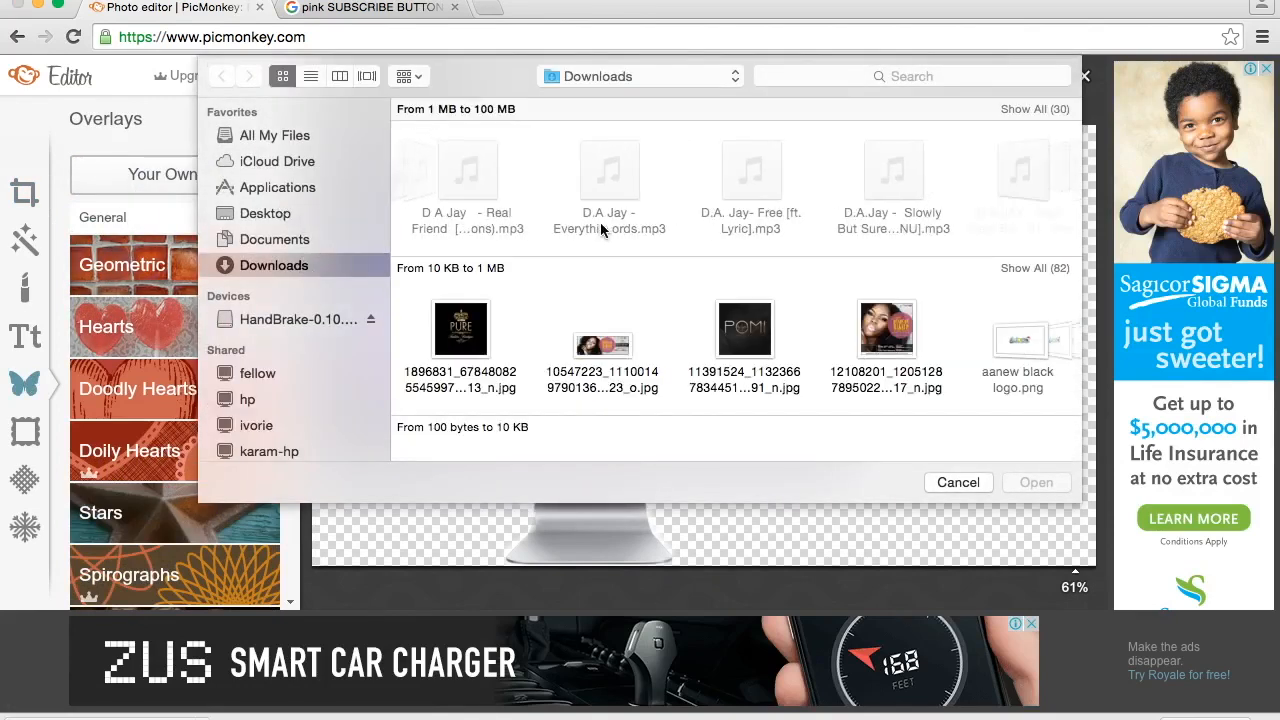
scroll(820, 200, "right", 5)
scroll(791, 197, "right", 5)
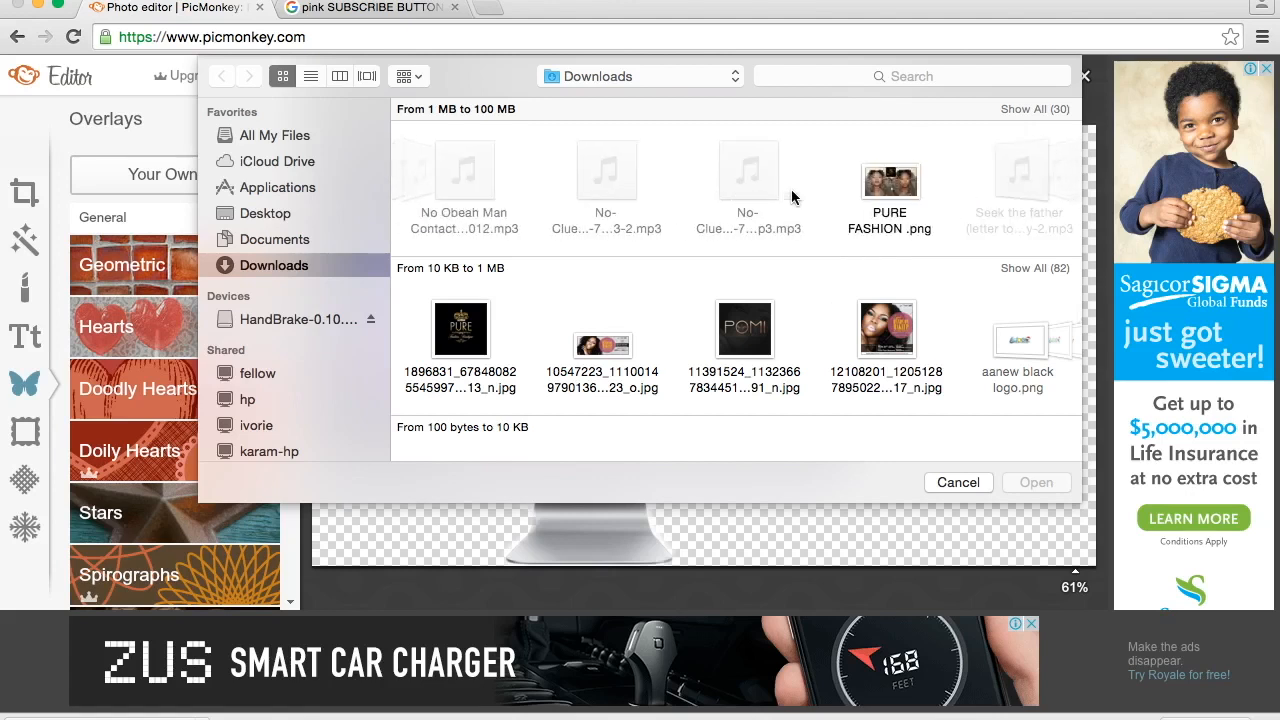
scroll(791, 197, "right", 5)
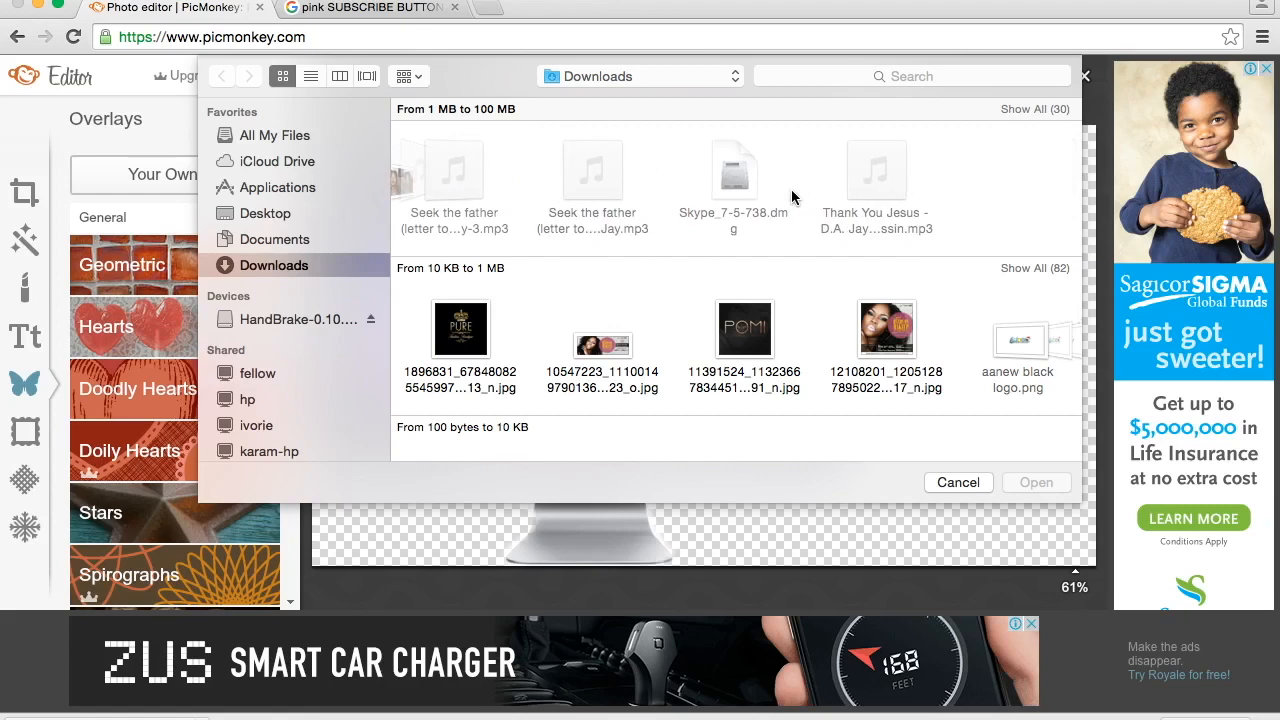
scroll(808, 330, "right", 8)
scroll(808, 330, "right", 10)
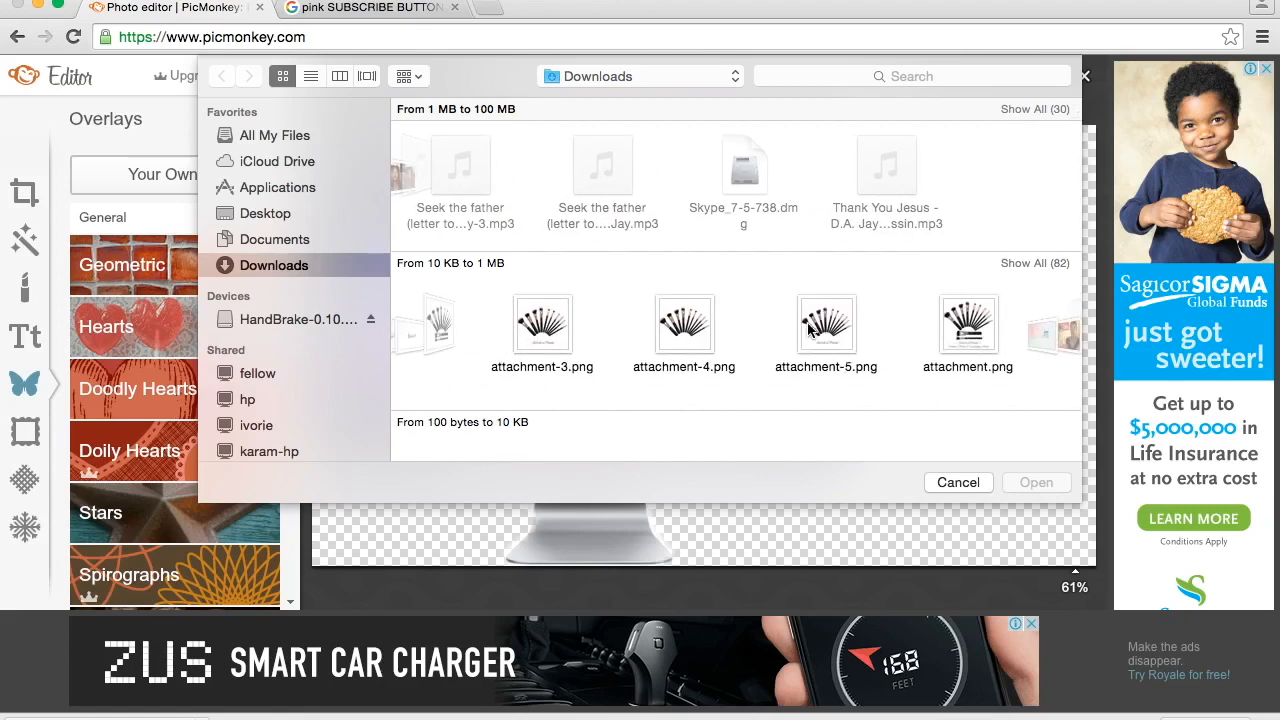
scroll(808, 330, "right", 10)
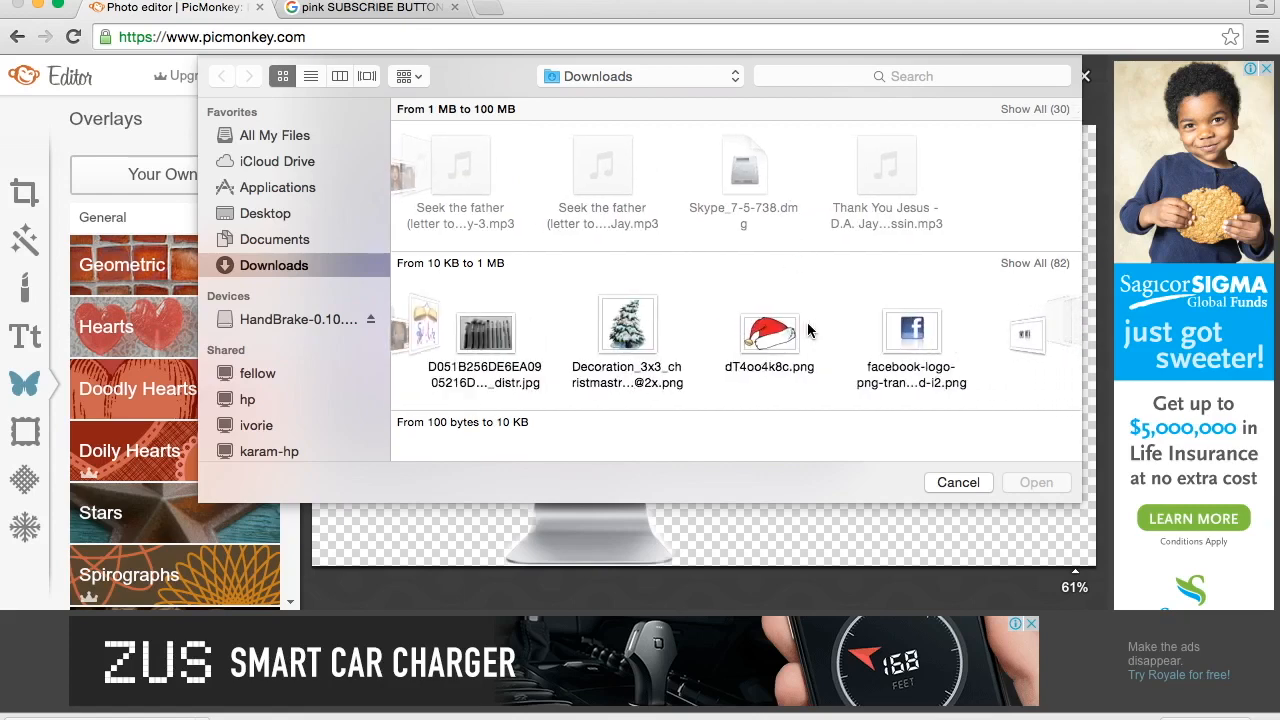
scroll(808, 330, "right", 10)
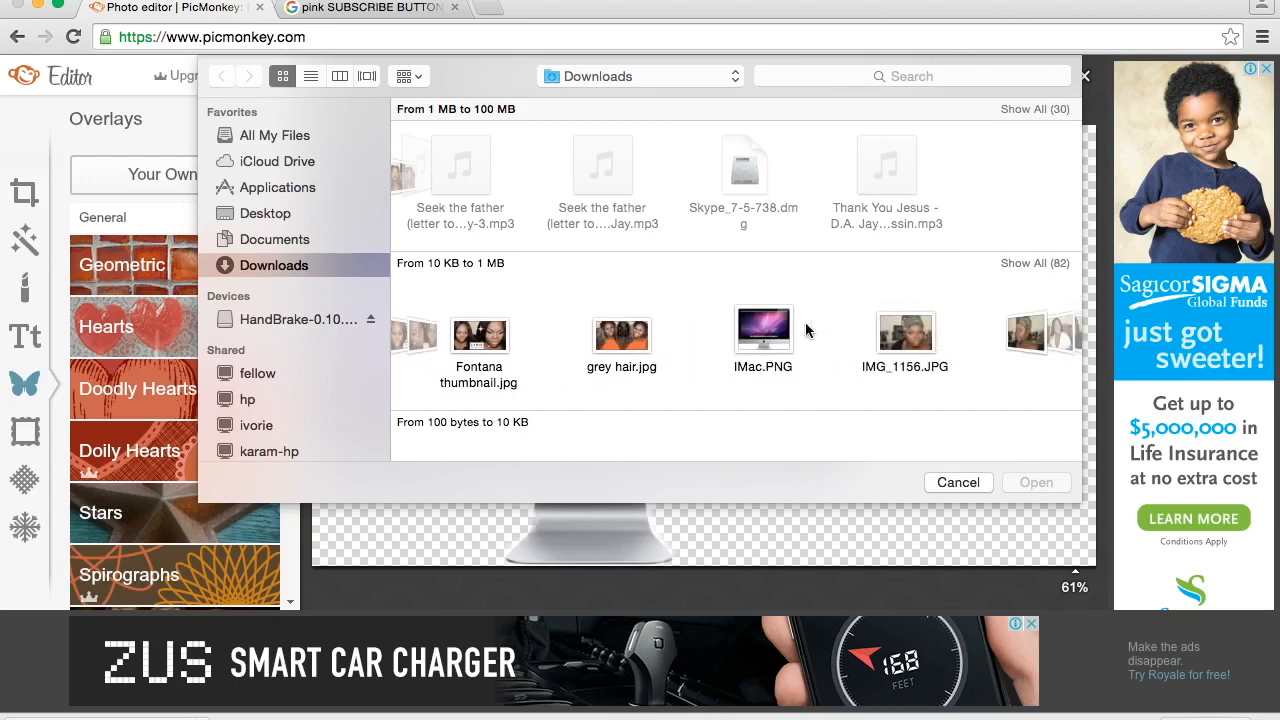
scroll(772, 330, "right", 10)
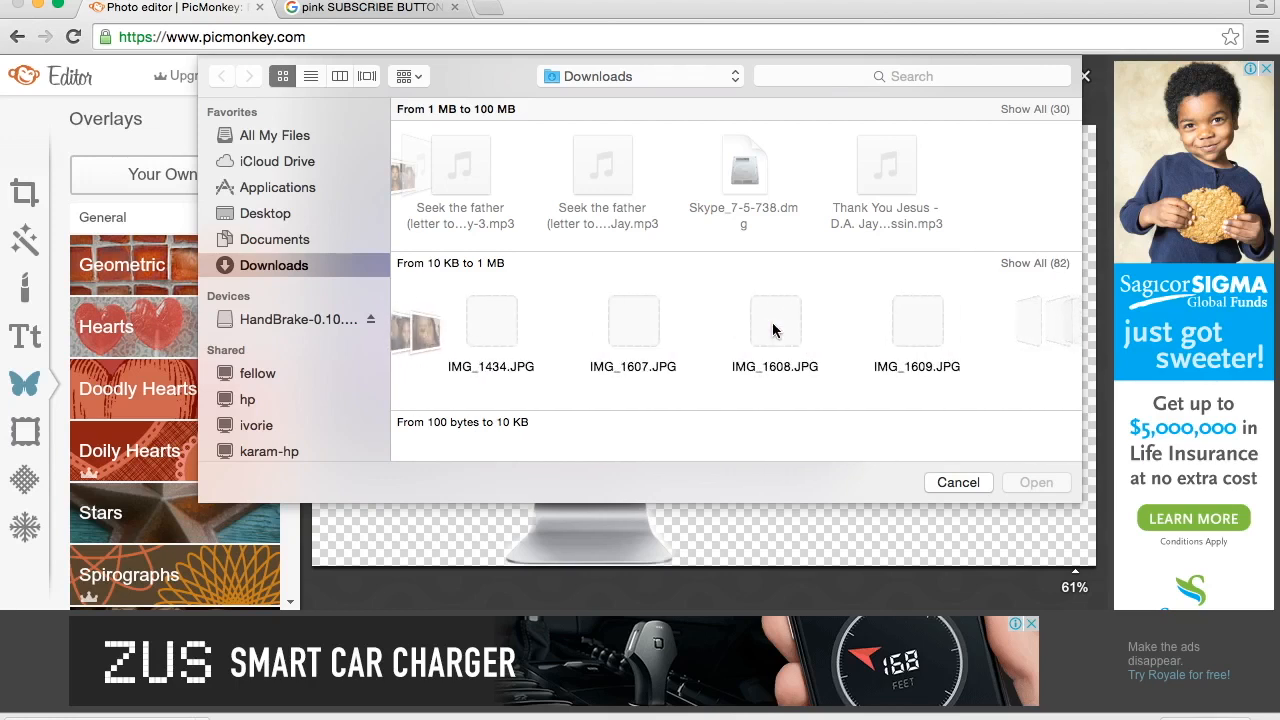
scroll(876, 326, "left", 5)
left_click(800, 356)
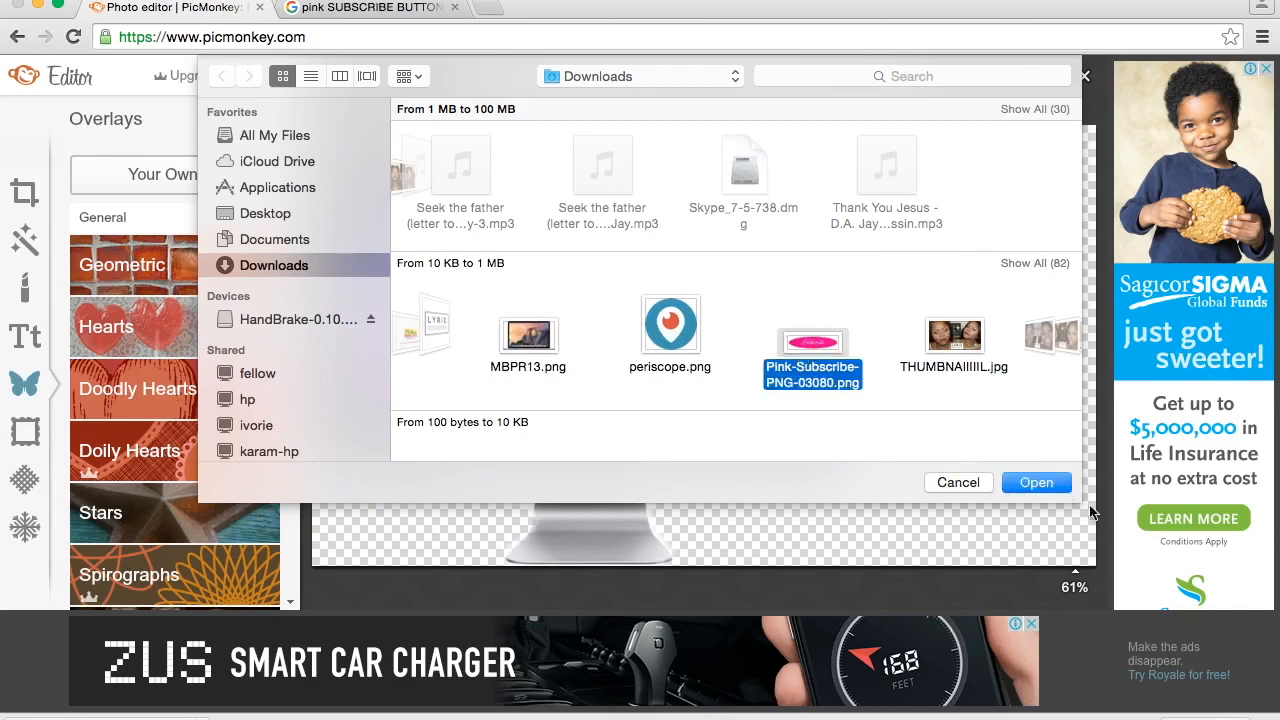
left_click(1040, 486)
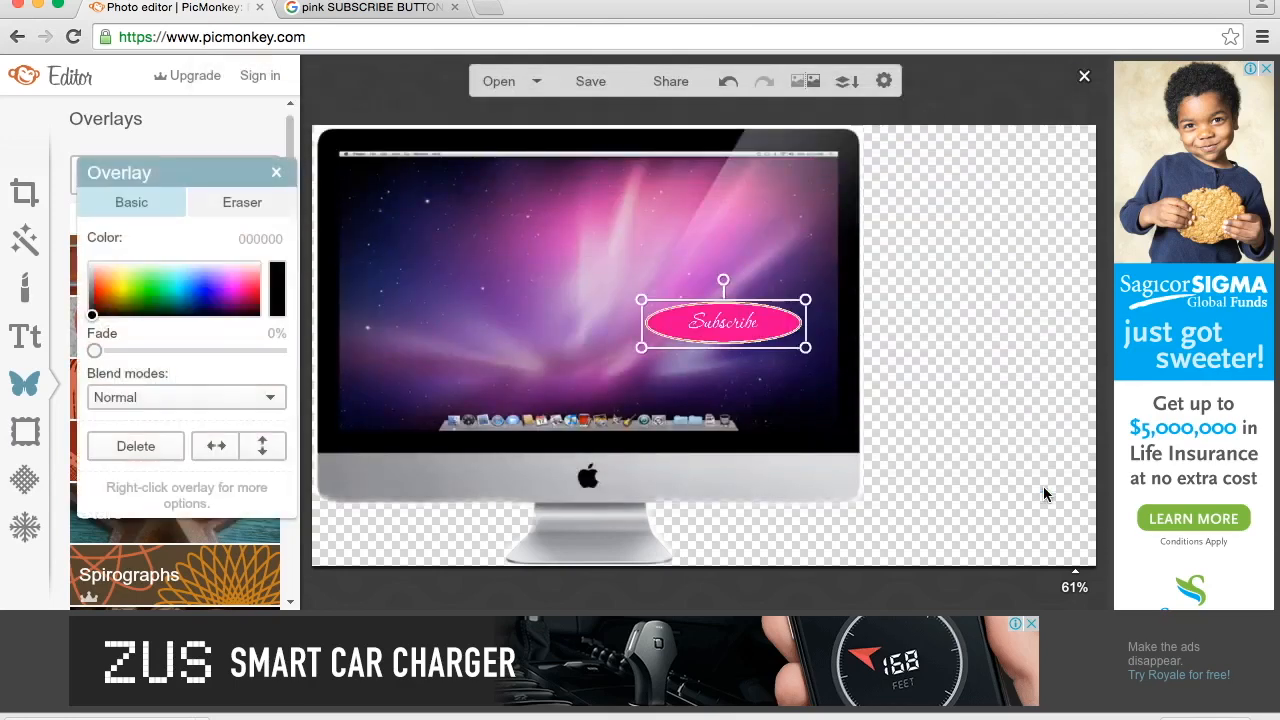
- Move the Subscribe overlay to the canvas's upper right corner and enlarge it so it partly overlaps the iMac
left_click_drag(822, 280, 962, 206)
left_click_drag(904, 174, 805, 116)
left_click(668, 302)
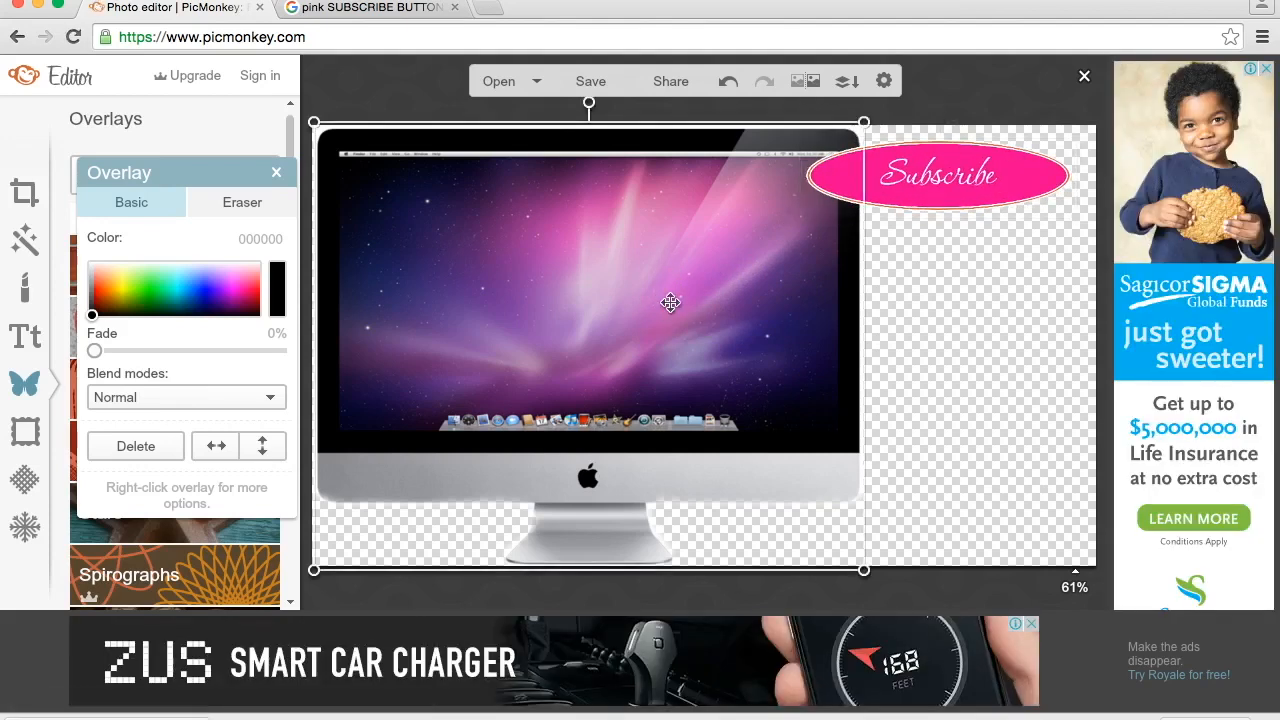
- Send the Subscribe overlay to the back behind the iMac, and bring it forward again
left_click(963, 177)
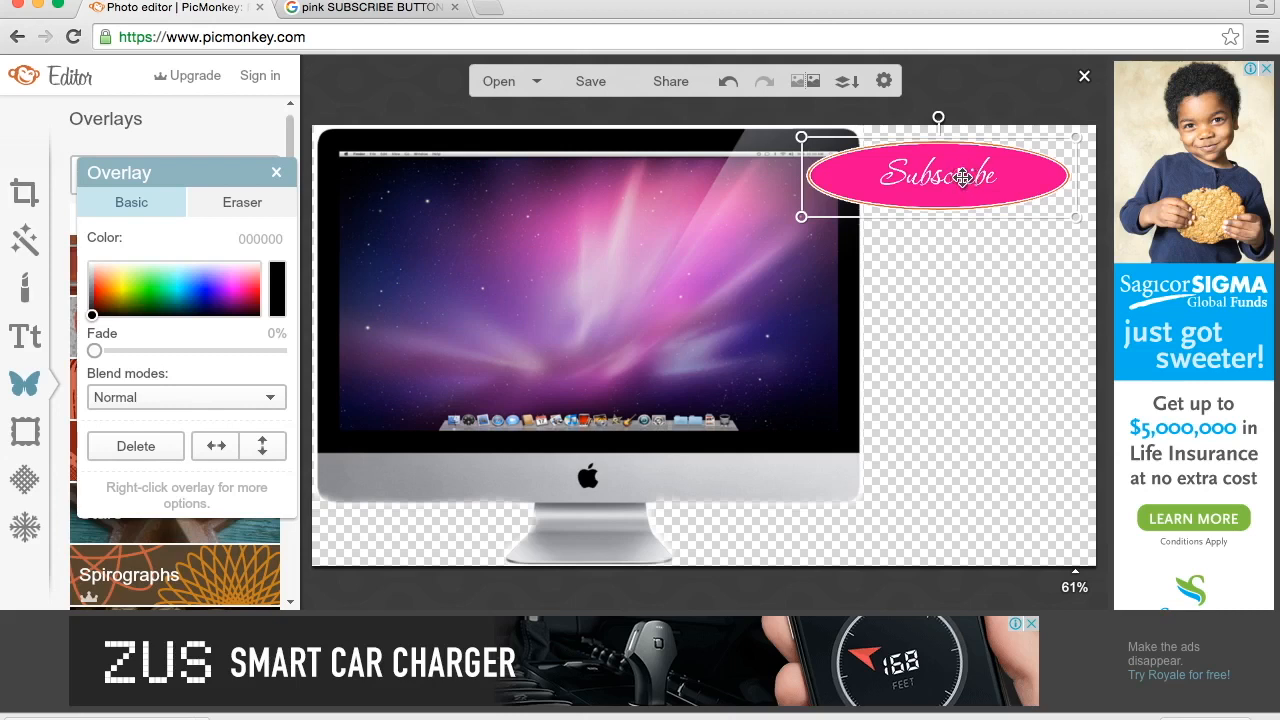
right_click(960, 180)
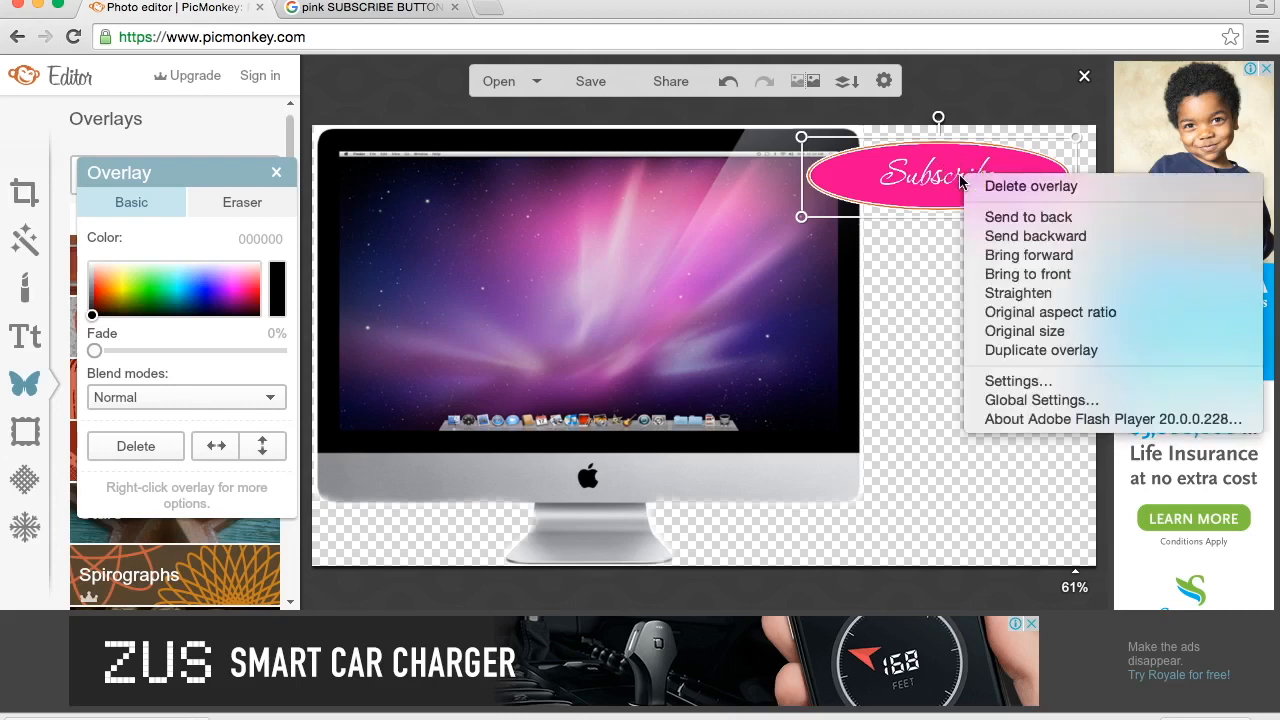
left_click(1015, 217)
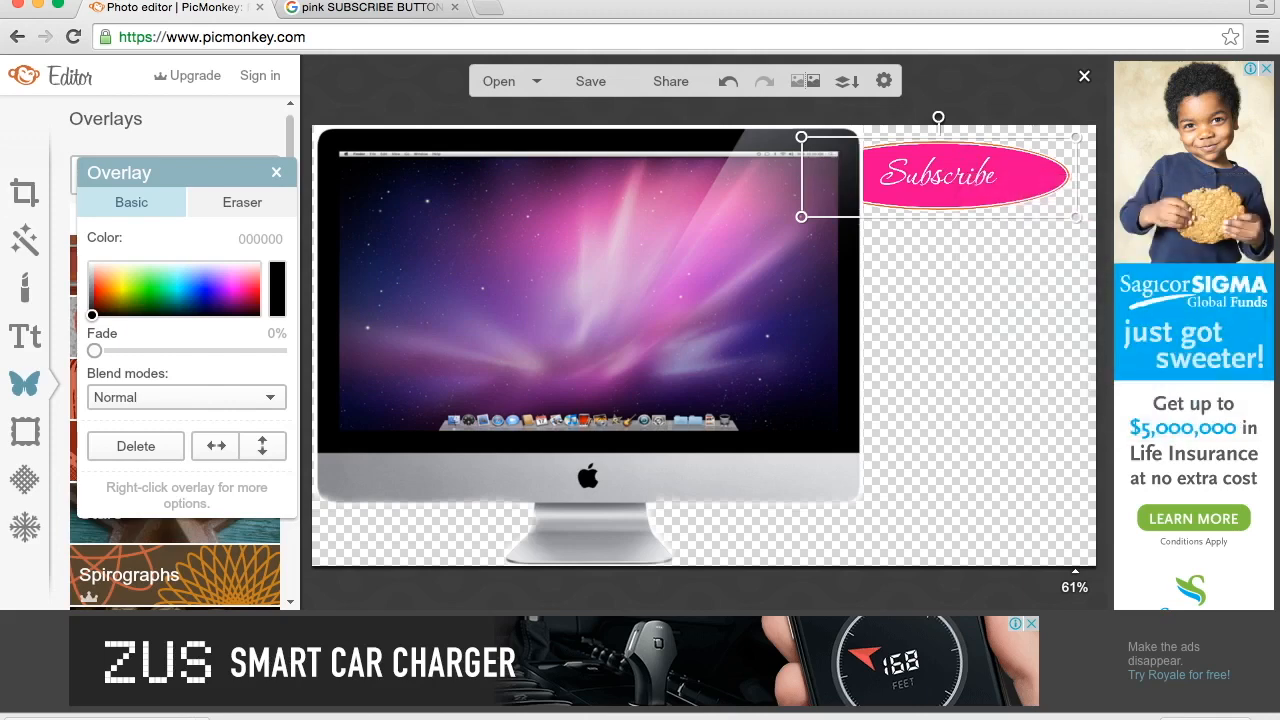
right_click(973, 177)
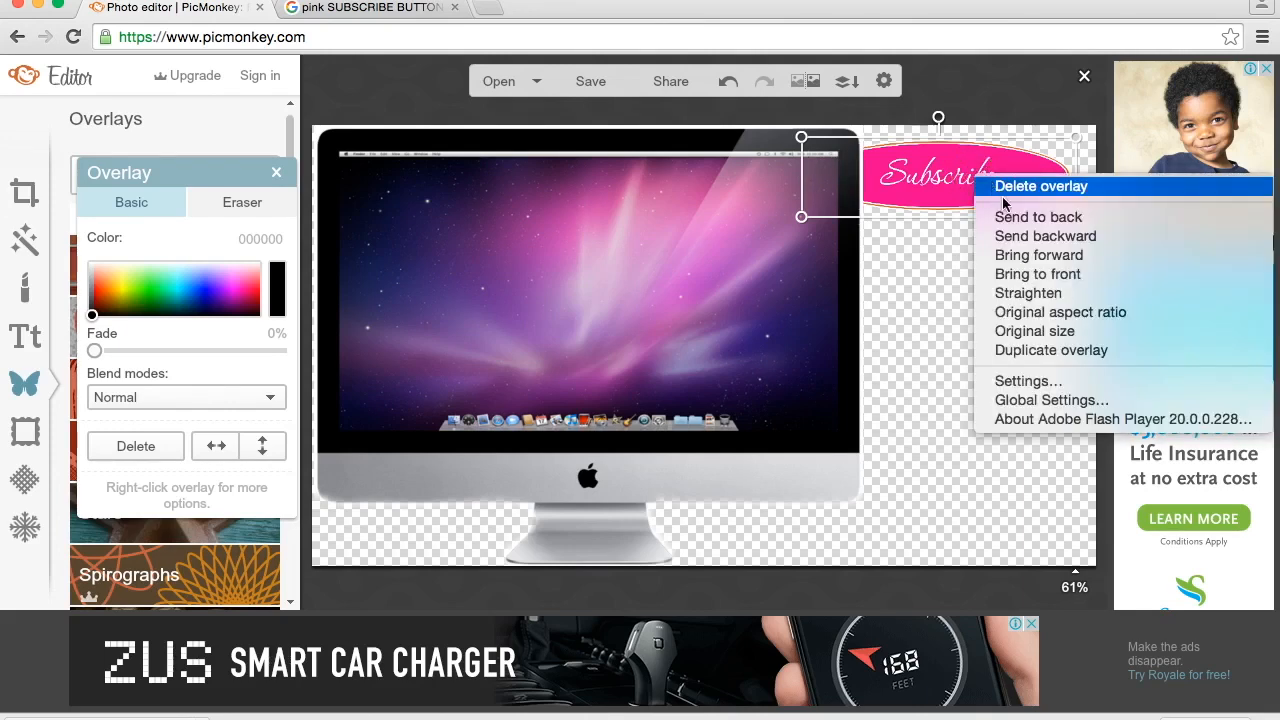
left_click(1020, 256)
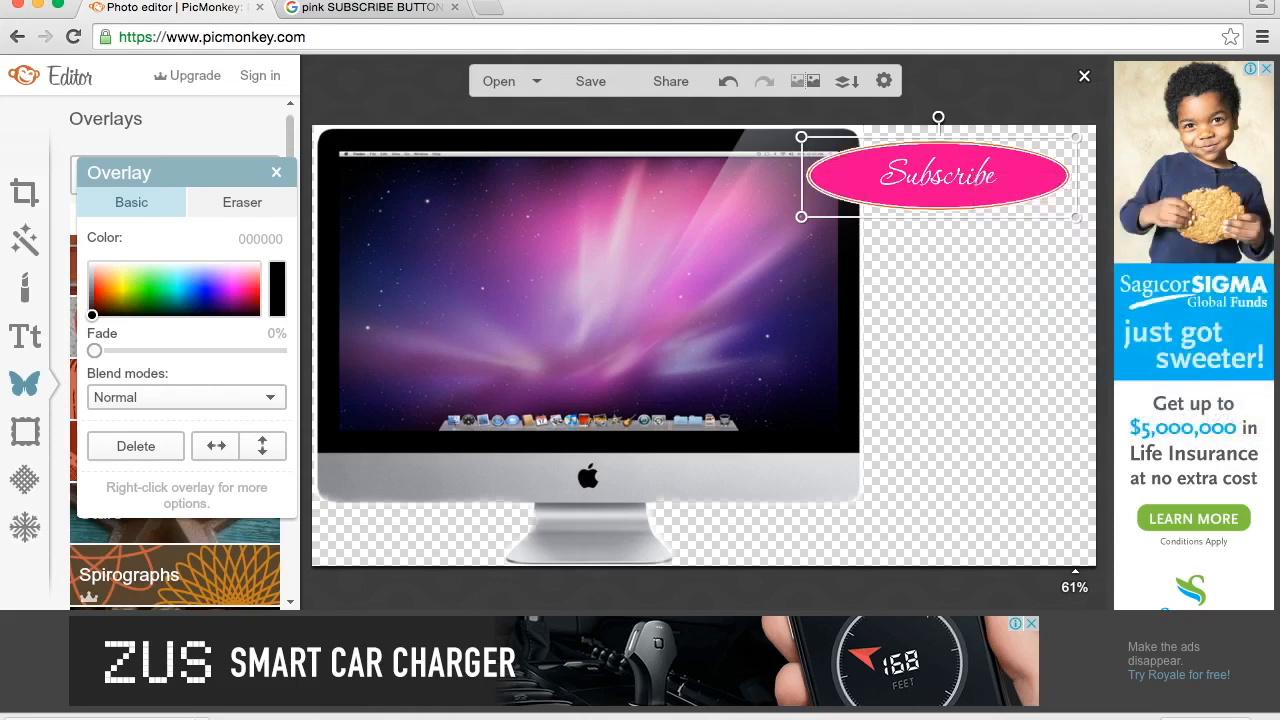
- Shrink the iMac overlay and move it down along the canvas's left side, clear of the Subscribe button
left_click(804, 279)
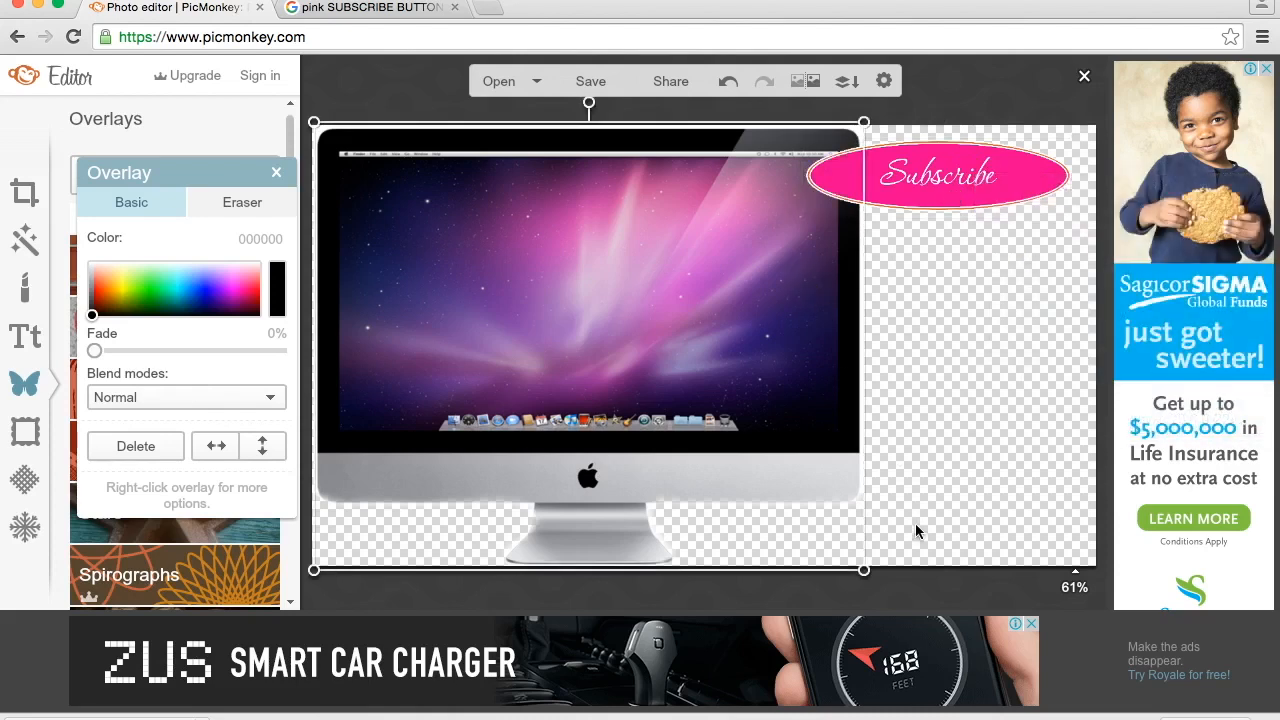
left_click_drag(864, 568, 771, 536)
left_click_drag(631, 366, 629, 412)
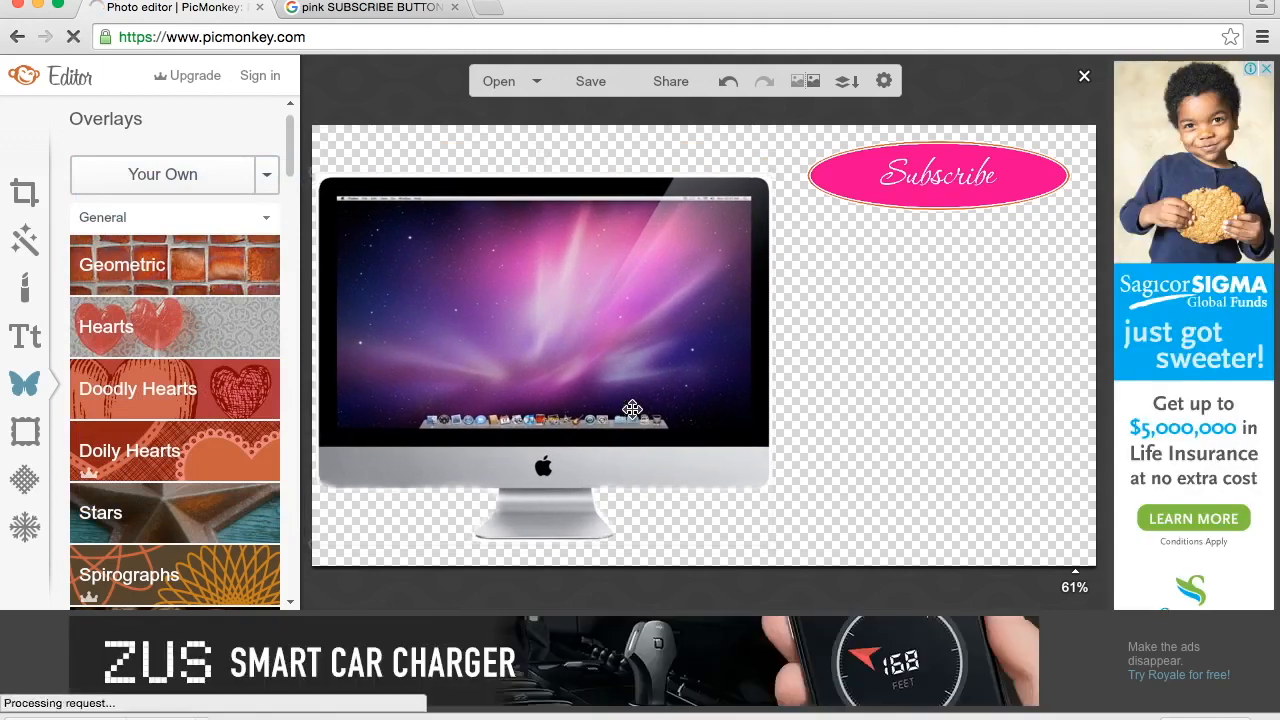
- Enlarge the Subscribe overlay and shift it left within the upper part of the canvas
left_click(959, 165)
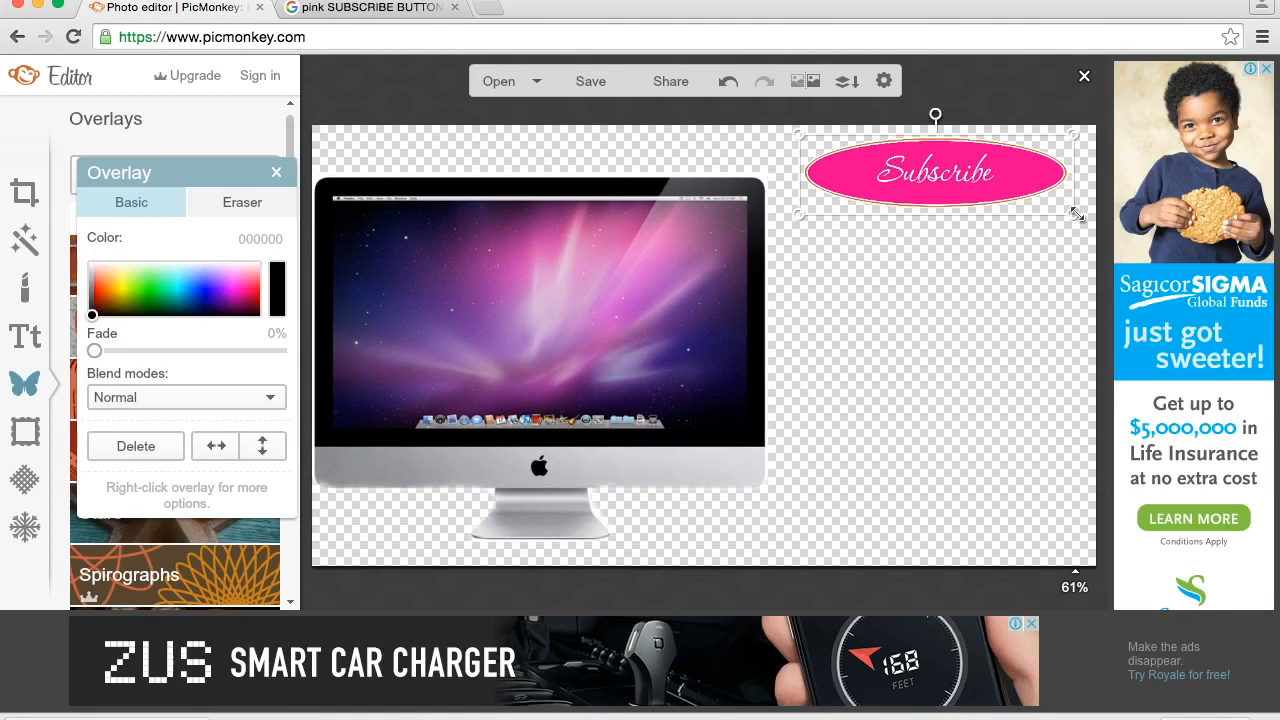
left_click_drag(1075, 214, 1144, 248)
left_click_drag(944, 204, 872, 188)
- Place a slightly smaller iMac at the bottom centre of the canvas and centre the Subscribe button above it
left_click_drag(685, 310, 811, 330)
left_click_drag(446, 199, 487, 227)
left_click(805, 171)
left_click_drag(792, 178, 577, 179)
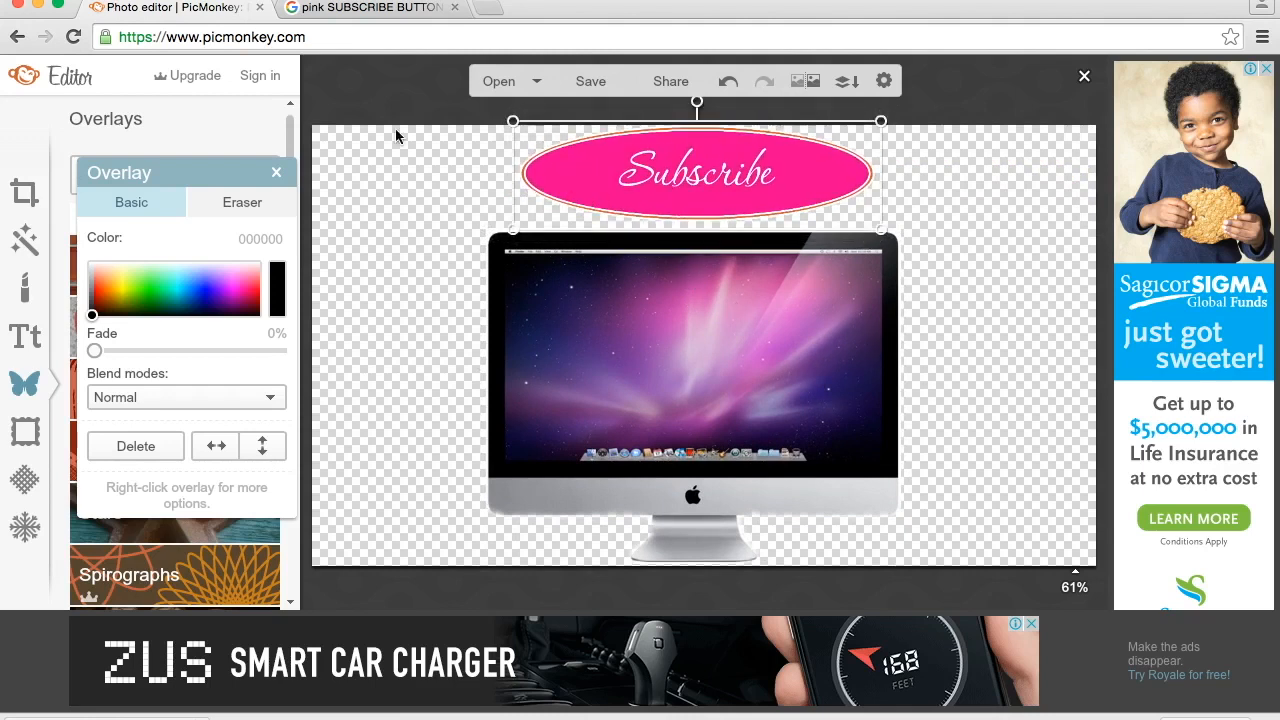
- Return to the Google image results and search for "arrow PNG"
left_click(380, 8)
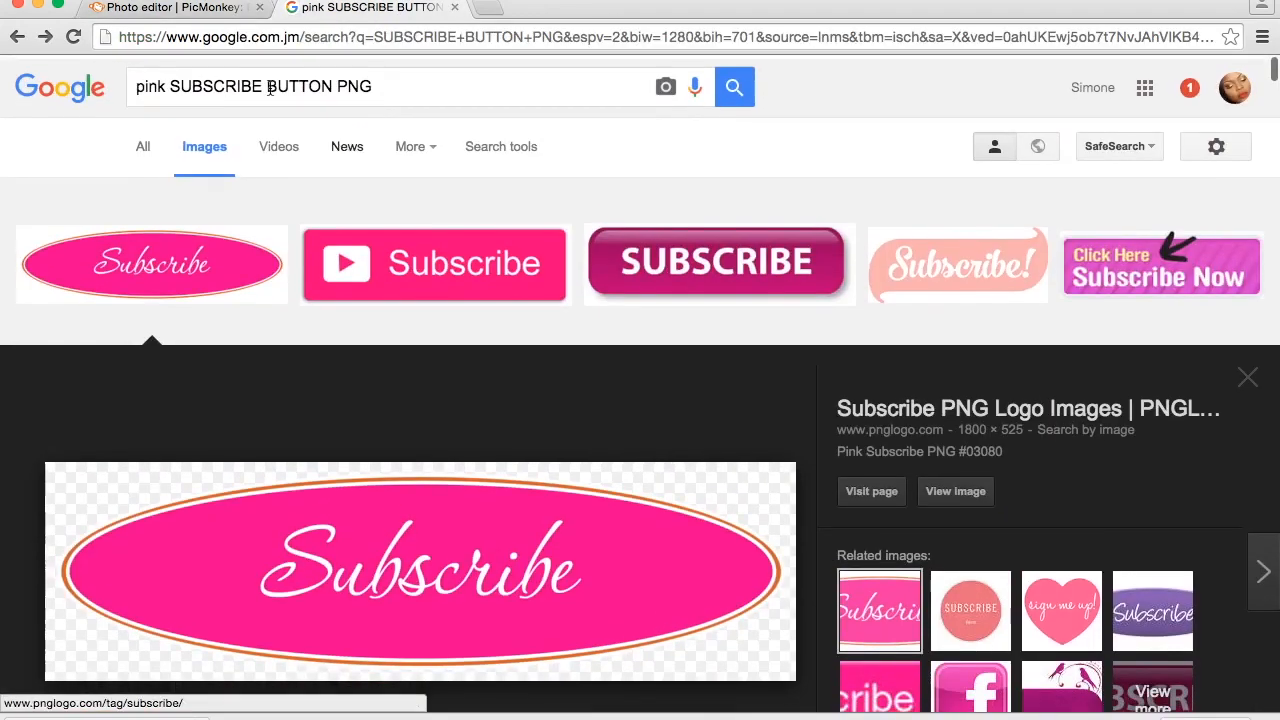
scroll(270, 88, "down", 1)
left_click_drag(334, 84, 23, 80)
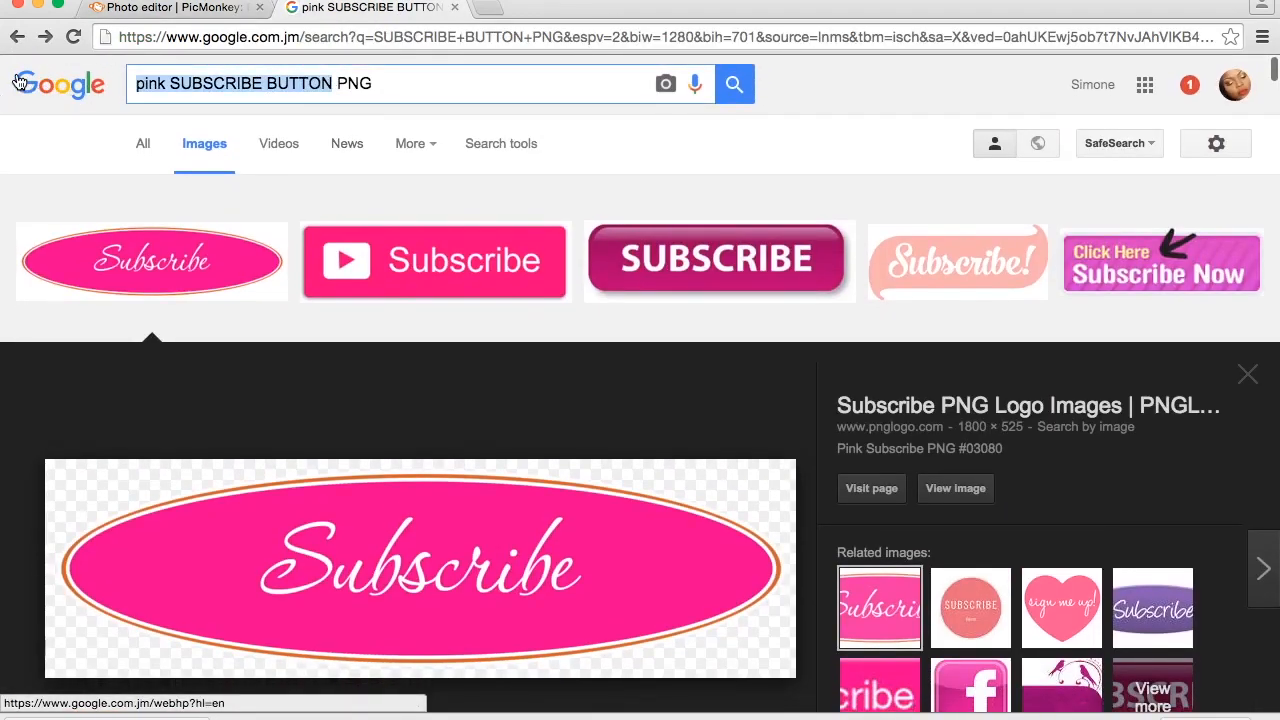
type("arrow")
key("Return")
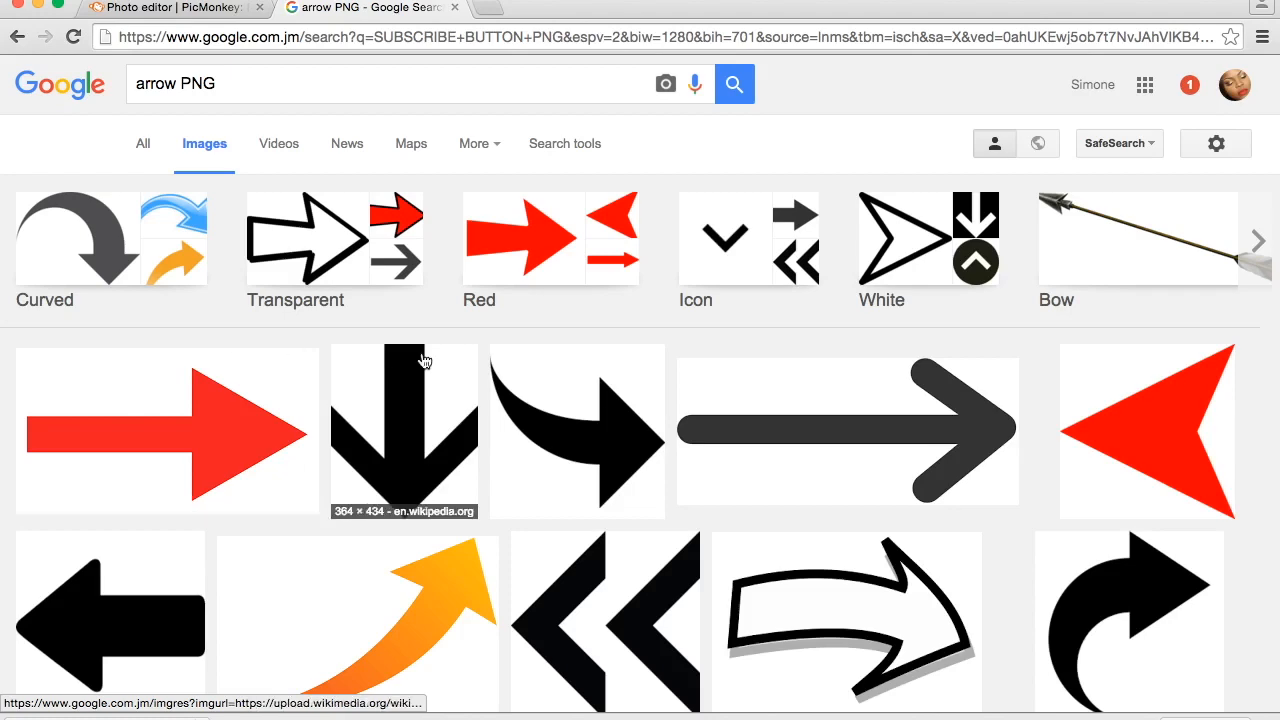
- Open the black curved arrow from simpleicon.com at full size and save it to Downloads as arrow-35
left_click(547, 412)
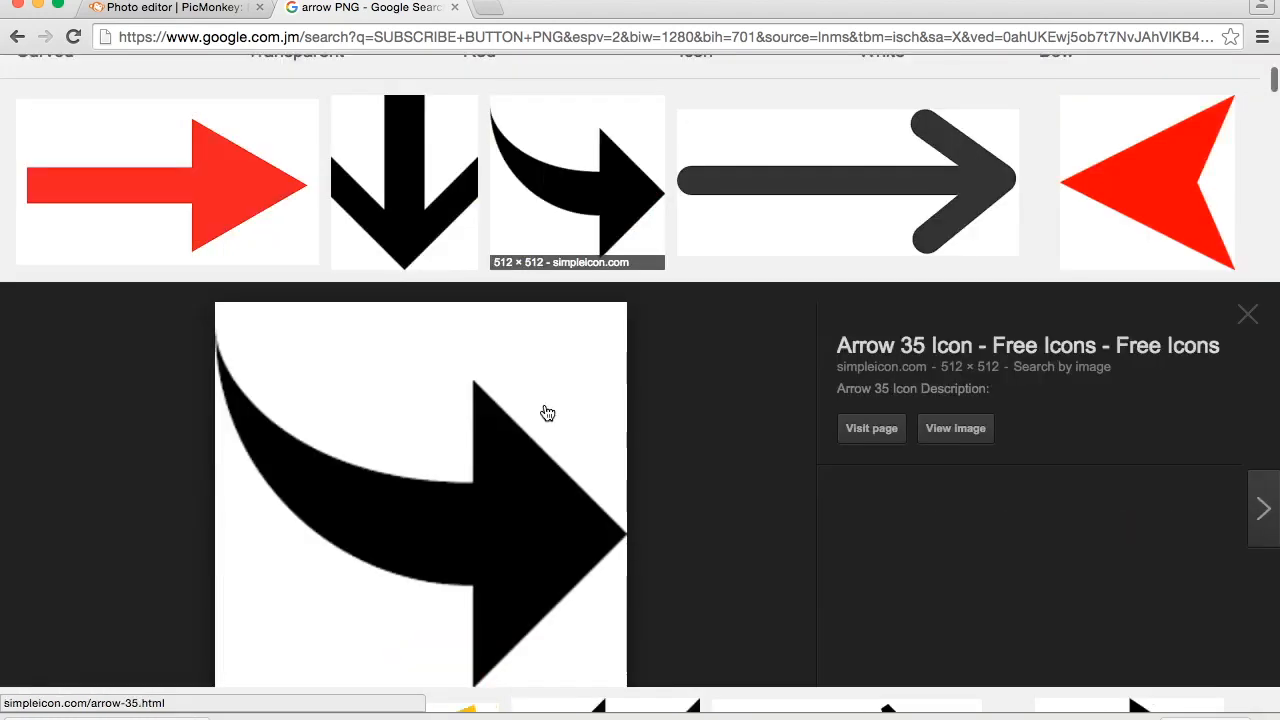
left_click(955, 363)
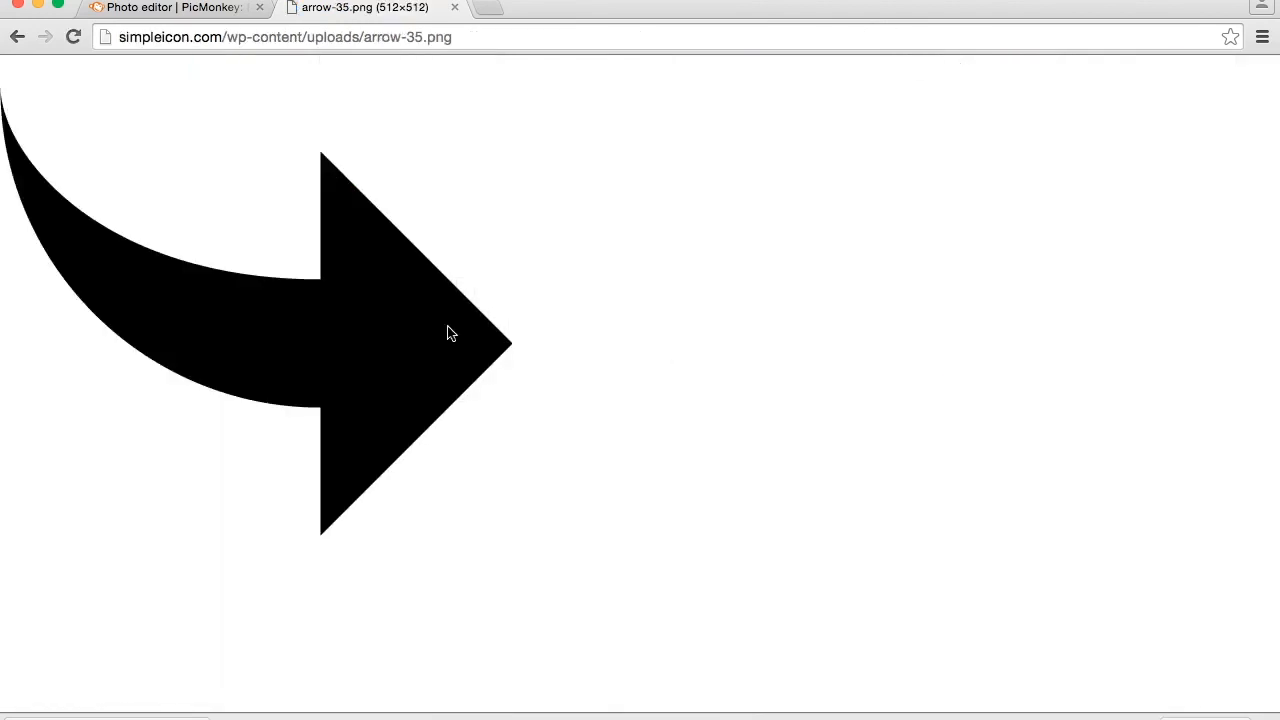
right_click(389, 312)
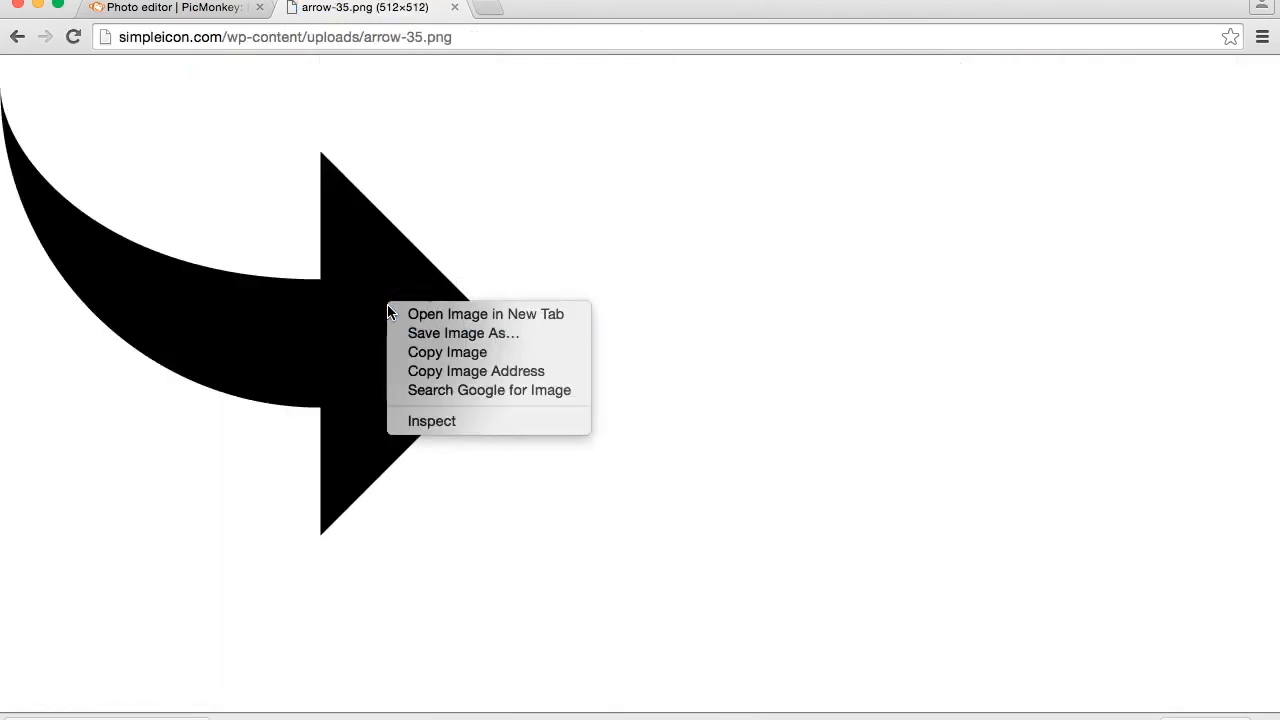
left_click(444, 333)
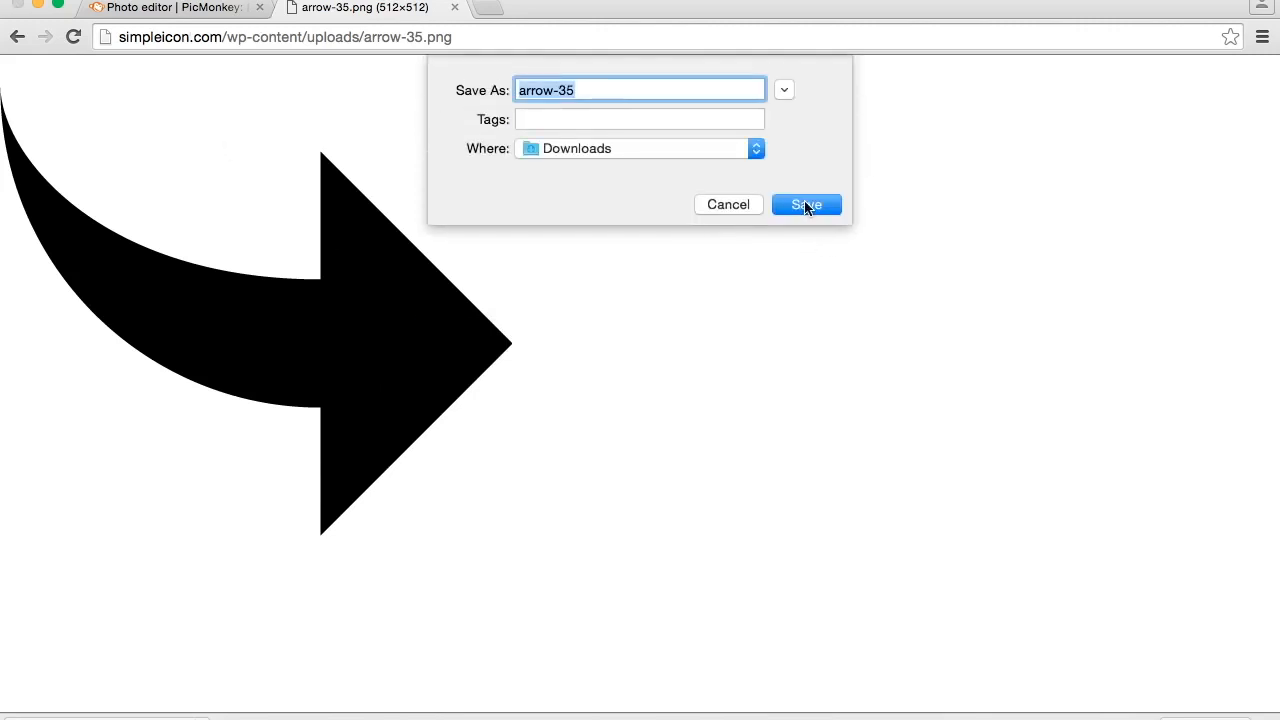
left_click(806, 205)
- Return to the PicMonkey editor and add arrow-35.png from Downloads as a custom overlay
left_click(188, 9)
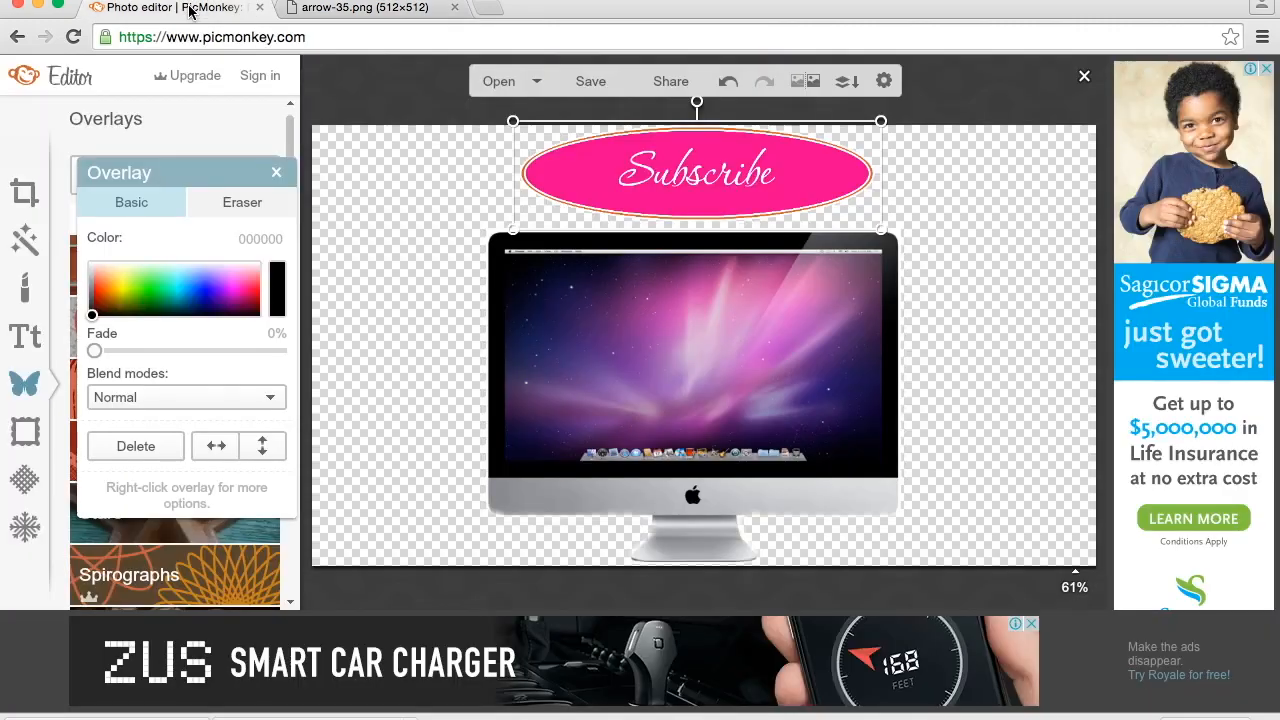
left_click(276, 172)
left_click(148, 190)
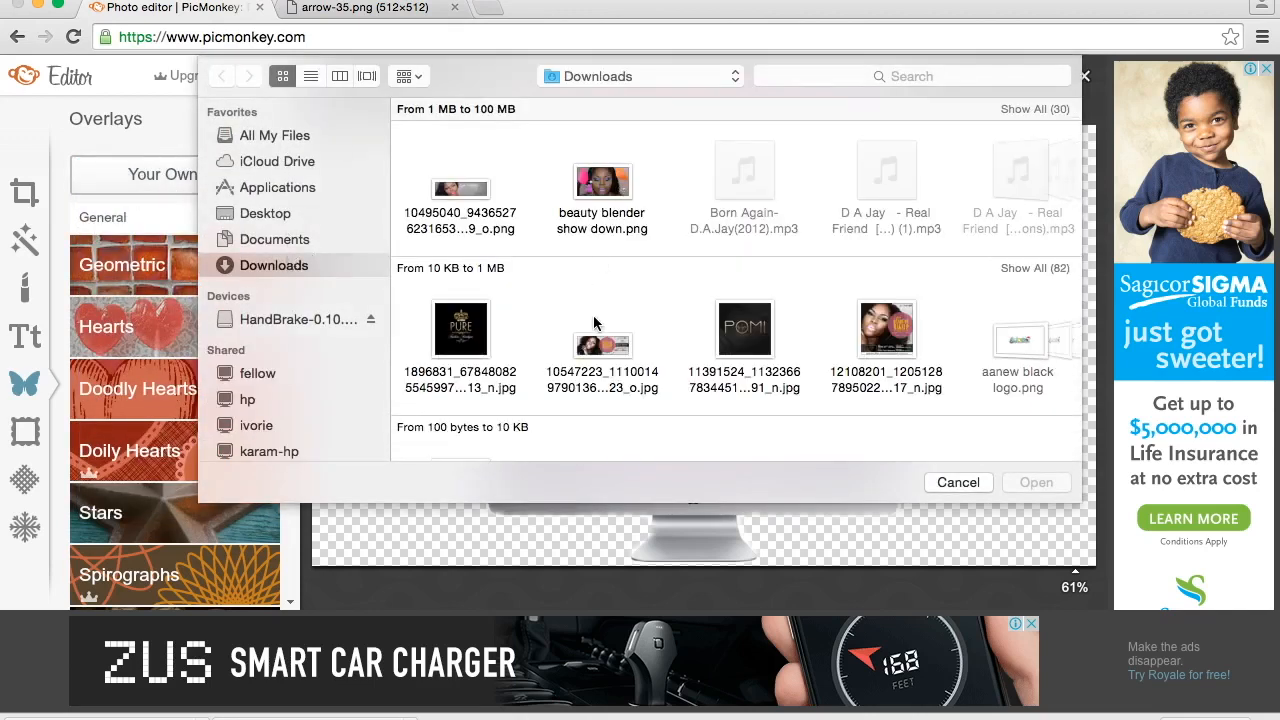
scroll(595, 345, "right", 7)
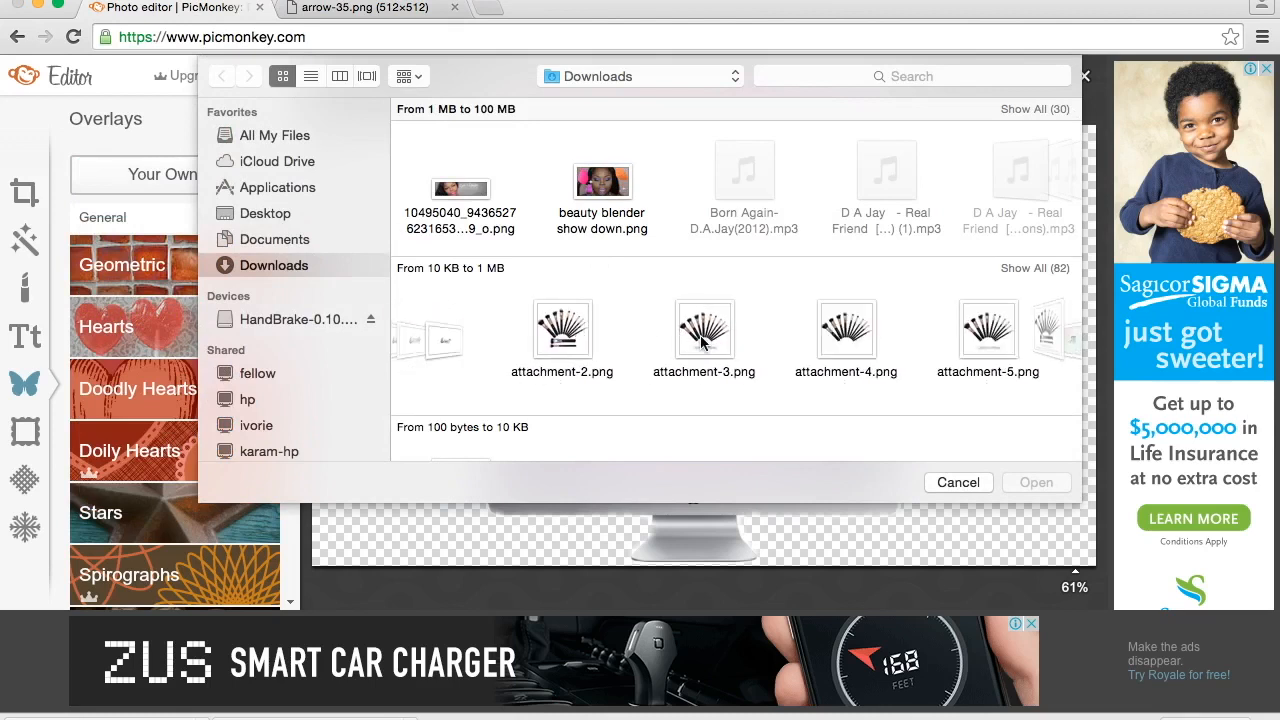
scroll(700, 342, "left", 5)
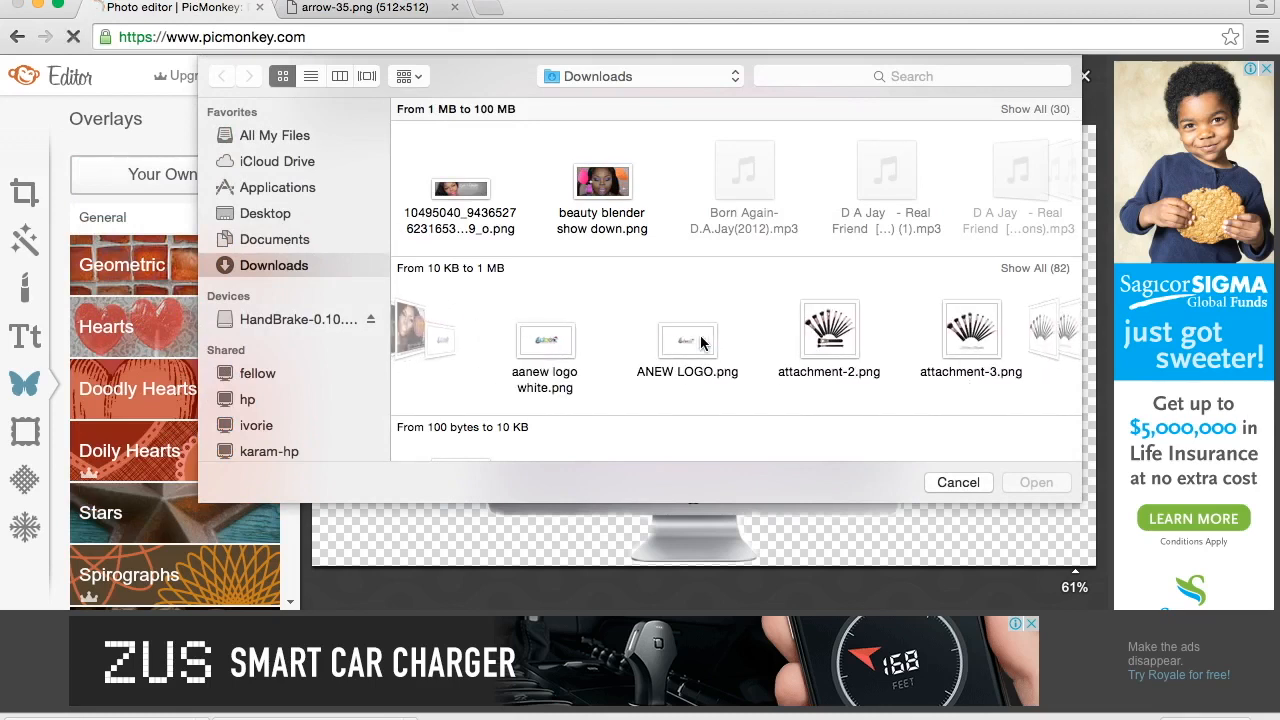
scroll(700, 342, "right", 10)
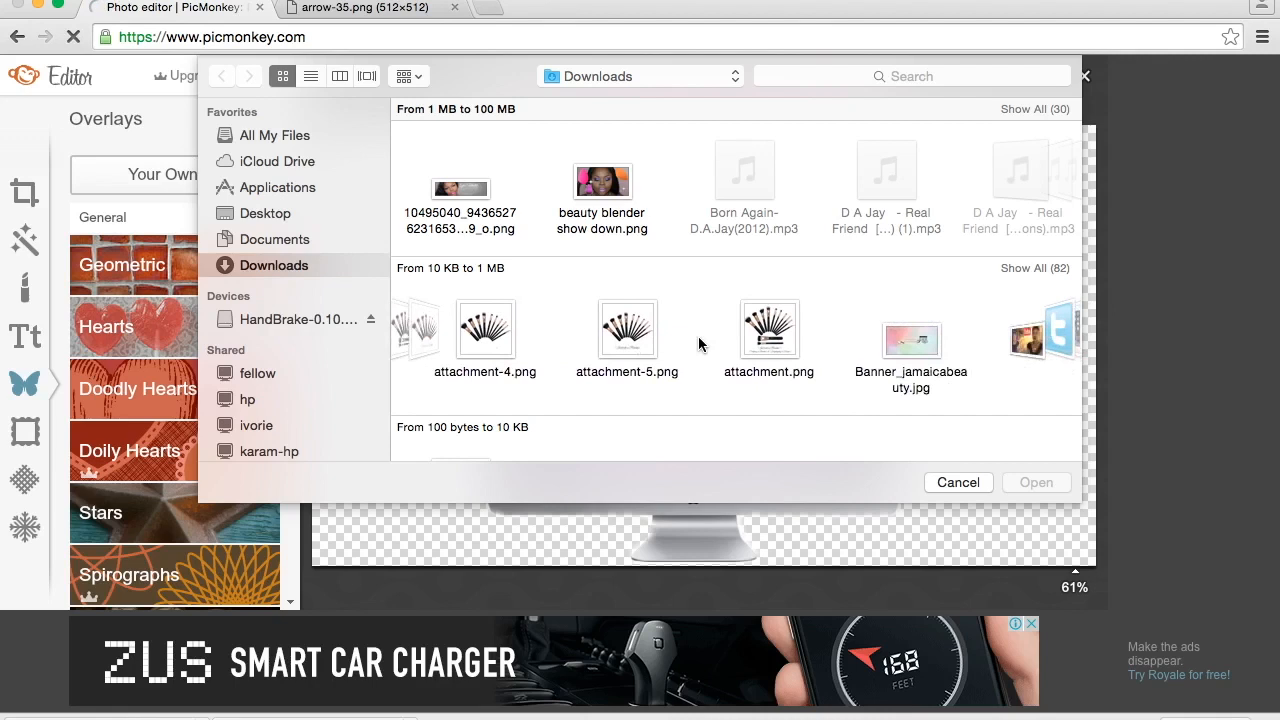
scroll(700, 342, "right", 8)
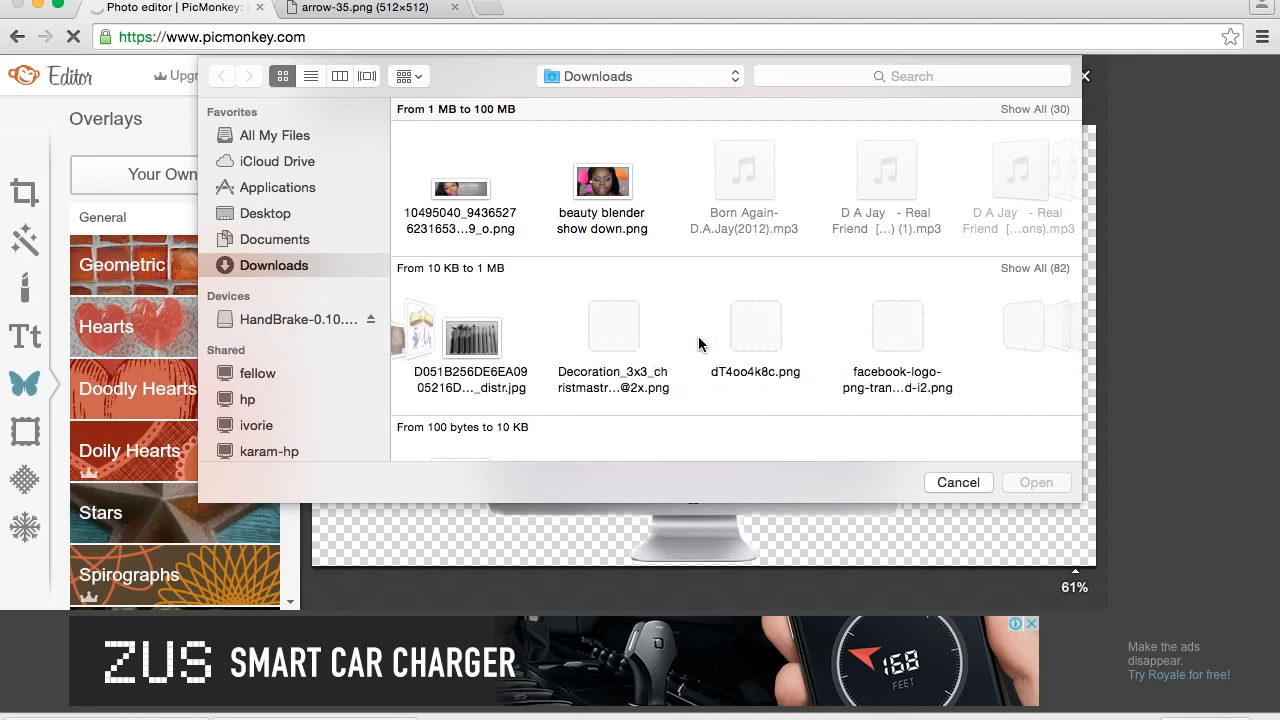
scroll(809, 150, "right", 8)
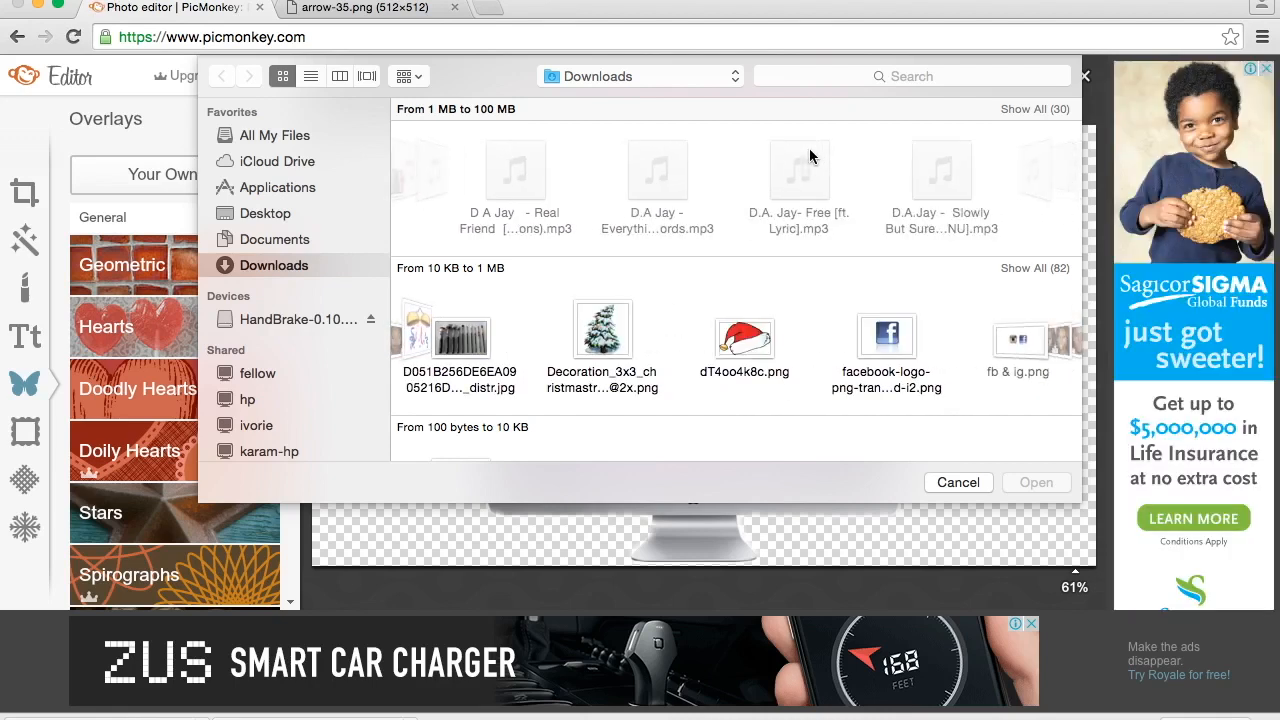
scroll(809, 150, "right", 10)
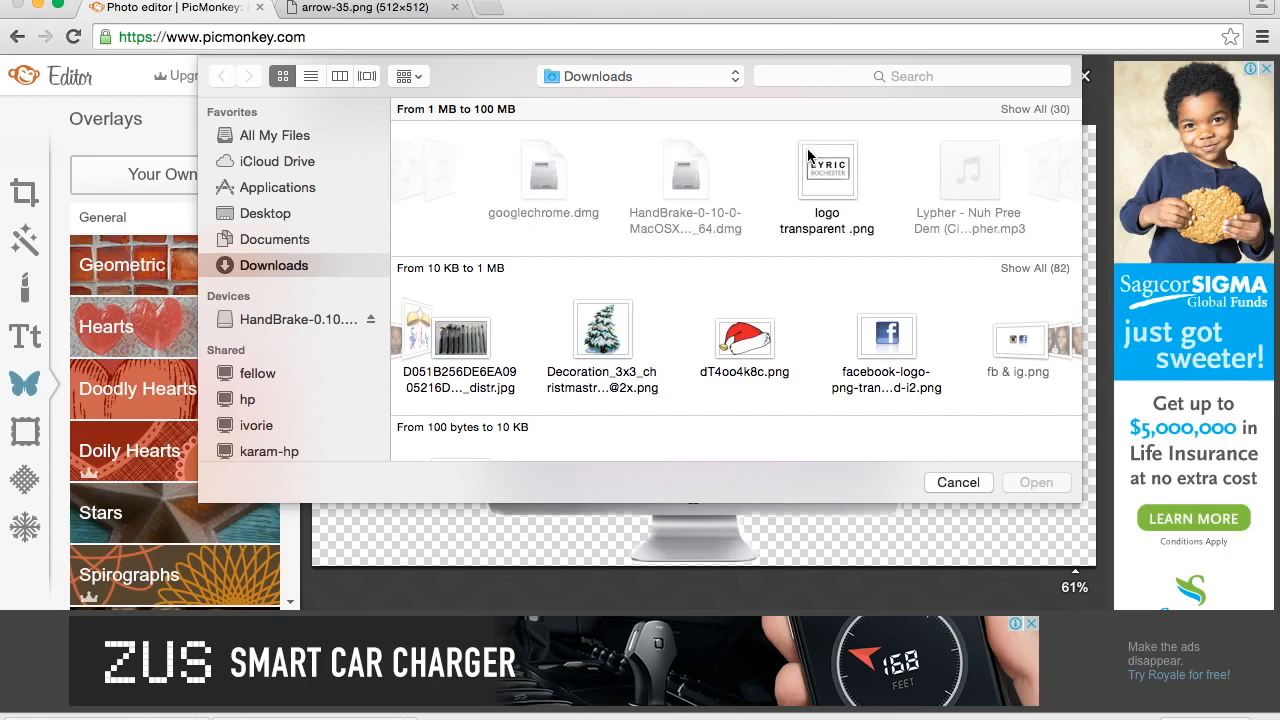
scroll(807, 150, "right", 6)
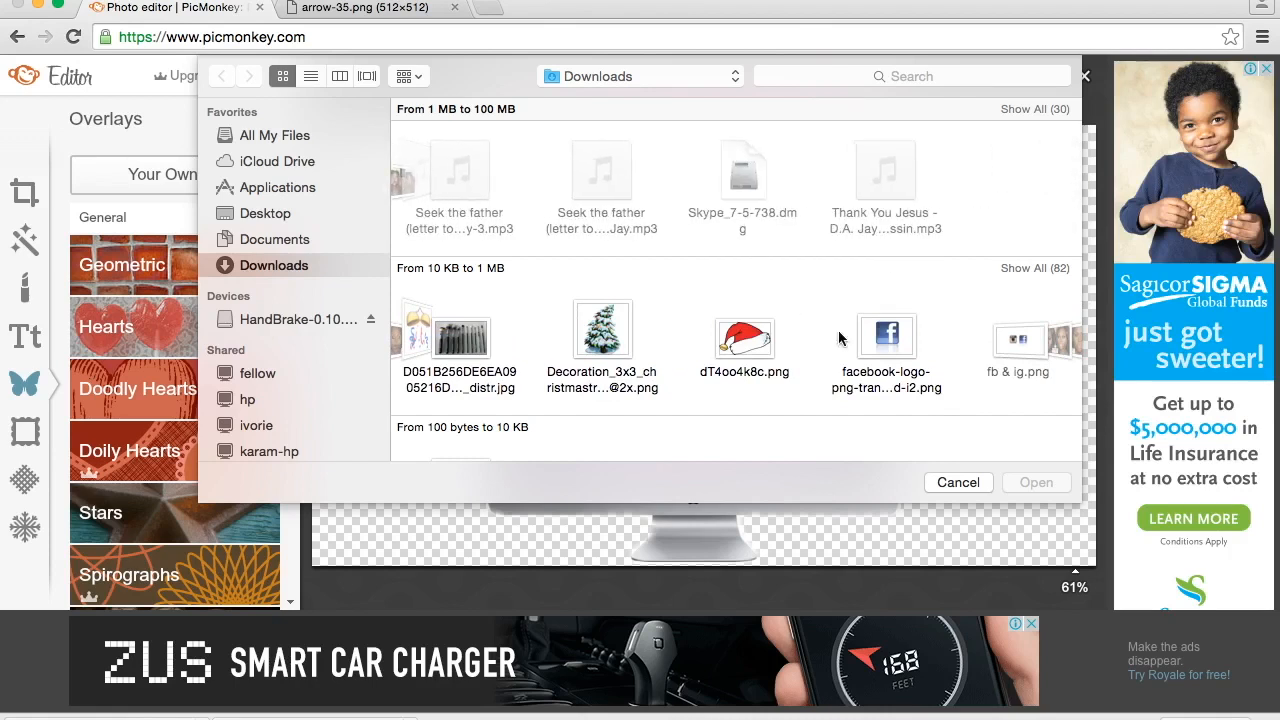
scroll(796, 321, "right", 8)
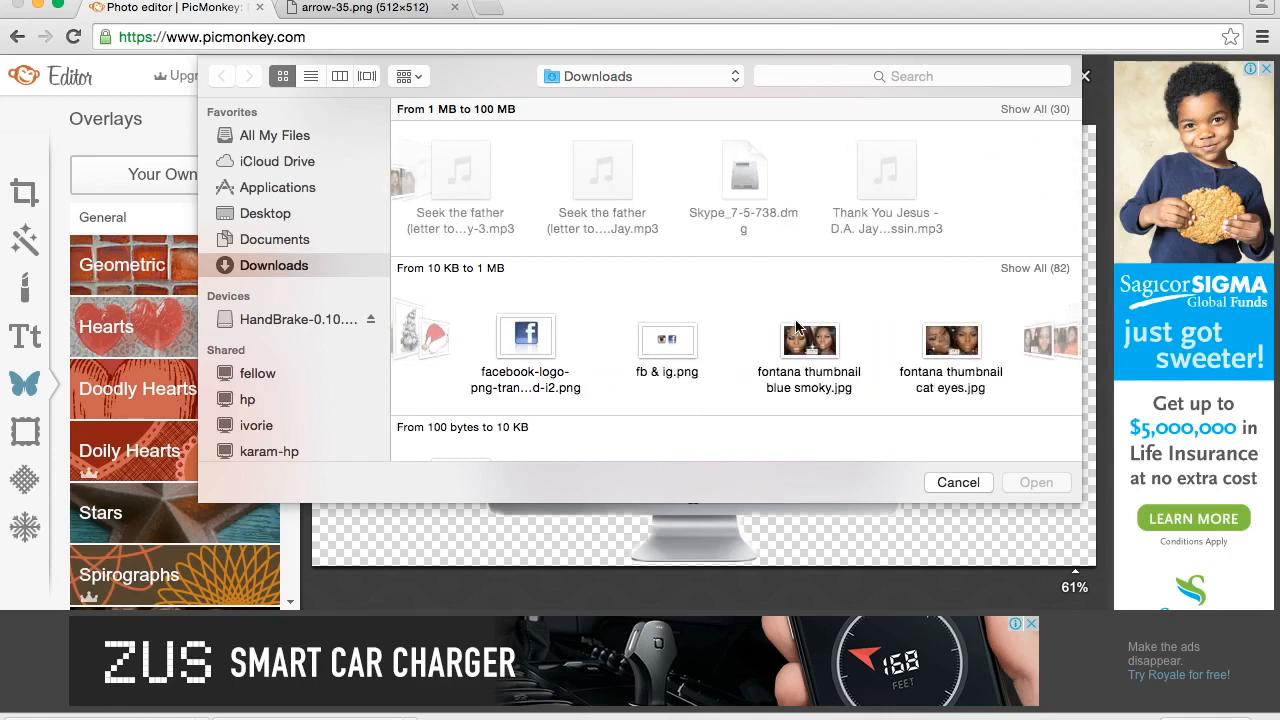
scroll(795, 325, "right", 10)
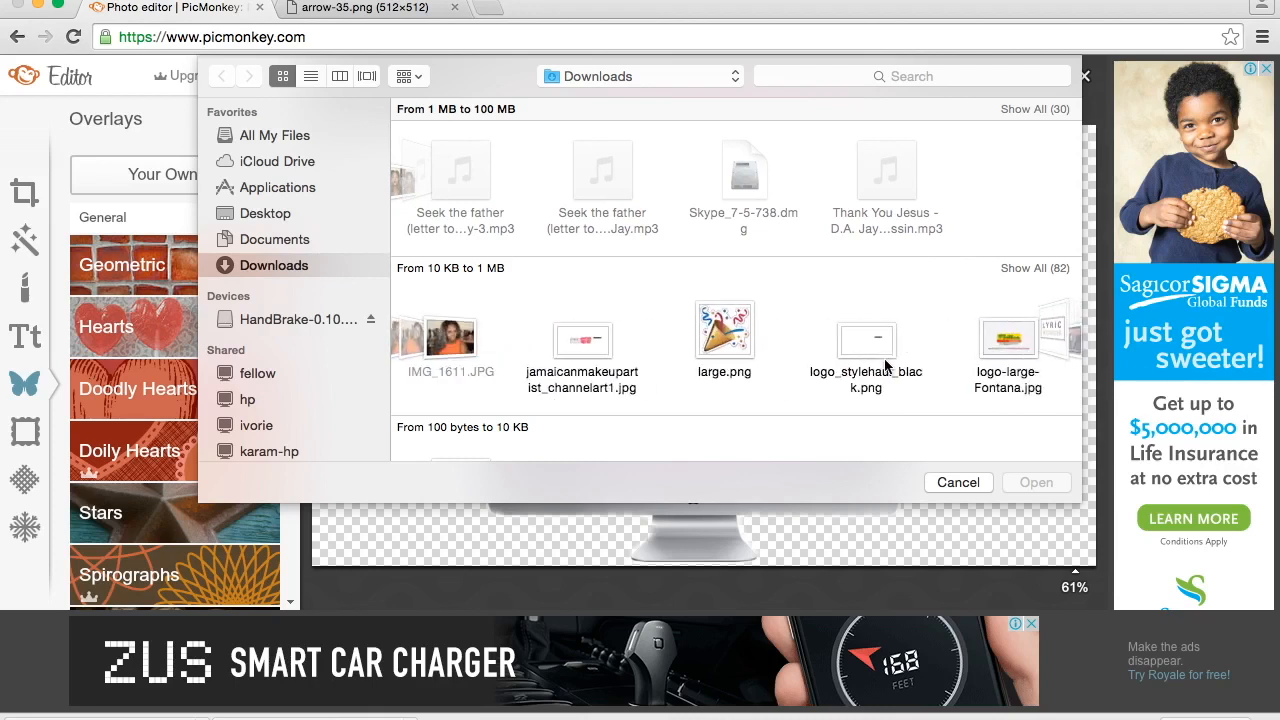
scroll(885, 366, "right", 8)
scroll(885, 366, "right", 8)
scroll(943, 362, "right", 8)
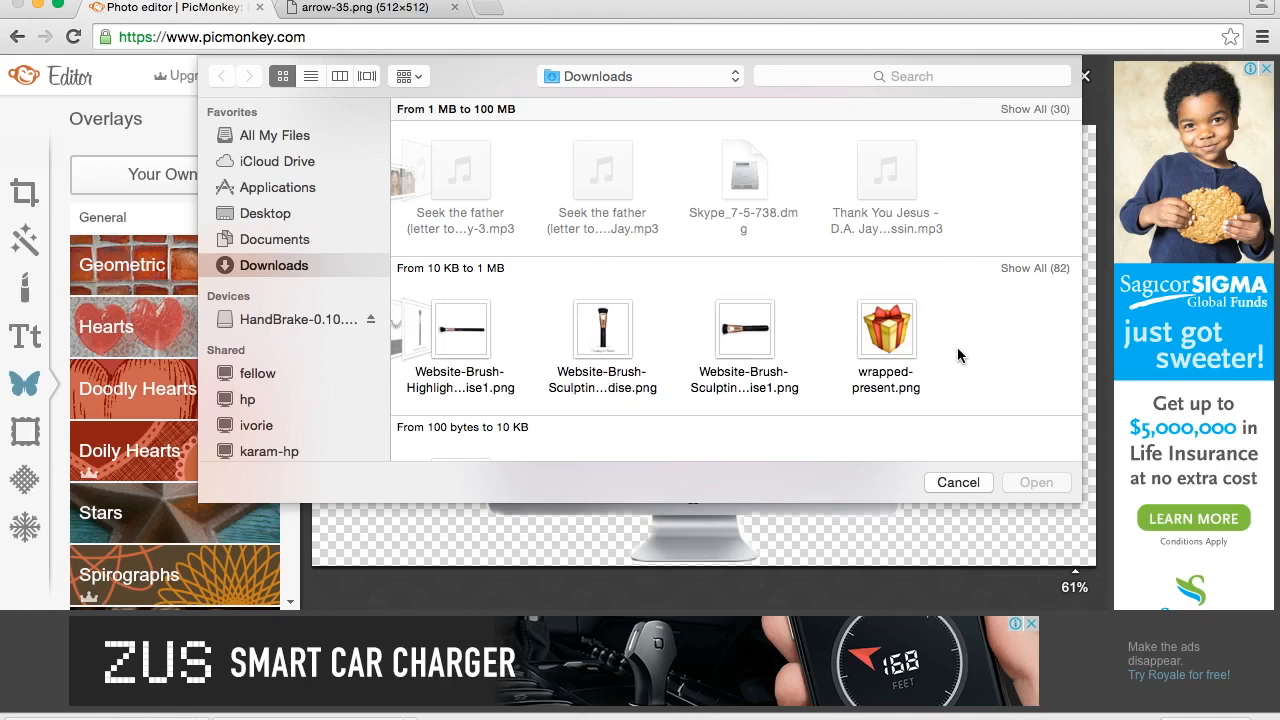
scroll(940, 350, "left", 5)
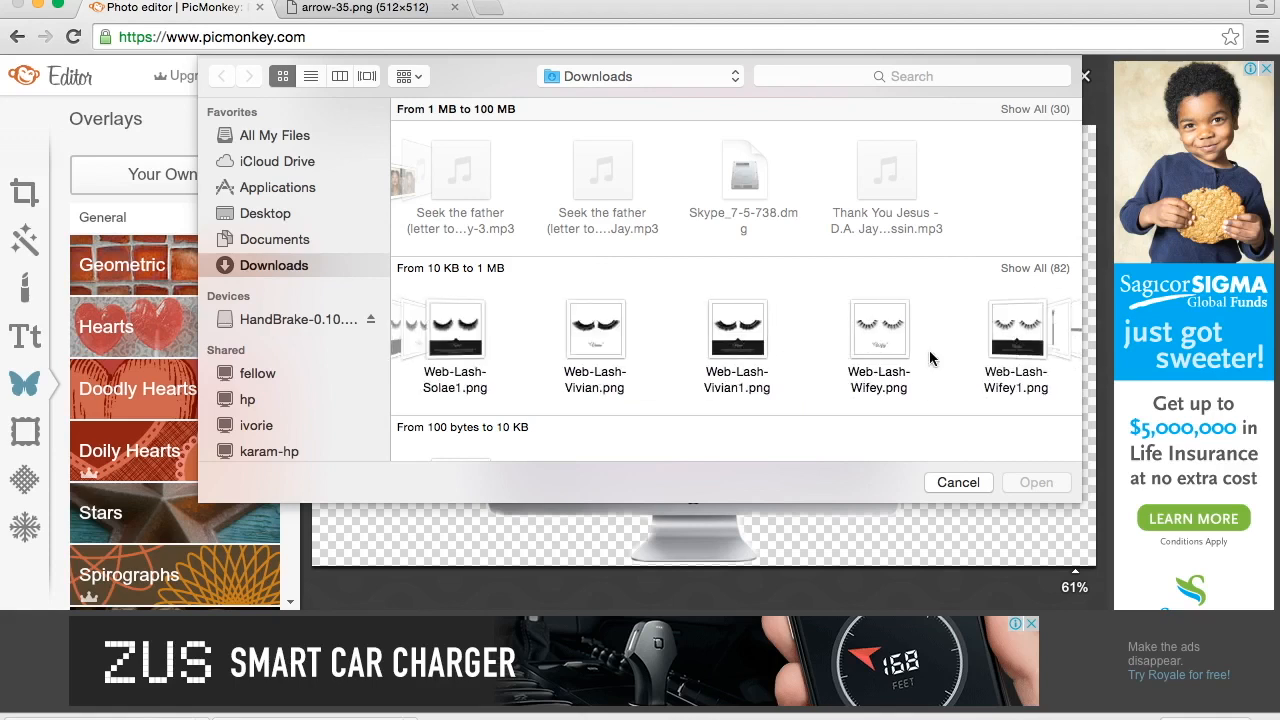
scroll(930, 358, "left", 3)
scroll(705, 354, "left", 10)
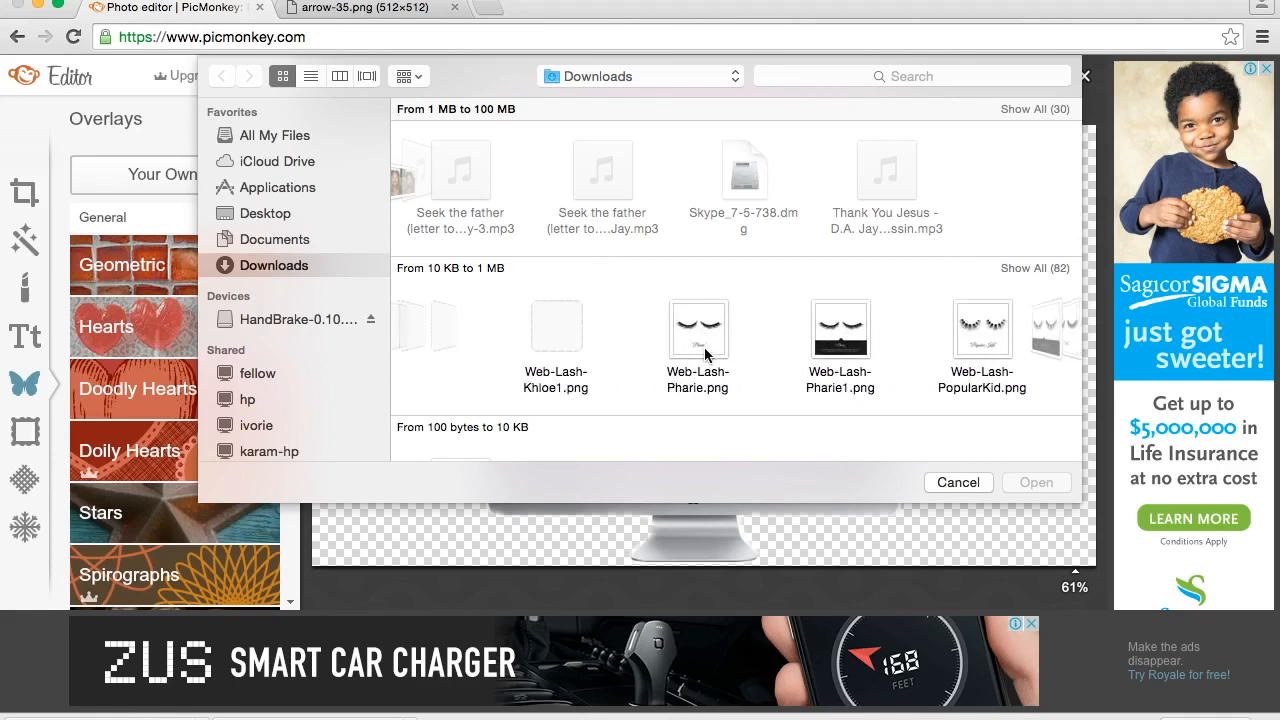
scroll(731, 359, "left", 8)
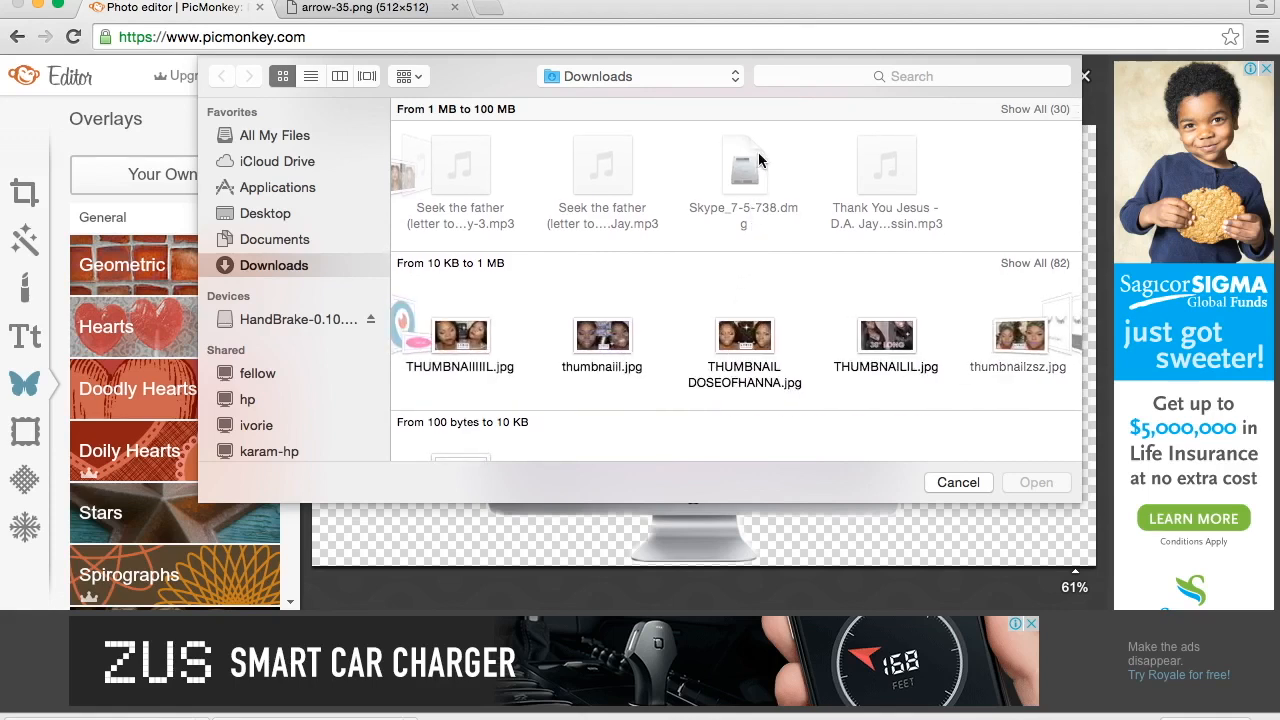
scroll(788, 398, "down", 4)
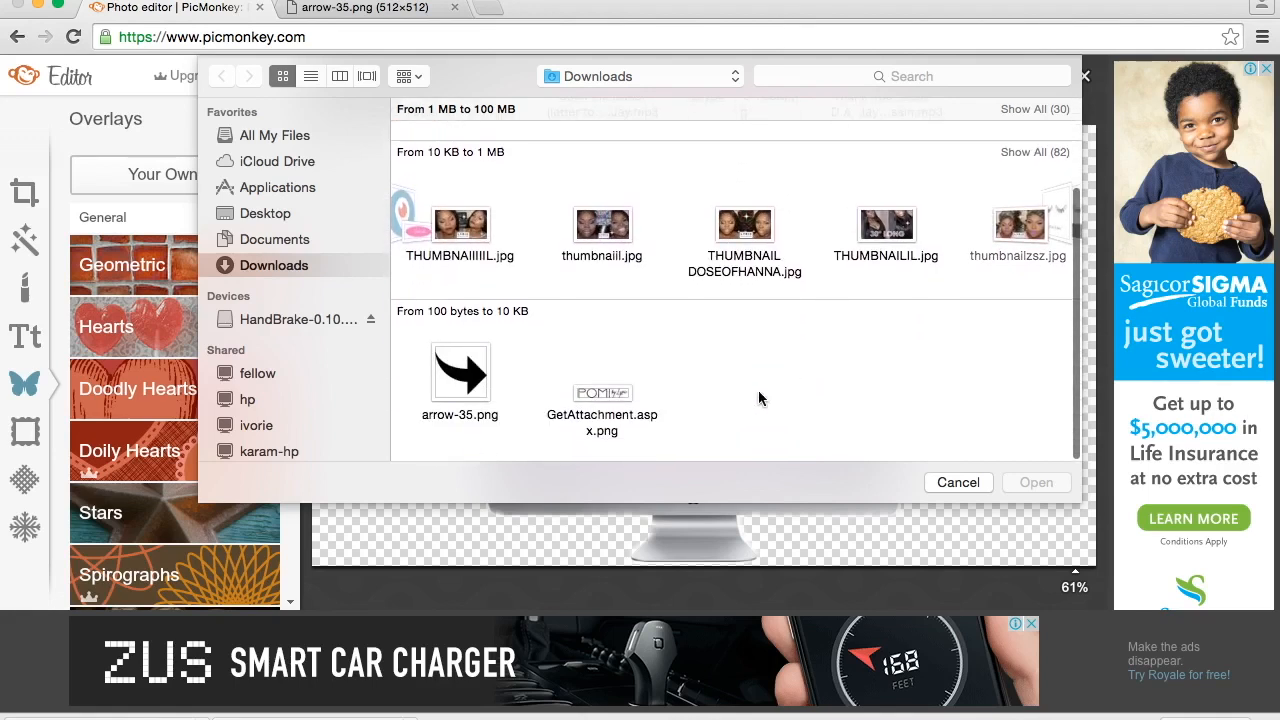
left_click(470, 378)
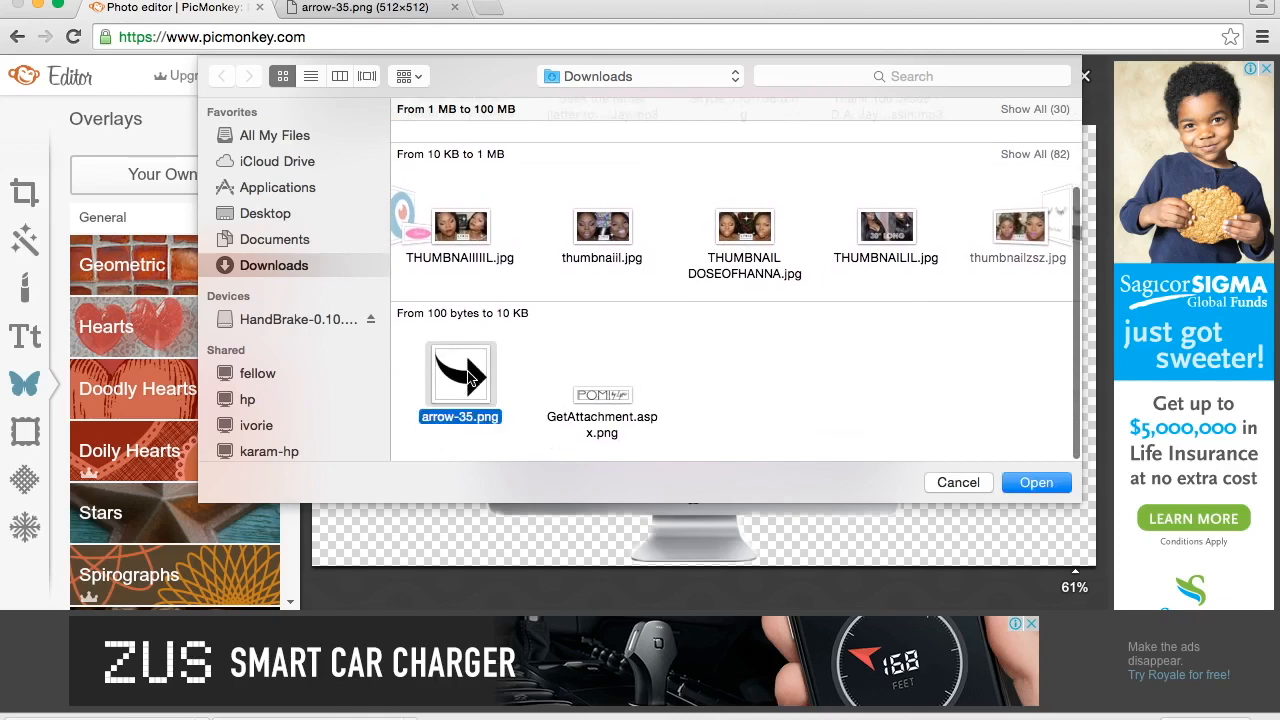
left_click(1013, 484)
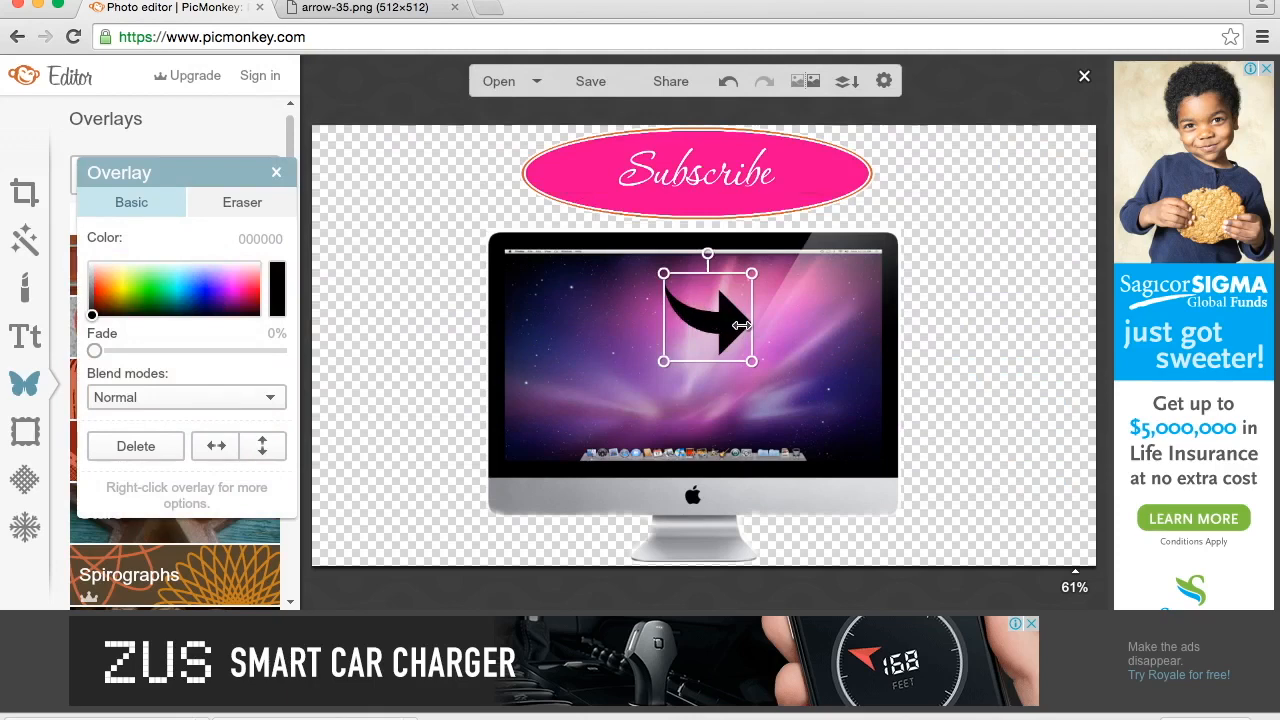
- Spread out the overlays: arrow at the canvas's left side, iMac in its right half, Subscribe button in its upper-left corner
left_click_drag(726, 326, 425, 302)
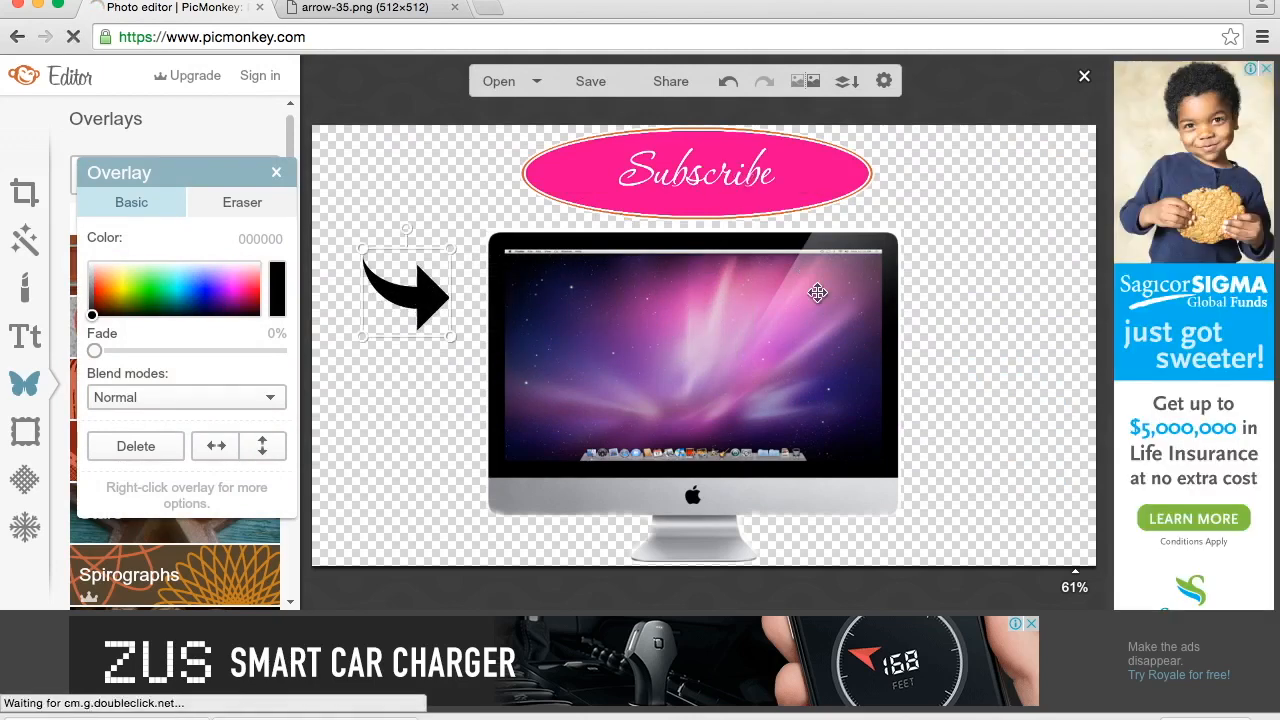
left_click_drag(684, 320, 857, 329)
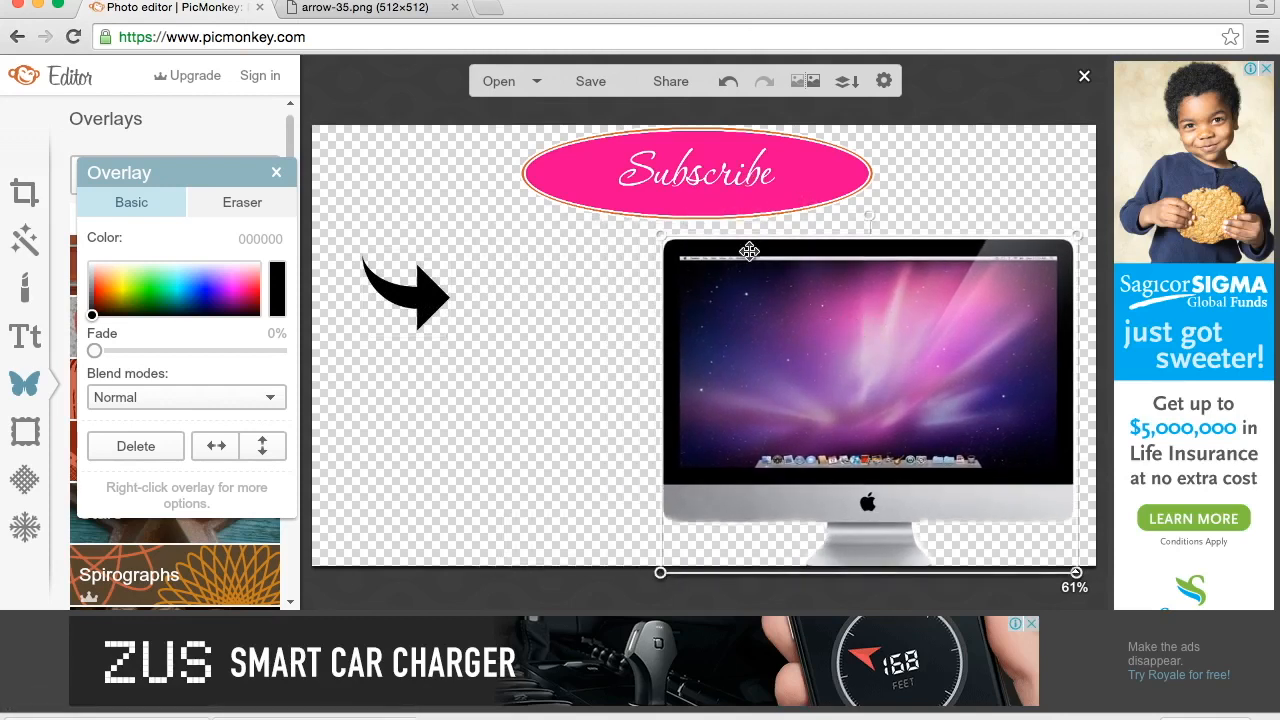
left_click_drag(685, 172, 484, 178)
- Enlarge the iMac overlay slightly and position it fully inside the right half of the canvas
left_click(820, 362)
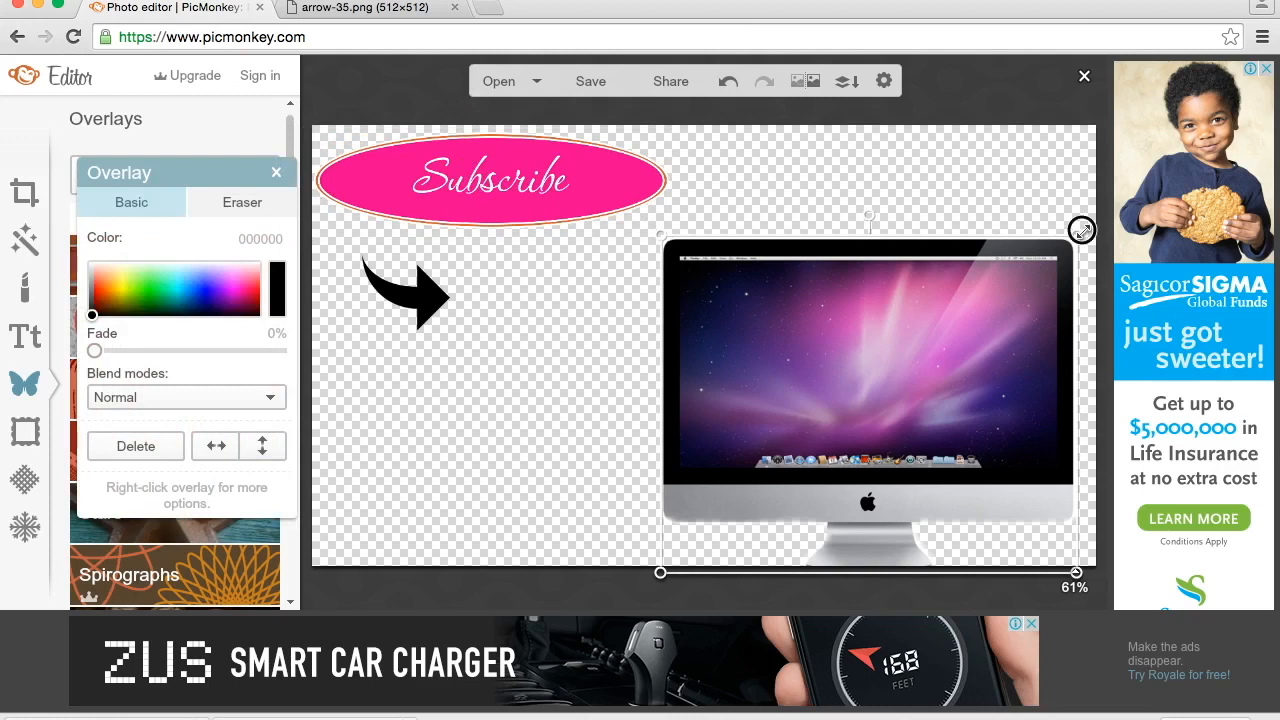
left_click_drag(1083, 230, 1100, 200)
left_click_drag(986, 287, 988, 277)
- Enlarge the arrow to about twice its size, place it beside the iMac's lower part and rotate it counterclockwise to point slightly upward
left_click_drag(400, 290, 443, 411)
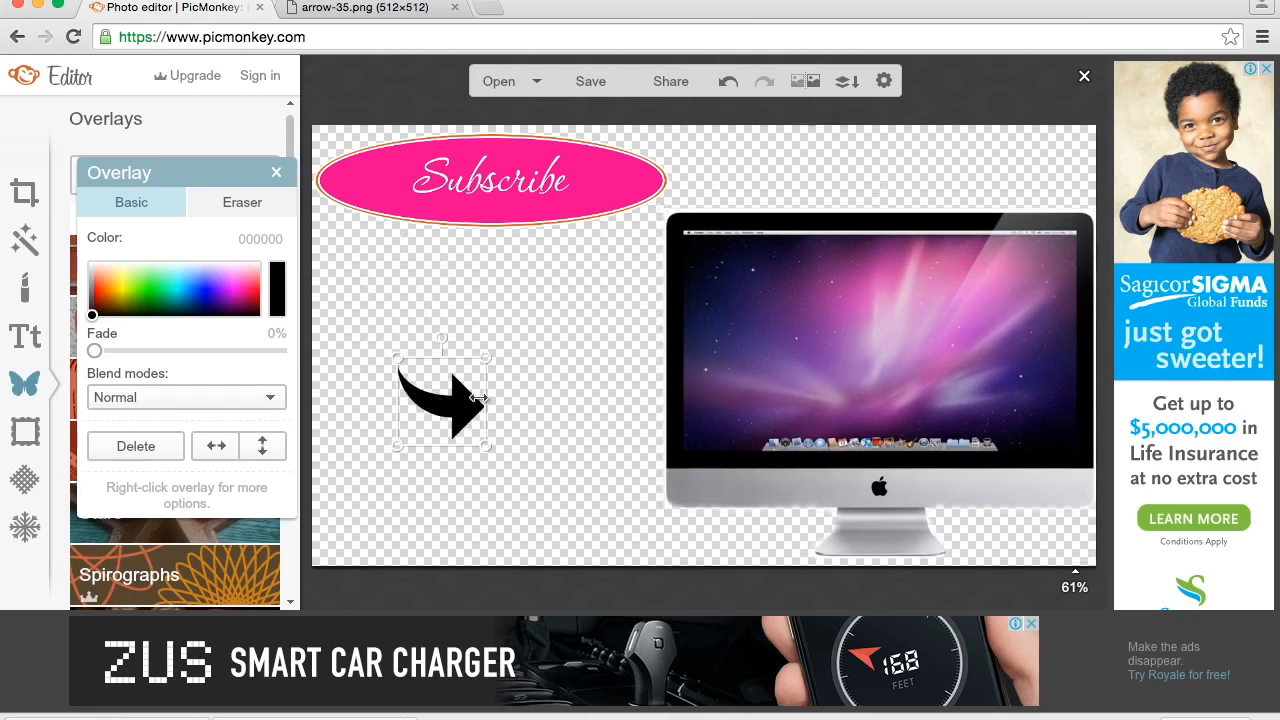
left_click_drag(487, 357, 609, 270)
left_click_drag(500, 343, 551, 460)
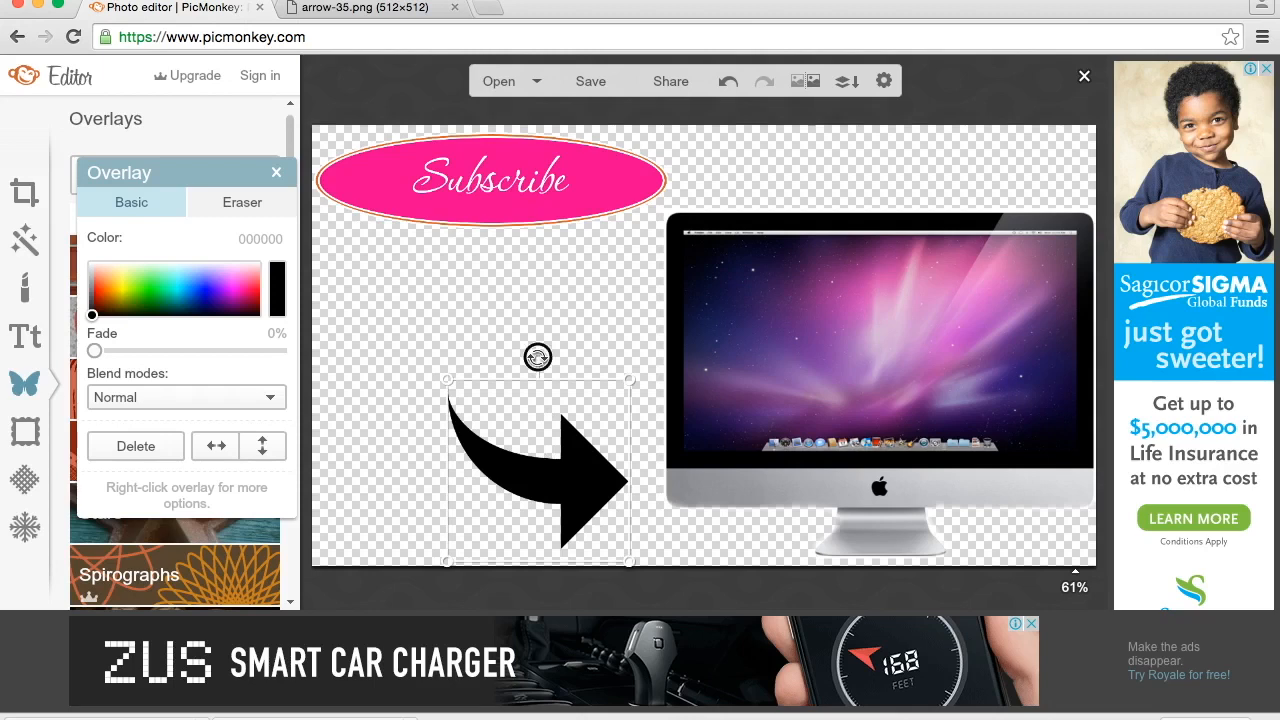
left_click_drag(537, 357, 472, 358)
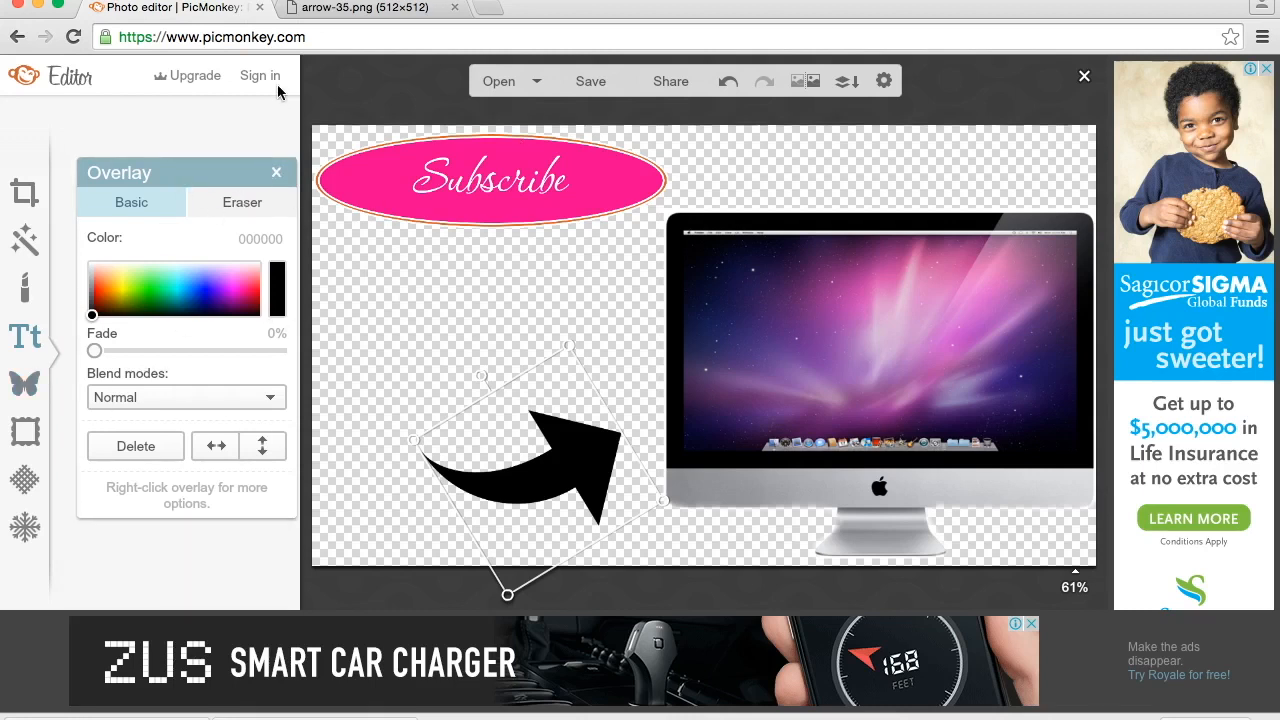
- Add the text "WATCH NEXT" in the Black Jack font near the centre of the canvas
left_click(277, 175)
left_click(175, 172)
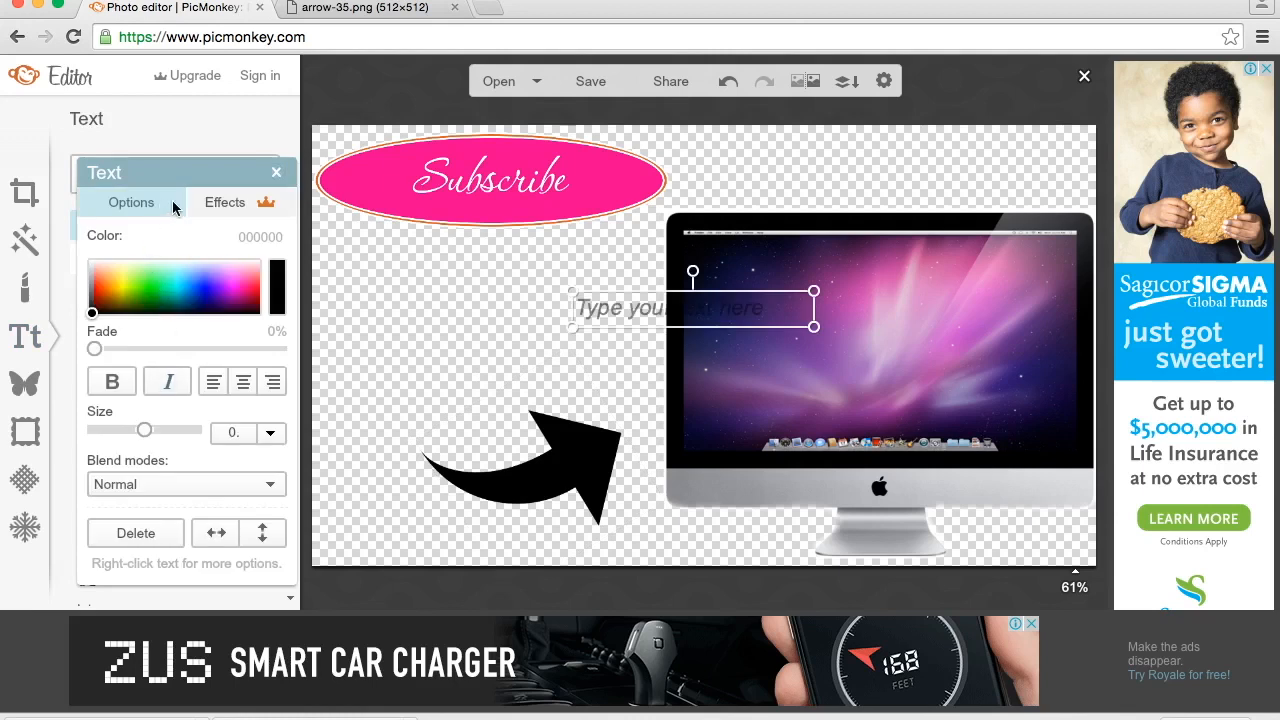
left_click(276, 173)
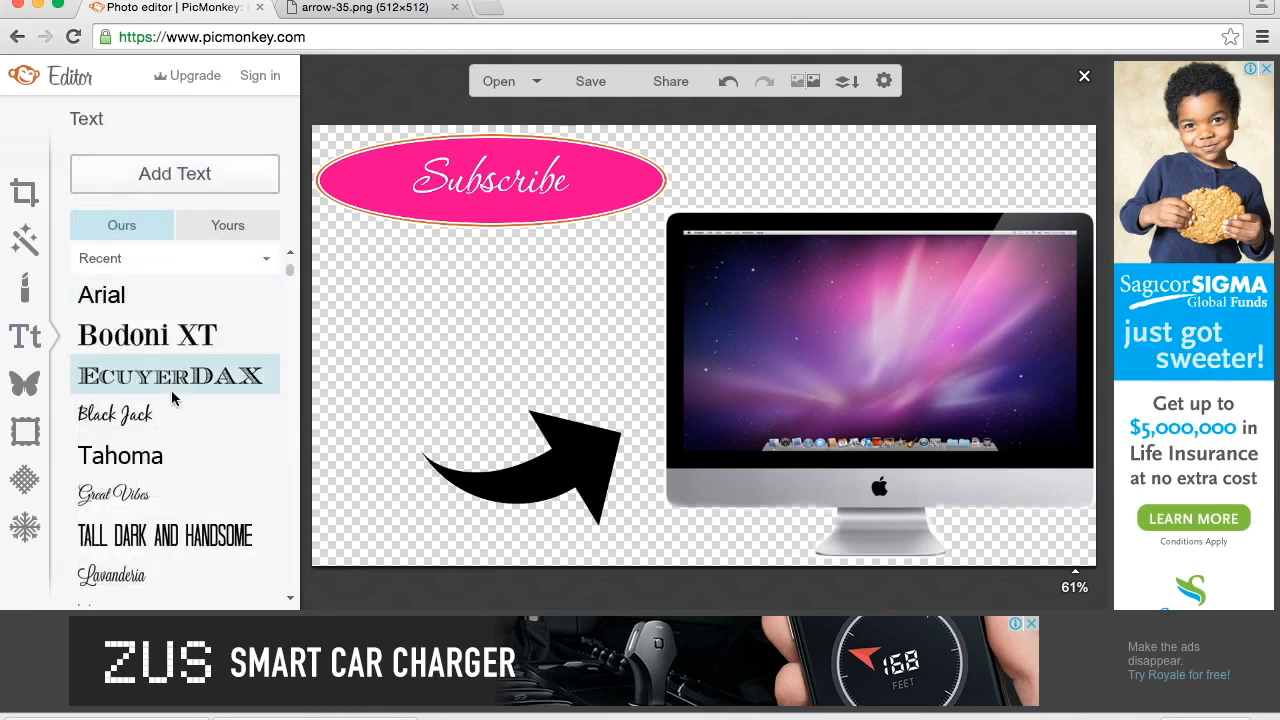
left_click(98, 423)
left_click(157, 180)
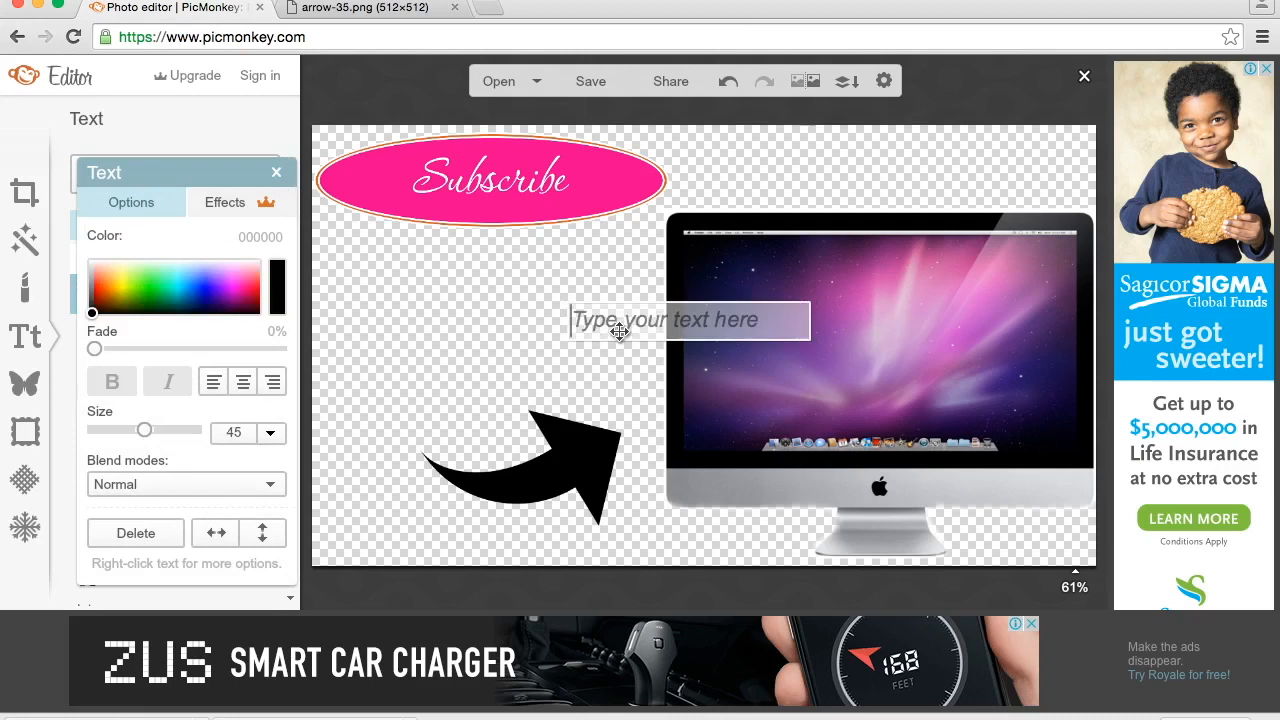
type("WATCH NEXT")
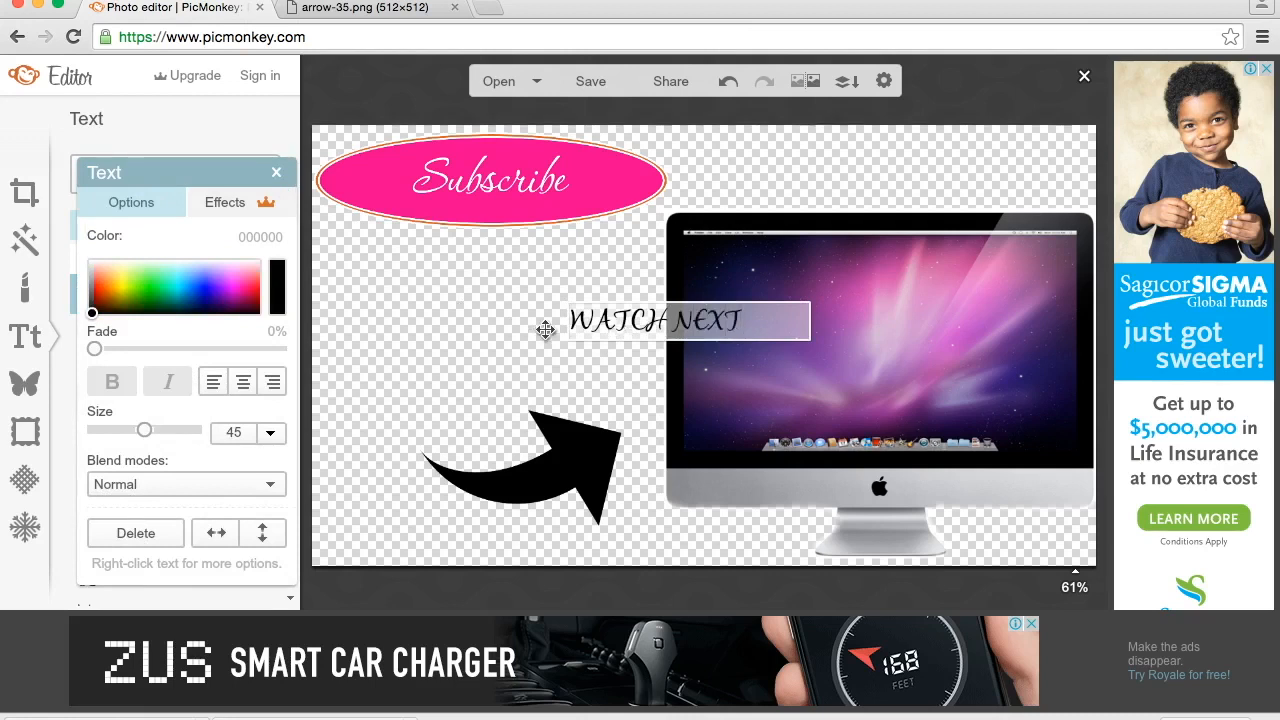
left_click(273, 174)
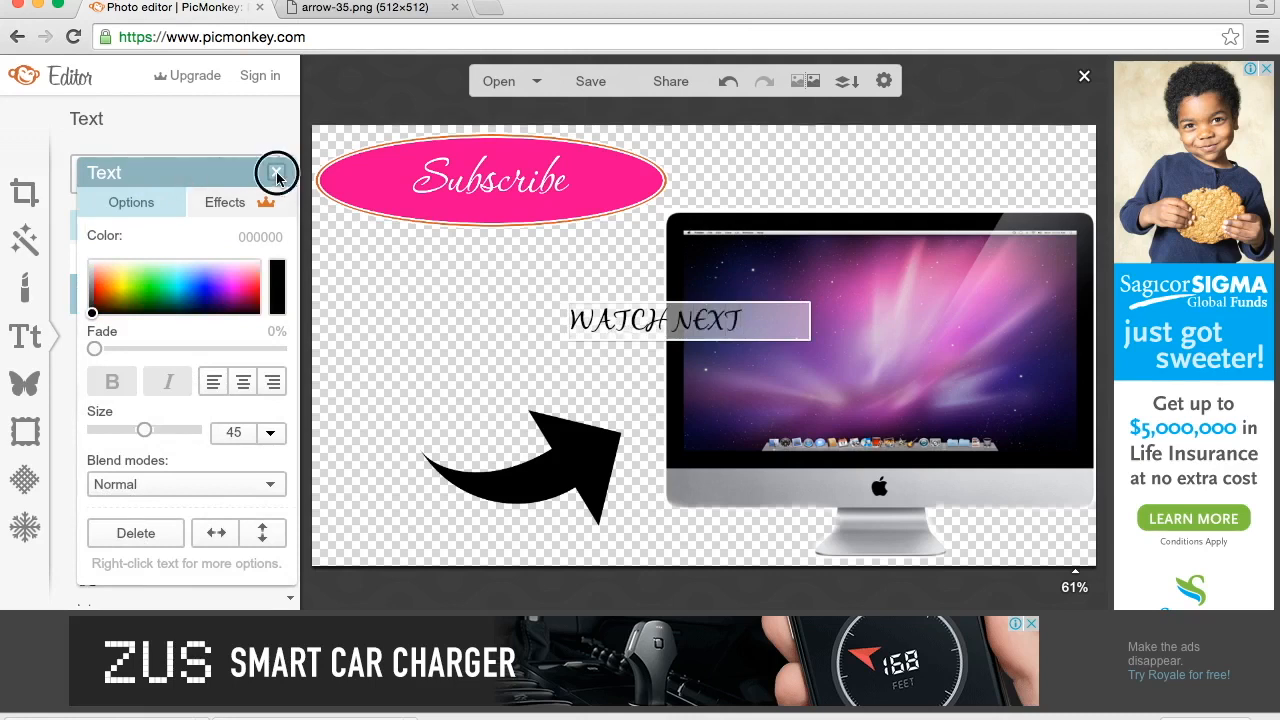
- Try Great Vibes and Lavanderia on the "WATCH NEXT" text, and set its font to Geo Sans Light
left_click(593, 318)
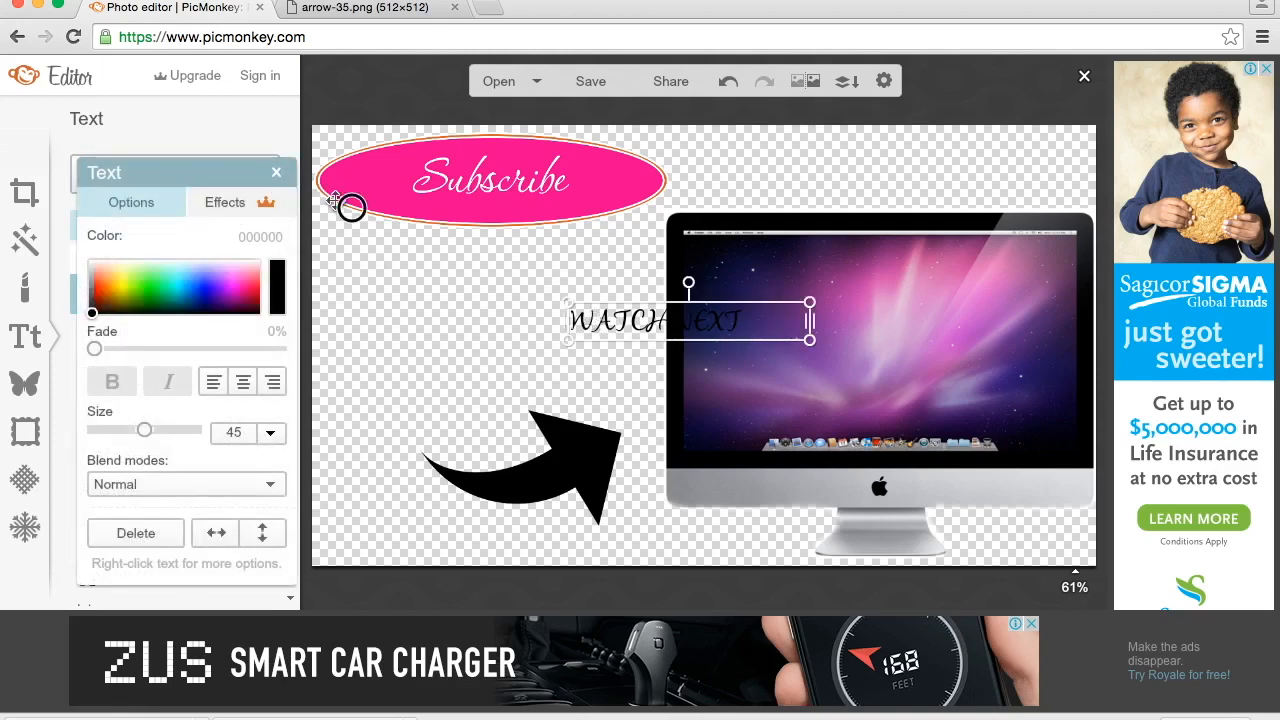
left_click_drag(208, 174, 982, 240)
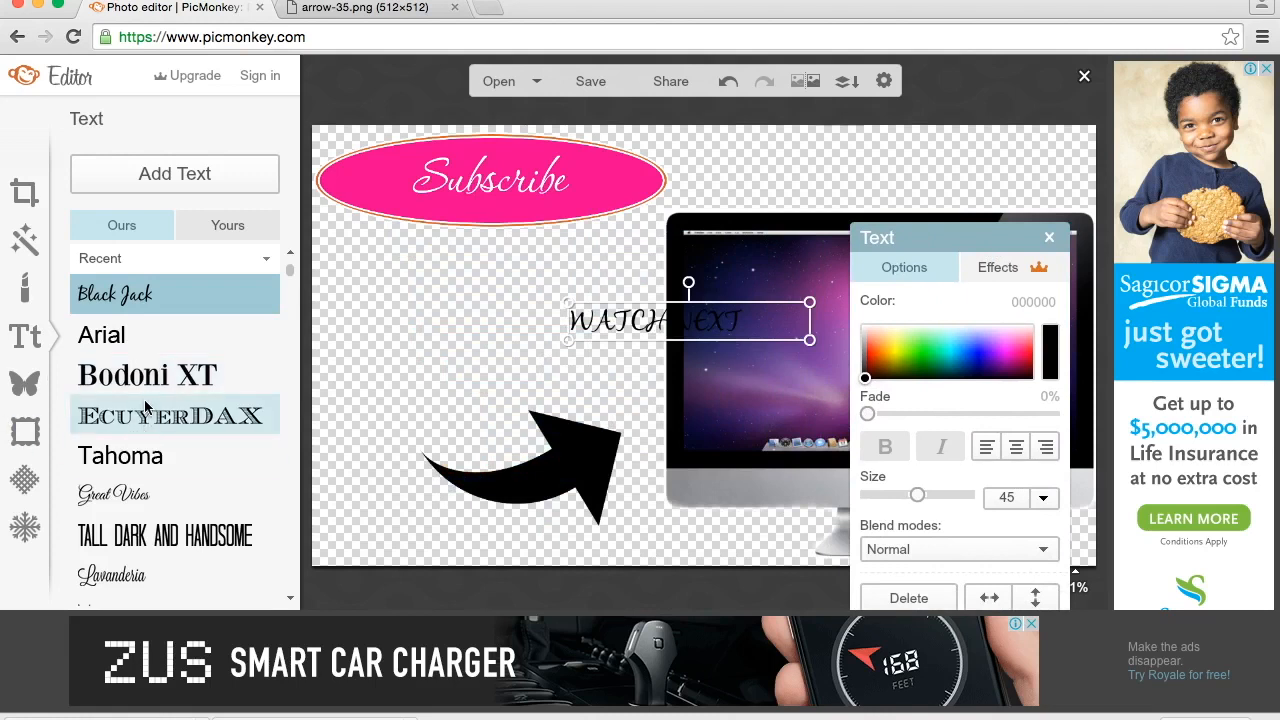
left_click(130, 497)
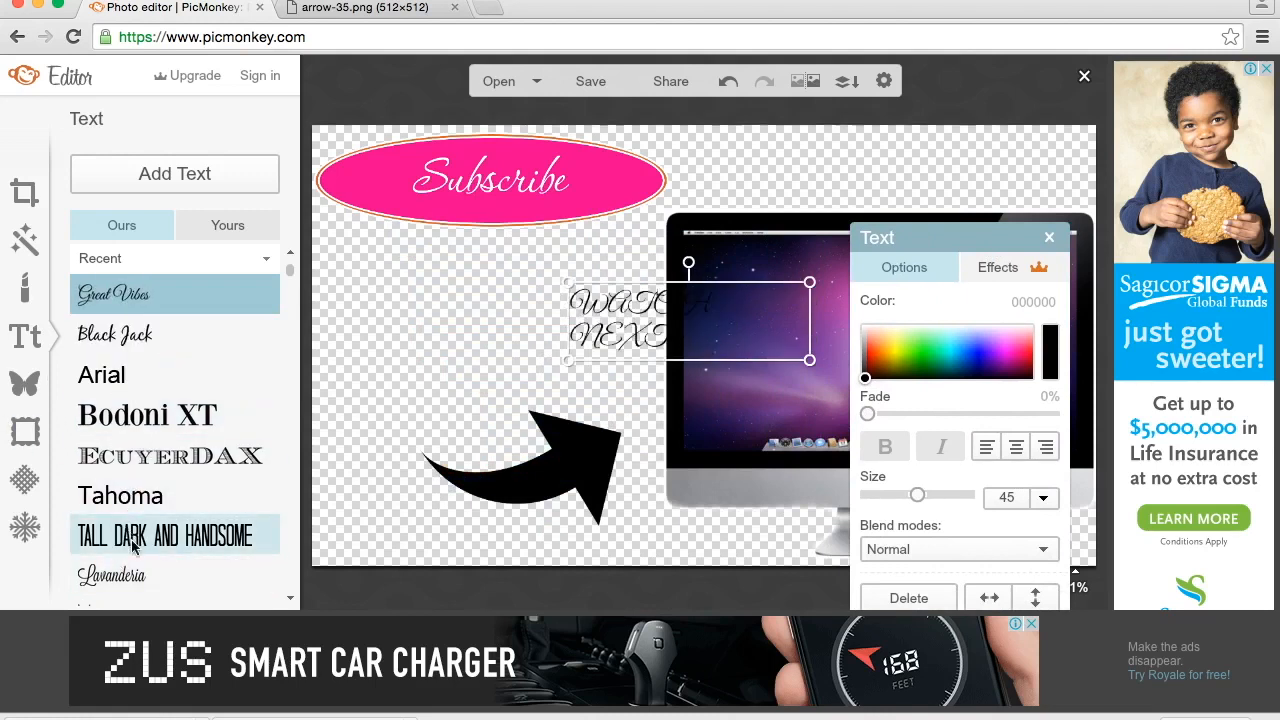
left_click(128, 578)
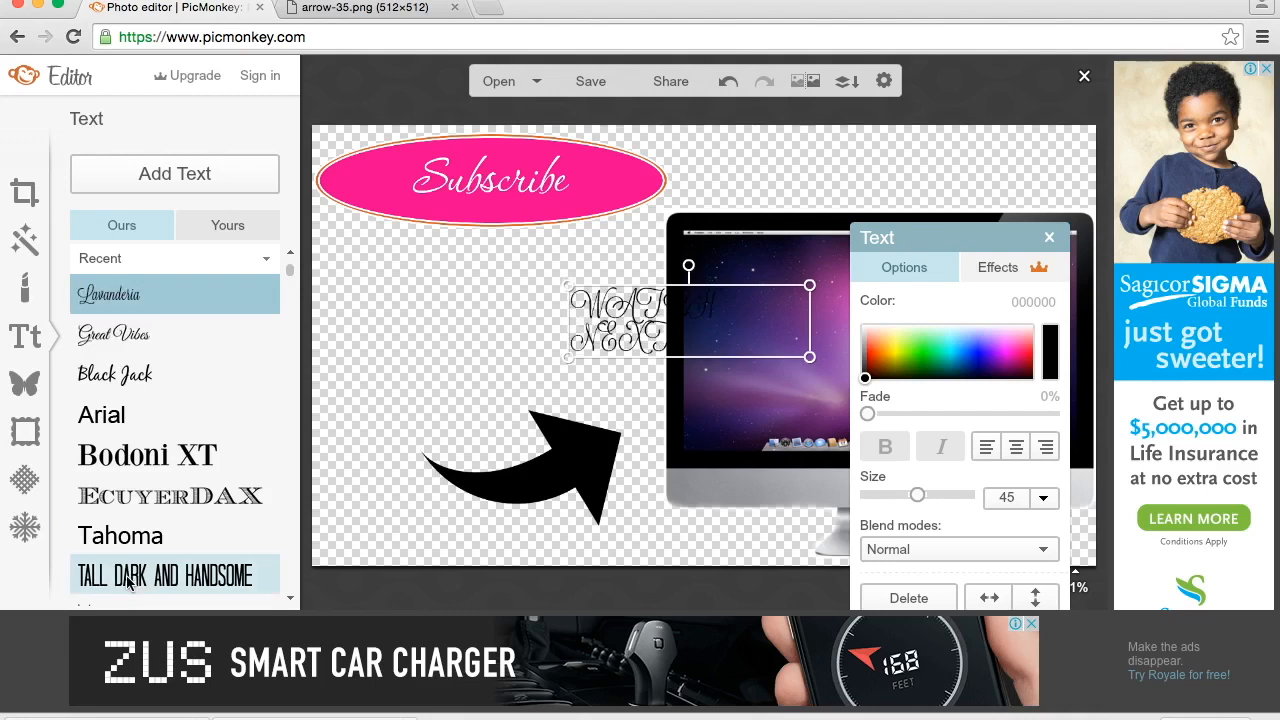
left_click_drag(288, 266, 280, 290)
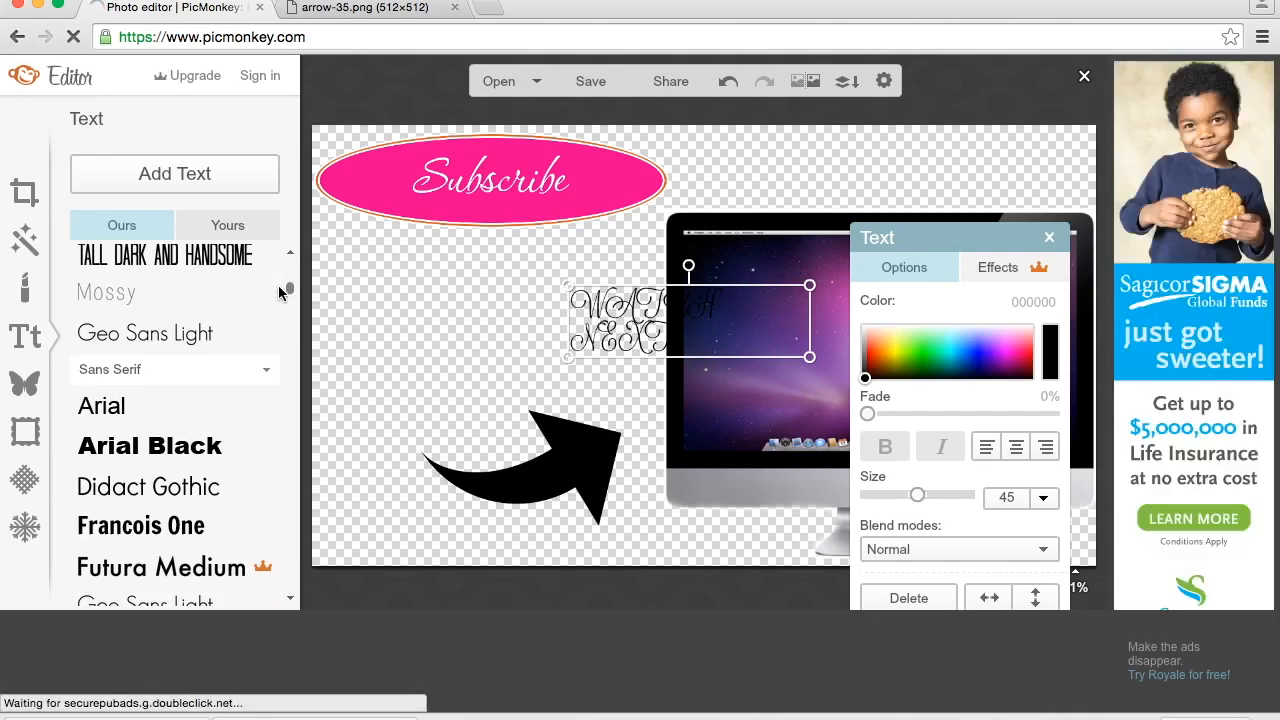
left_click(157, 348)
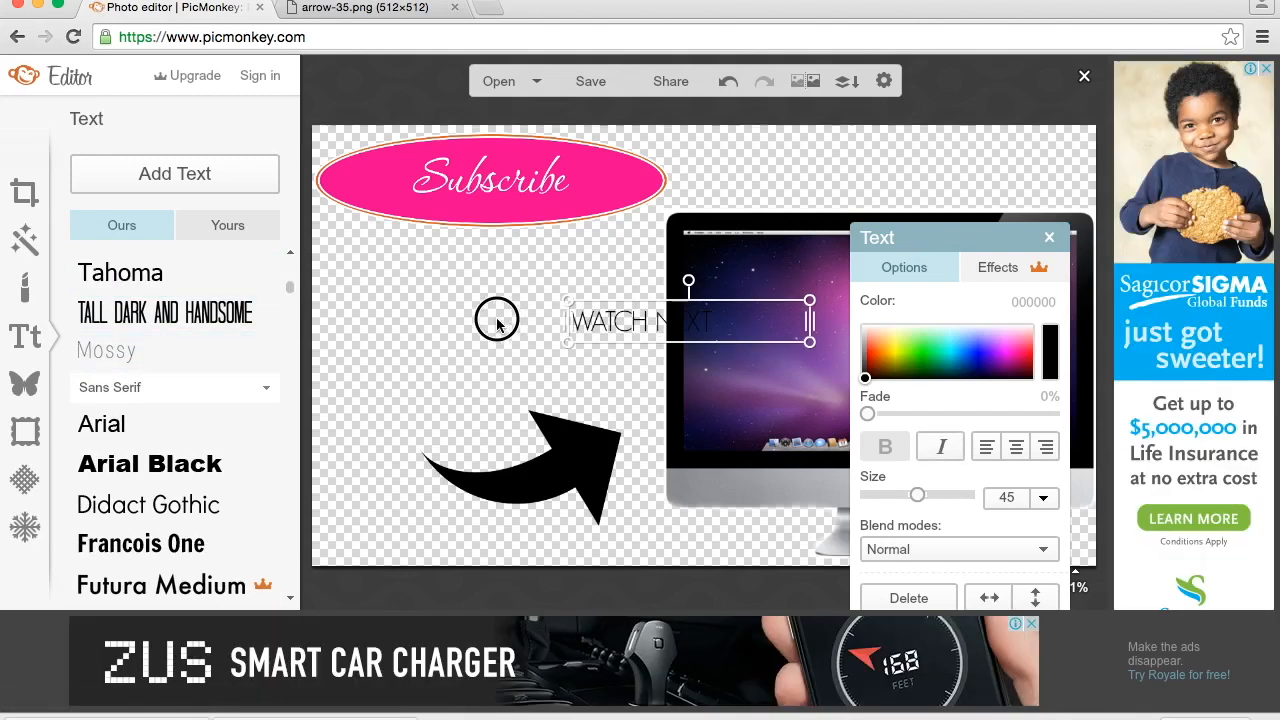
- Move the "WATCH NEXT" text to the open area between the Subscribe button and the arrow, and enlarge it to size 71
left_click_drag(680, 326, 489, 353)
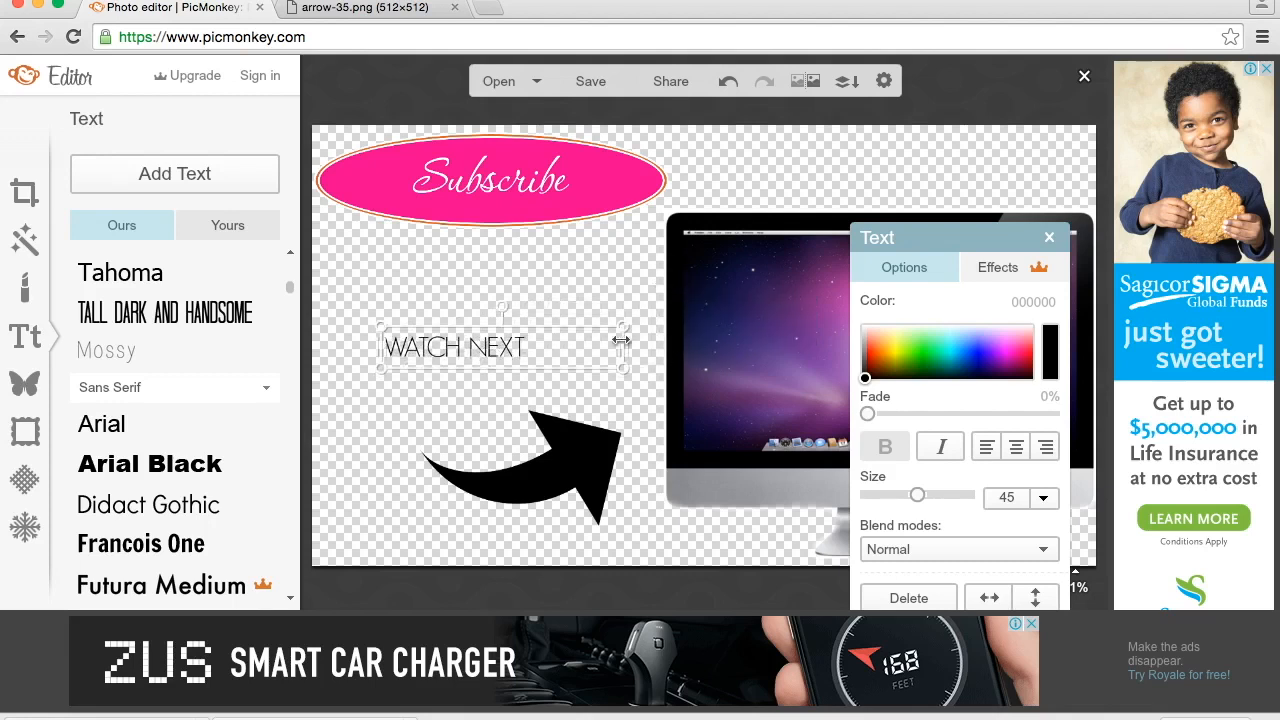
left_click_drag(625, 325, 852, 151)
left_click_drag(558, 323, 504, 351)
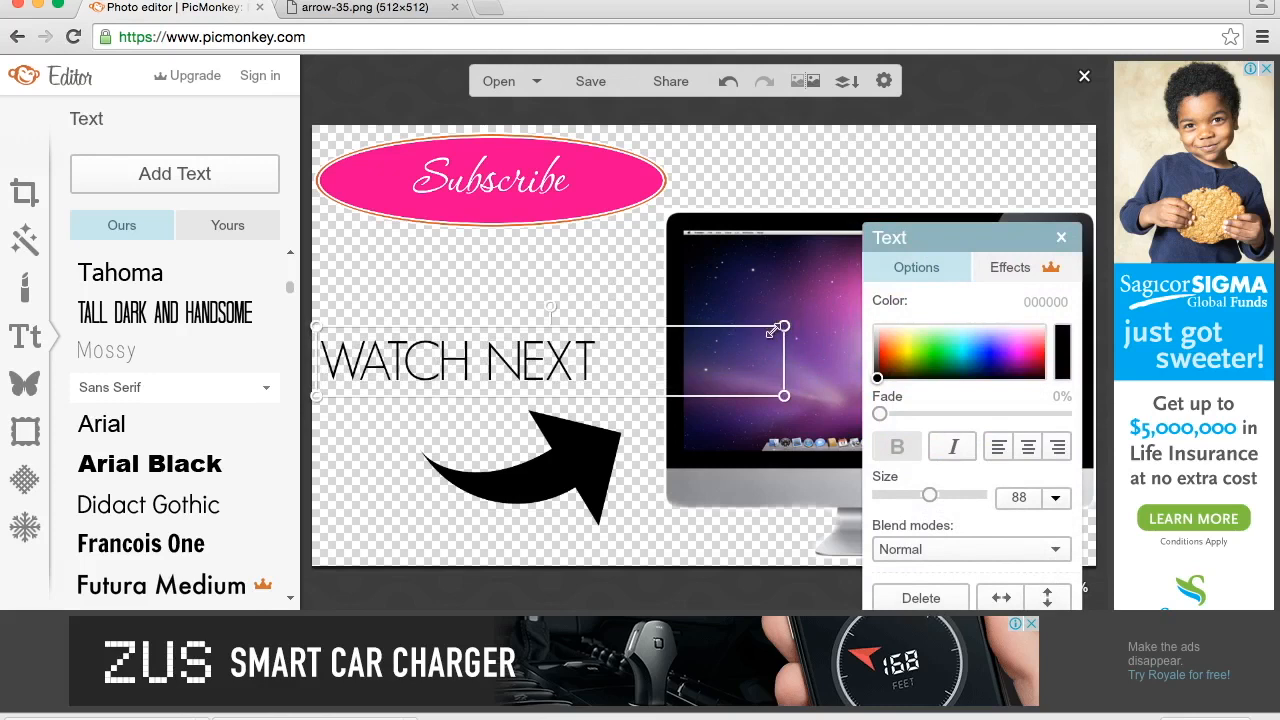
left_click_drag(784, 326, 697, 336)
- Shrink the arrow and place it just below the end of "WATCH NEXT" beside the iMac, and shift the text slightly toward the iMac
left_click(582, 451)
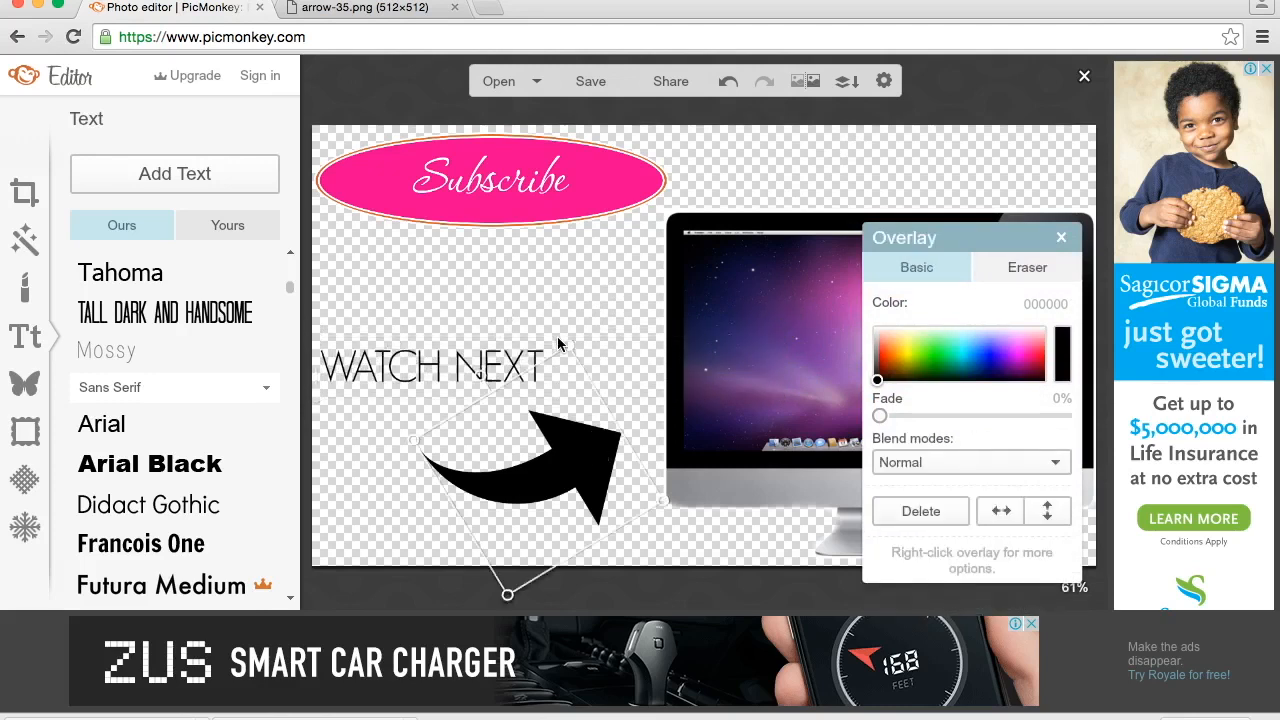
left_click_drag(565, 346, 551, 414)
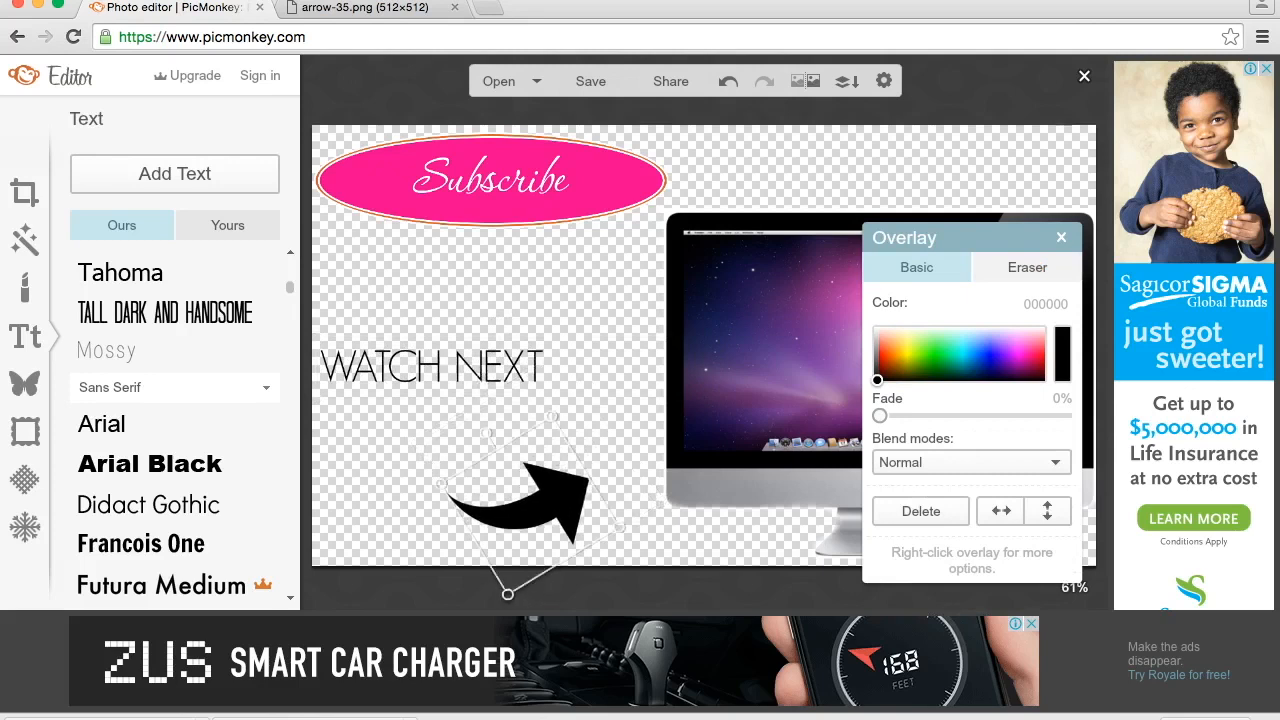
left_click_drag(532, 493, 574, 413)
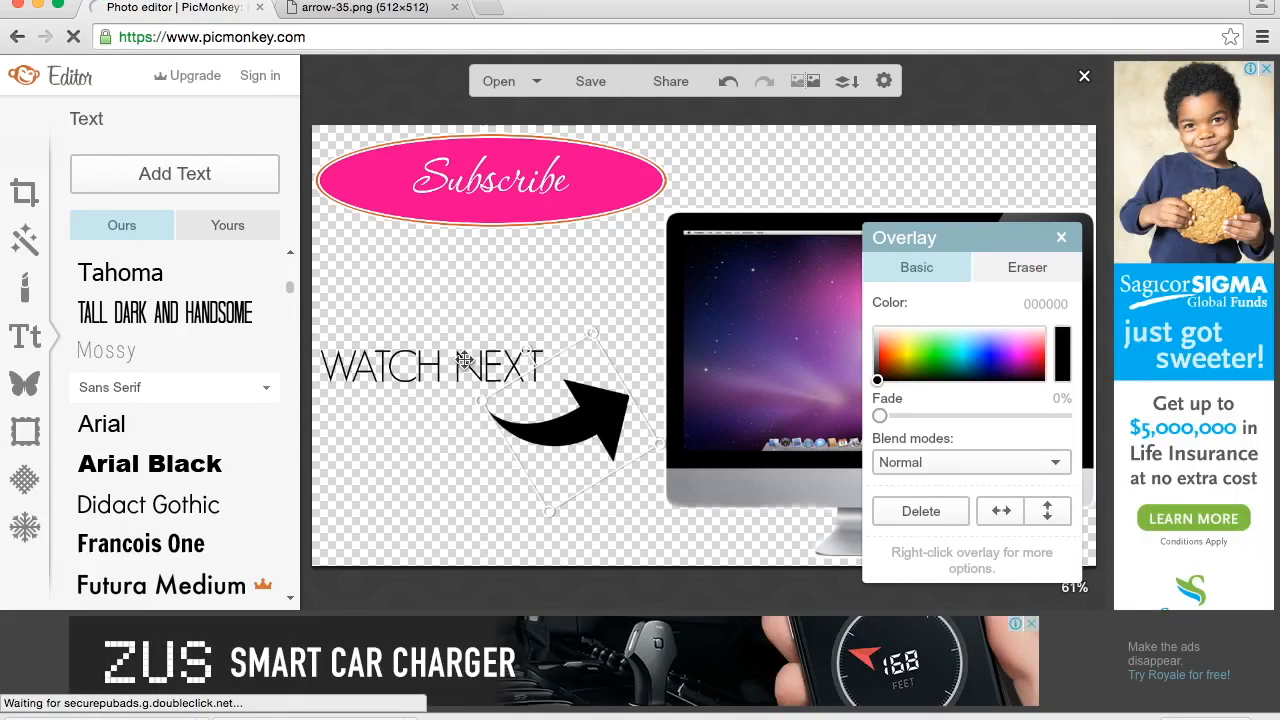
left_click(371, 363)
left_click_drag(371, 363, 386, 358)
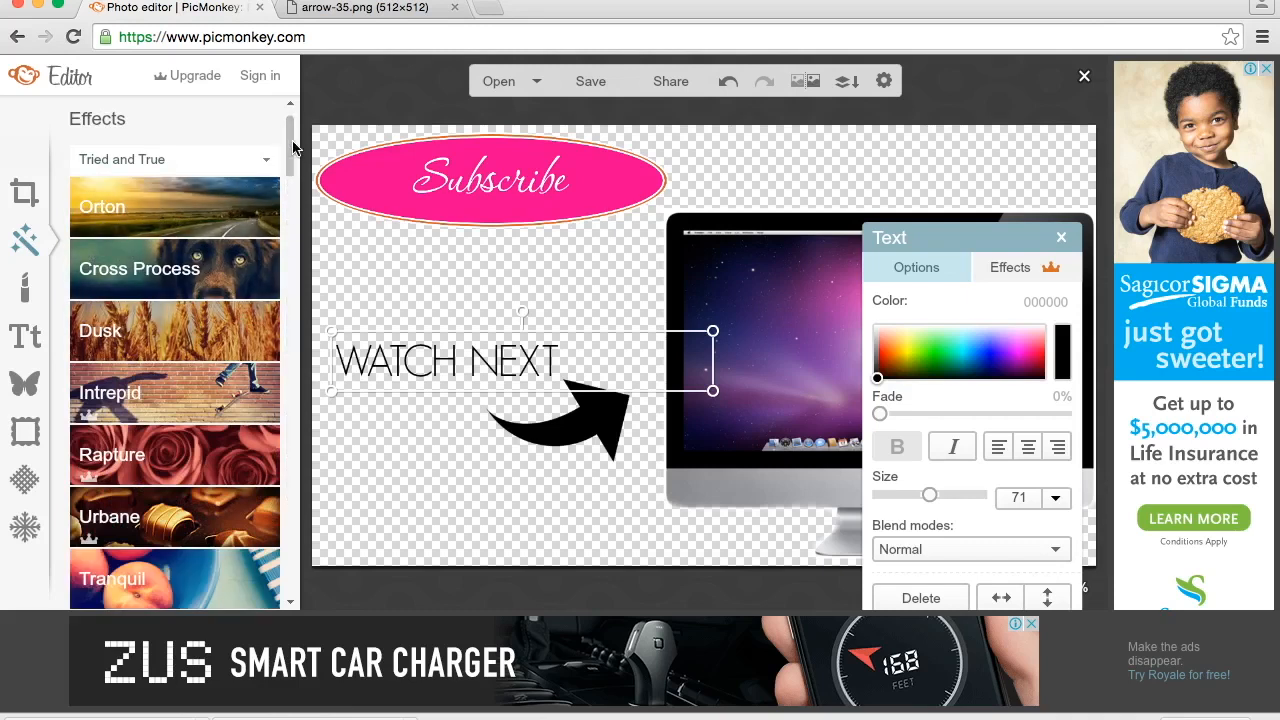
- Look through the available photo effects down to the Advanced group
left_click_drag(287, 134, 287, 538)
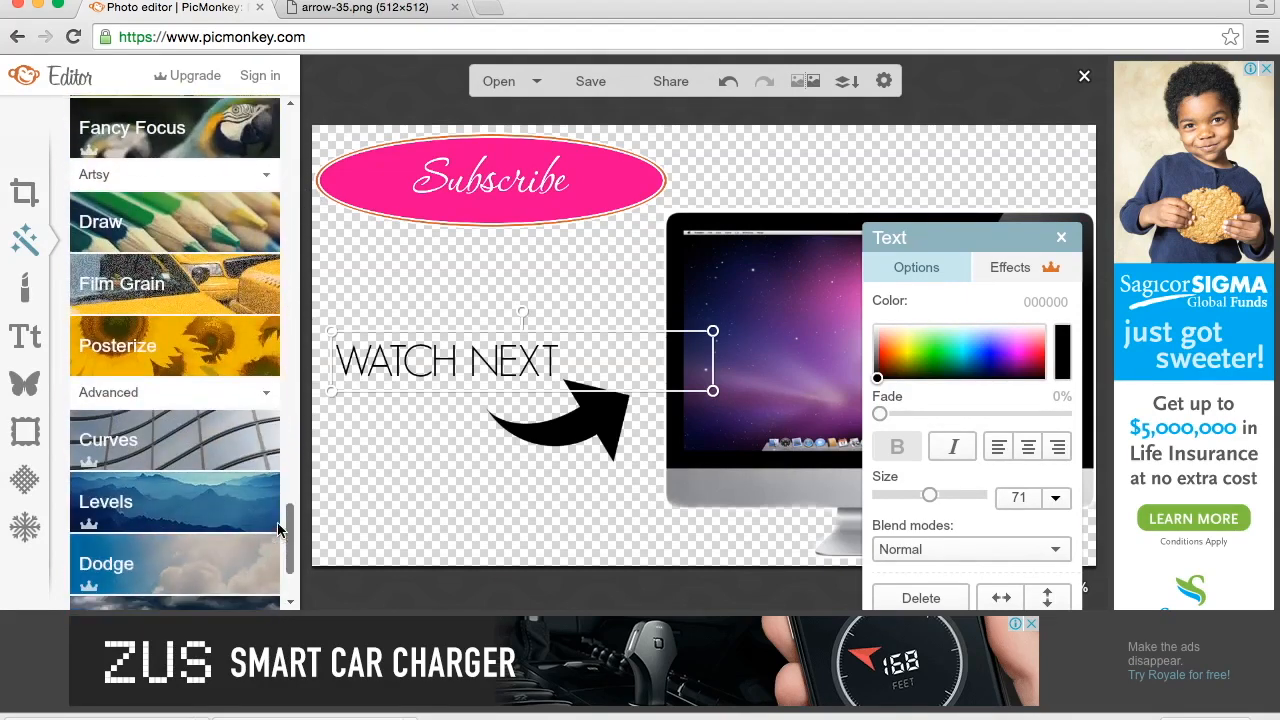
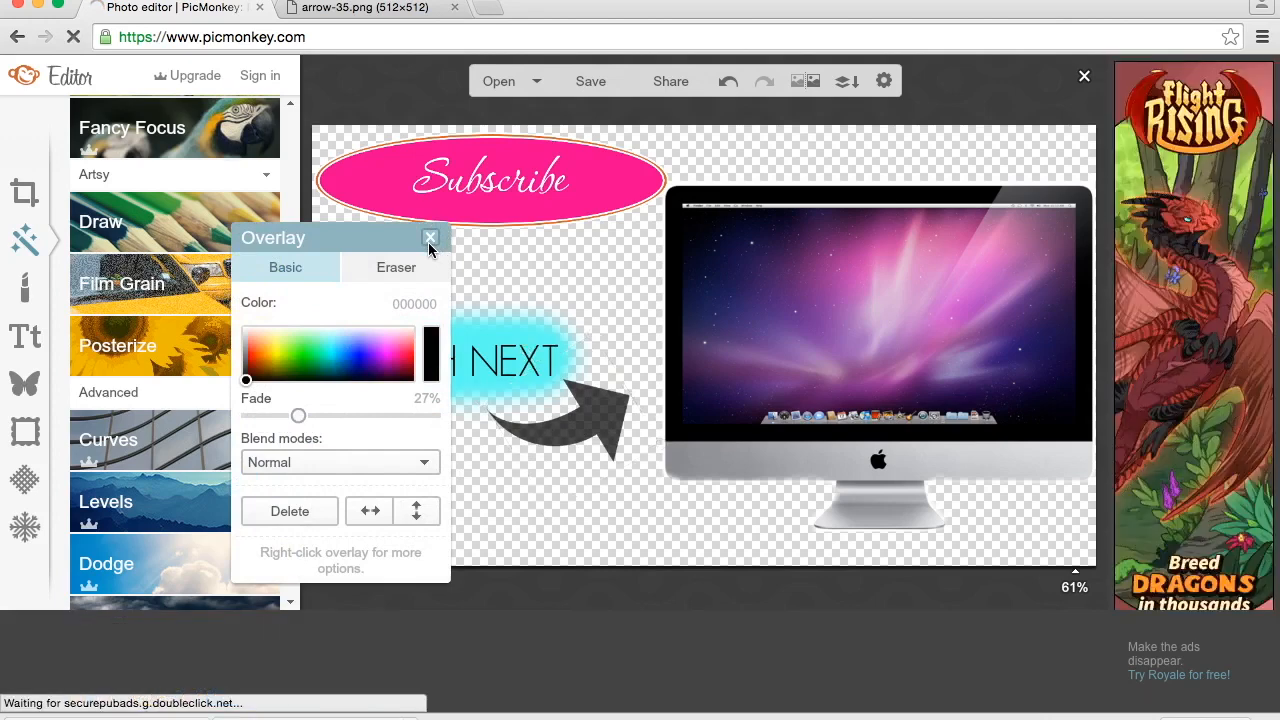
- Save the transparent 1280 × 720 design to the computer as a PNG named "AANEW end card"
left_click(429, 243)
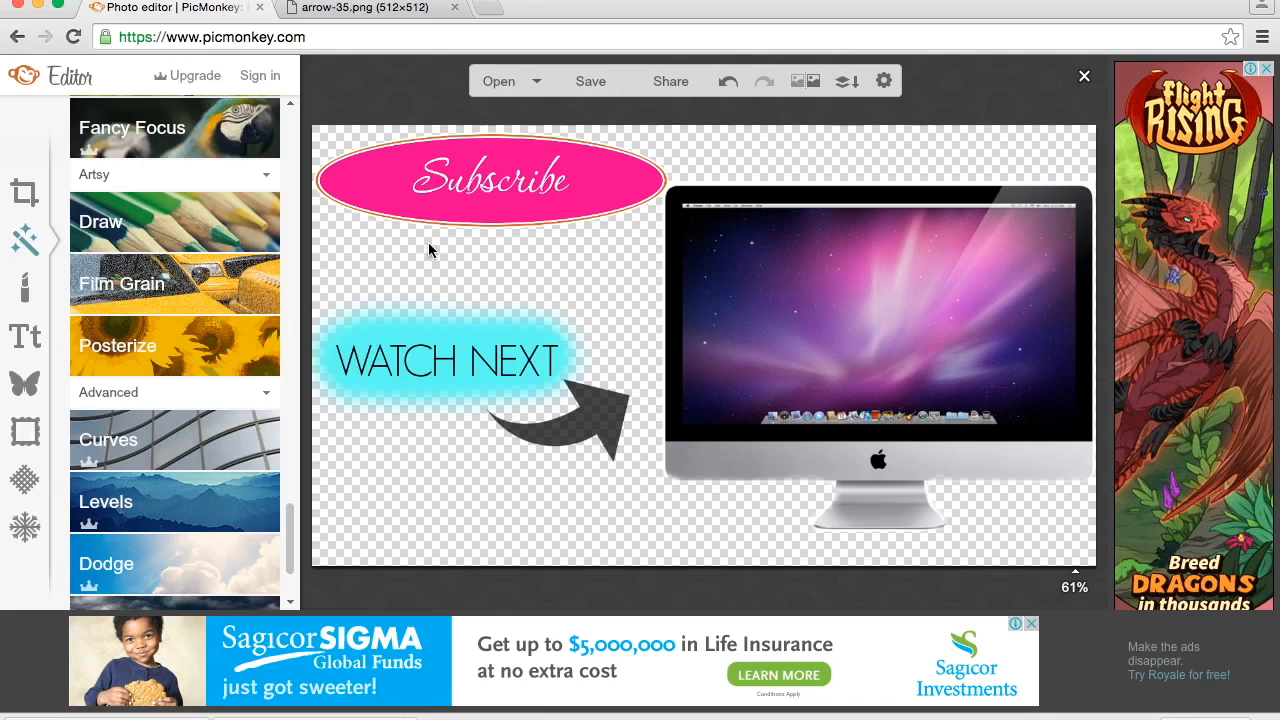
left_click(594, 82)
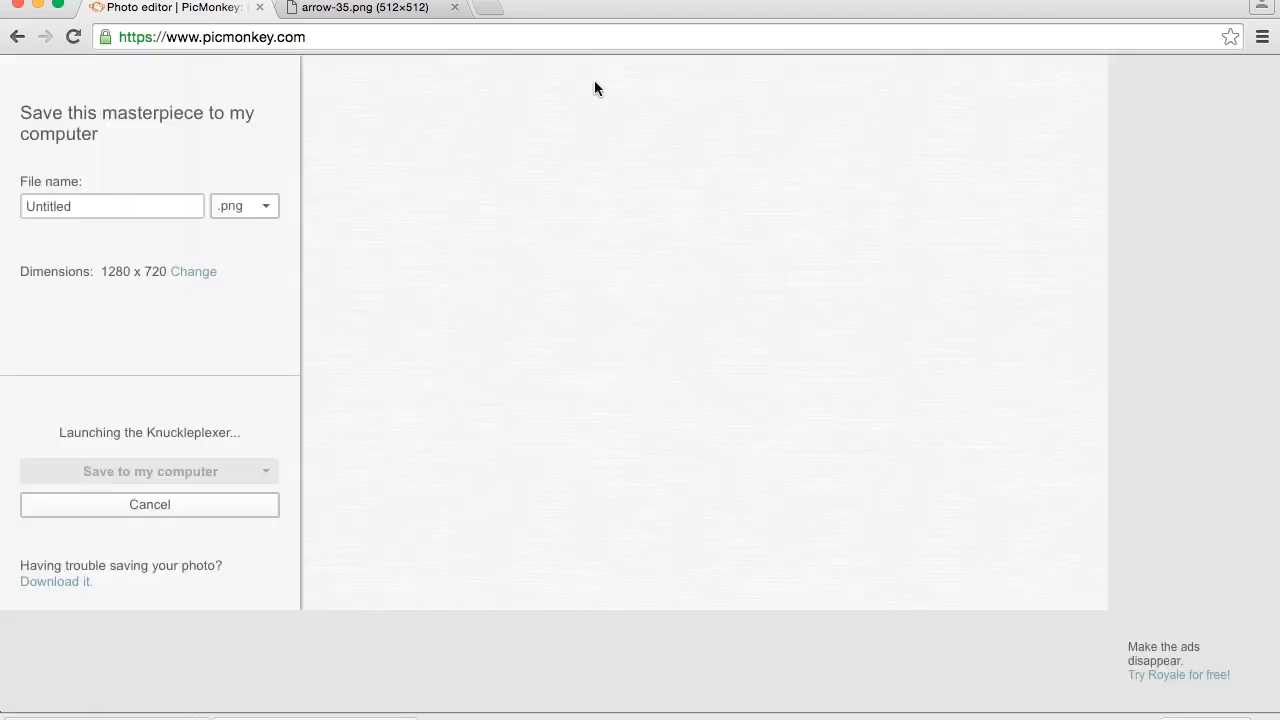
left_click(113, 206)
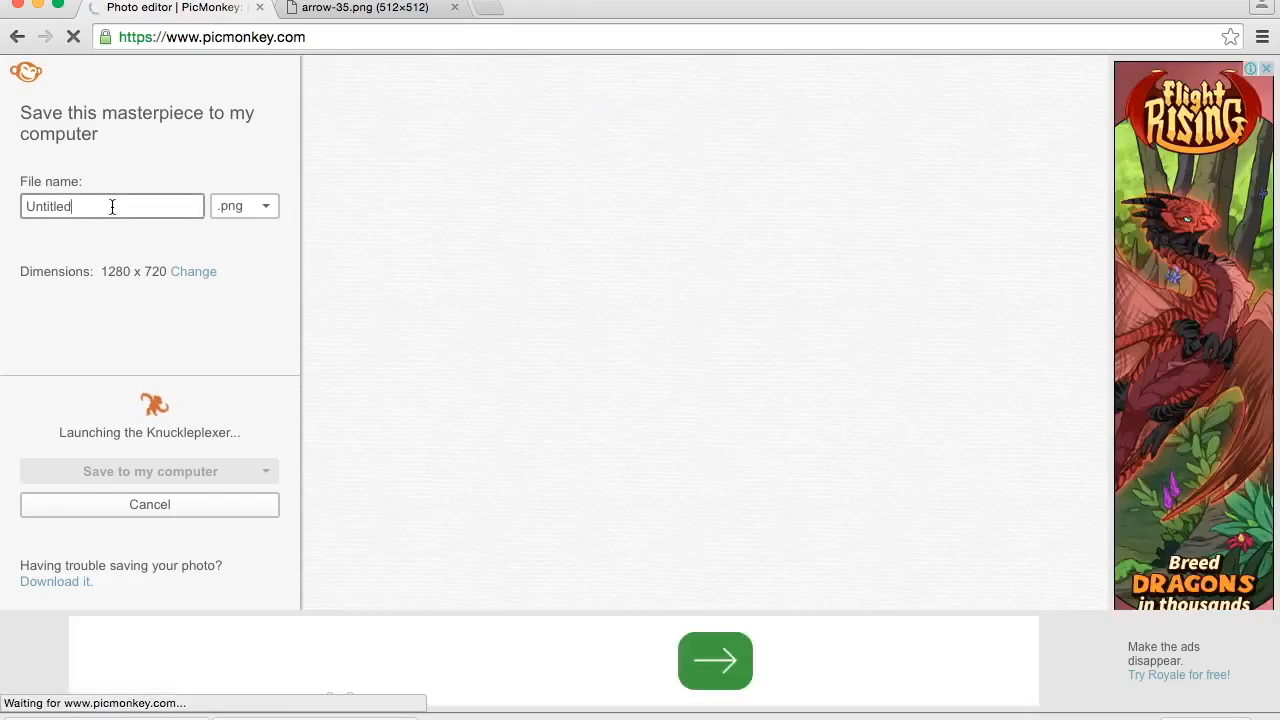
double_click(112, 206)
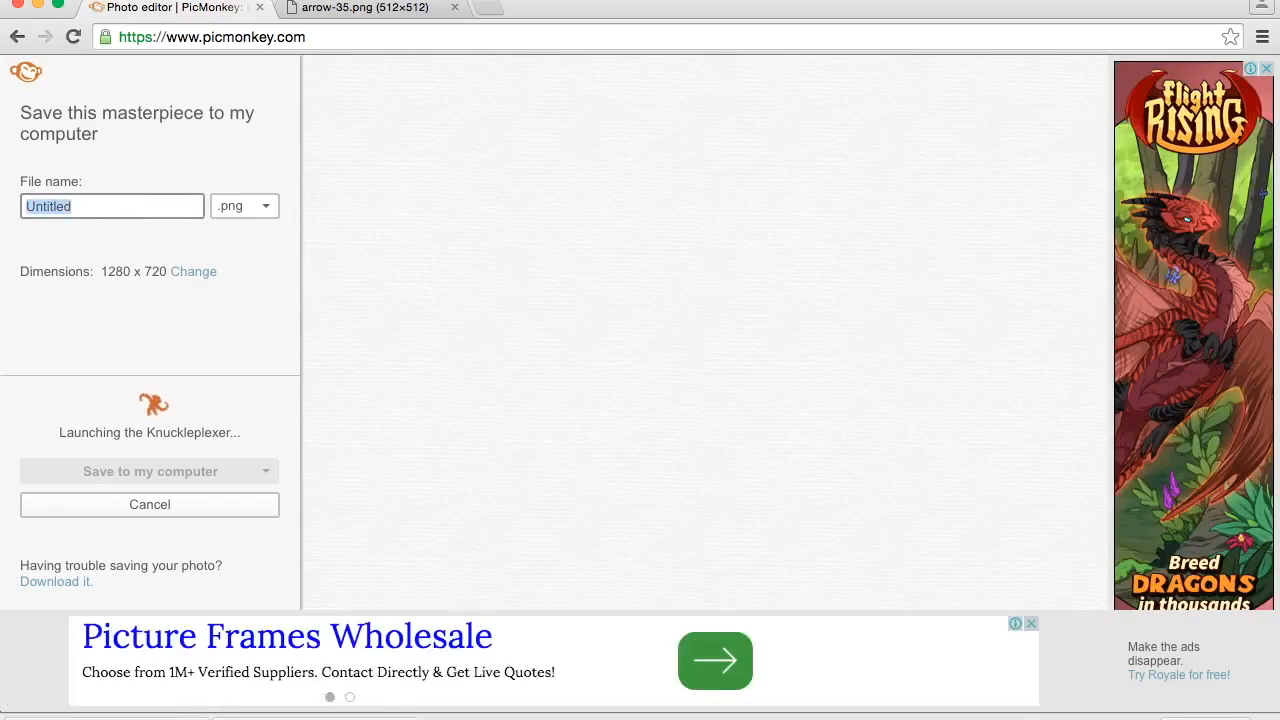
type("AANEW end card")
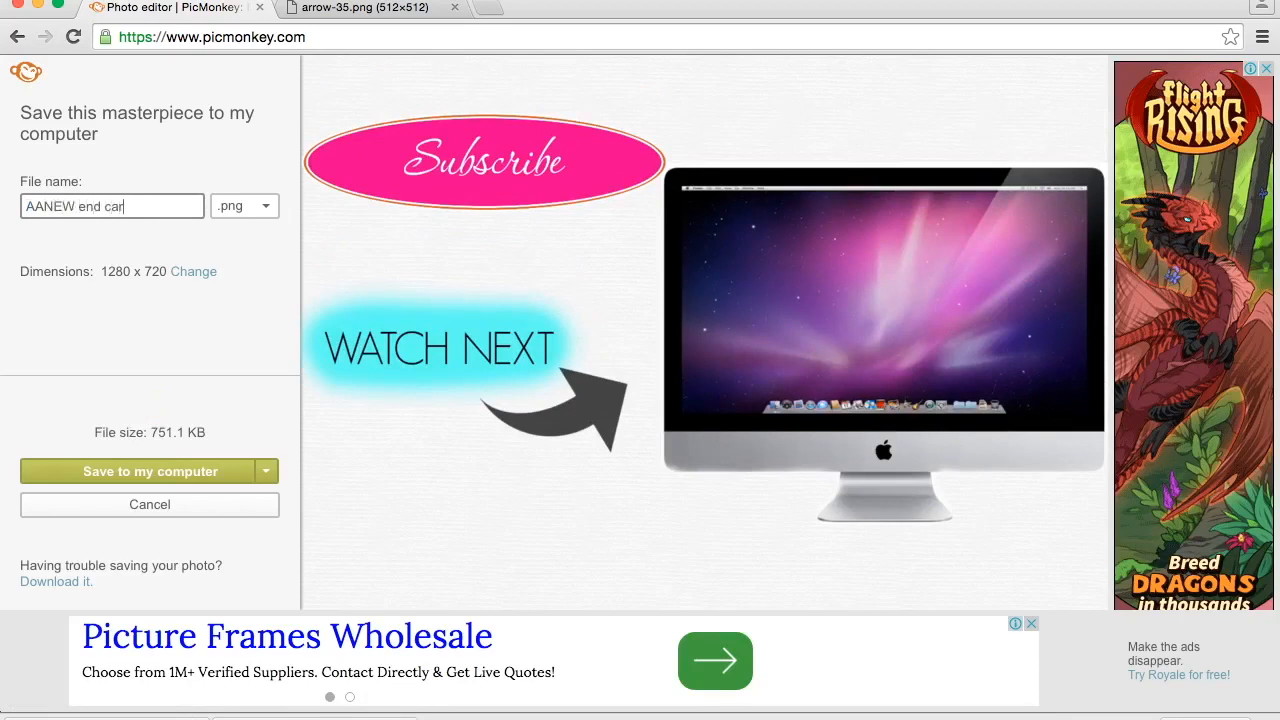
left_click(150, 472)
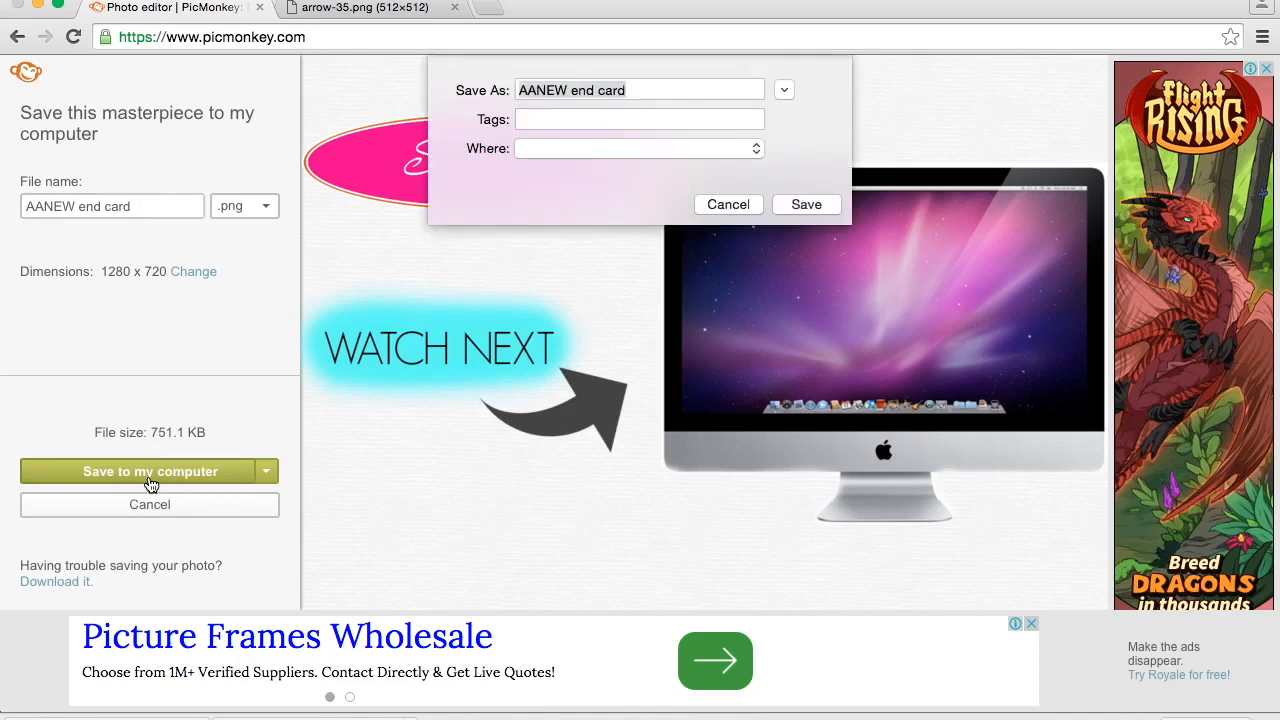
left_click(814, 205)
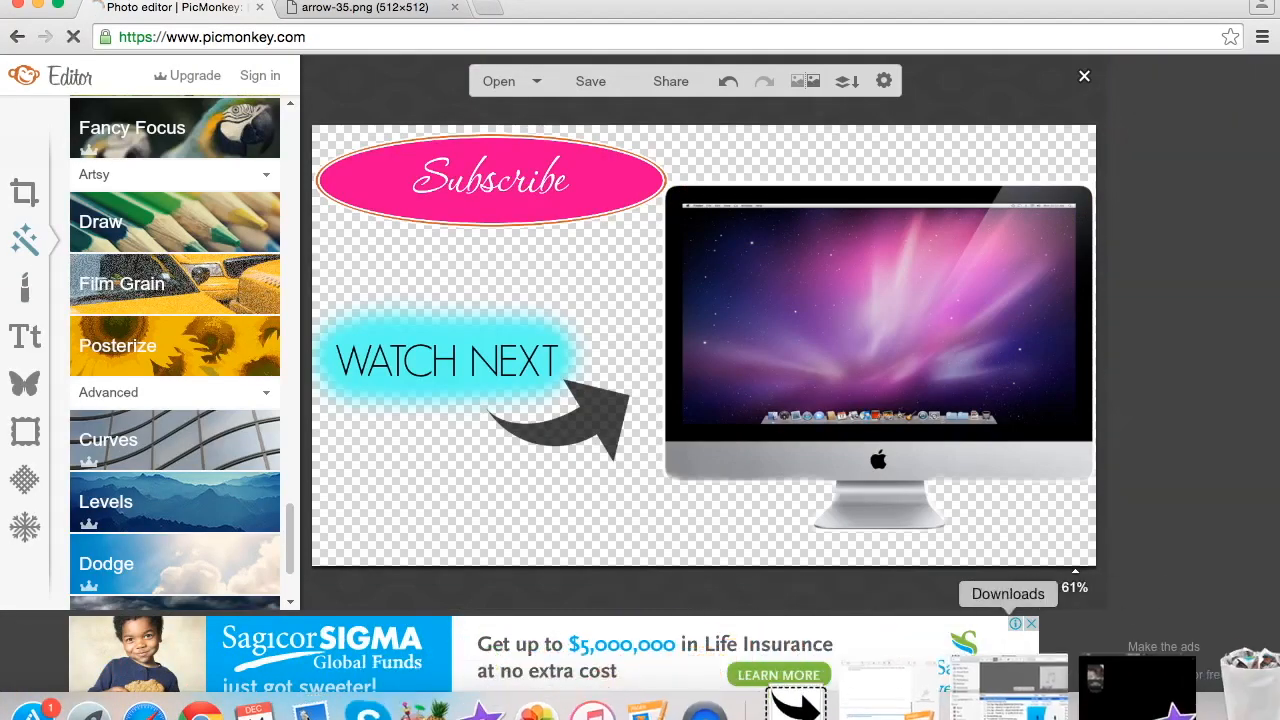
- Switch to iMovie and open the project "How I edit my IN VIDEO Logo"
left_click(1081, 713)
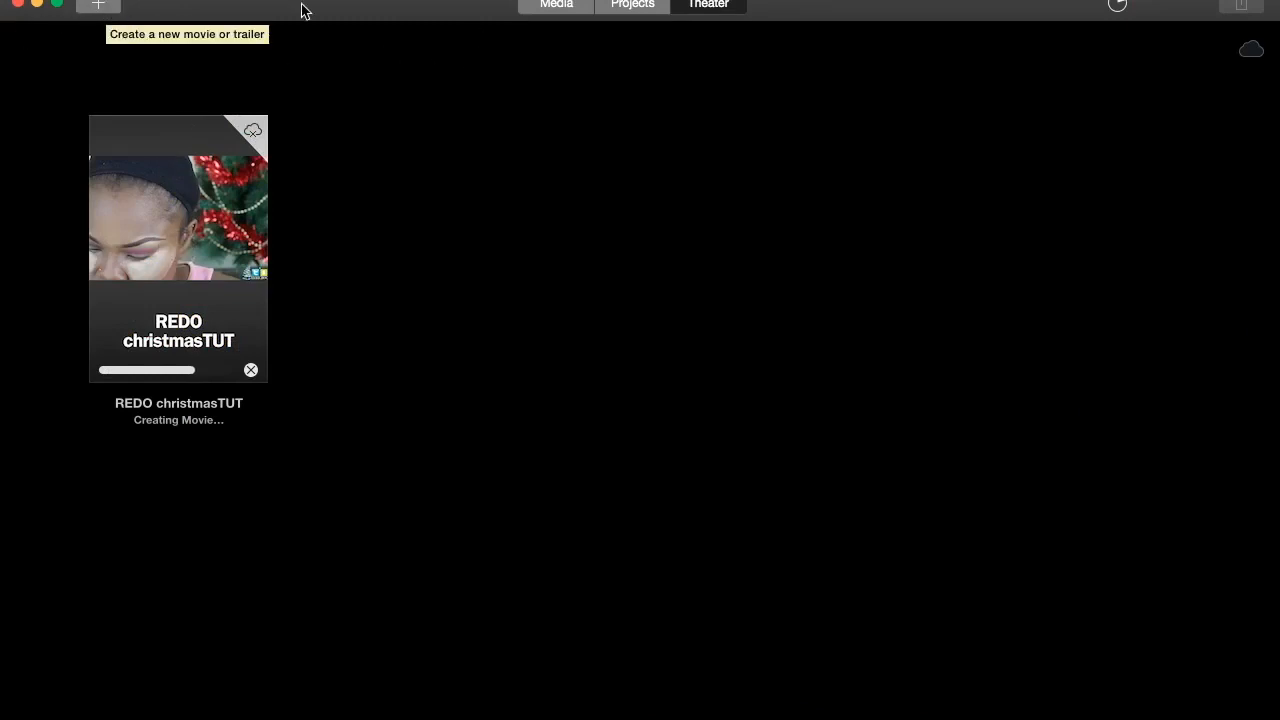
left_click(630, 5)
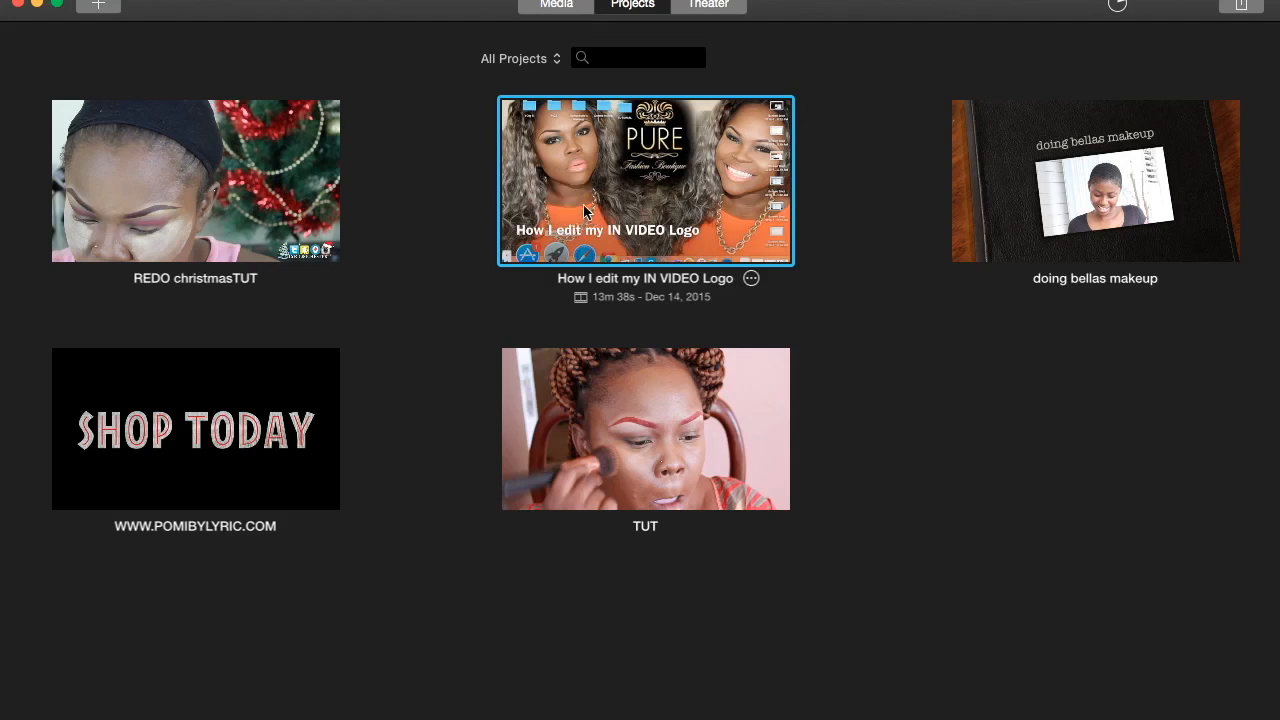
left_click(751, 280)
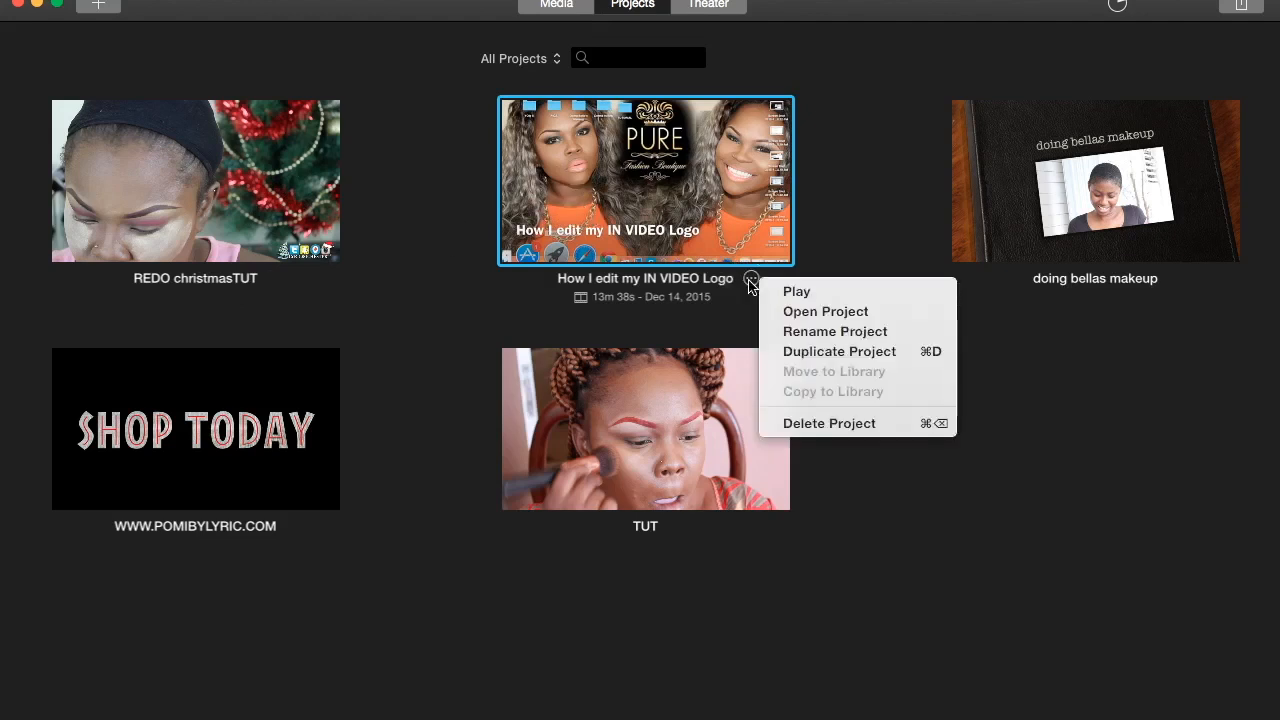
left_click(806, 316)
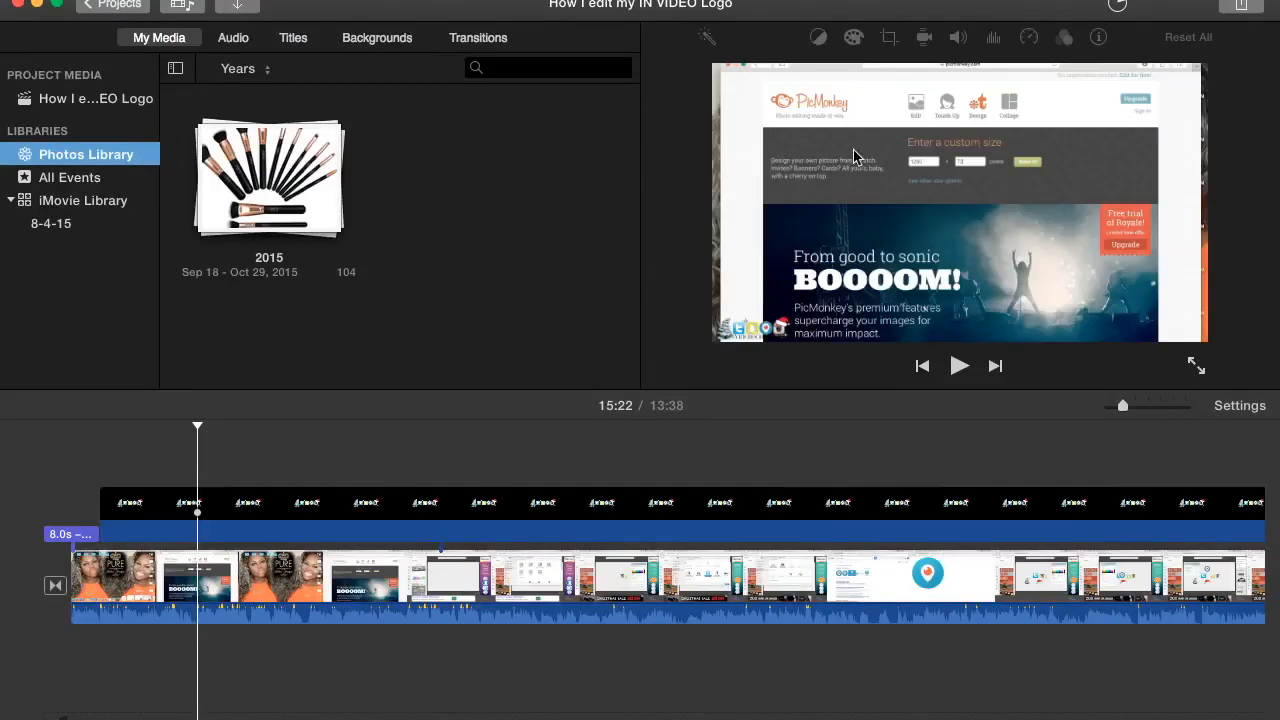
- Add "AANEW end card.png" from the Downloads folder to the end of the project timeline
scroll(648, 527, "right", 8)
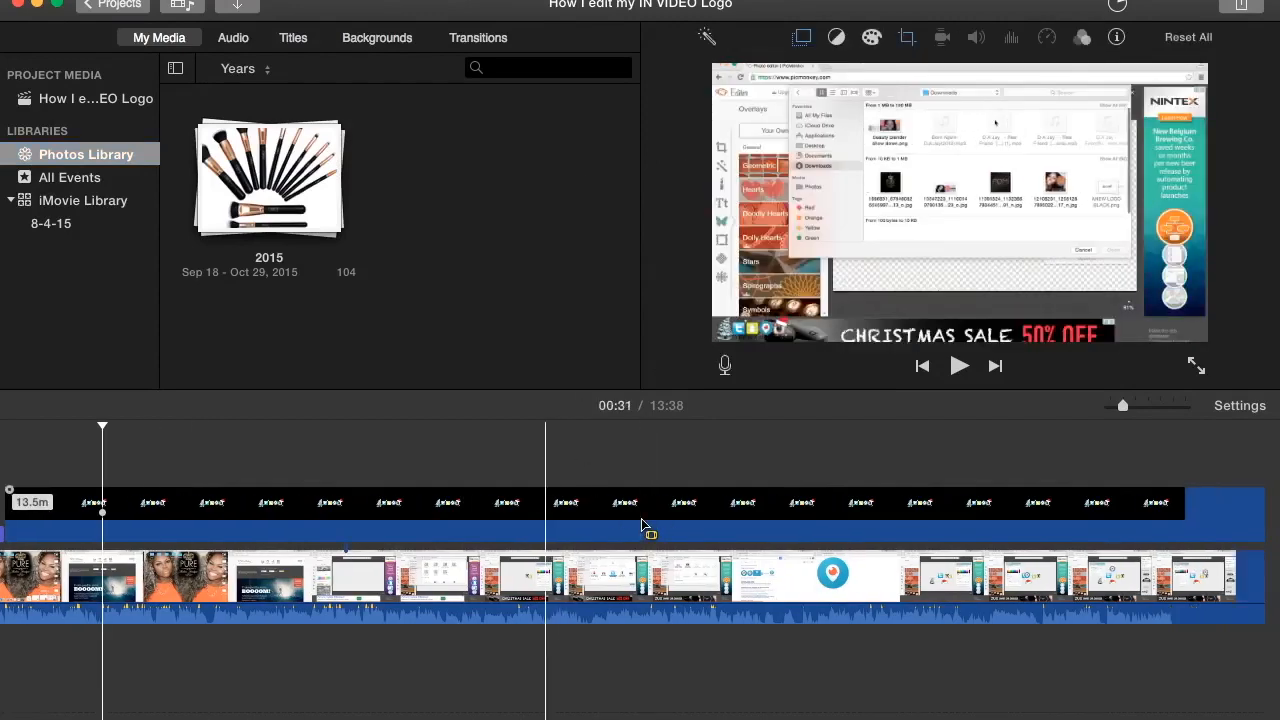
scroll(386, 528, "right", 10)
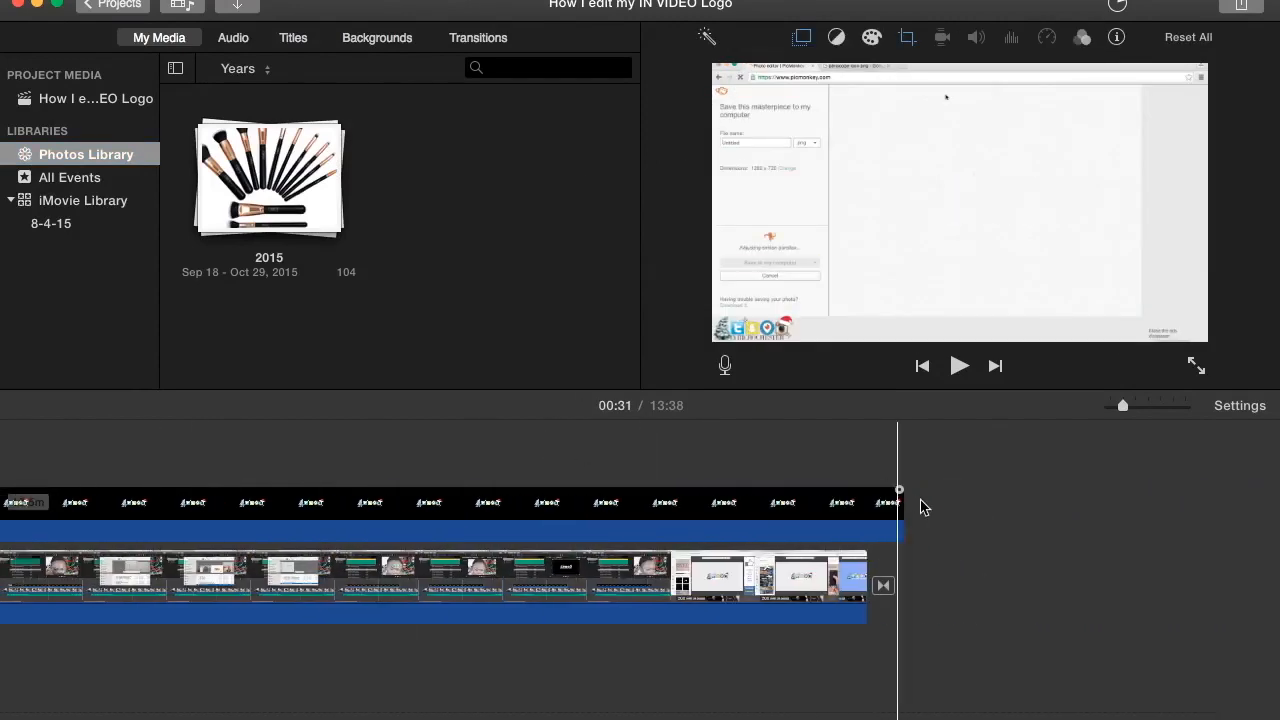
left_click(950, 512)
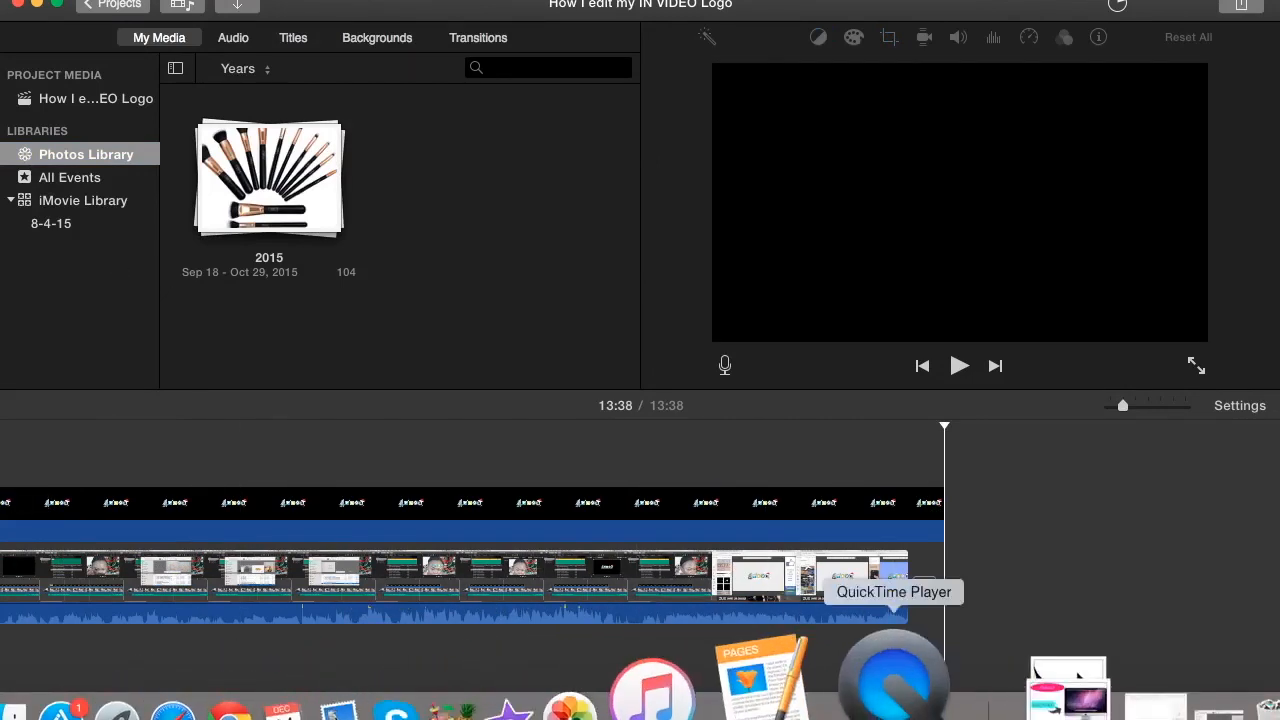
left_click(967, 685)
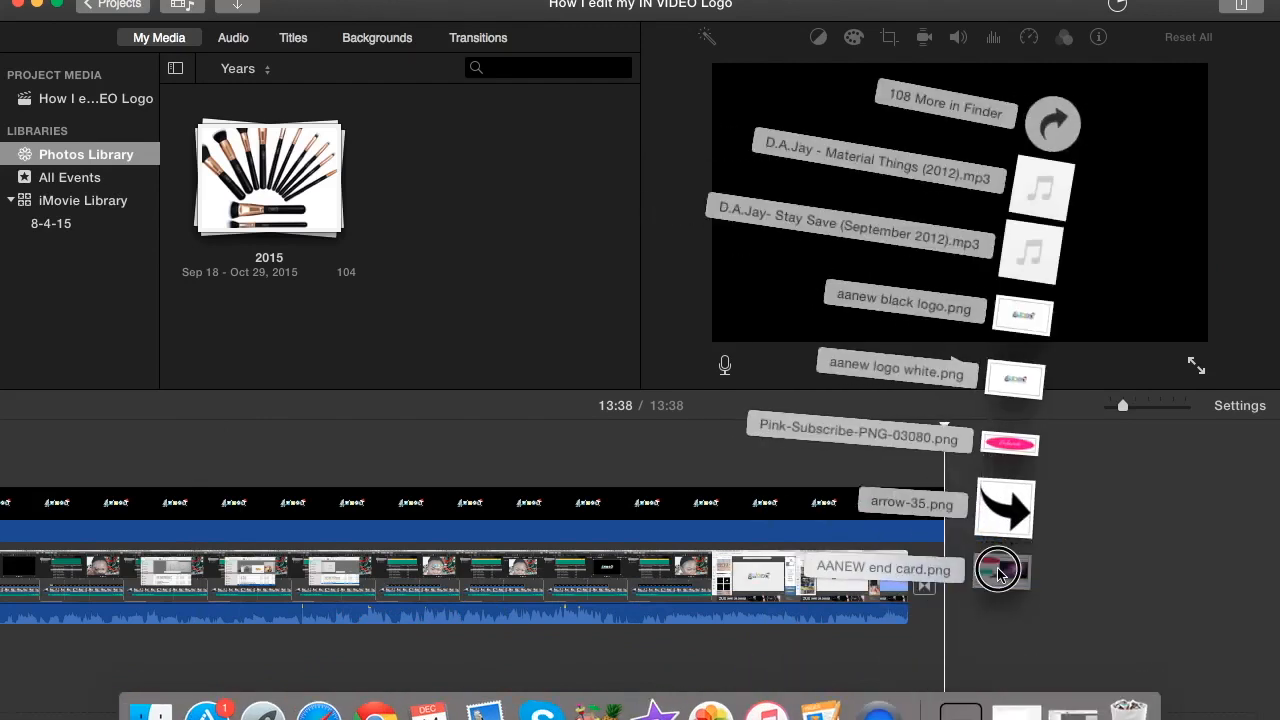
left_click_drag(997, 570, 1073, 562)
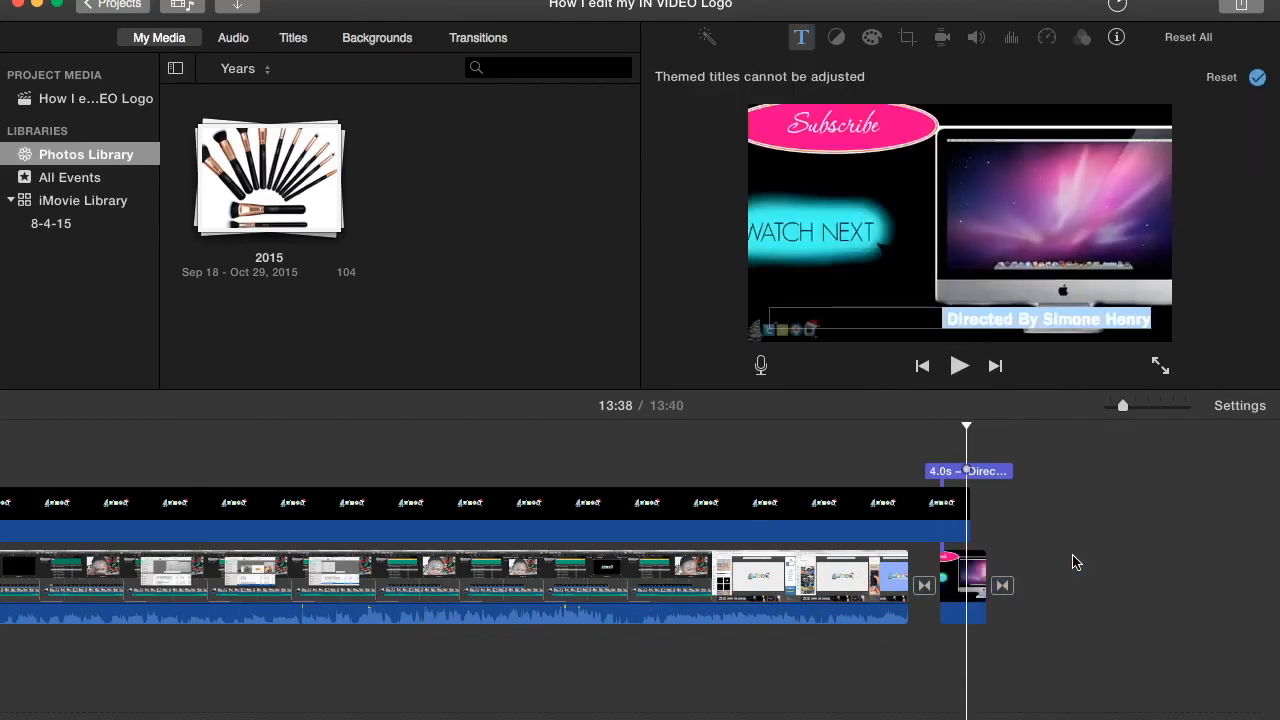
- Try the Ken Burns and Crop to Fill styles on the end card clip, and set its crop style to Fit
left_click(970, 575)
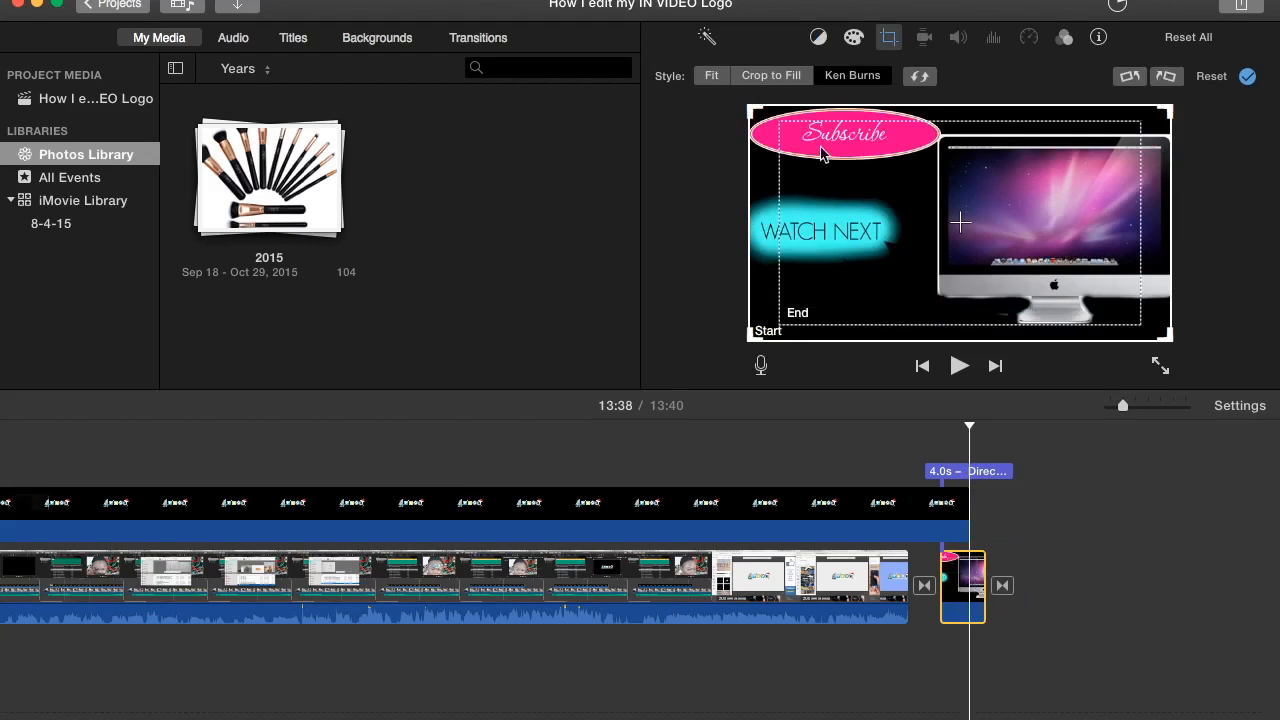
left_click(712, 76)
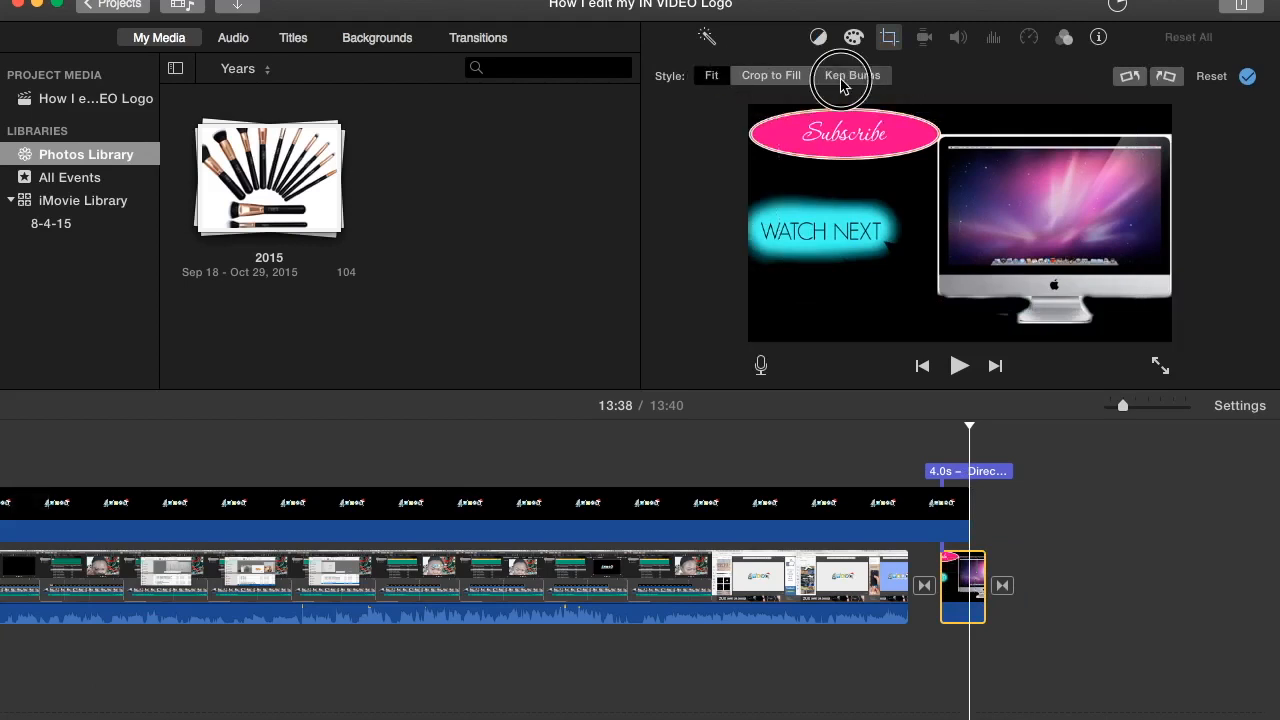
left_click(829, 77)
left_click(768, 77)
left_click(709, 77)
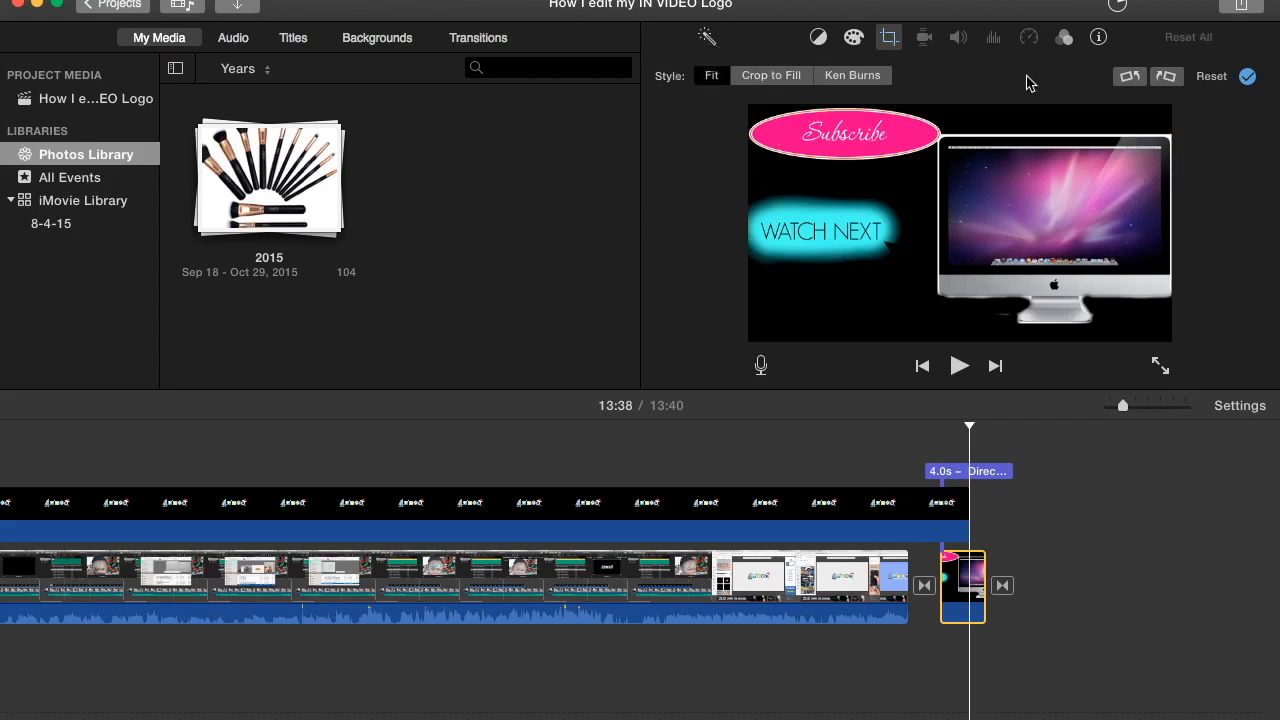
- Switch to PicMonkey in Chrome and apply a white (ffffff), non-transparent canvas color to the end card design
mouse_move(518, 690)
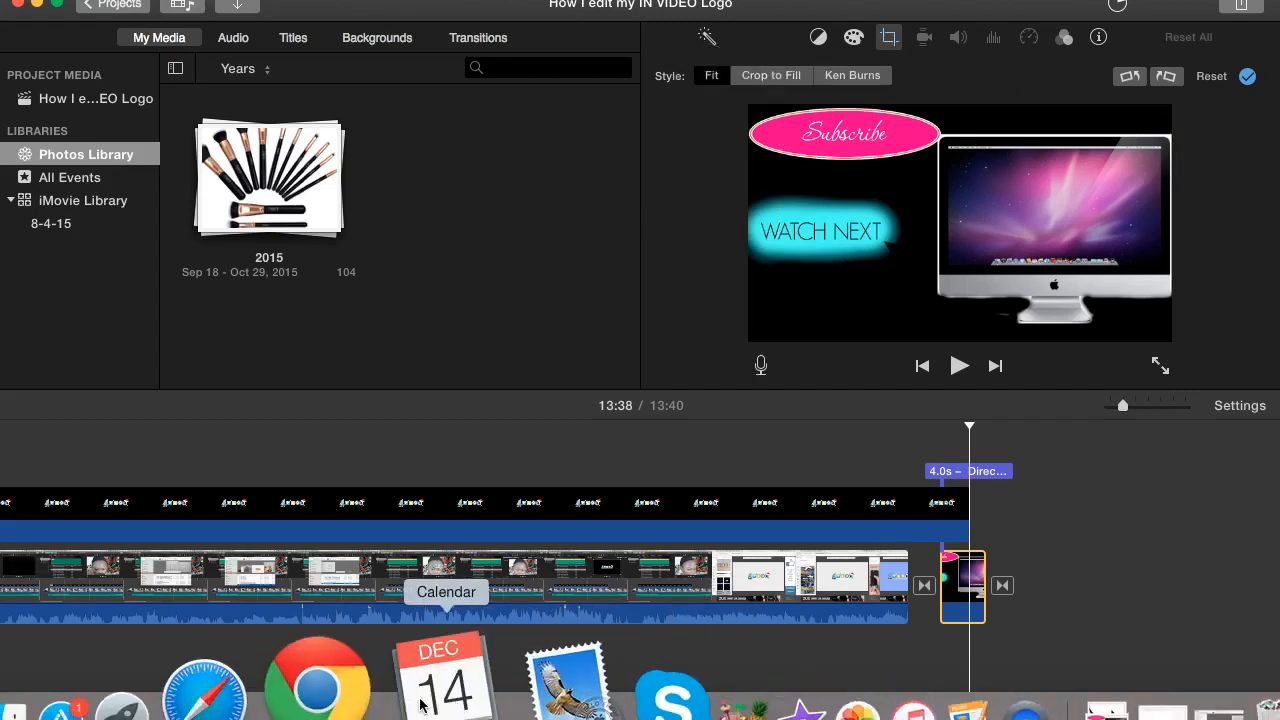
left_click(350, 685)
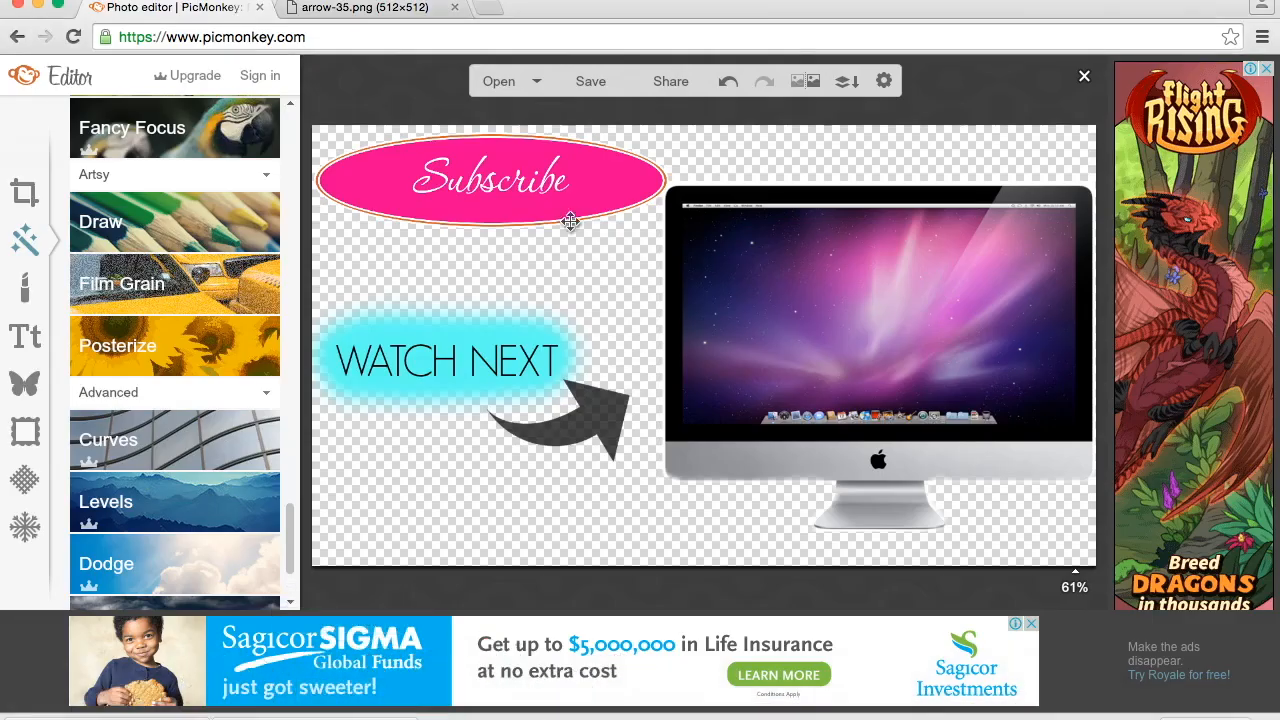
left_click(28, 194)
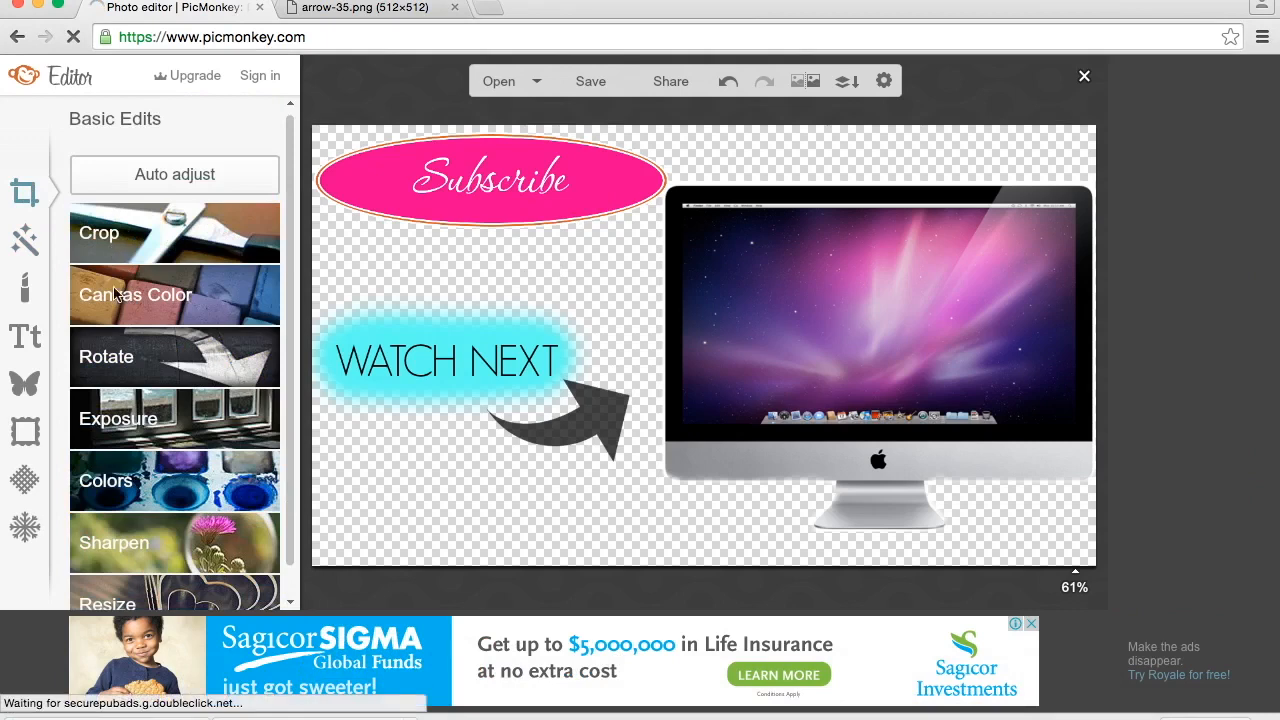
left_click(117, 314)
left_click(122, 340)
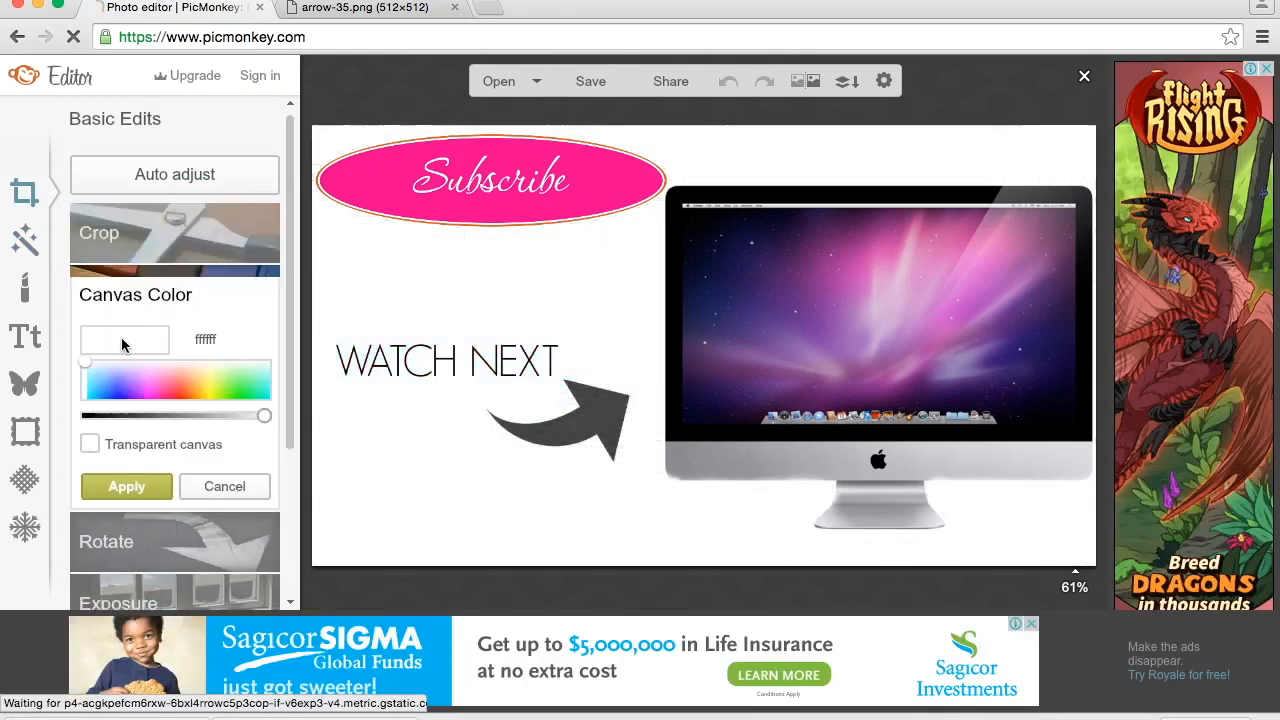
left_click(140, 490)
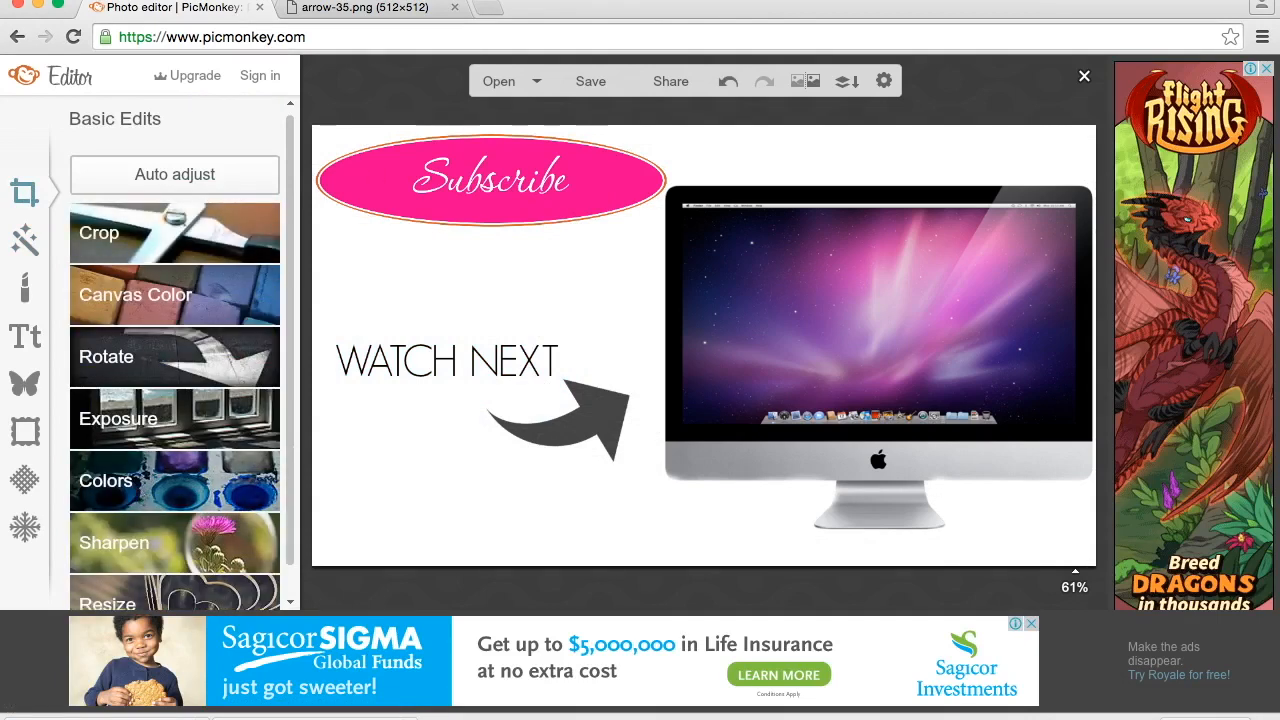
- Save the white-background design to the computer as a JPG named "aanew endcard white"
left_click(587, 90)
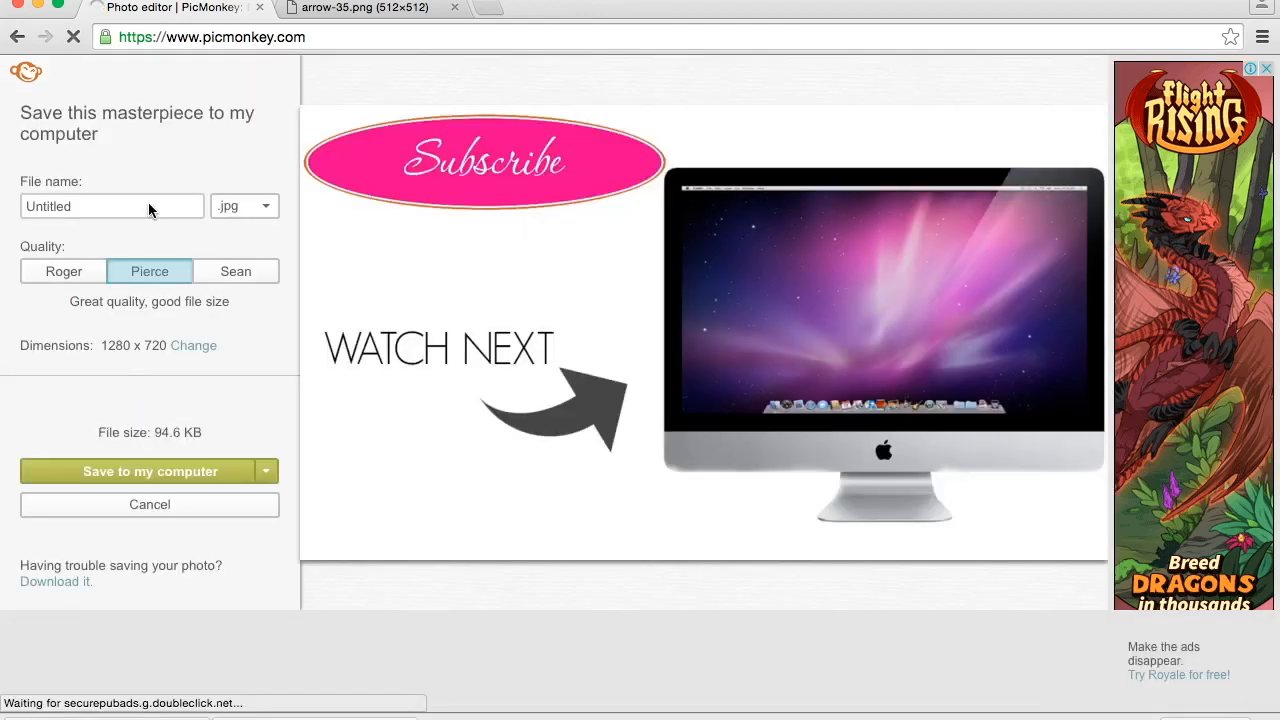
left_click(149, 207)
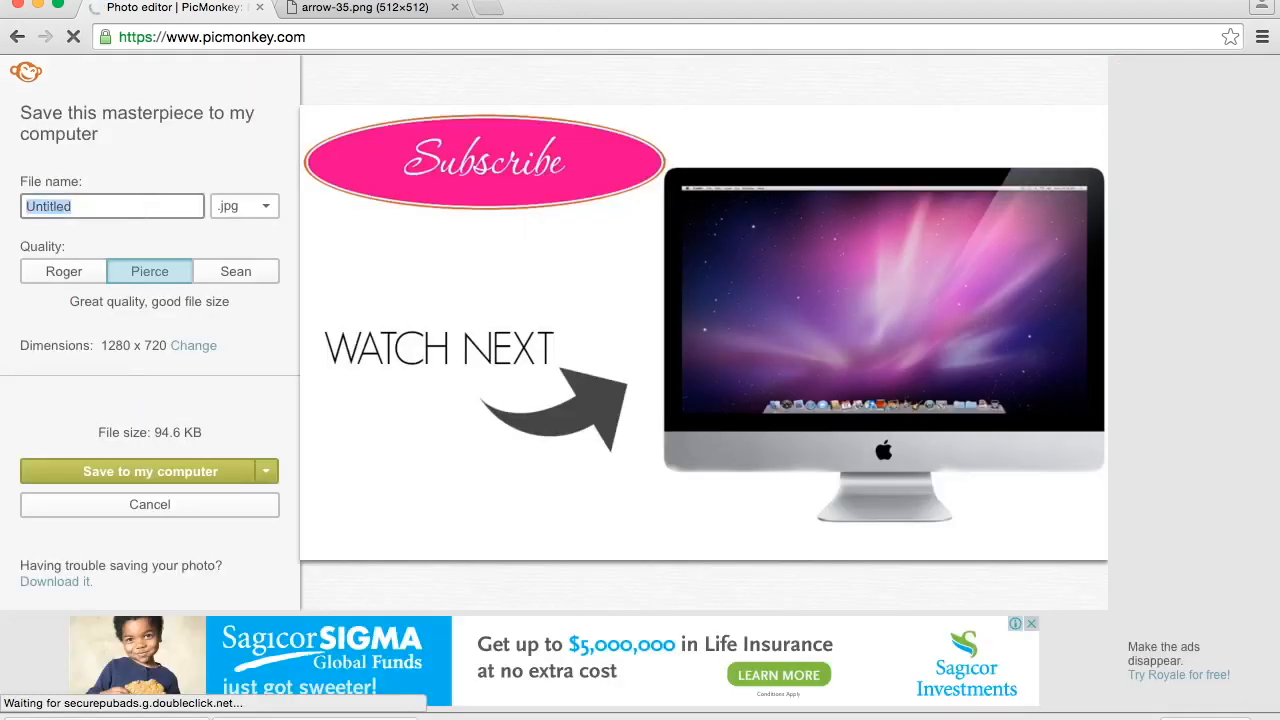
type("aanew endcard wh")
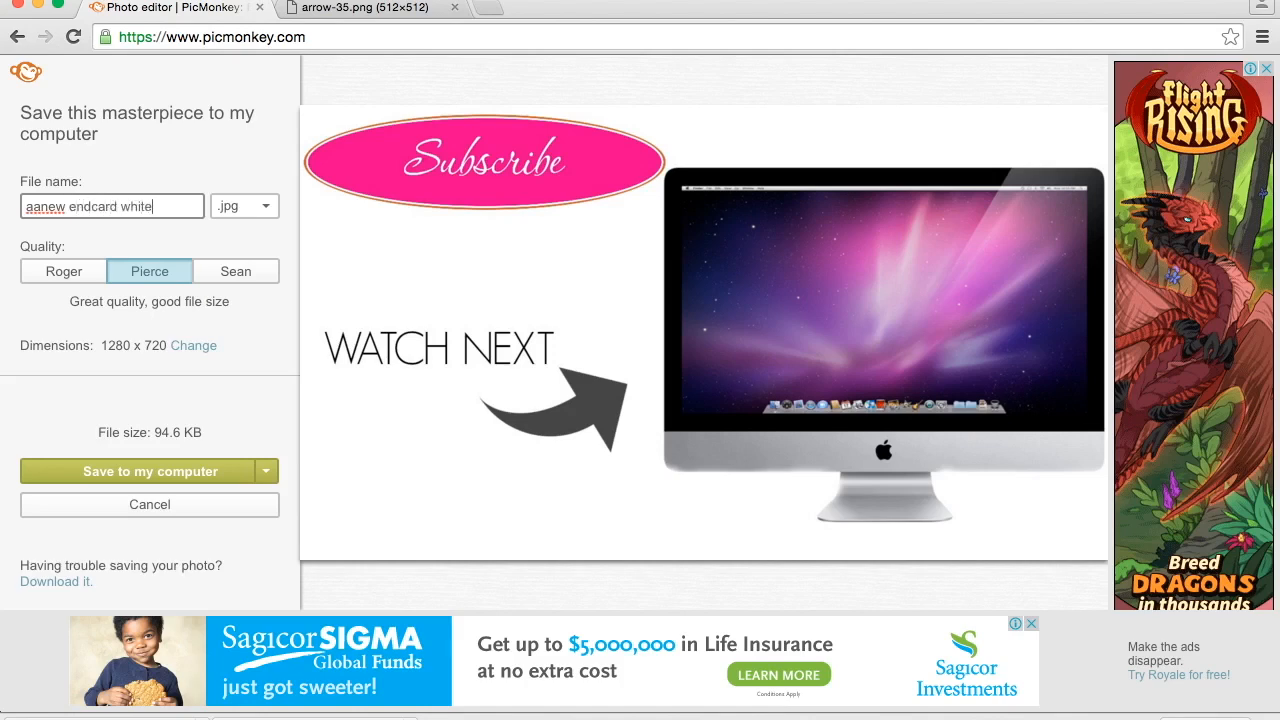
left_click(141, 474)
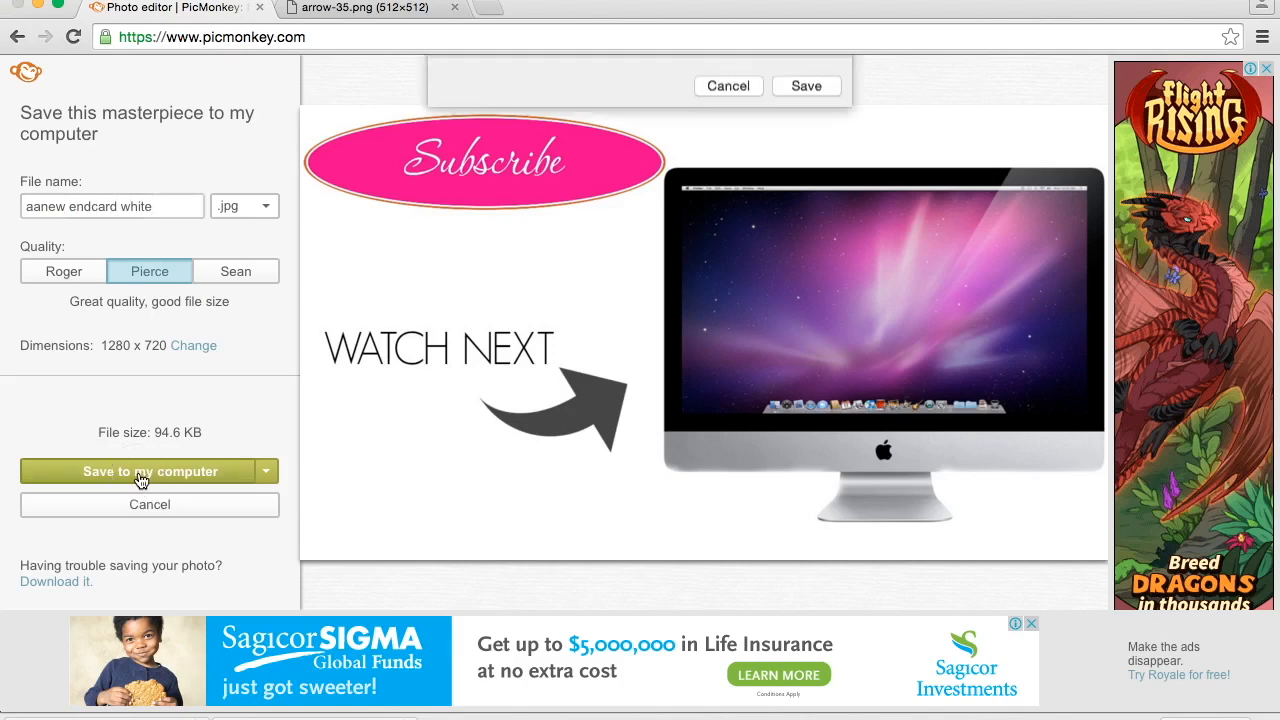
left_click(809, 204)
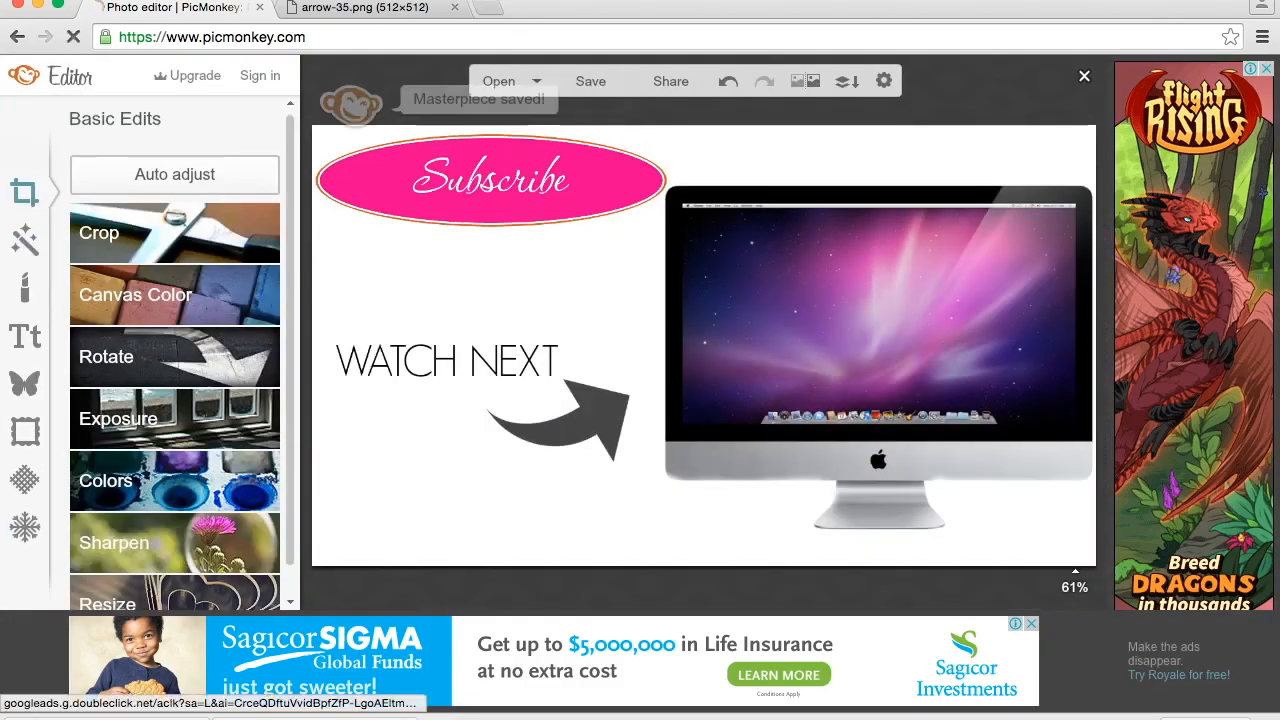
- Switch to iMovie and delete the transparent end card clip from the end of the timeline
mouse_move(545, 712)
left_click(657, 703)
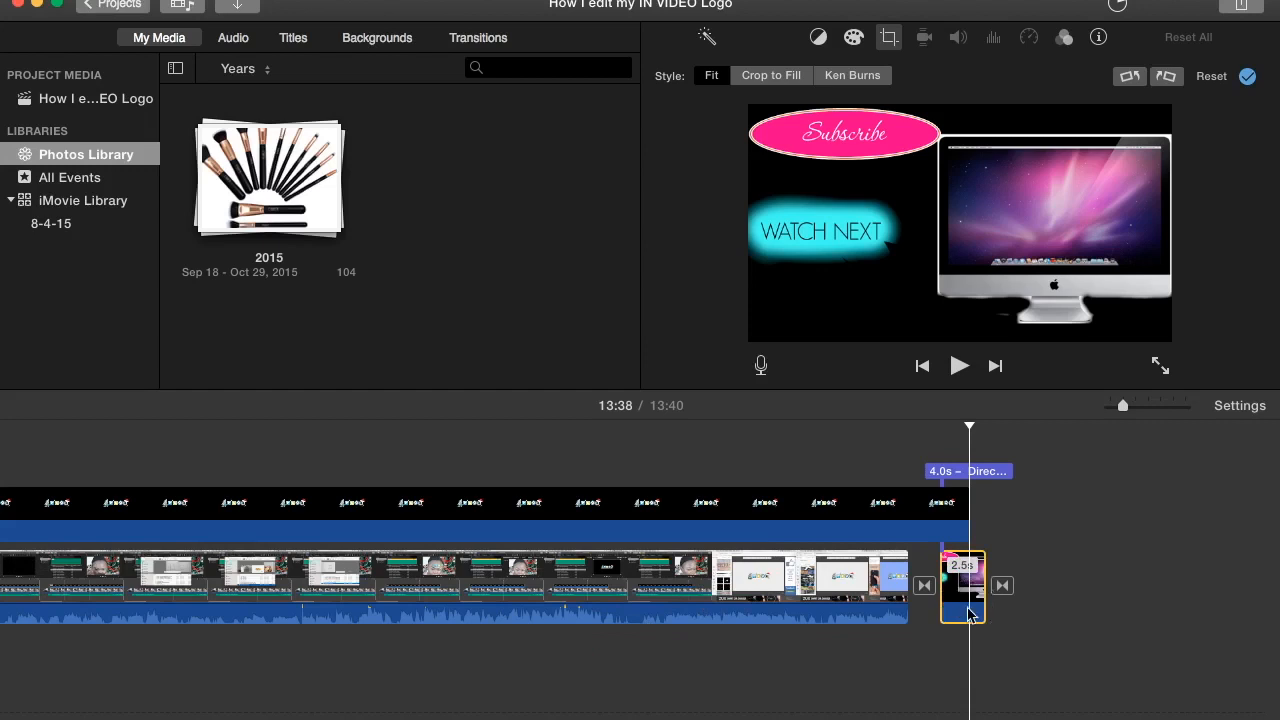
key("Delete")
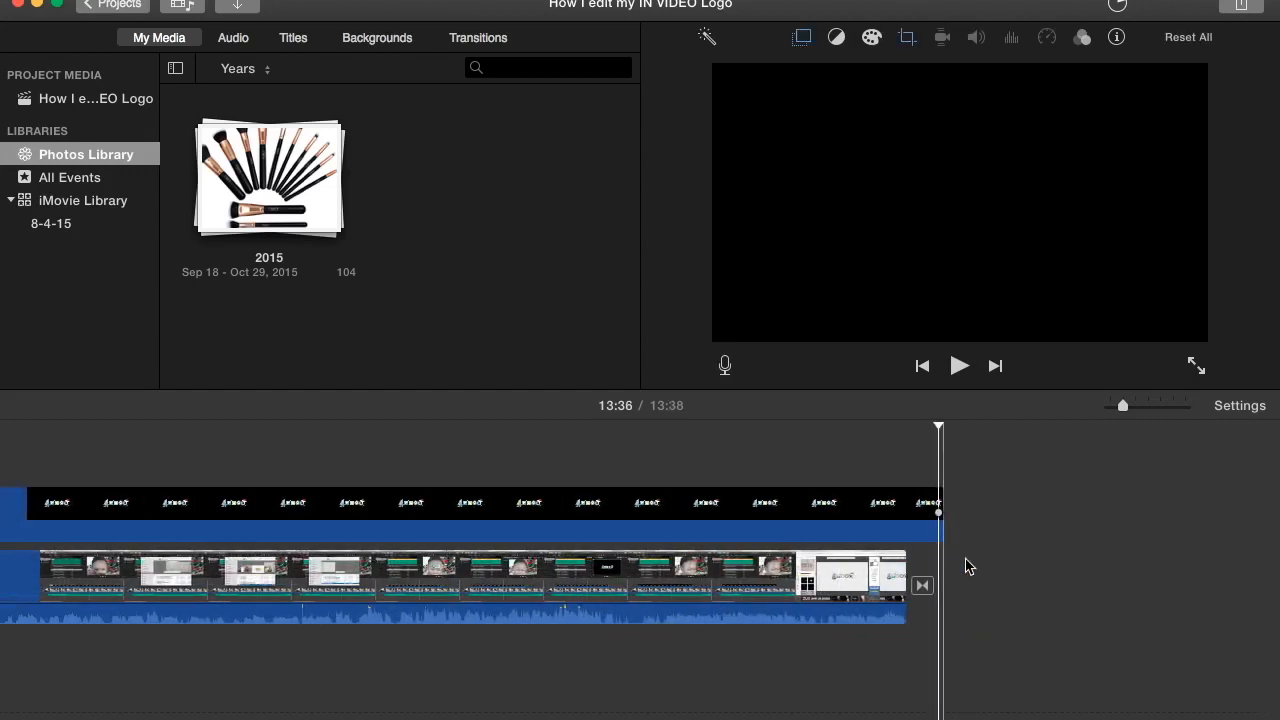
- Add "aanew endcard white.jpg" from the Downloads folder to the end of the timeline and select the new clip
mouse_move(957, 716)
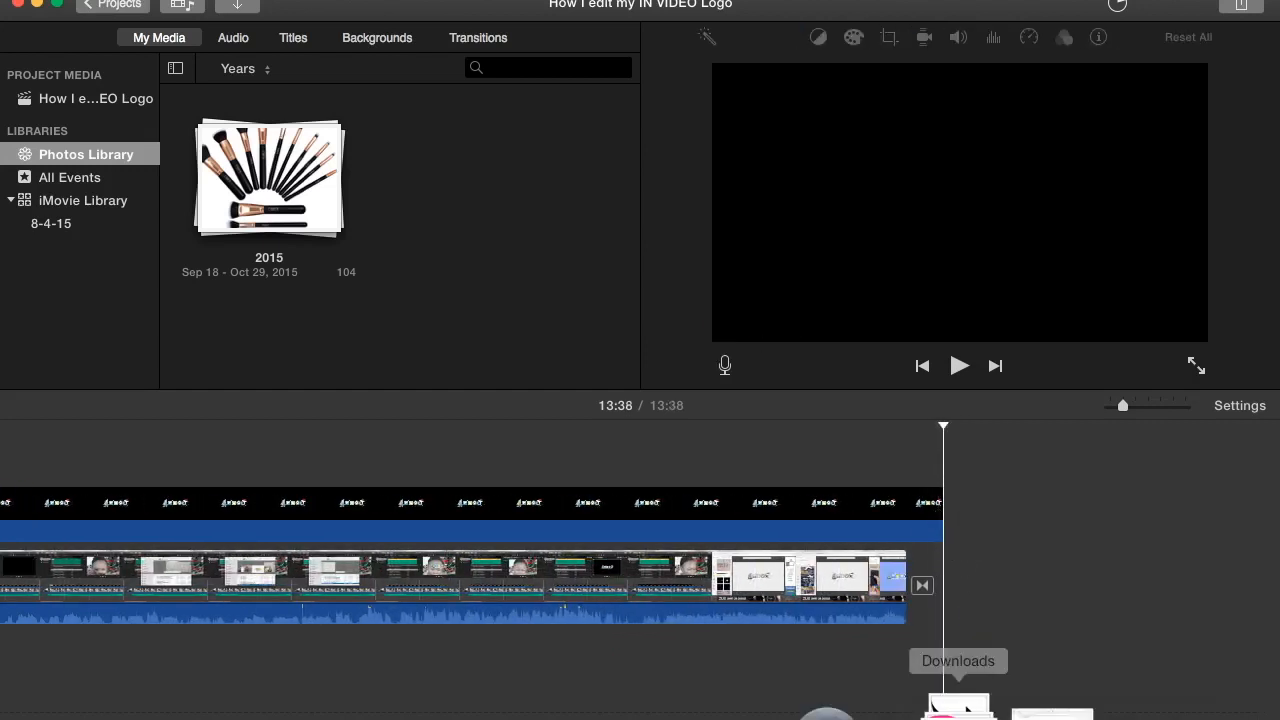
left_click(962, 690)
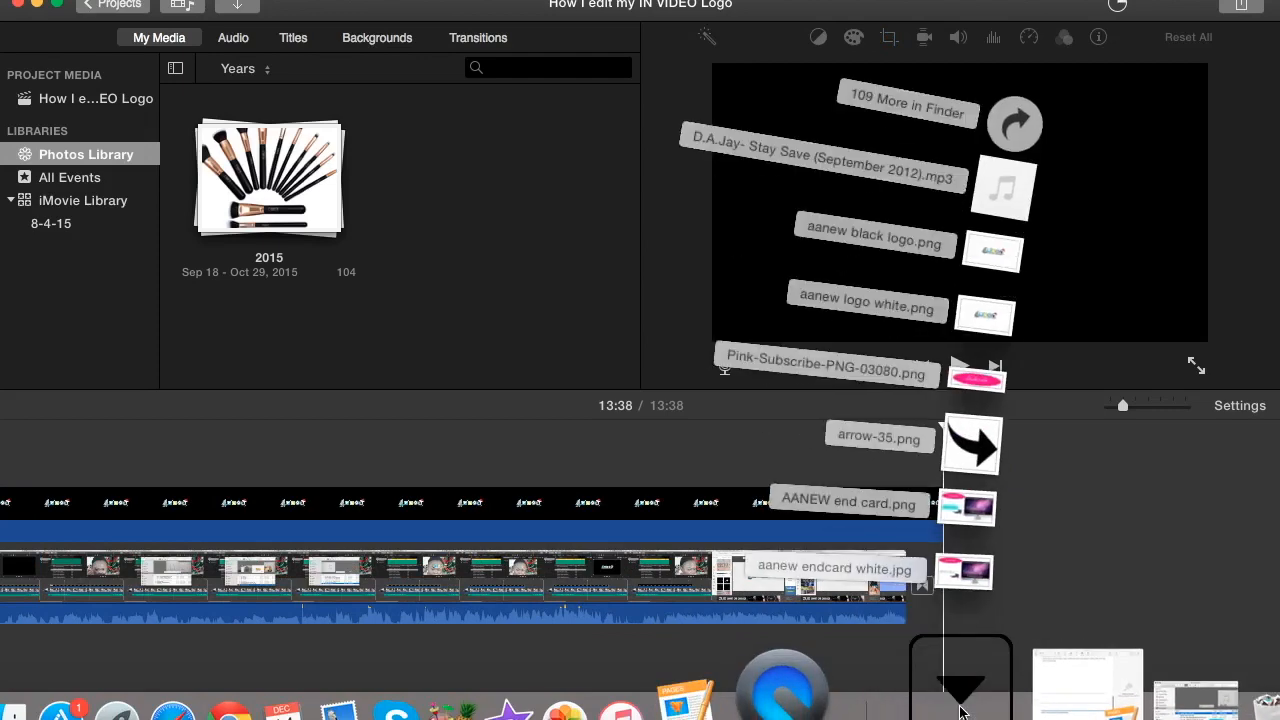
mouse_move(1008, 572)
left_mouse_down()
mouse_move(1080, 589)
mouse_move(1000, 586)
left_mouse_up()
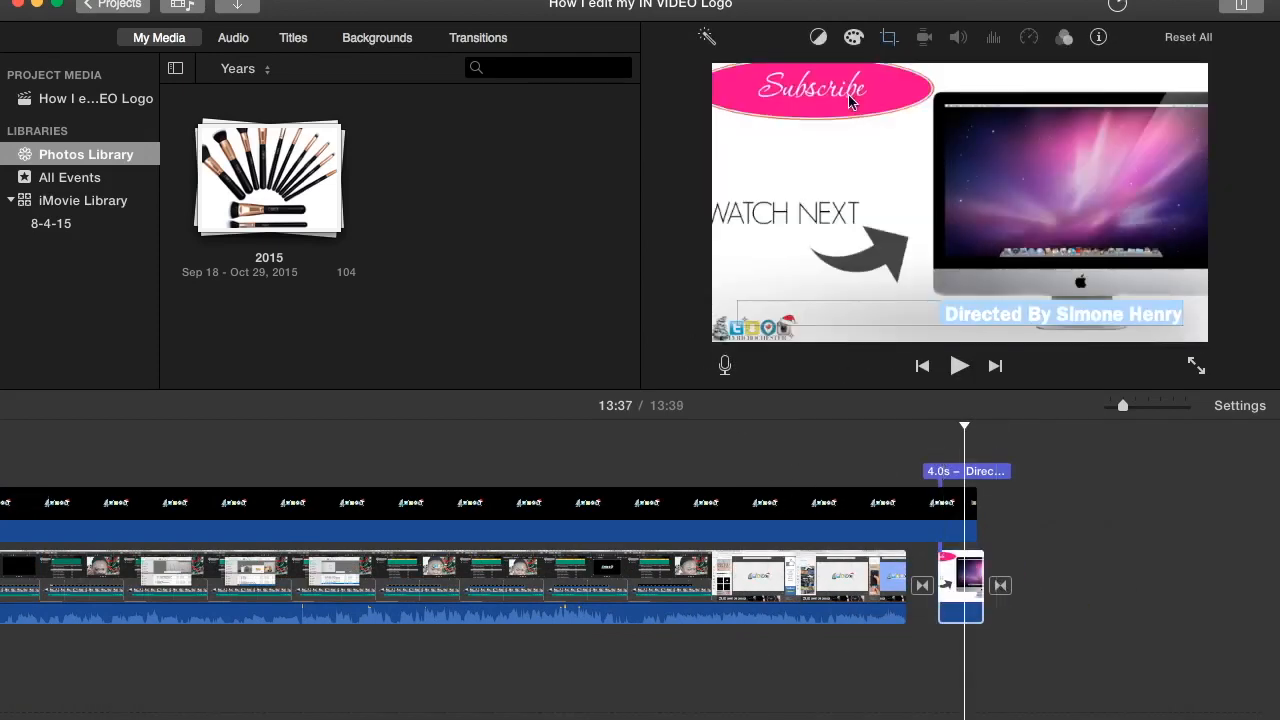
left_click(952, 596)
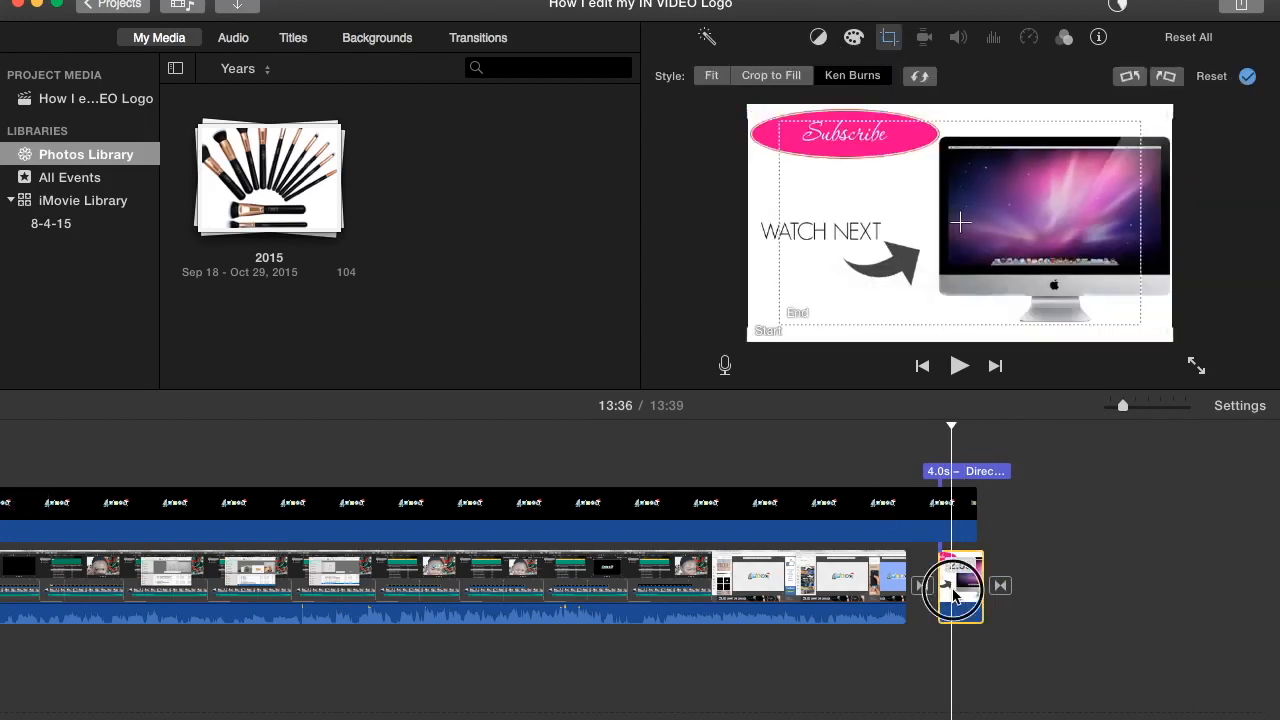
- Set the cropping style of the white end card clip to Fit and apply it
left_click(717, 80)
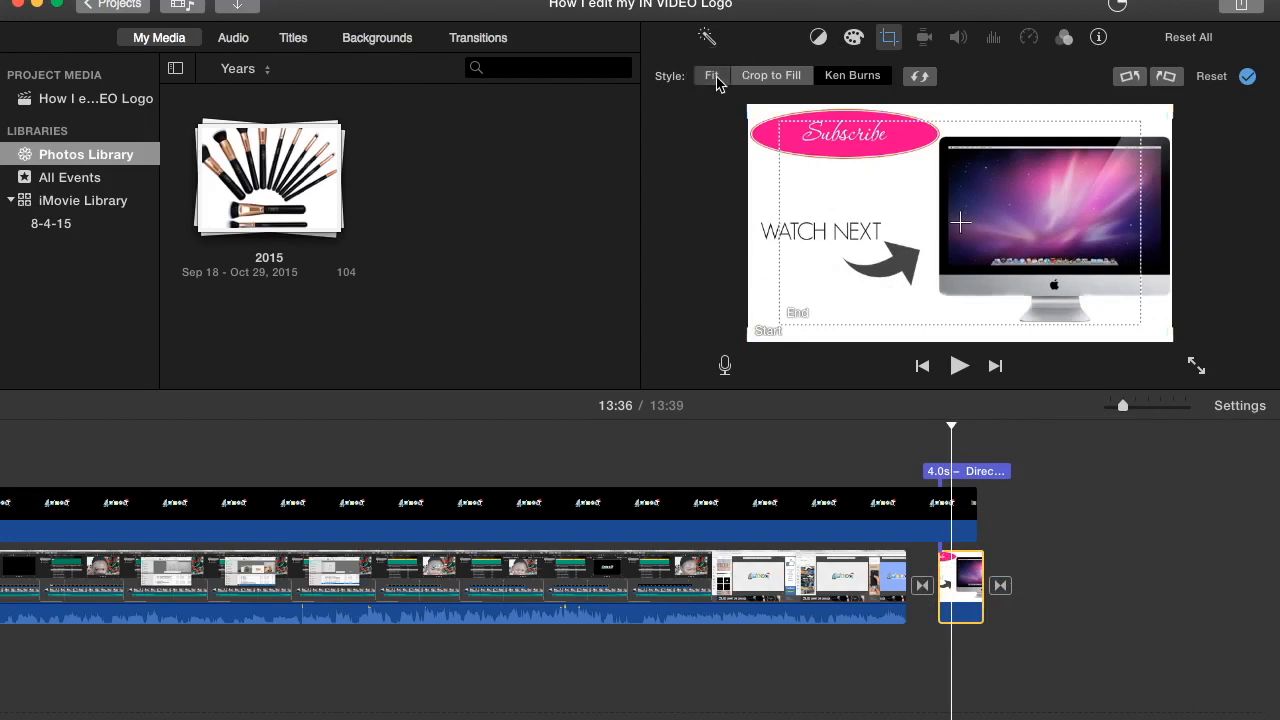
left_click(1247, 78)
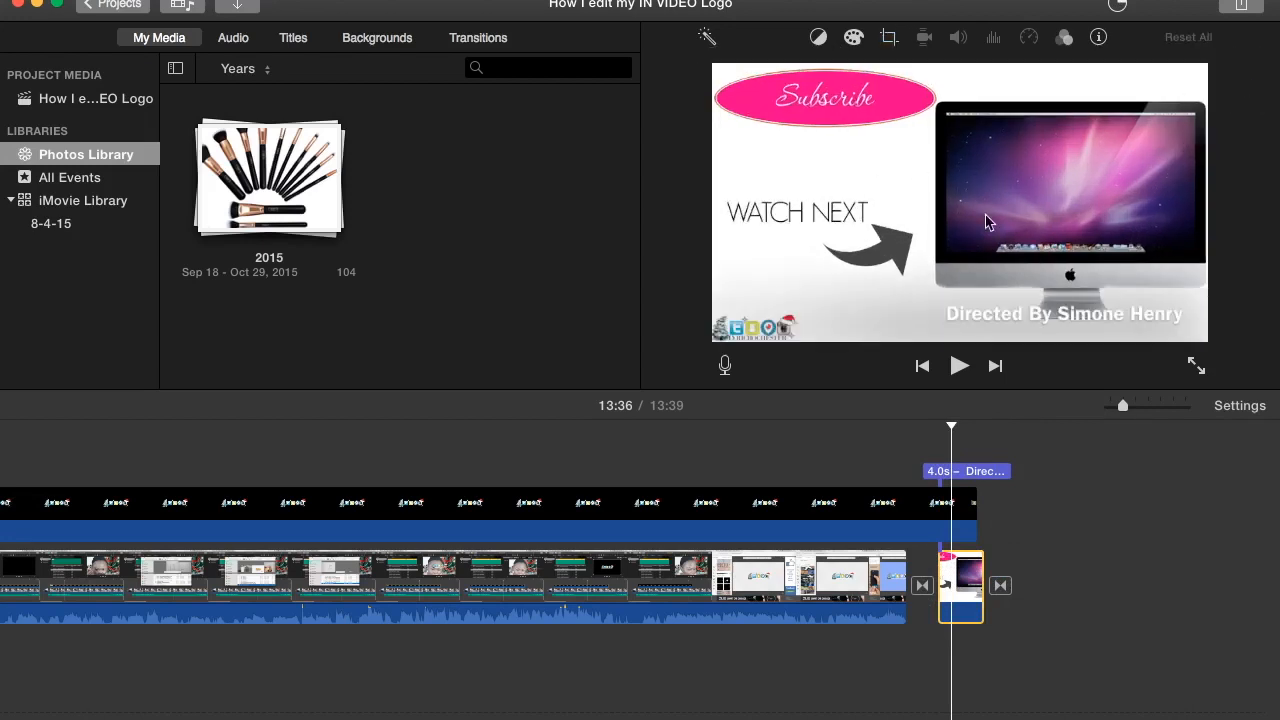
- Add "How I edit my IN VIDEO Logo handbreak.mp4" from the Documents folder to the timeline after the end card
mouse_move(707, 704)
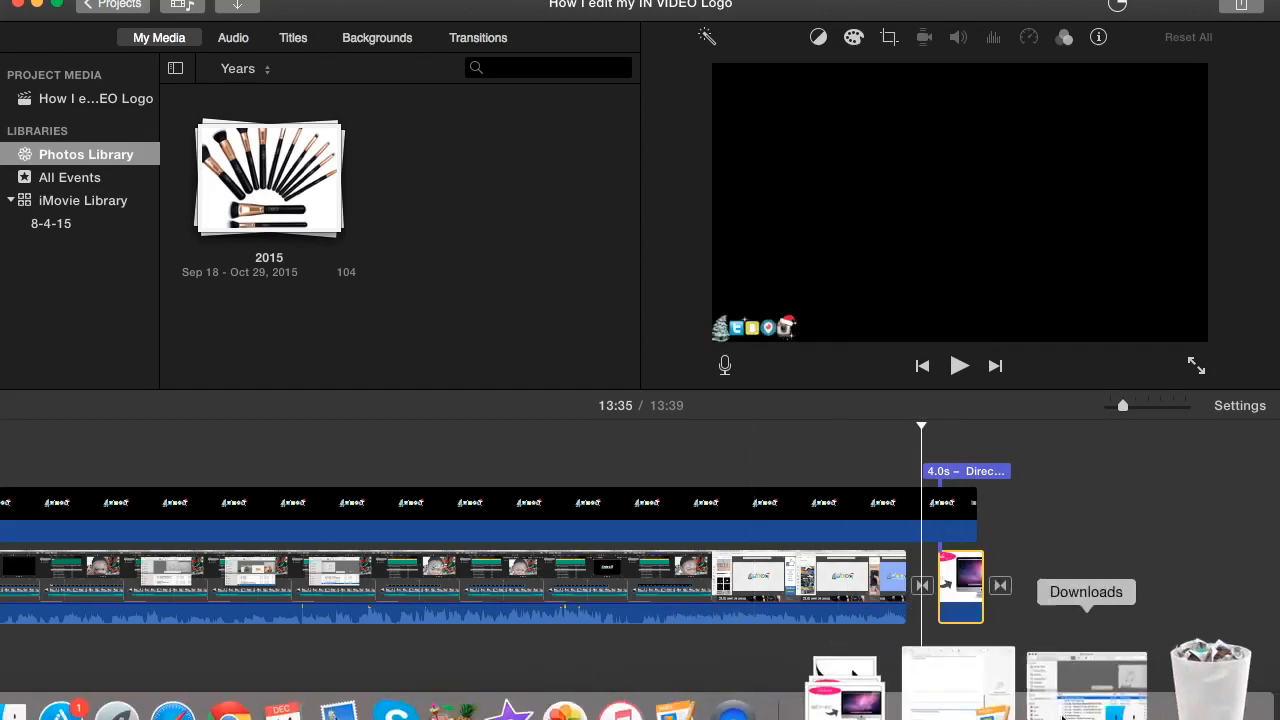
left_click(1080, 690)
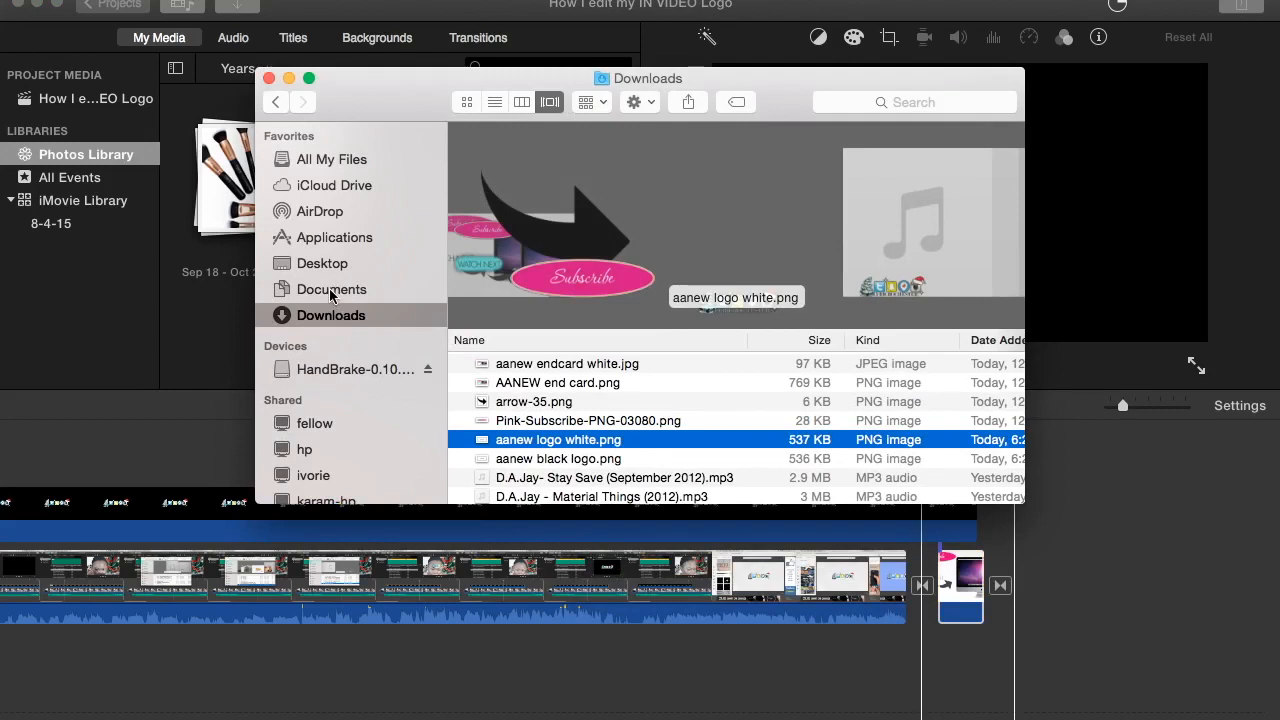
left_click(332, 292)
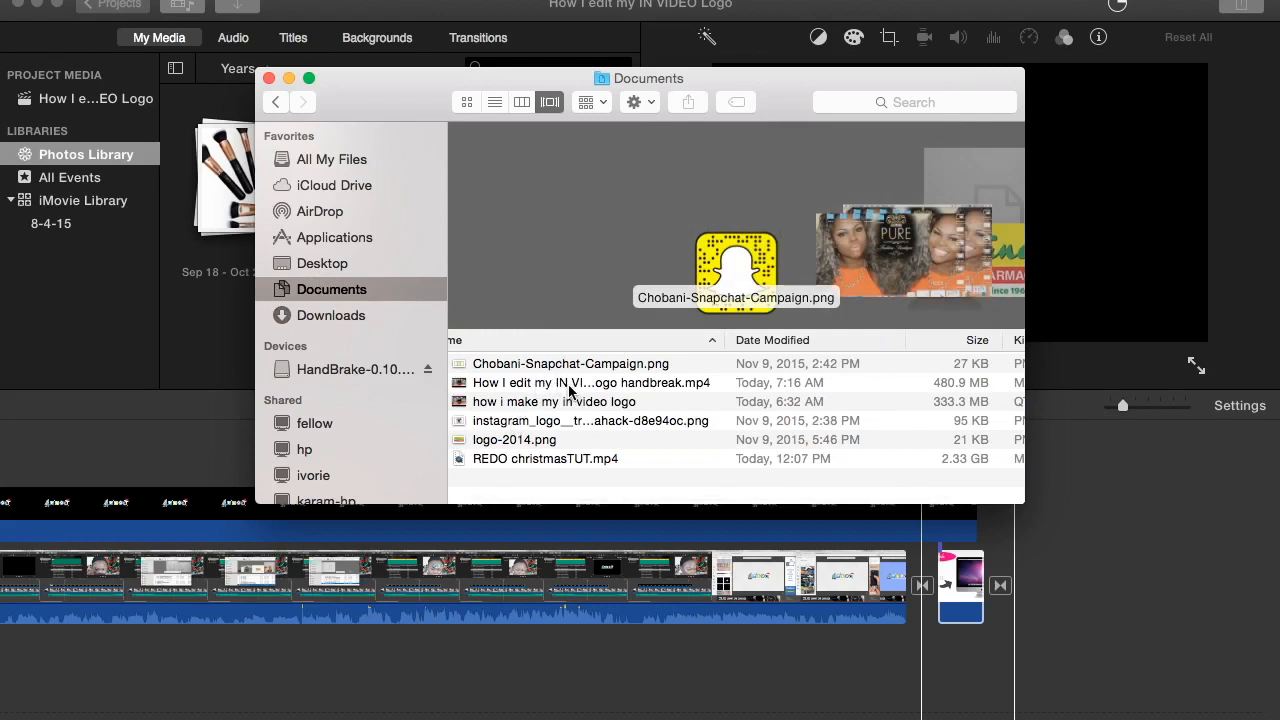
left_click(571, 386)
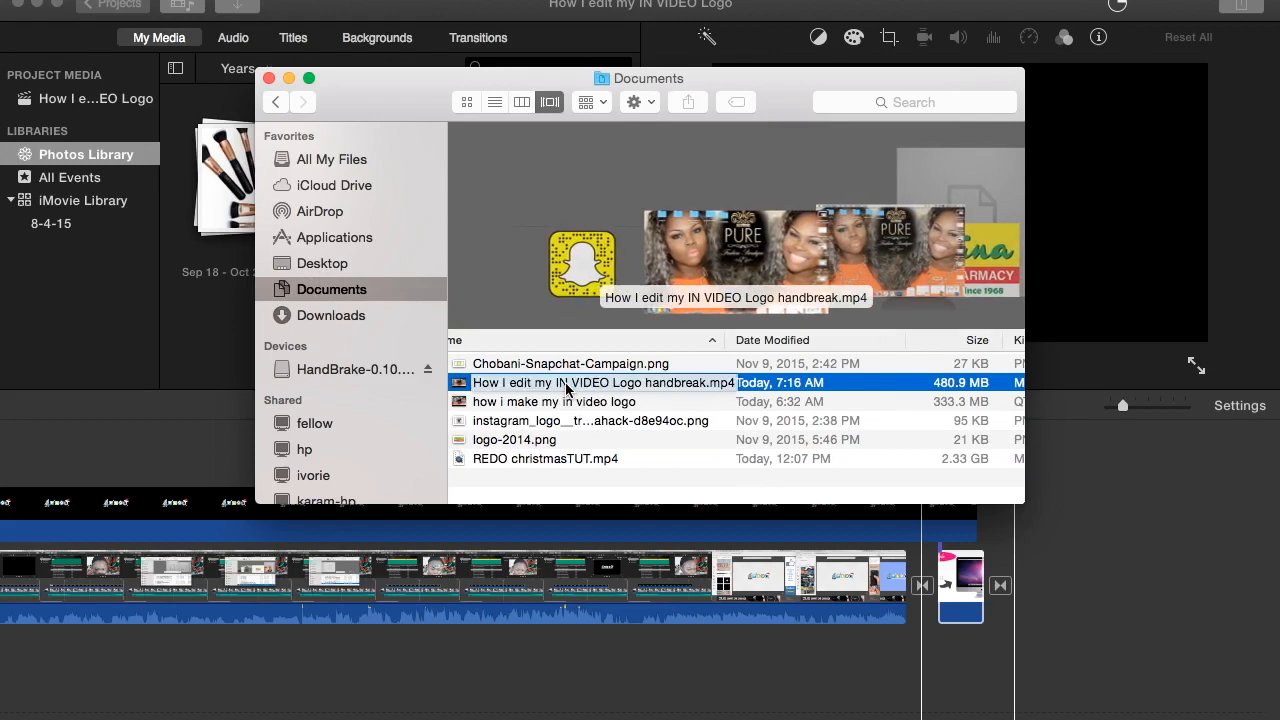
left_click_drag(565, 387, 1007, 572)
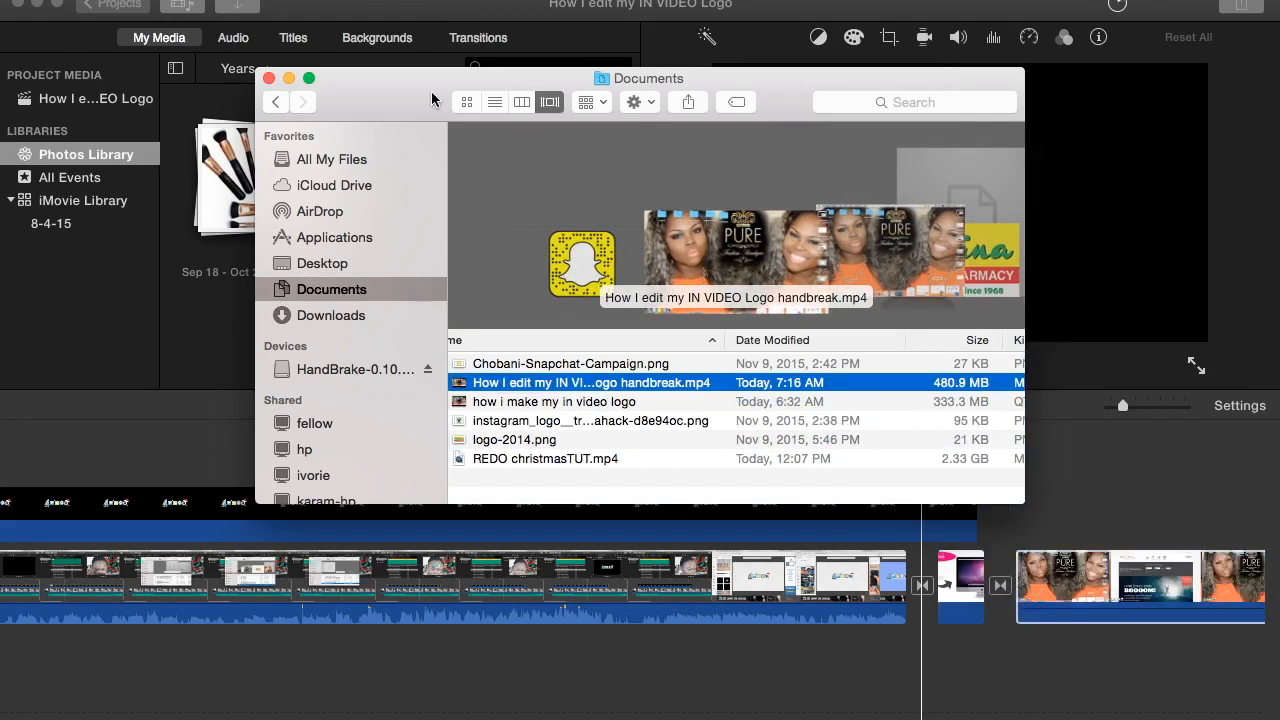
left_click(268, 78)
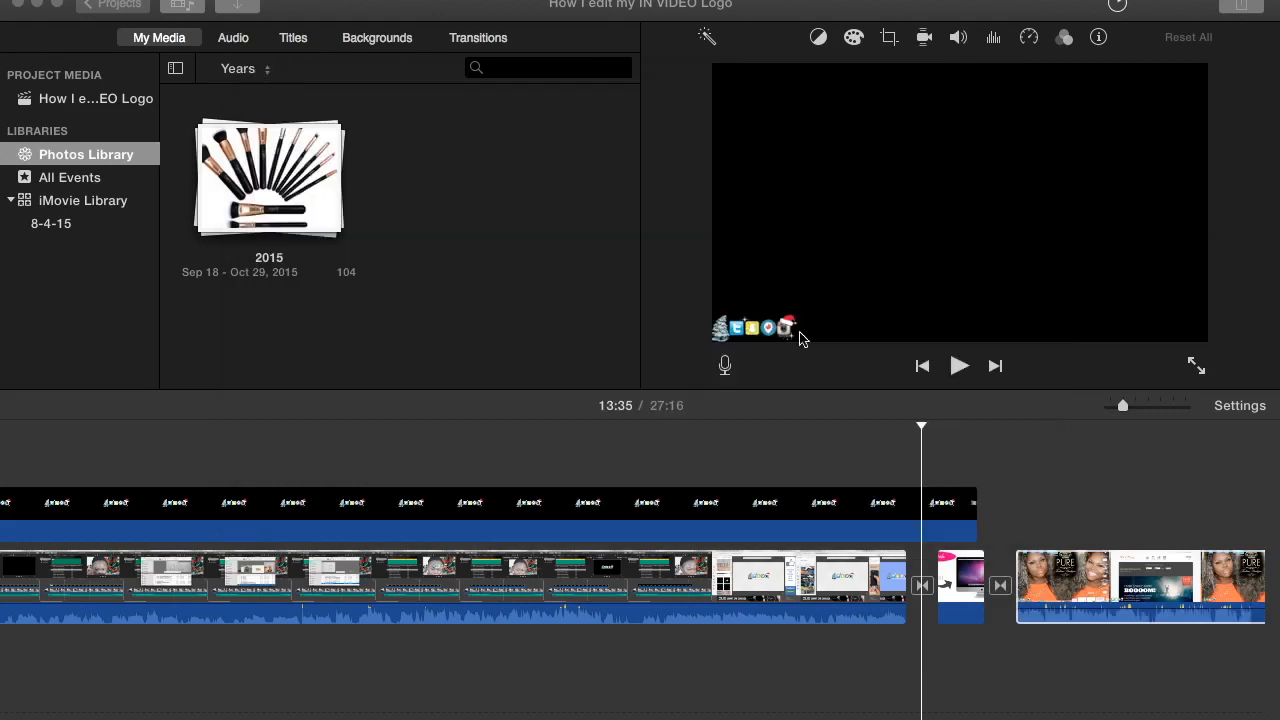
- Split the newly added video at 14:02 and delete the part after the split
left_click(1123, 581)
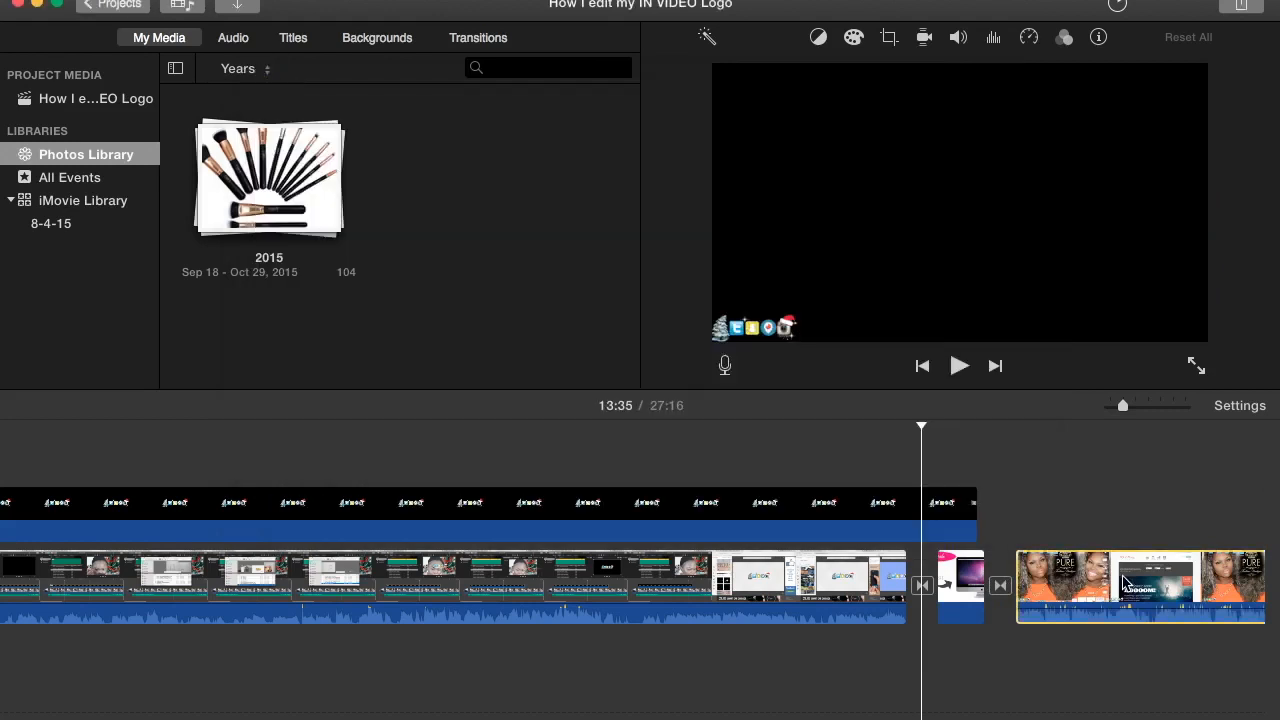
left_click(1123, 581)
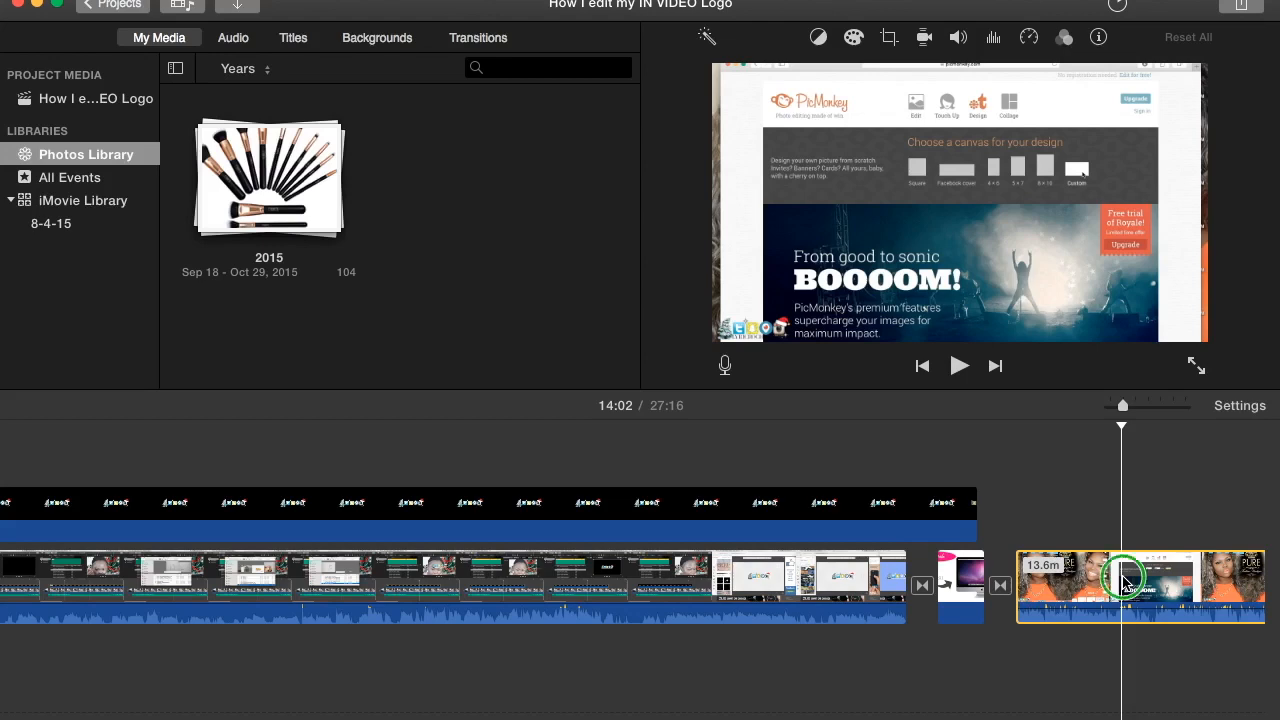
right_click(1123, 581)
left_click(1066, 491)
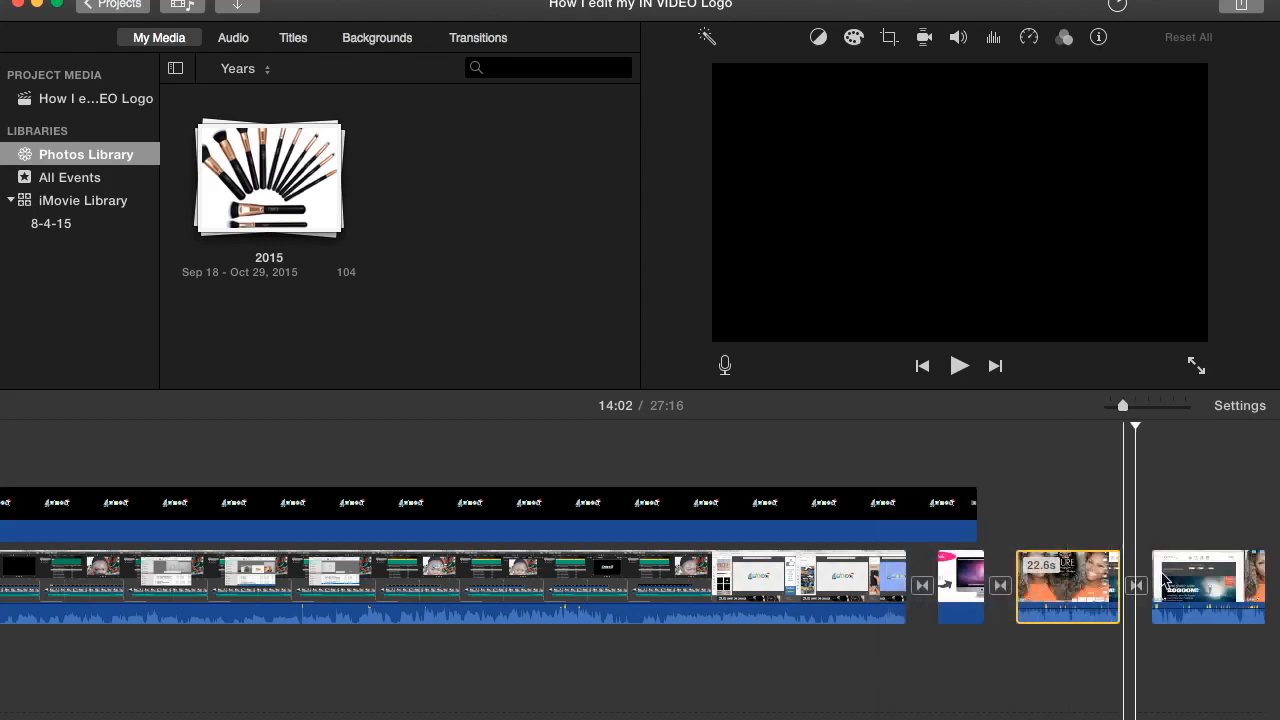
left_click(1212, 597)
key("Delete")
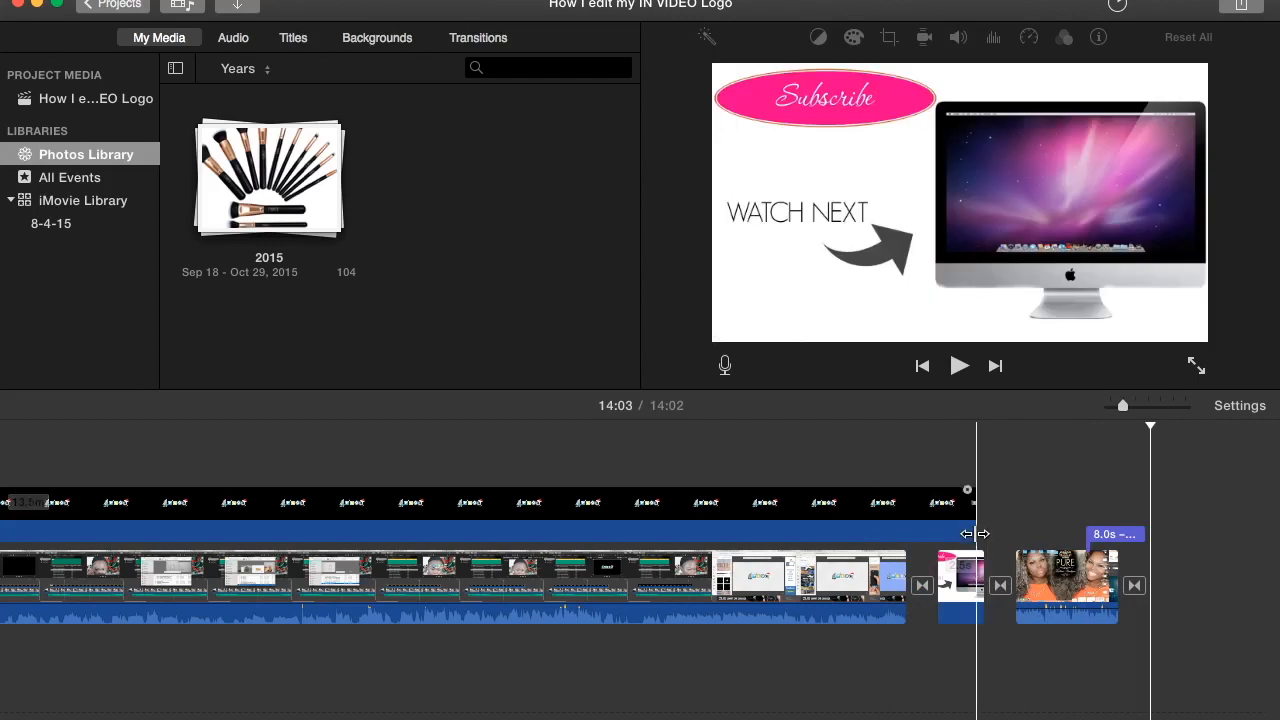
- Shorten the social media logo overlay so it stops before the end card, and select the end card clip
left_click_drag(972, 518, 918, 517)
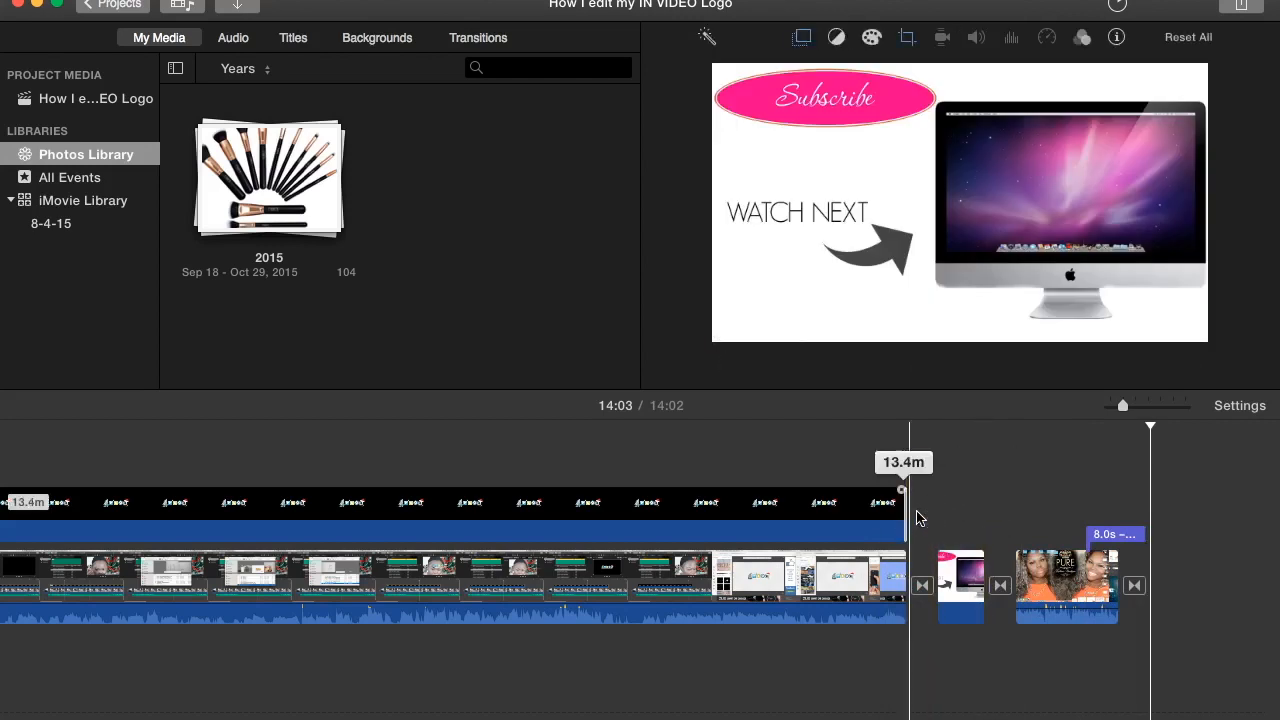
left_click(957, 565)
- Try to stack the short video clip above the end card as an overlay
left_click_drag(1064, 569, 980, 501)
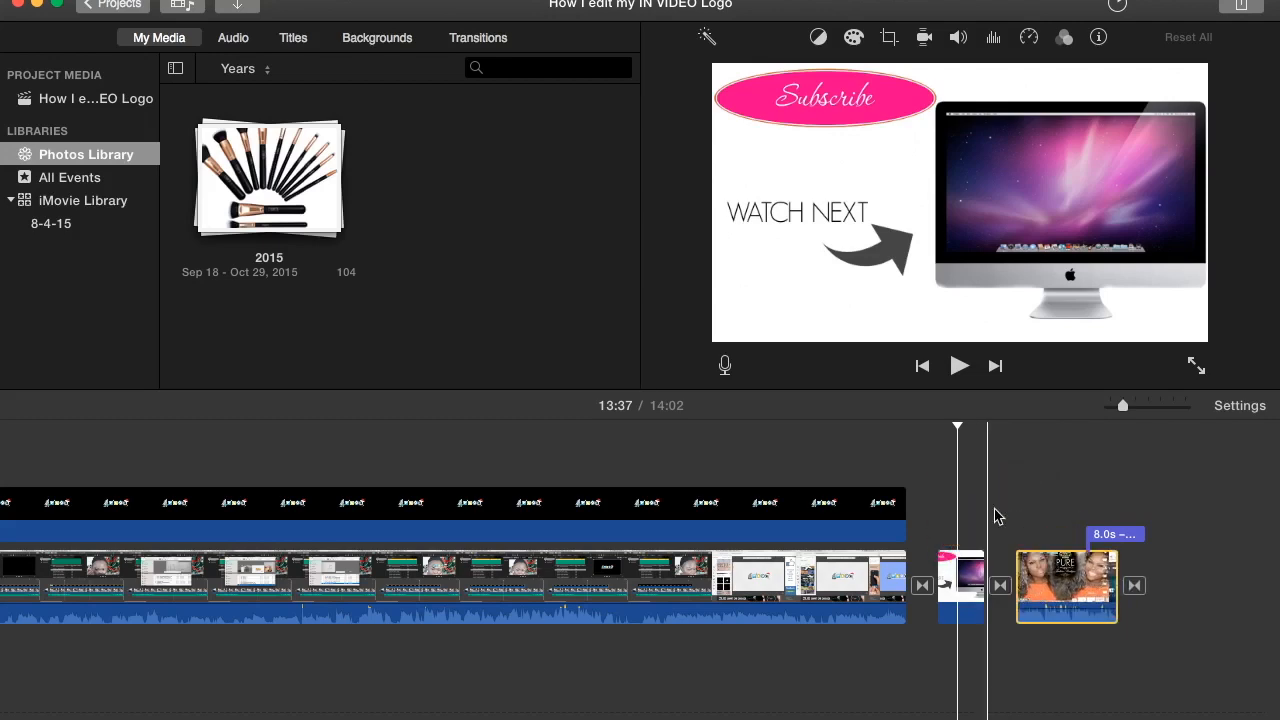
left_click(969, 570)
left_click_drag(1058, 588, 1034, 479)
left_click(1034, 479)
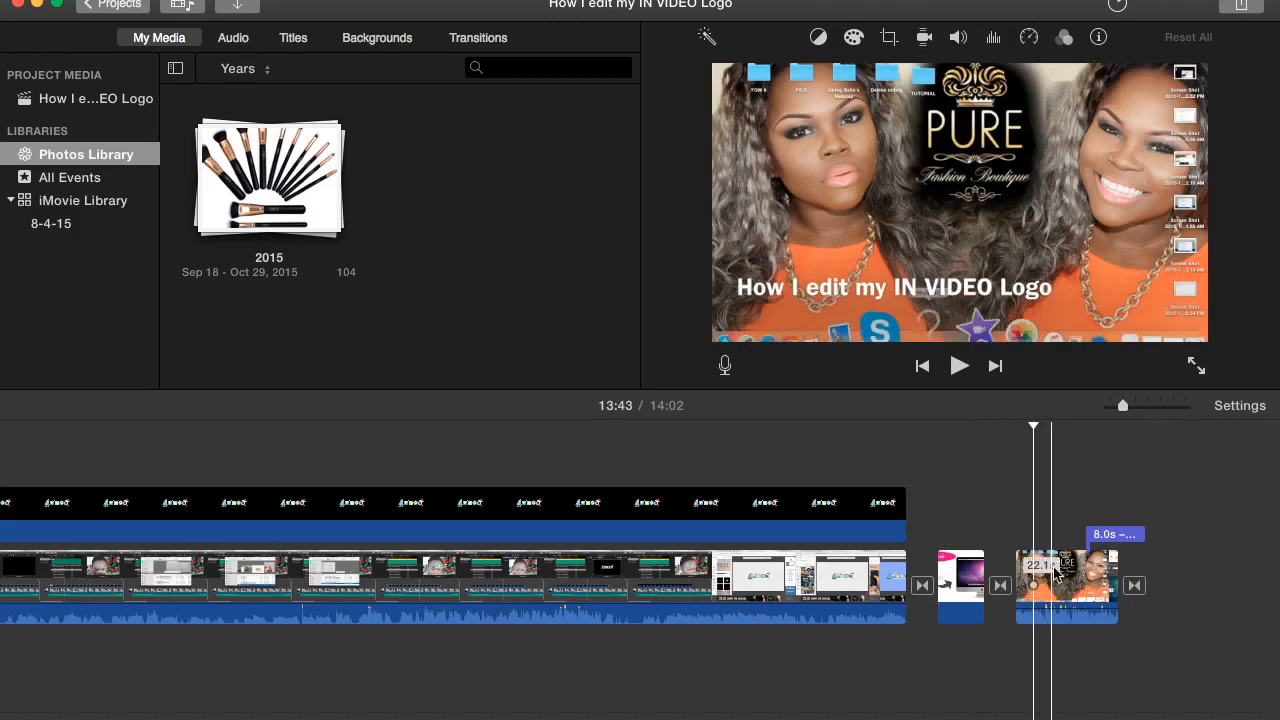
left_click_drag(1057, 586, 952, 540)
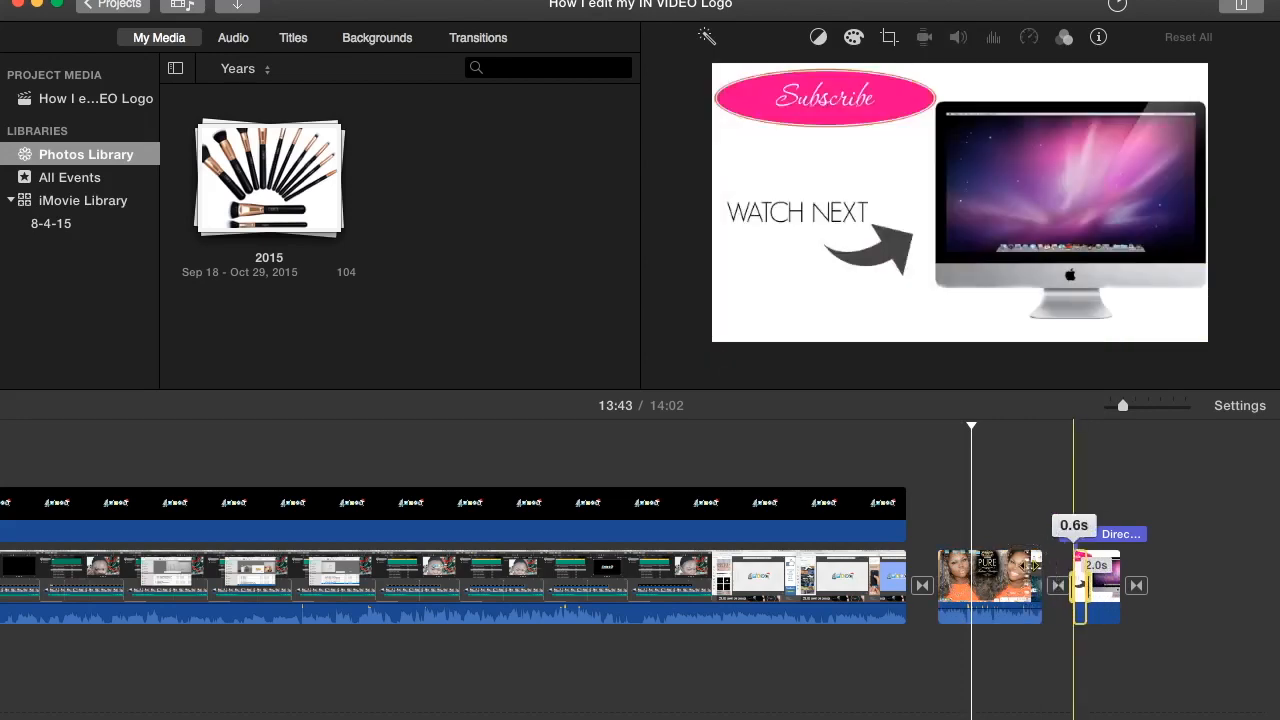
left_click(1080, 486)
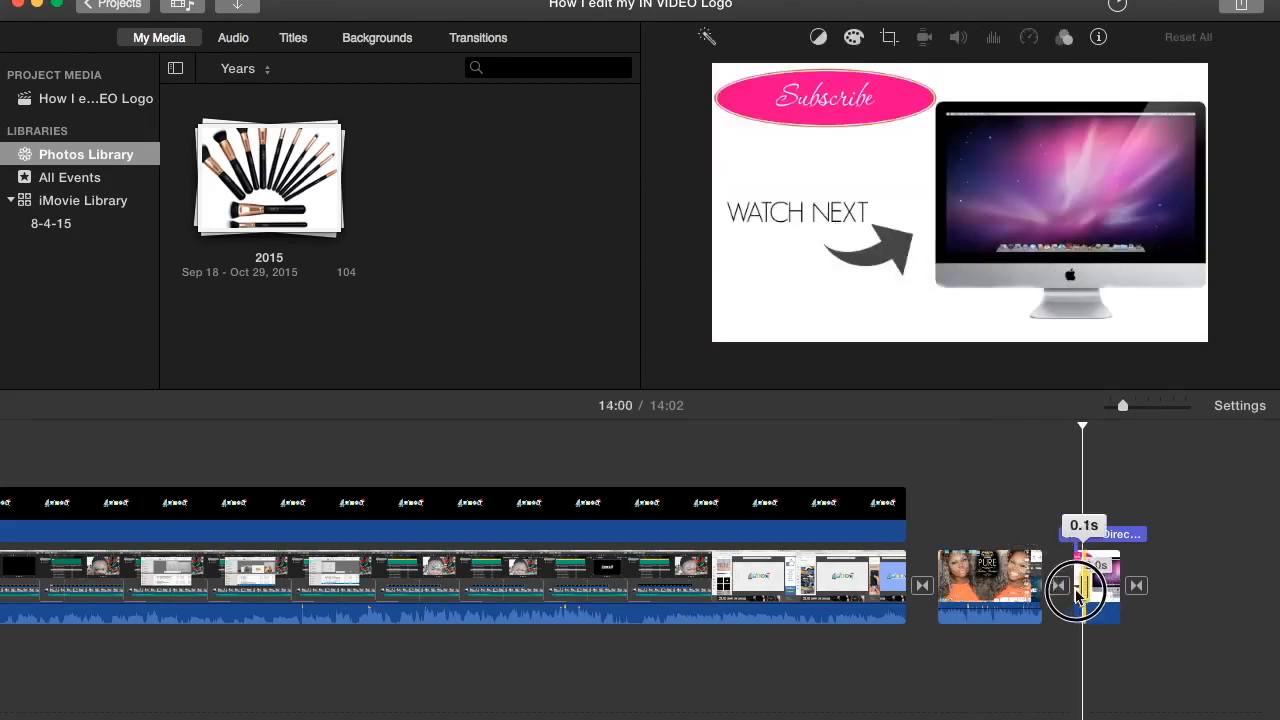
left_click(990, 563)
left_click_drag(985, 567, 1113, 577)
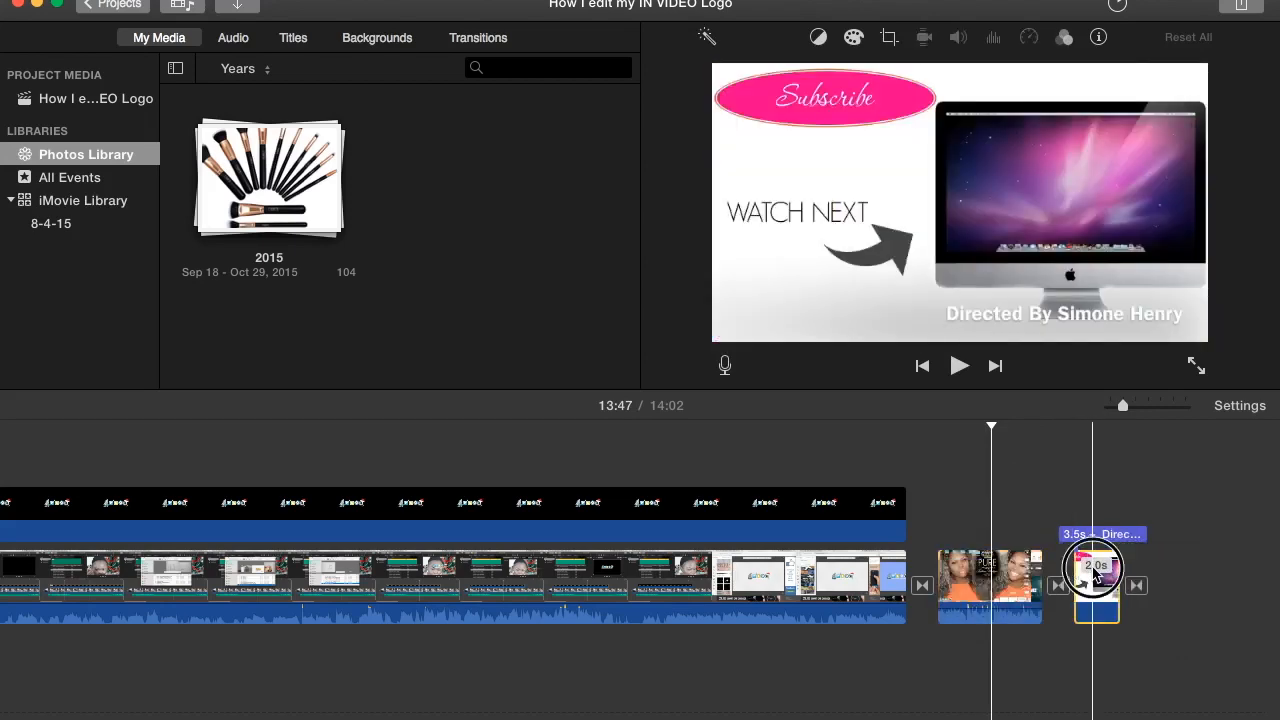
left_click_drag(1000, 572, 950, 580)
left_click_drag(1041, 560, 1157, 569)
left_click(1030, 510)
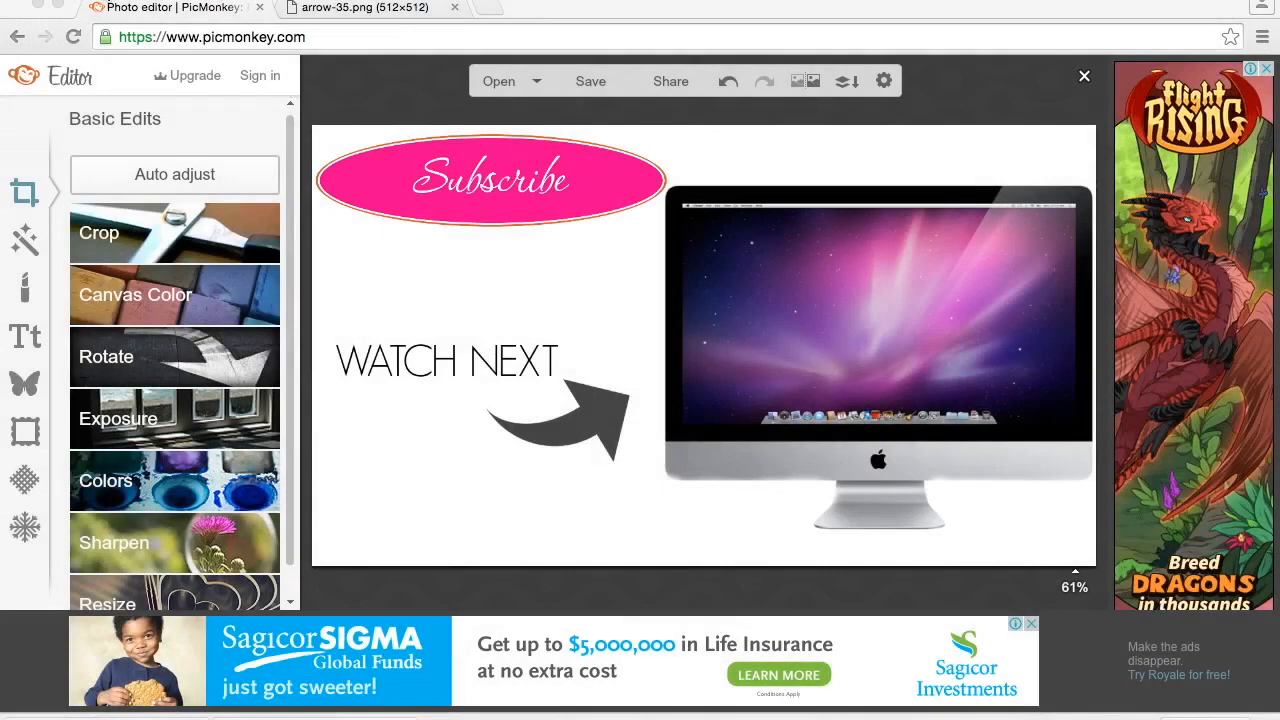
- Switch from PicMonkey to the REDO christmasTUT project in iMovie and set its end card clip's cropping style to Fit
left_click(39, 7)
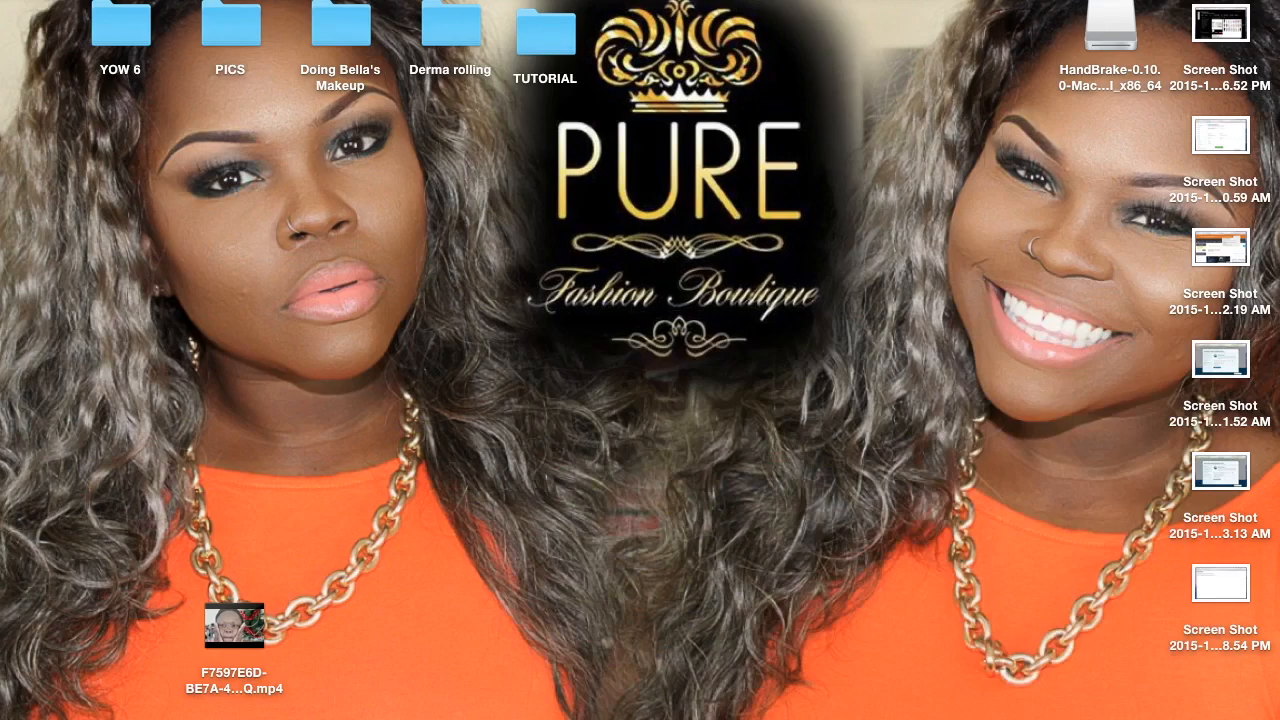
left_click(1003, 688)
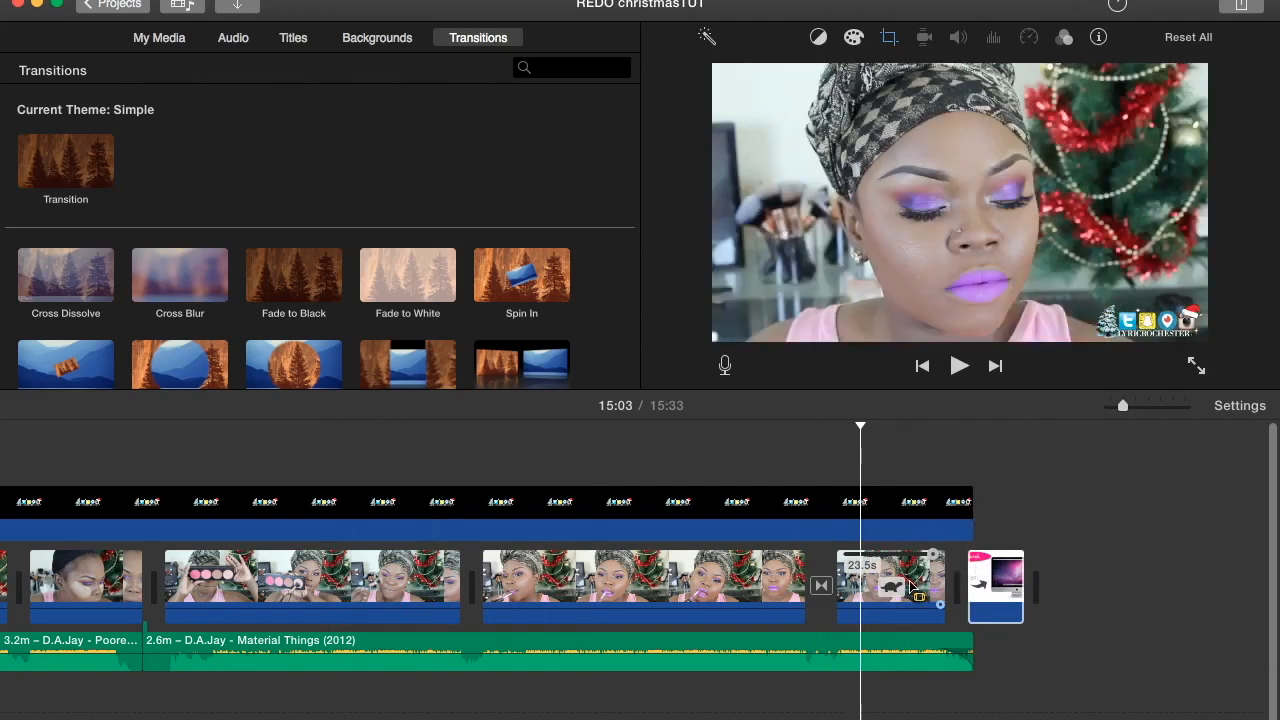
left_click(1000, 585)
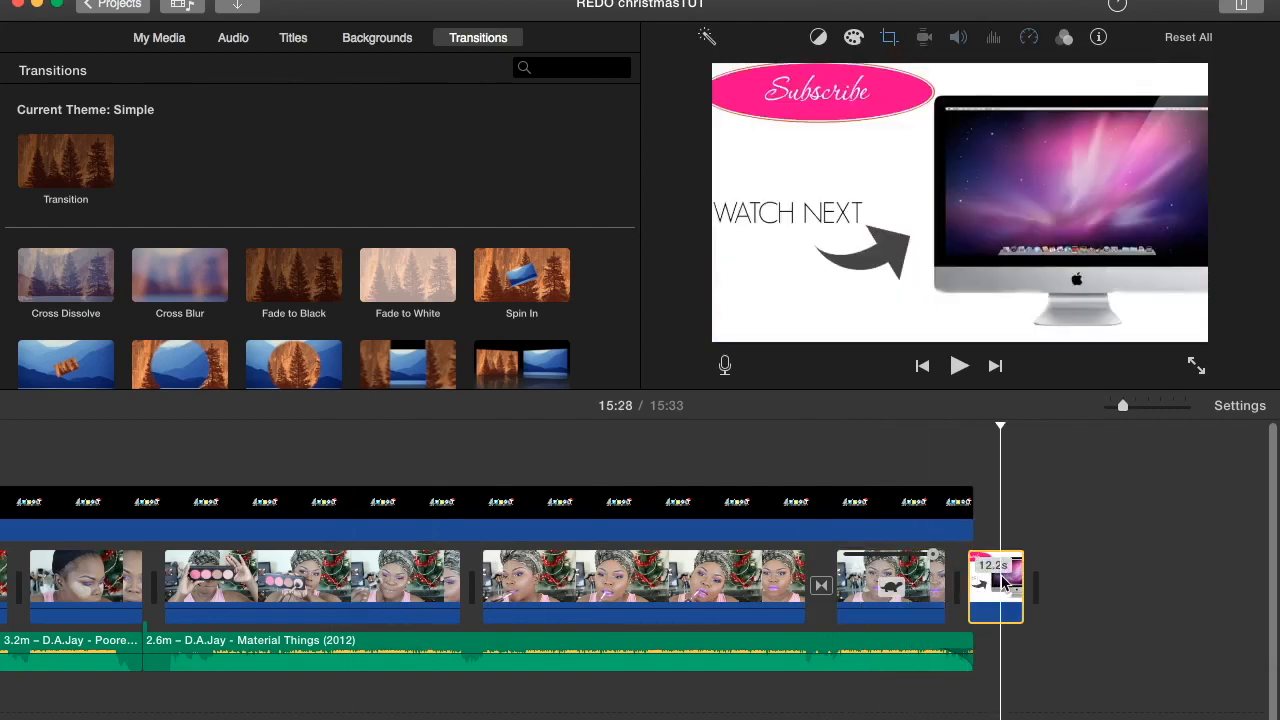
key("c")
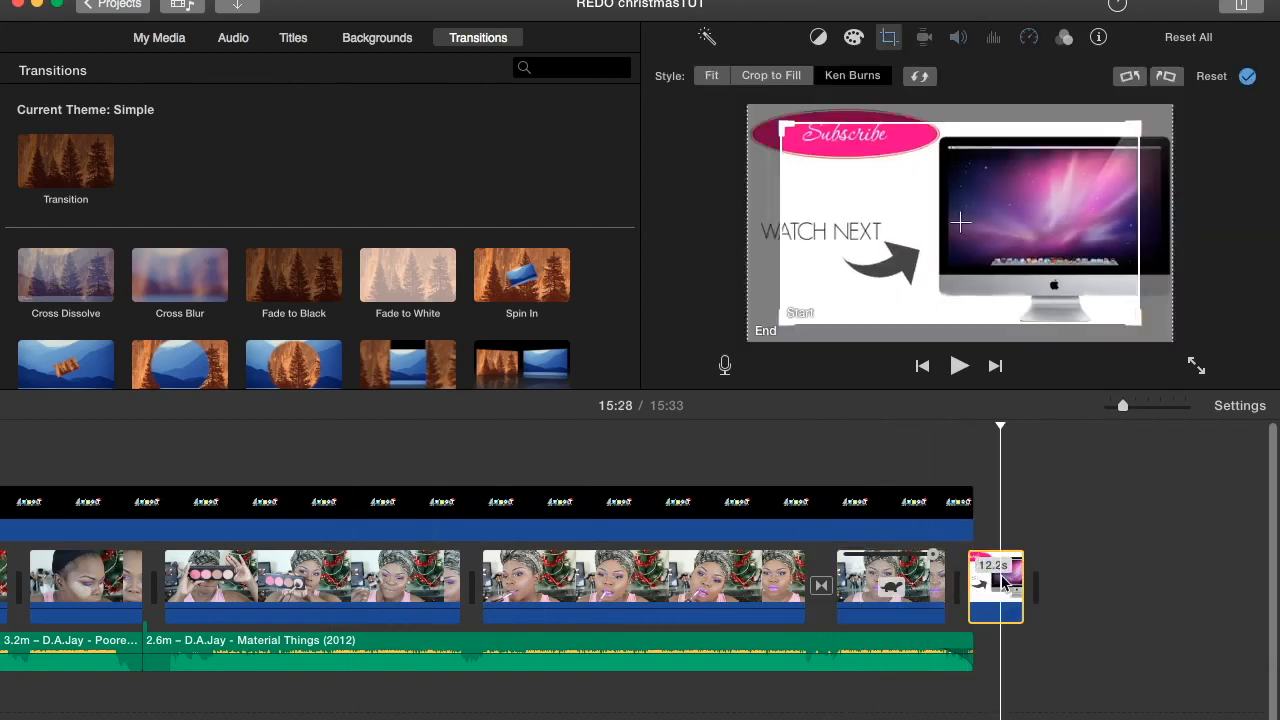
left_click(709, 77)
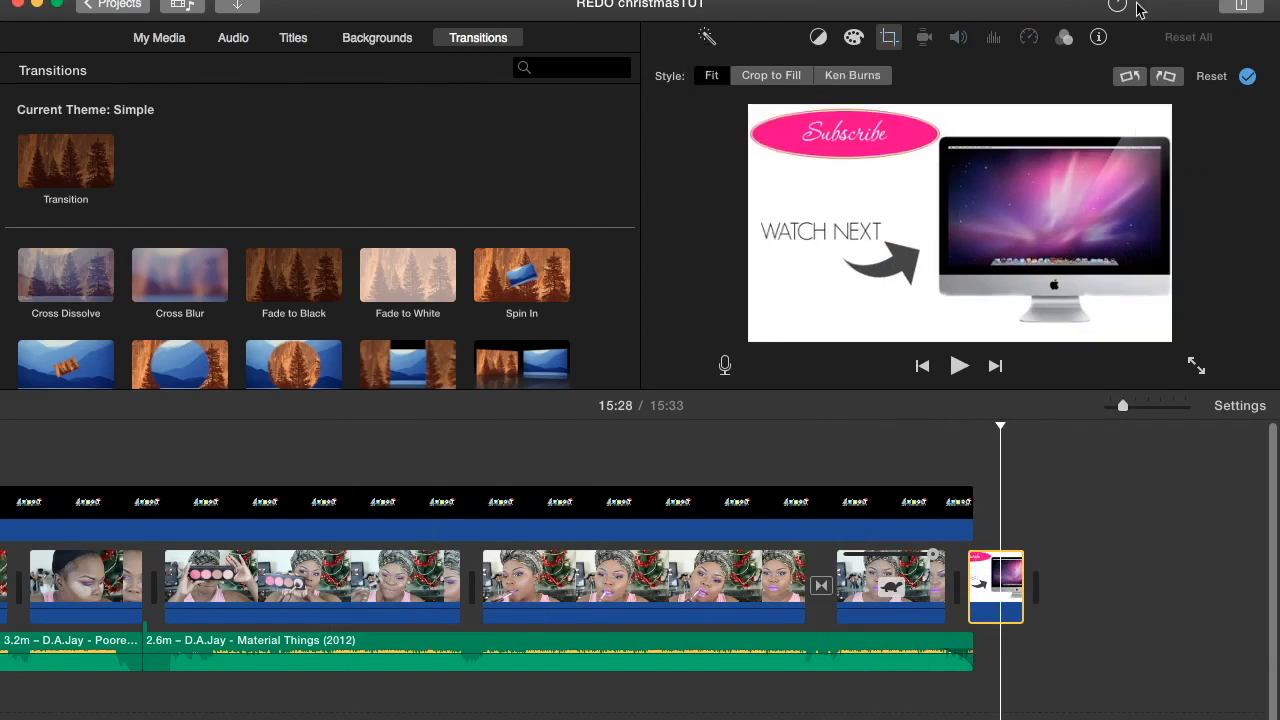
left_click(1248, 77)
- Move the last makeup clip onto the track above the end card and set its overlay style to Picture in Picture
left_click(897, 575)
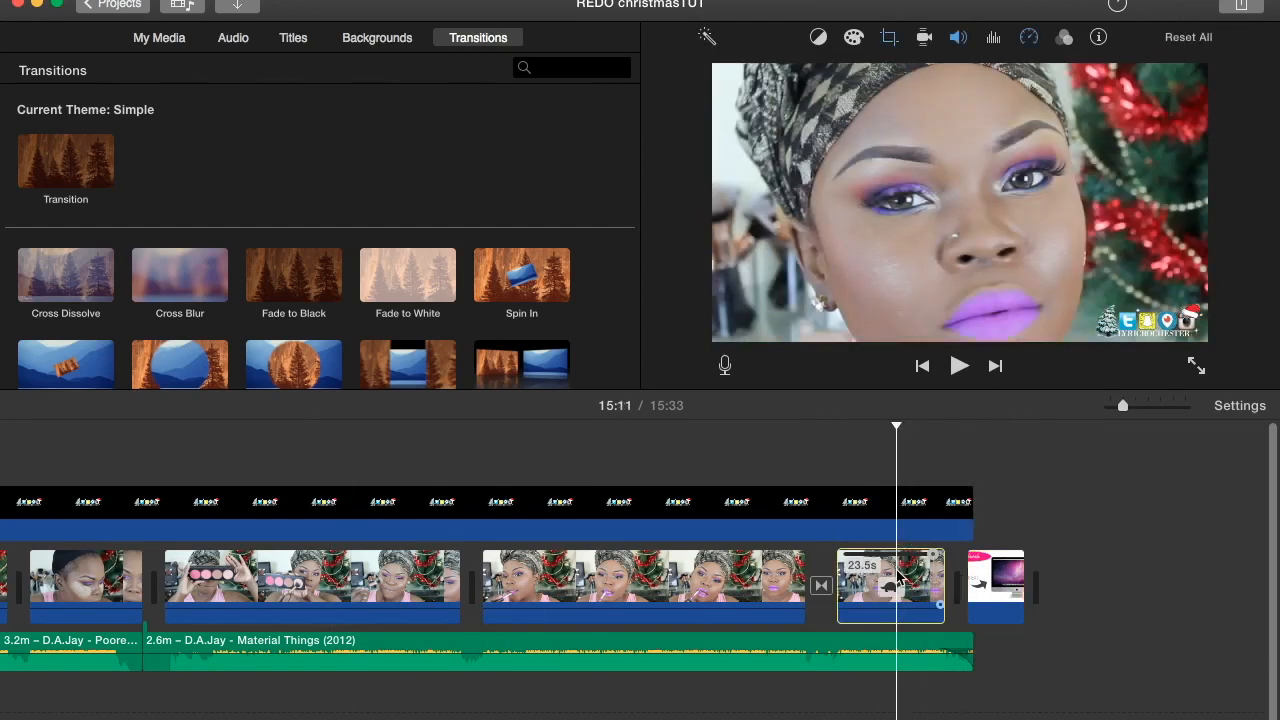
left_click_drag(897, 575, 902, 500)
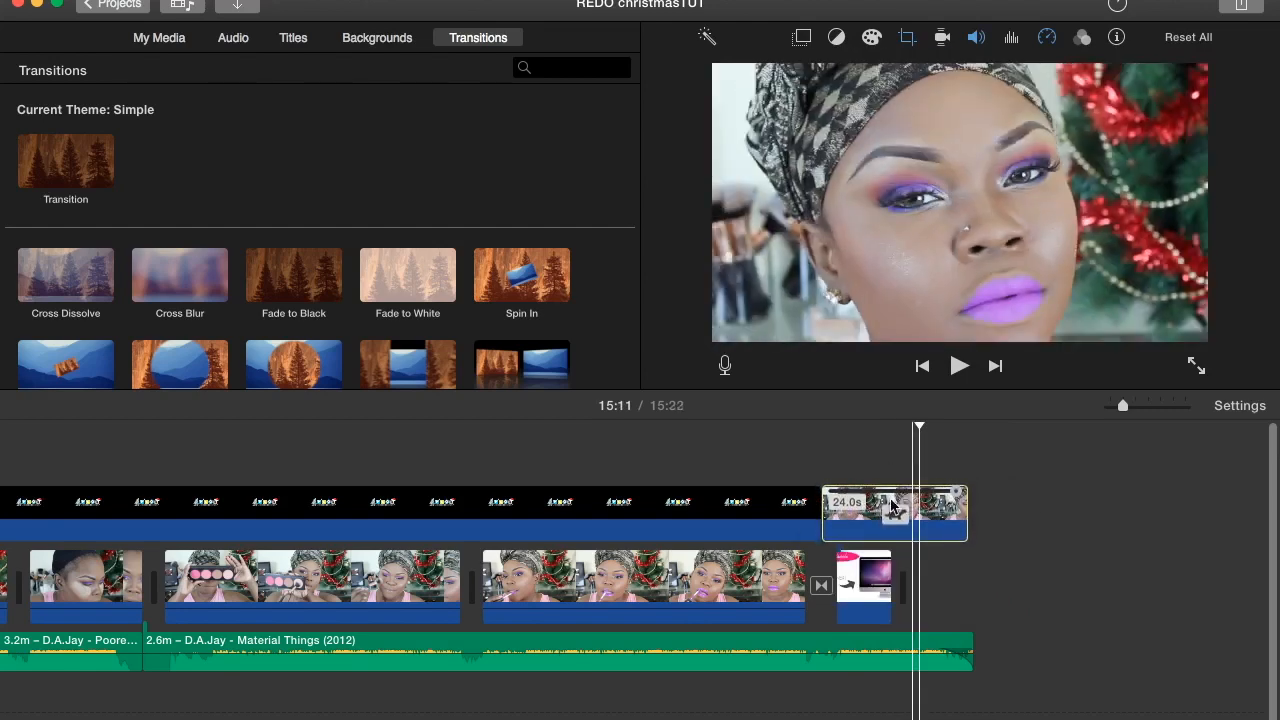
left_click(858, 513)
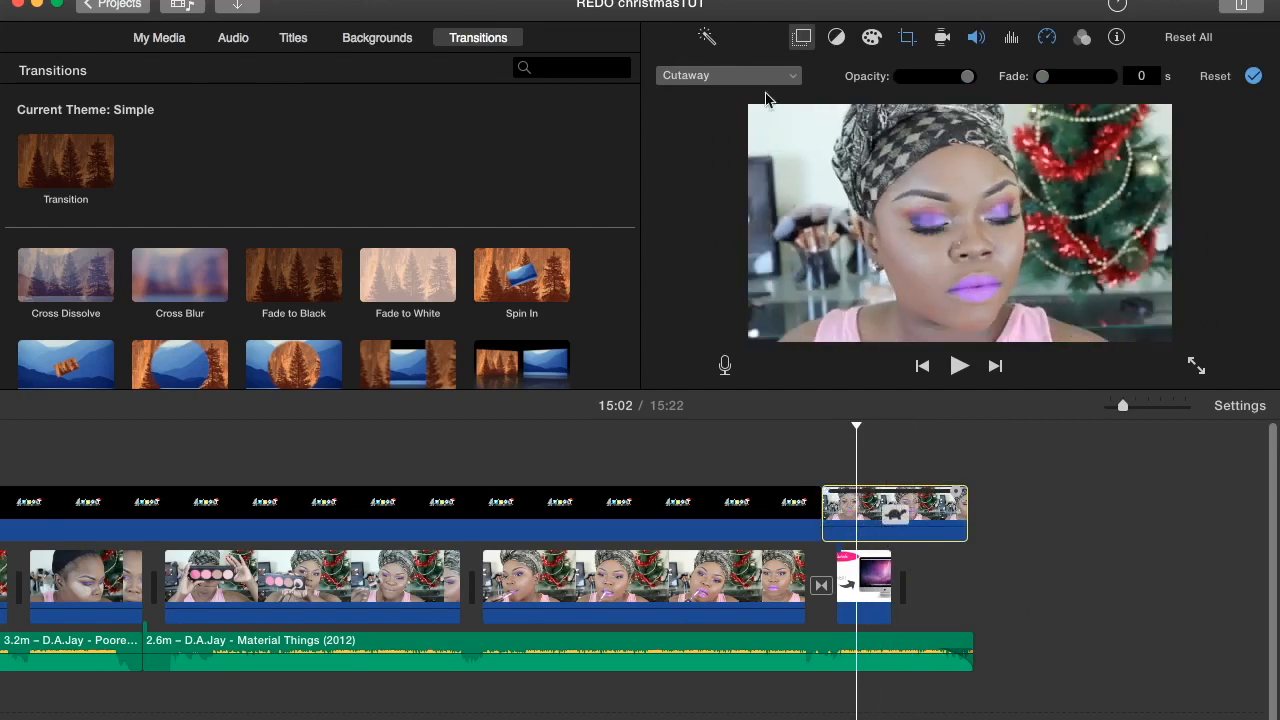
left_click(762, 80)
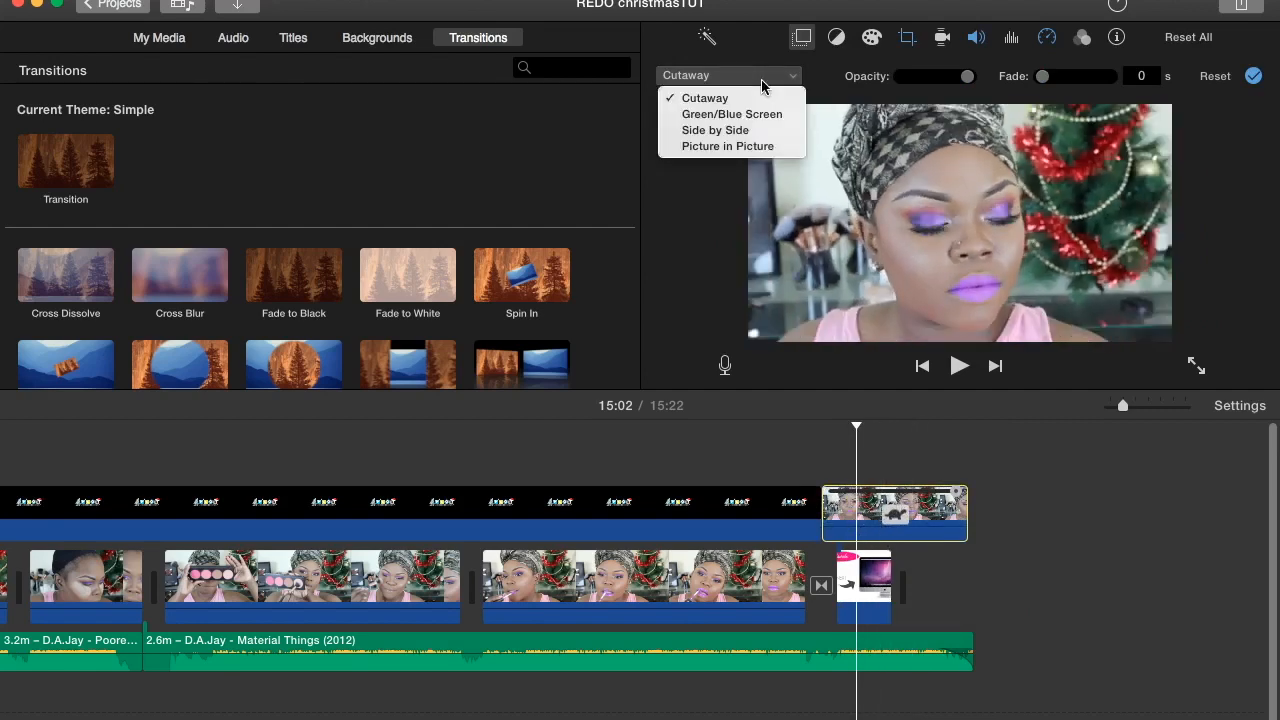
left_click(716, 148)
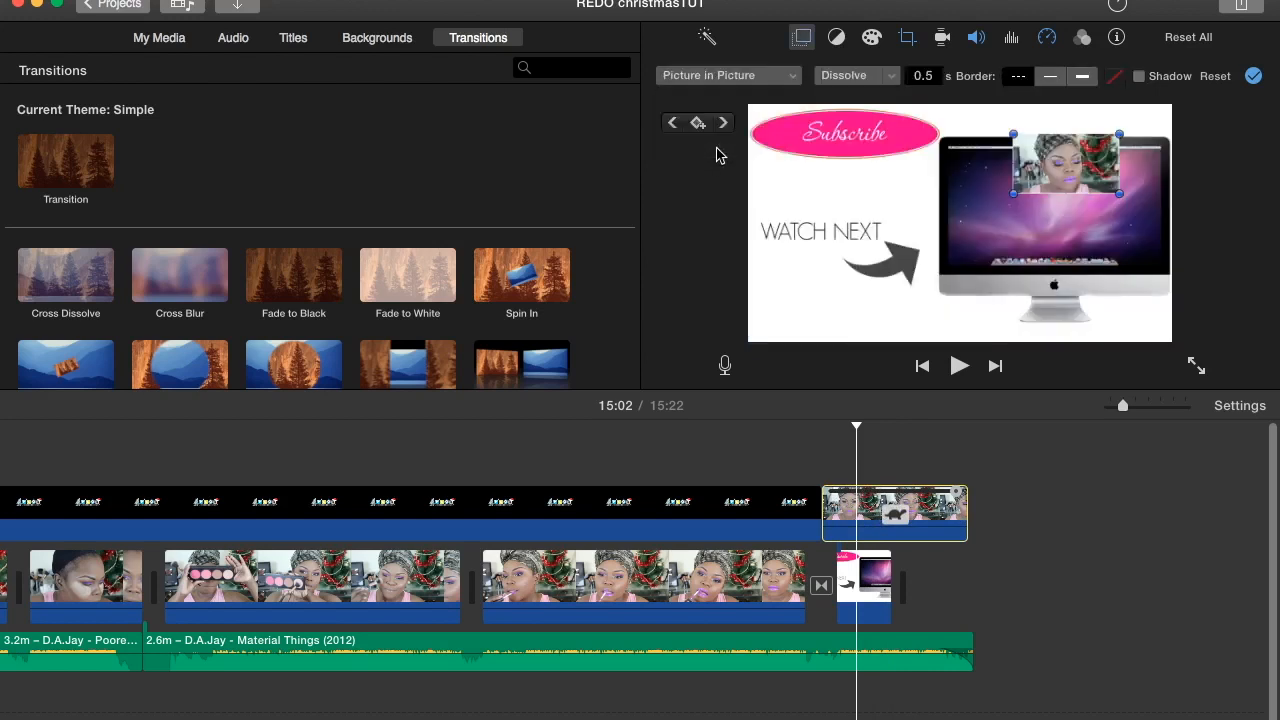
- Resize and position the picture-in-picture video to fill the iMac screen on the end card, and apply the overlay settings
left_click(1094, 148)
left_click_drag(1094, 148, 1166, 116)
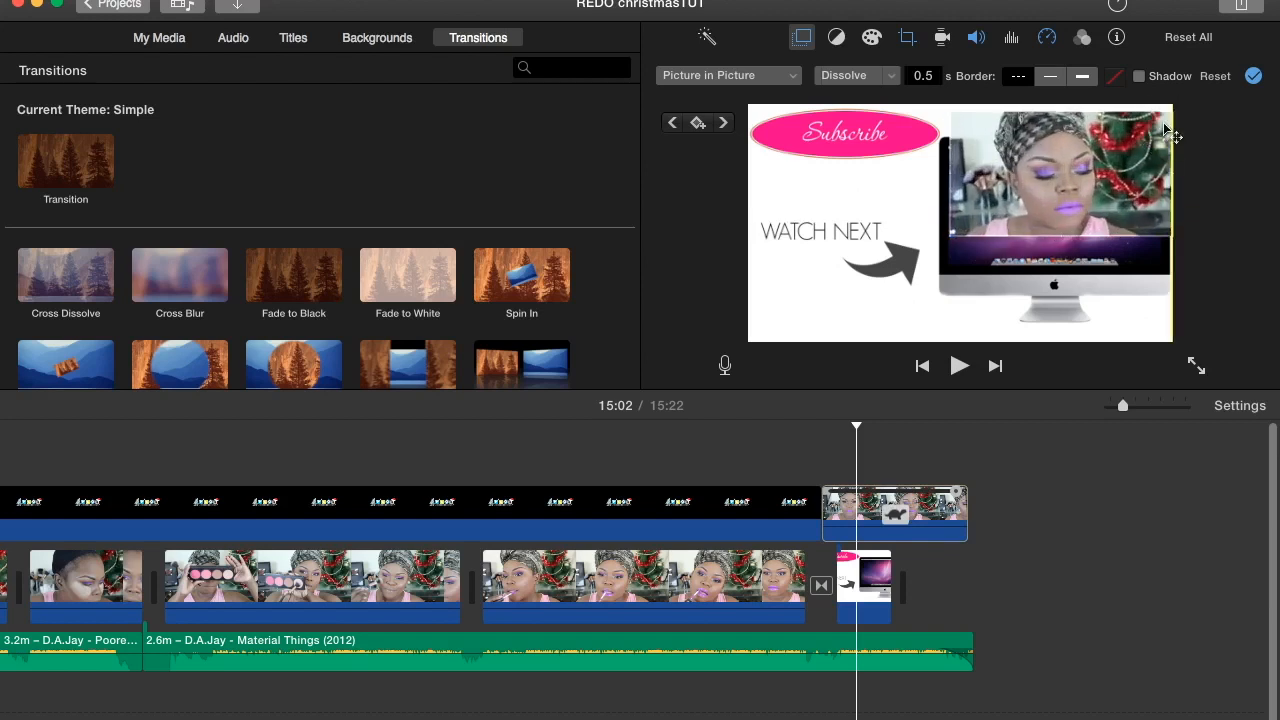
left_click_drag(1086, 152, 1078, 186)
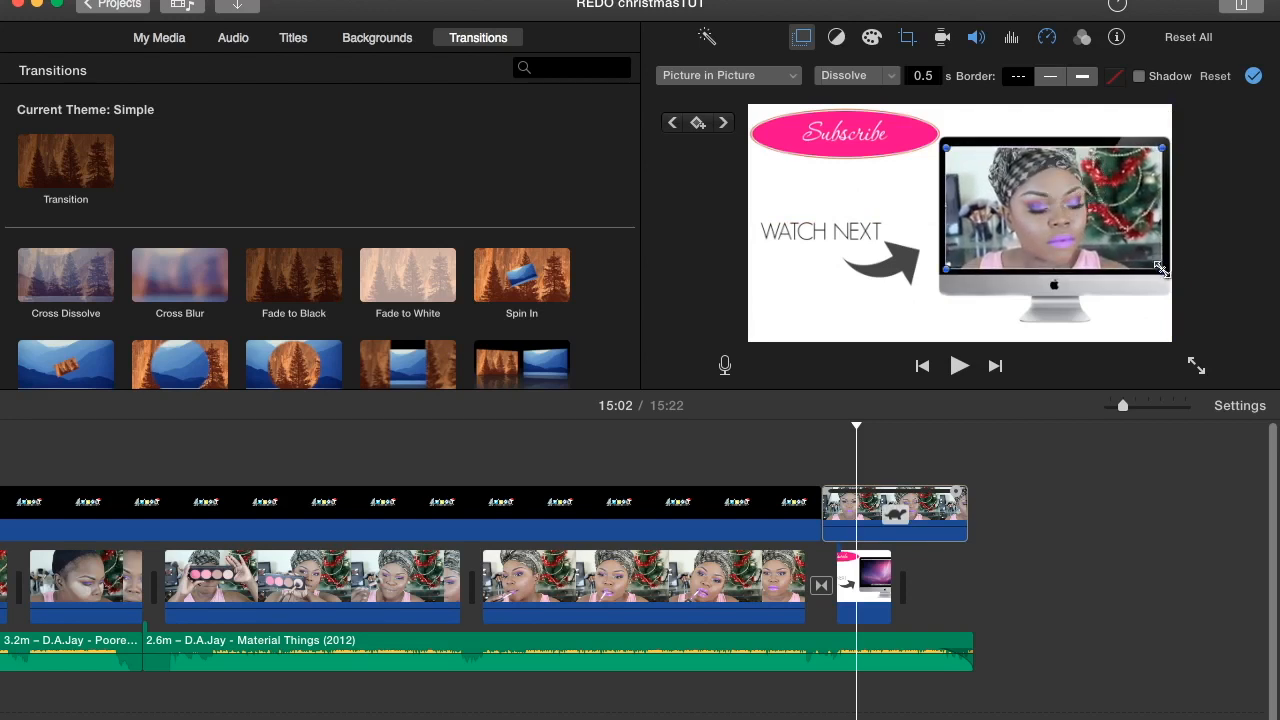
left_click_drag(1160, 268, 1163, 270)
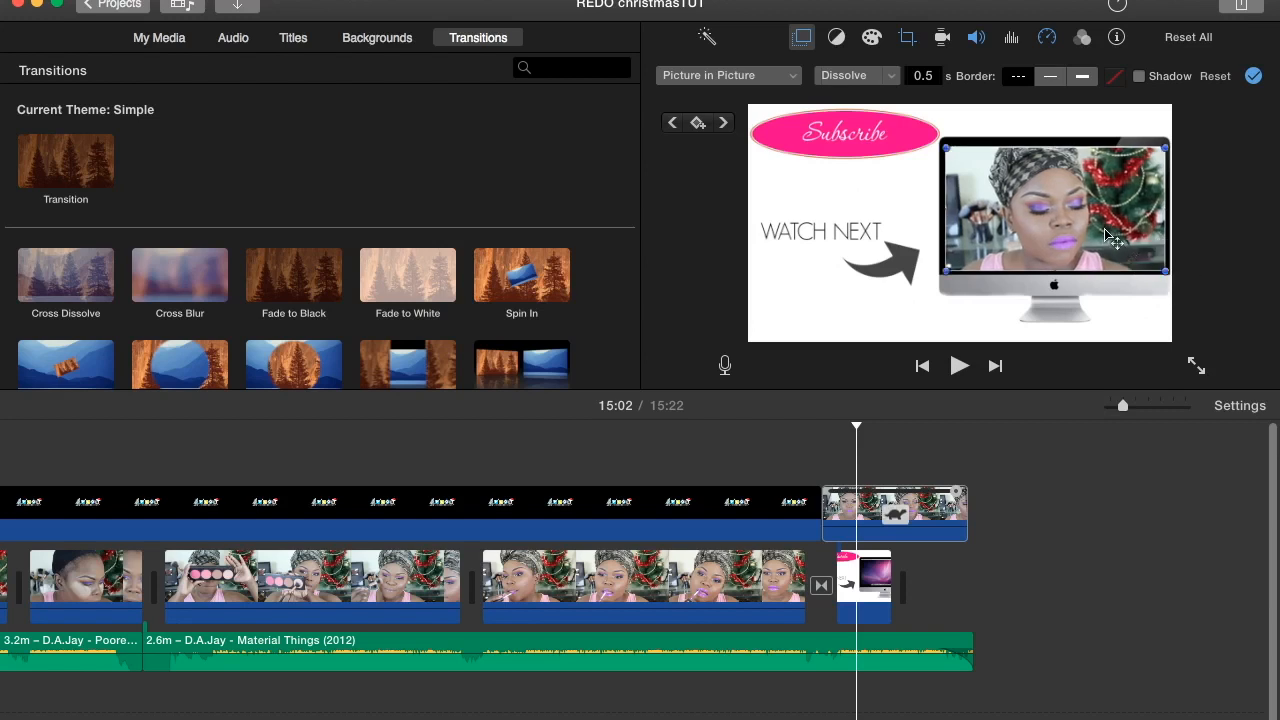
left_click_drag(1073, 212, 1074, 210)
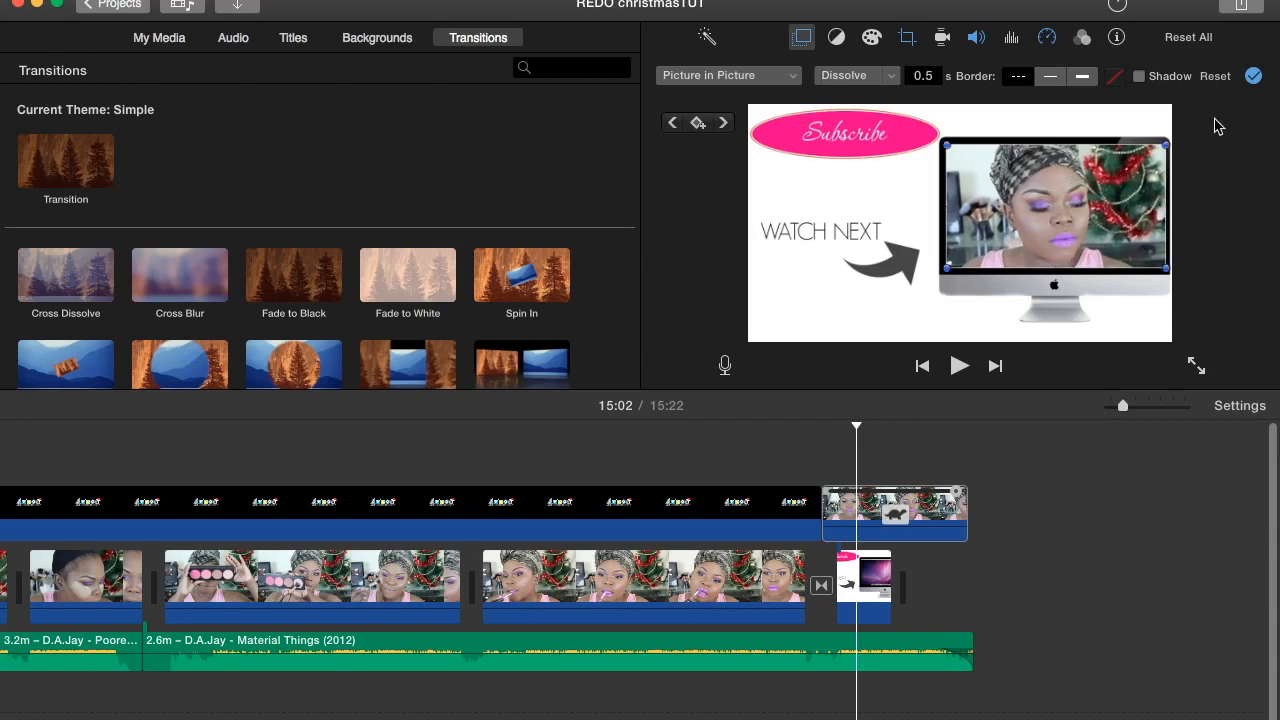
left_click(1252, 77)
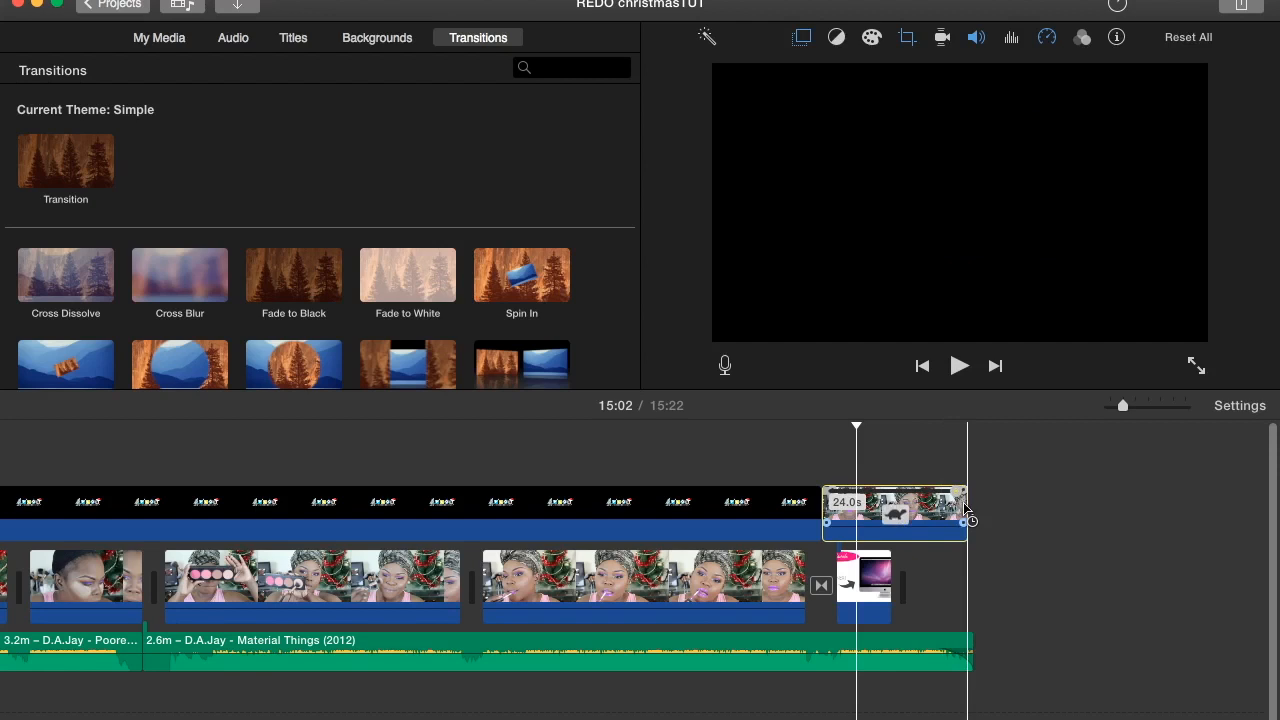
- Shorten the picture-in-picture clip above the end card to 13.6 s by trimming its end, and open its volume and speed settings
left_click_drag(965, 508, 918, 504)
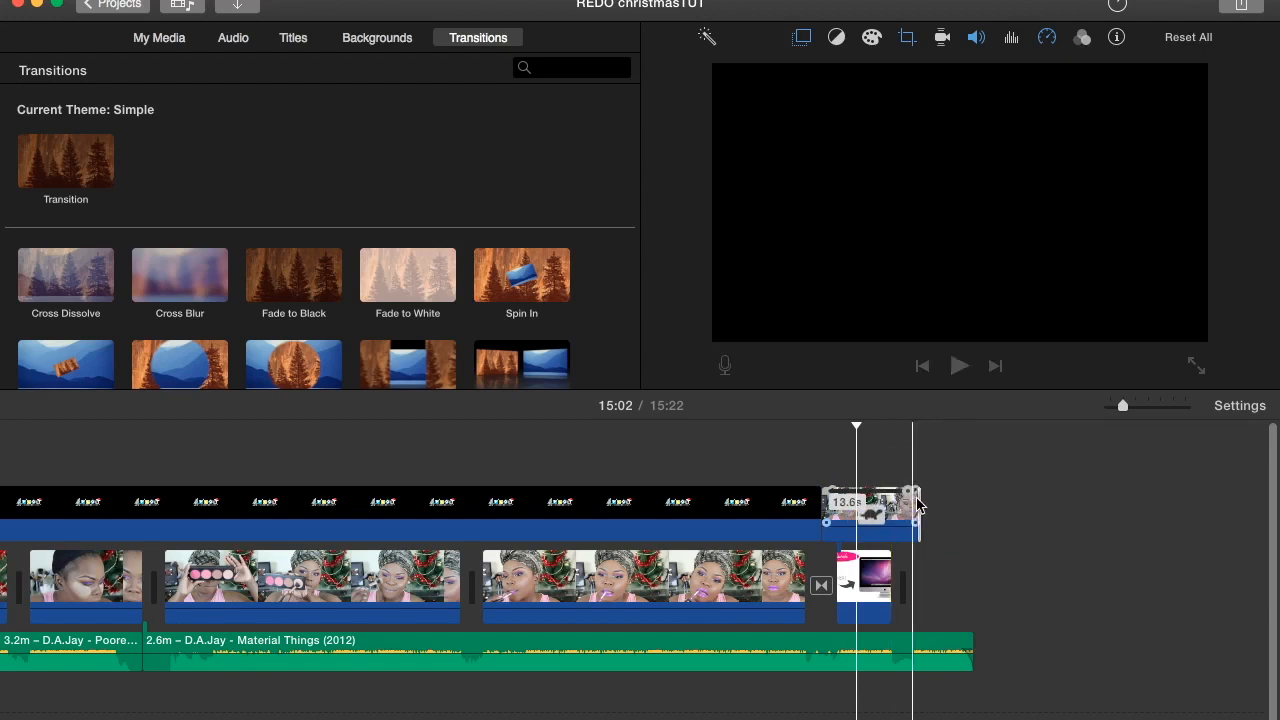
left_click(982, 37)
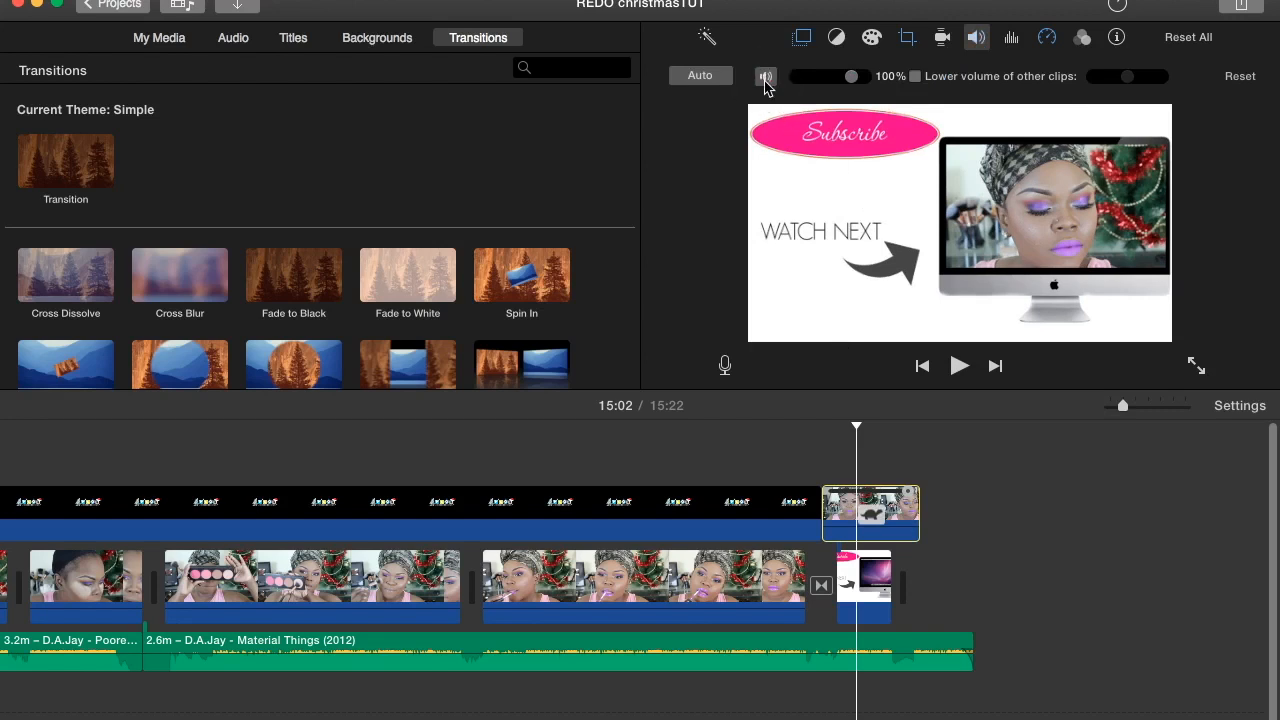
left_click(878, 518)
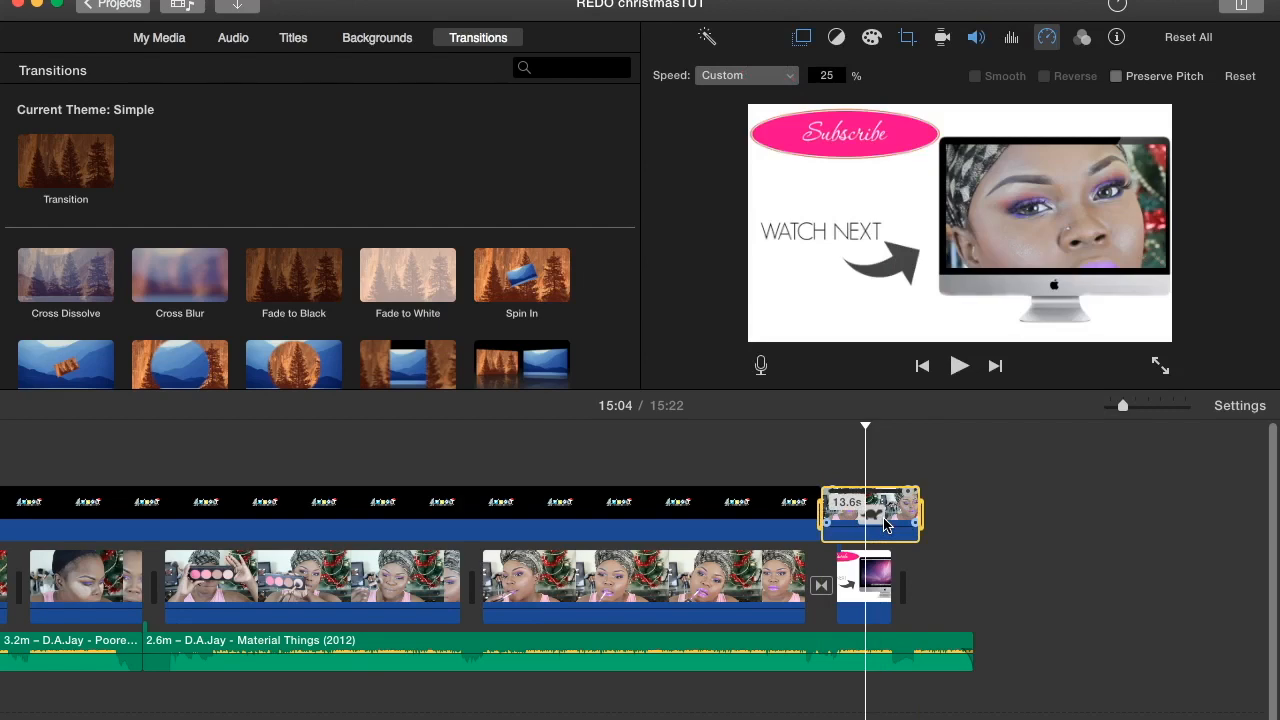
- Play back the end card with its picture-in-picture video from just before the transition, stop playback and minimise the project window
left_click(809, 568)
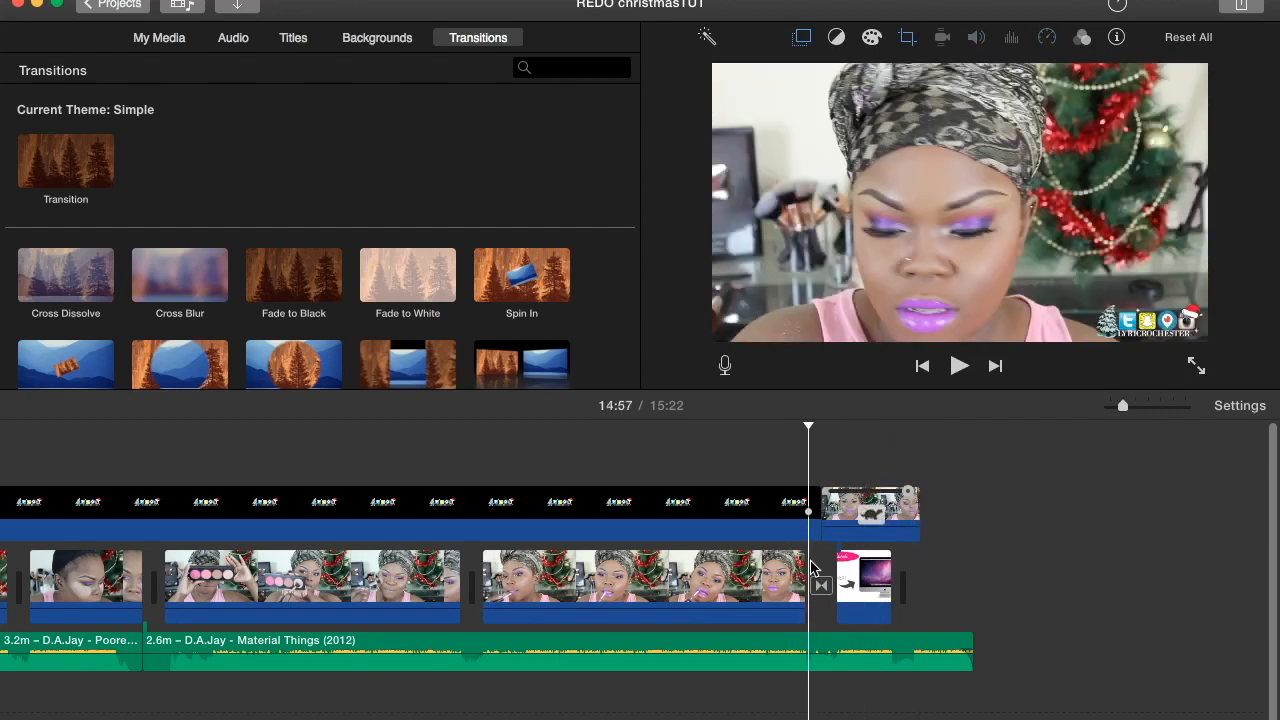
left_click(958, 367)
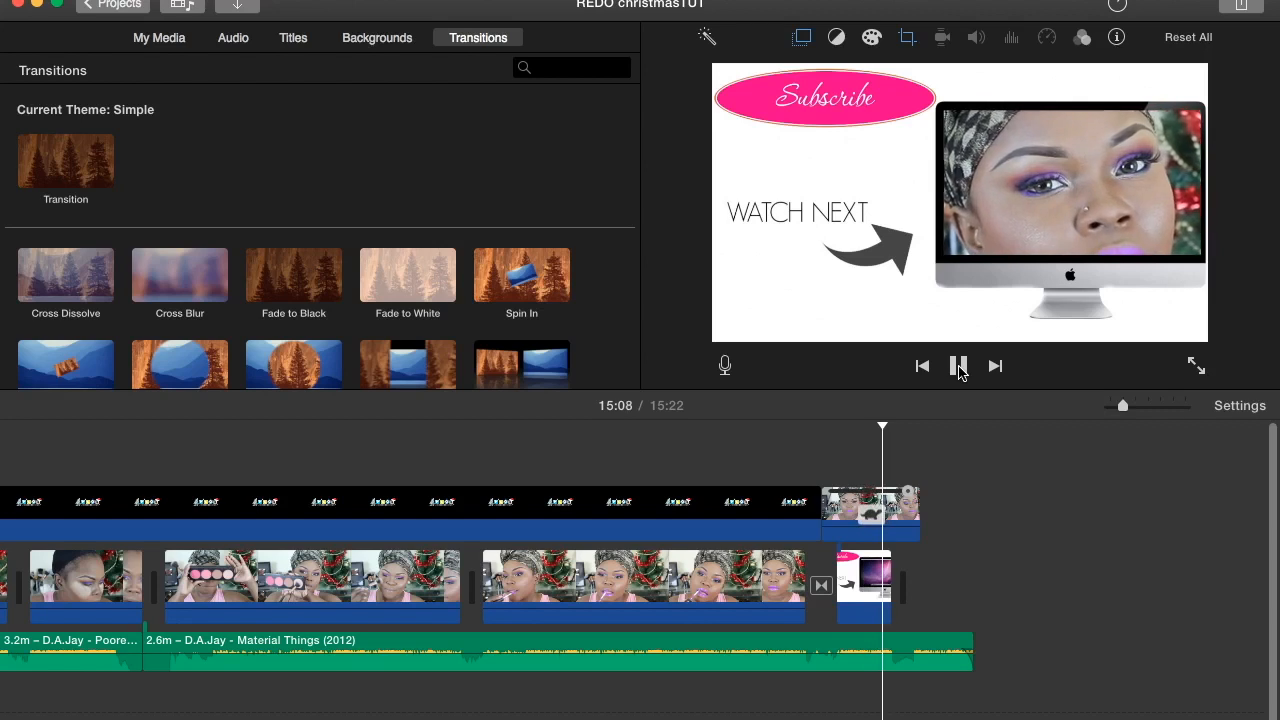
left_click(958, 366)
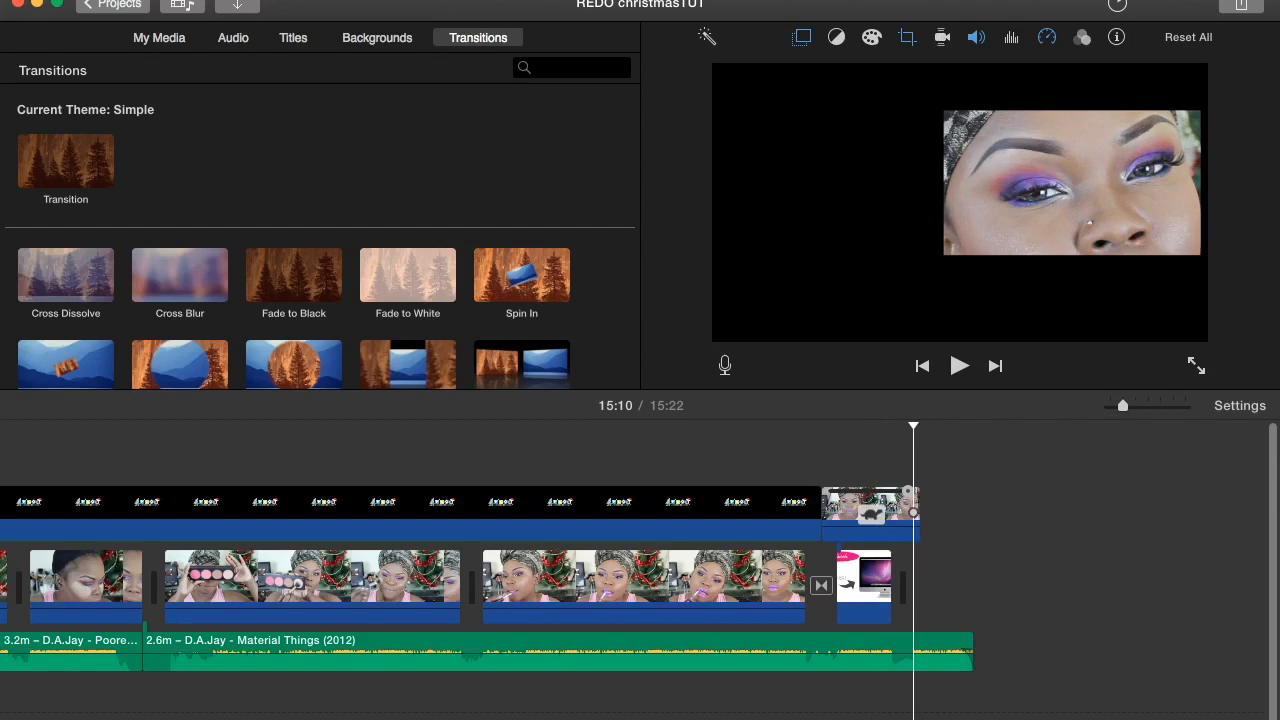
left_click(36, 4)
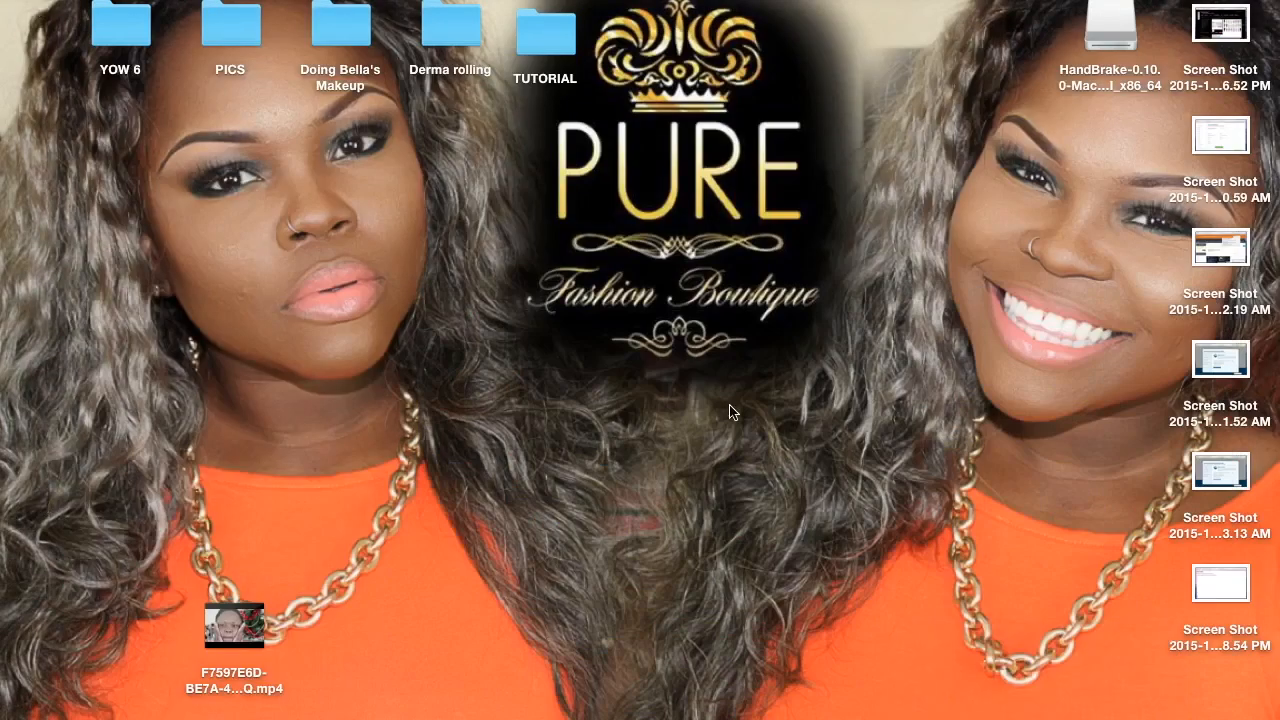